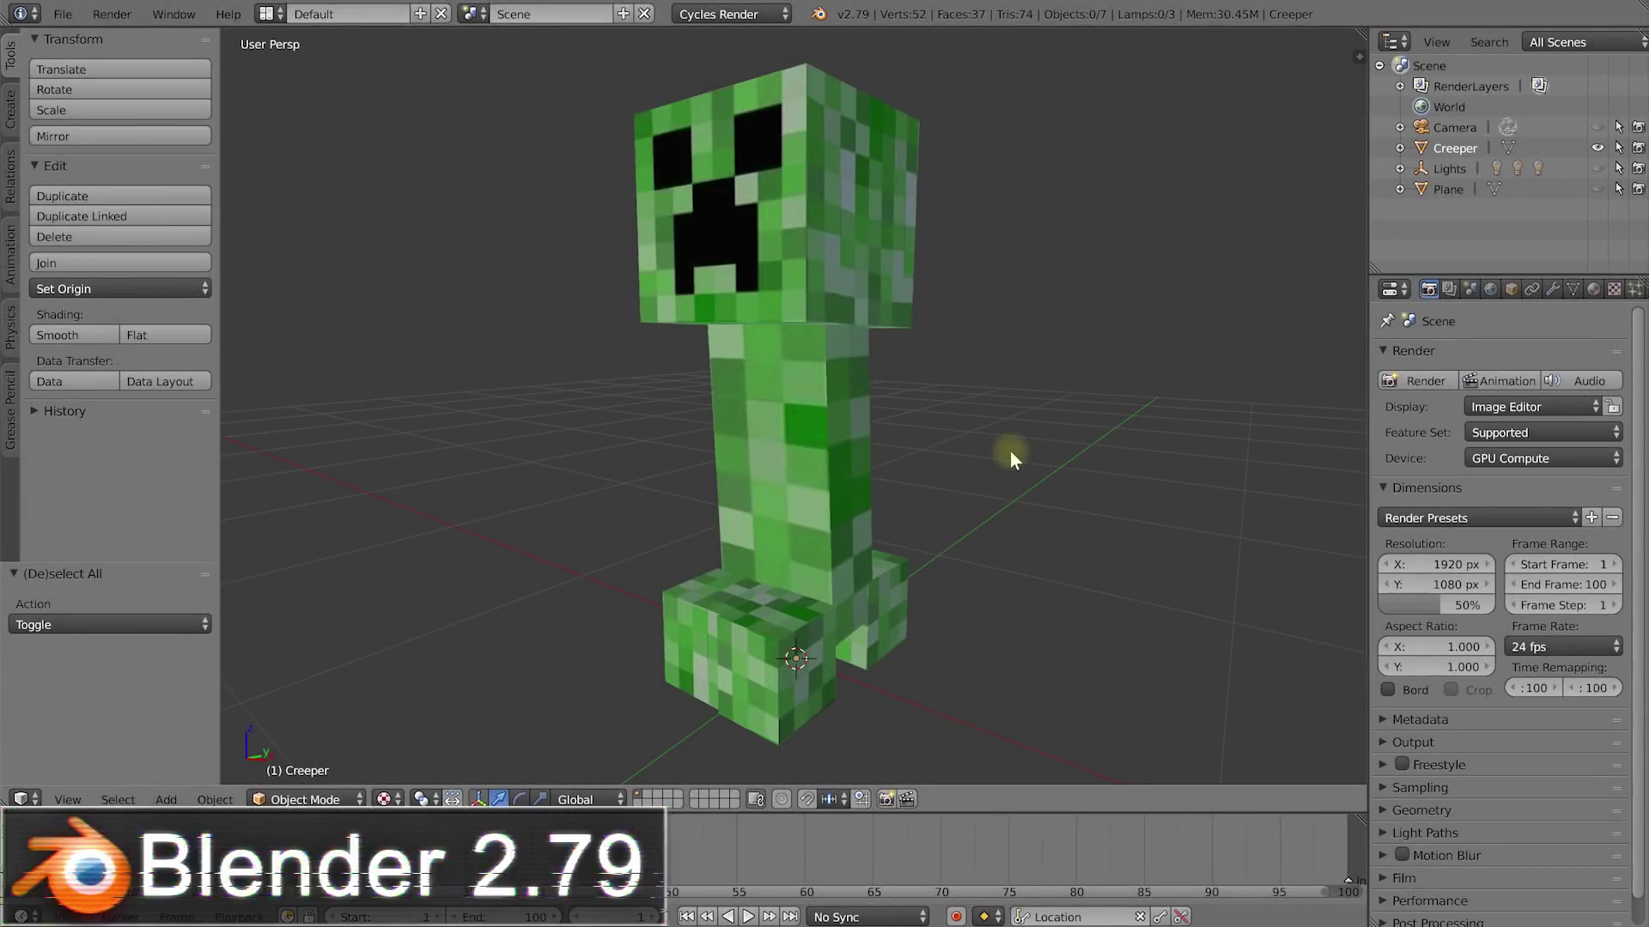
# Step: Render the Creeper scene to check the textured model, and return to the 3D view
pyautogui.moveTo(1035, 459); pyautogui.dragTo(899, 495, button='middle')
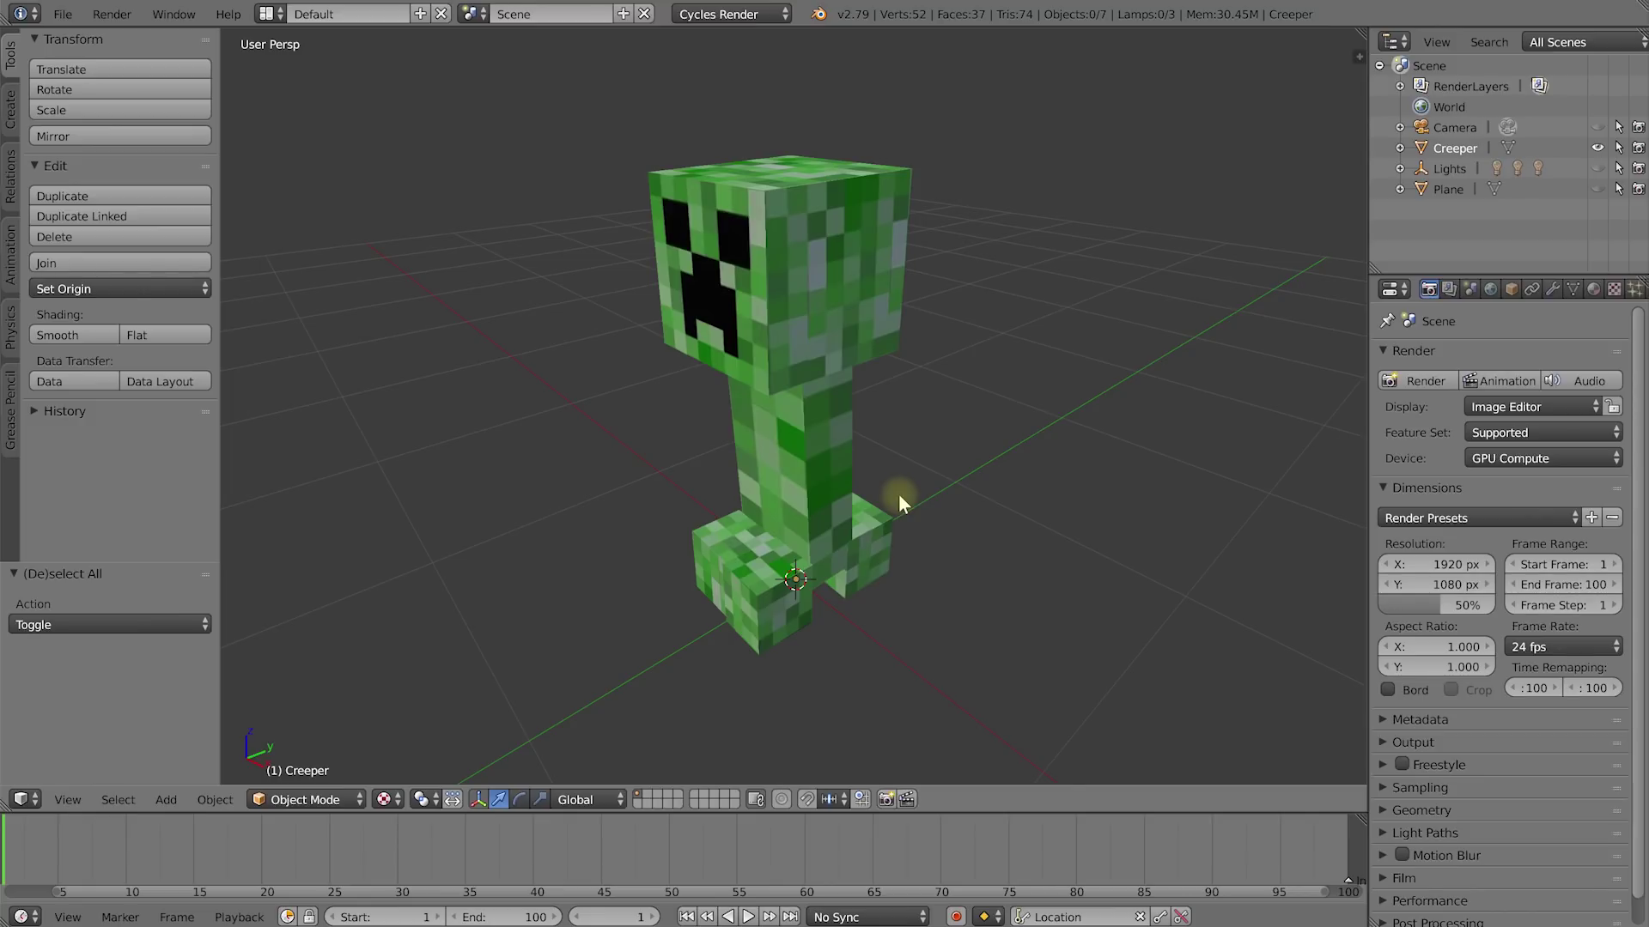
pyautogui.press('F12')
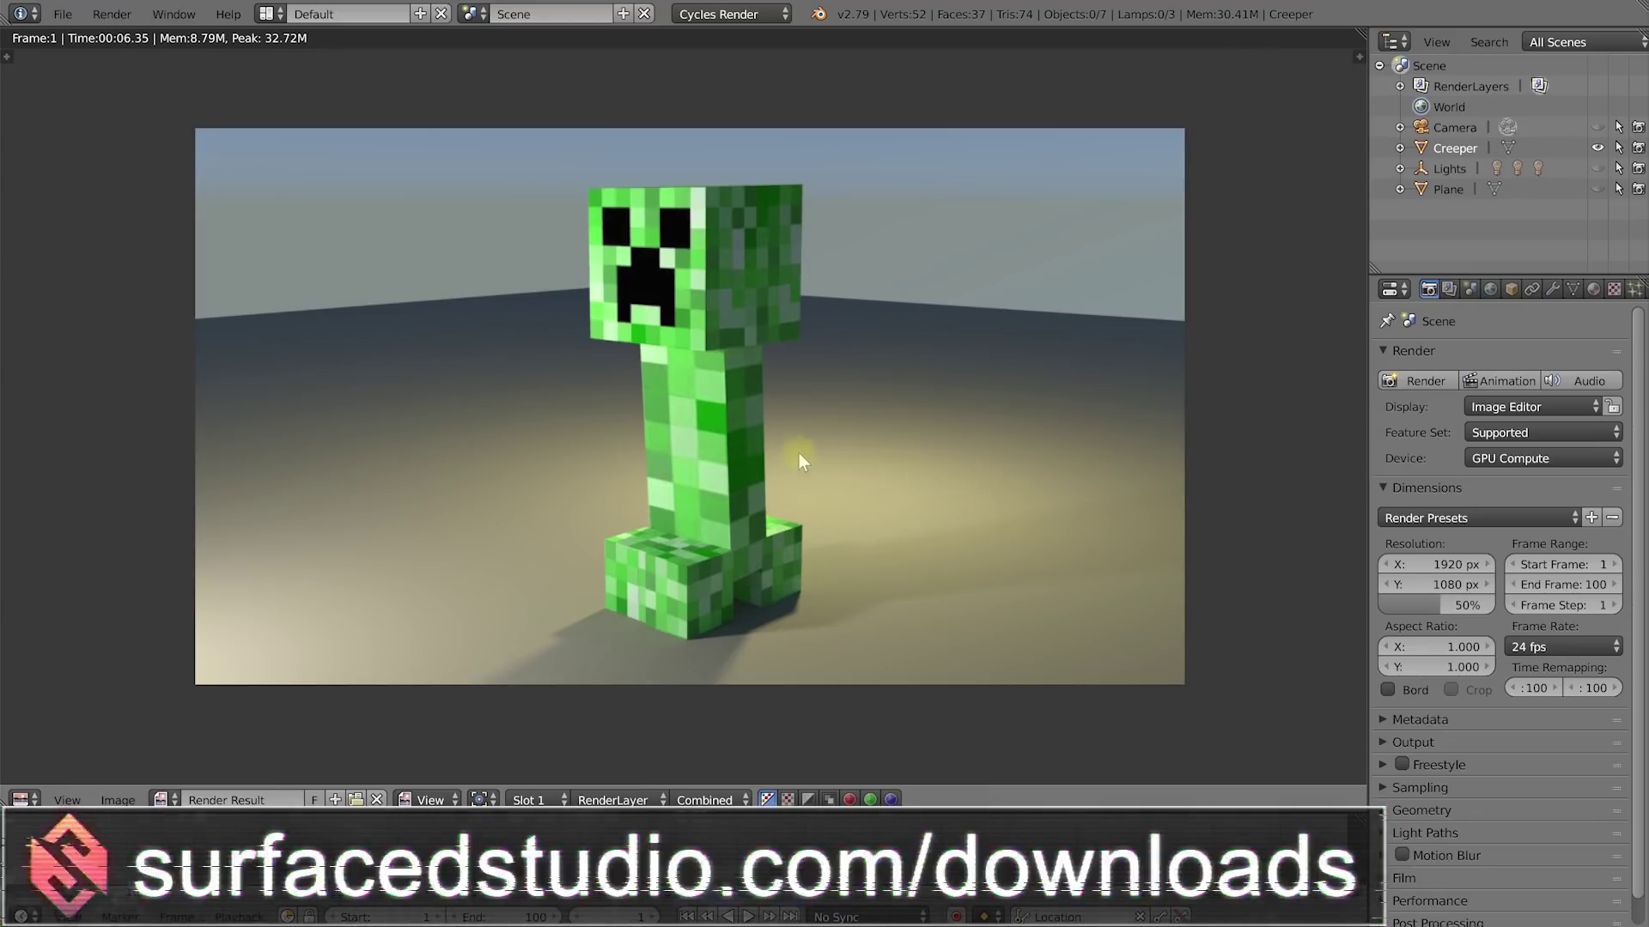
pyautogui.press('Escape')
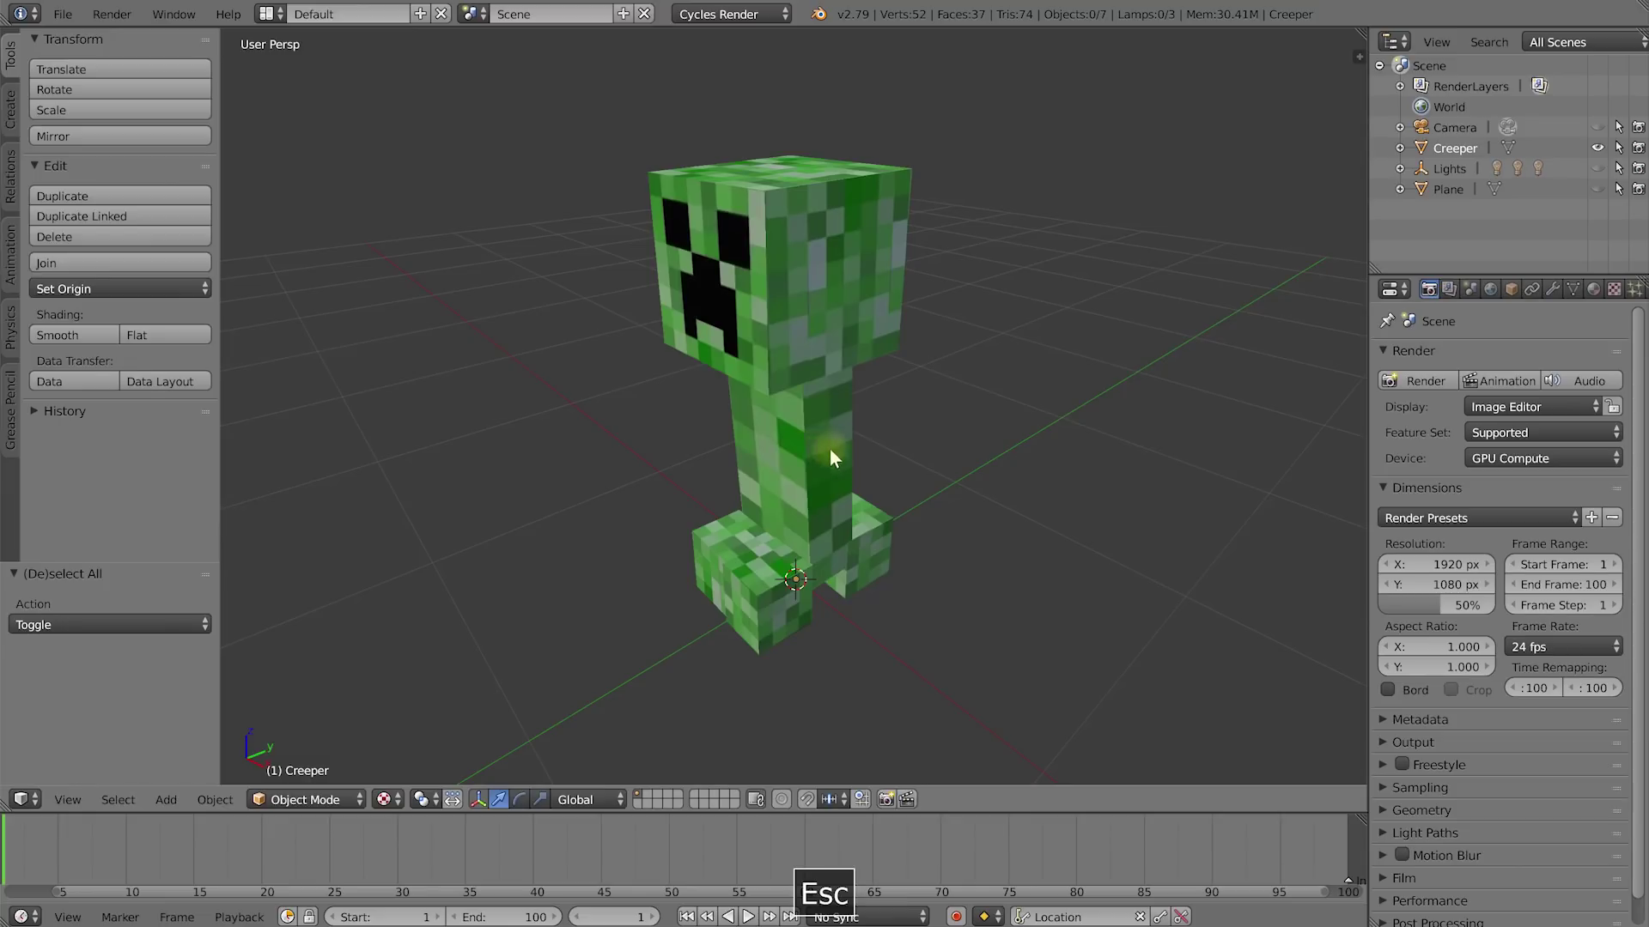
pyautogui.moveTo(864, 508)
pyautogui.mouseDown(button='middle')
pyautogui.moveTo(882, 489)
pyautogui.moveTo(853, 529)
pyautogui.mouseUp(button='middle')
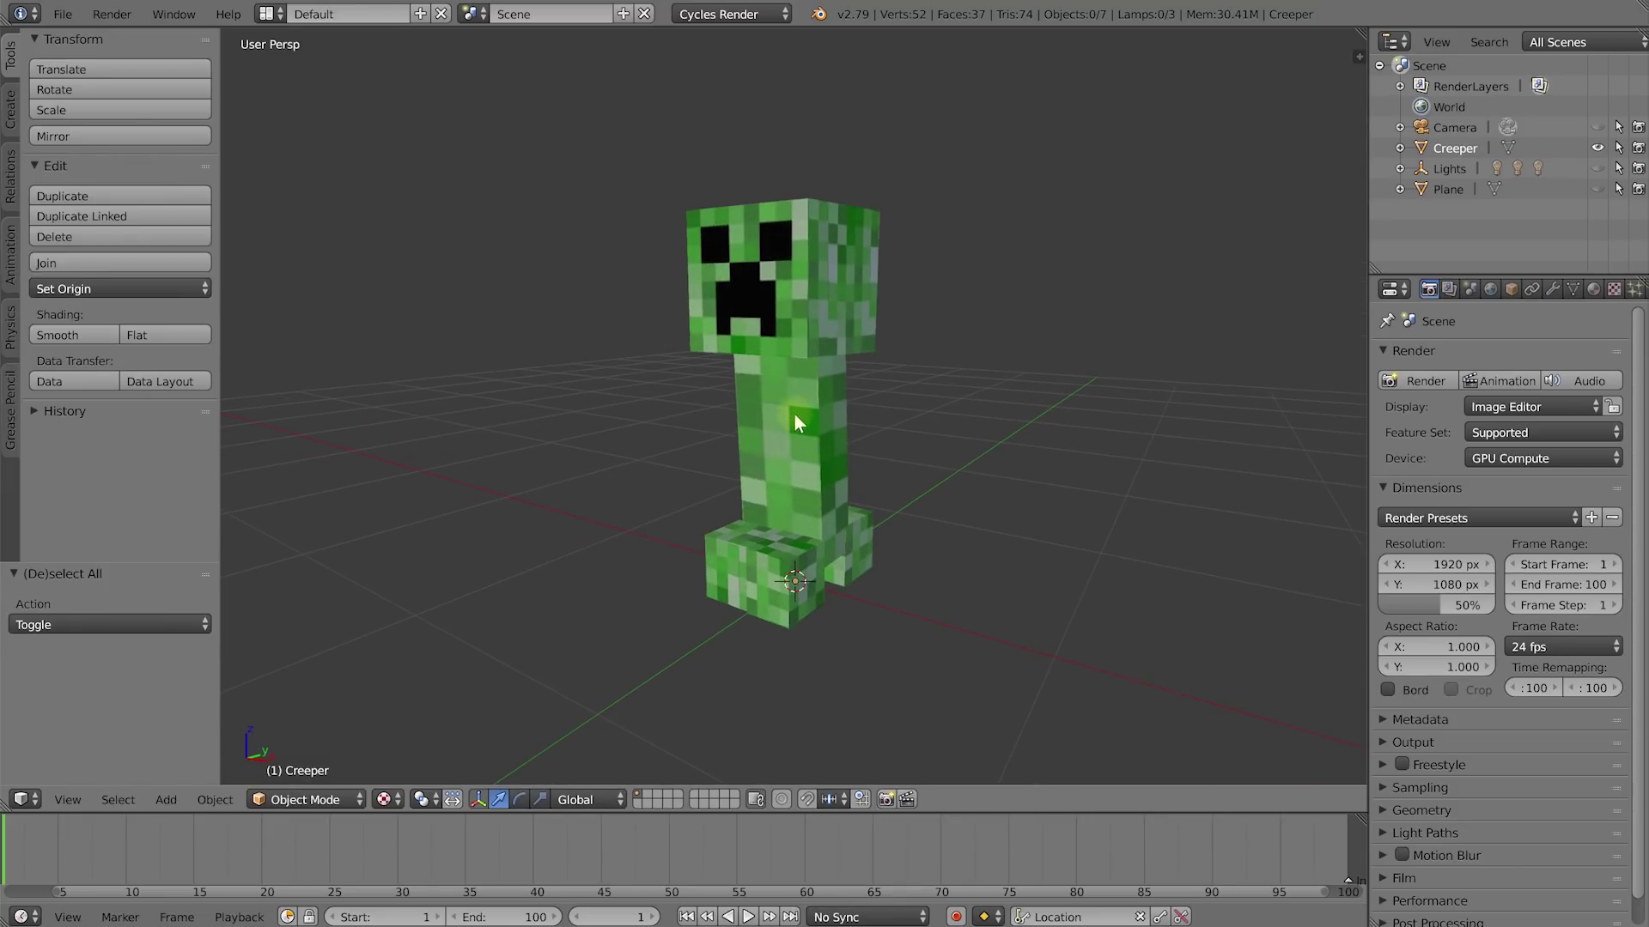
# Step: Move the Creeper 0.271 along the X axis and try rotating and scaling it as a single object
pyautogui.rightClick(805, 443)
pyautogui.moveTo(884, 468); pyautogui.dragTo(820, 577, button='middle')
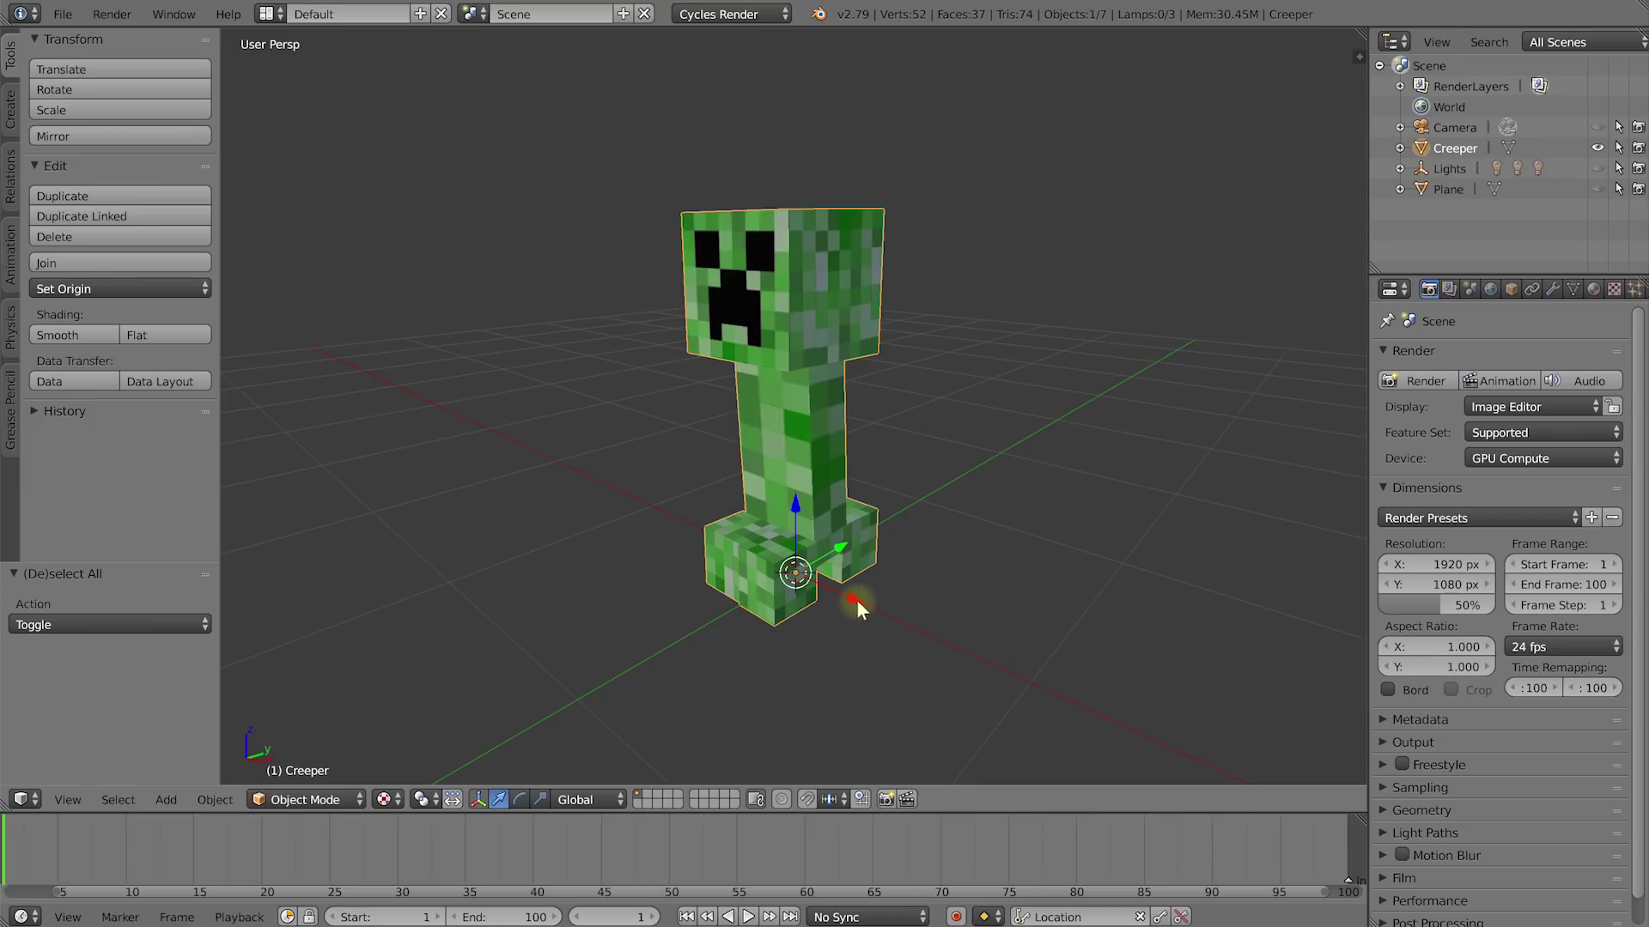
pyautogui.moveTo(862, 596)
pyautogui.mouseDown()
pyautogui.moveTo(944, 625)
pyautogui.moveTo(751, 566)
pyautogui.moveTo(917, 650)
pyautogui.moveTo(887, 607)
pyautogui.mouseUp()
pyautogui.press('r')
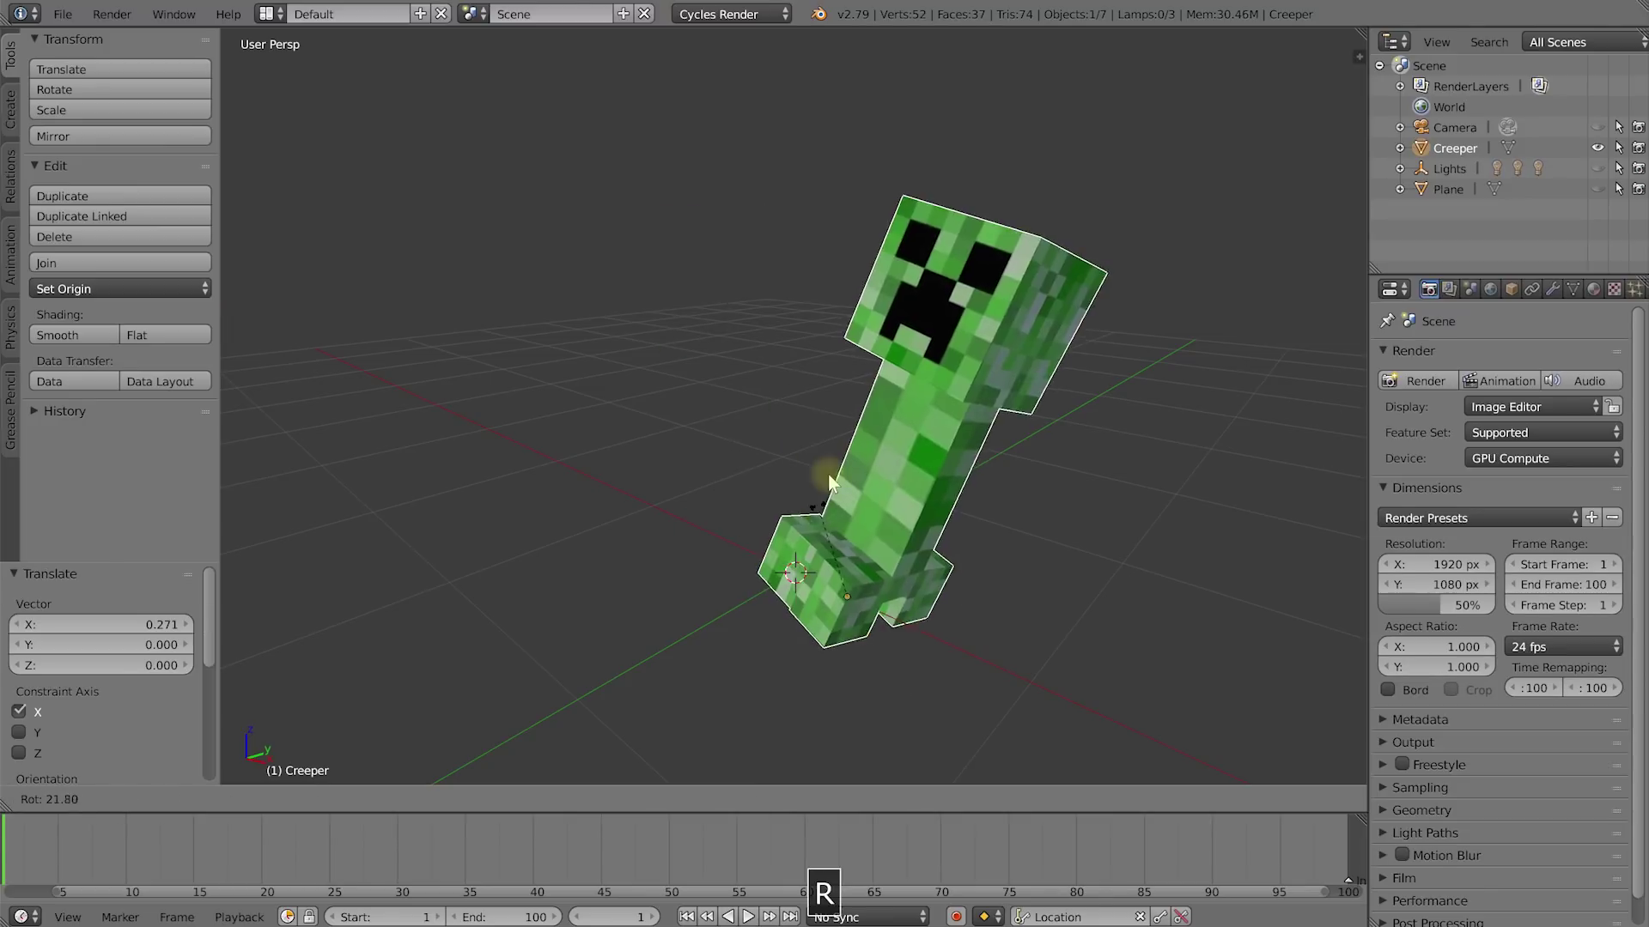
pyautogui.press('s')
pyautogui.rightClick(893, 505)
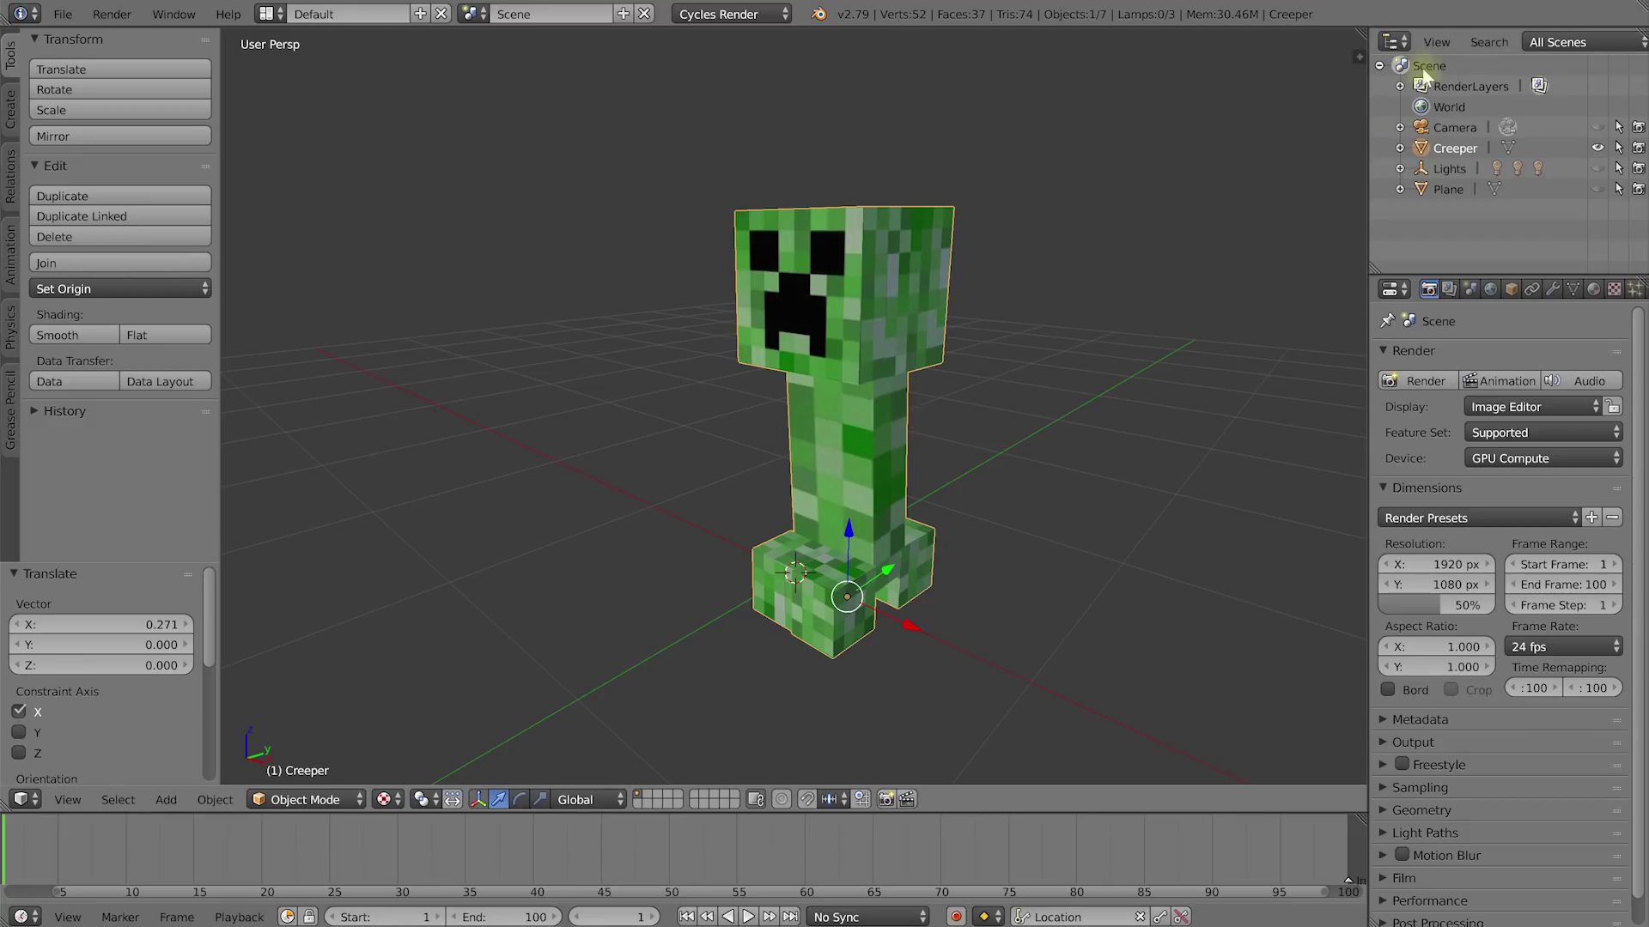
# Step: Inspect the mesh data nested under the Creeper object in the scene hierarchy
pyautogui.click(1400, 147)
pyautogui.click(1451, 169)
pyautogui.click(1471, 170)
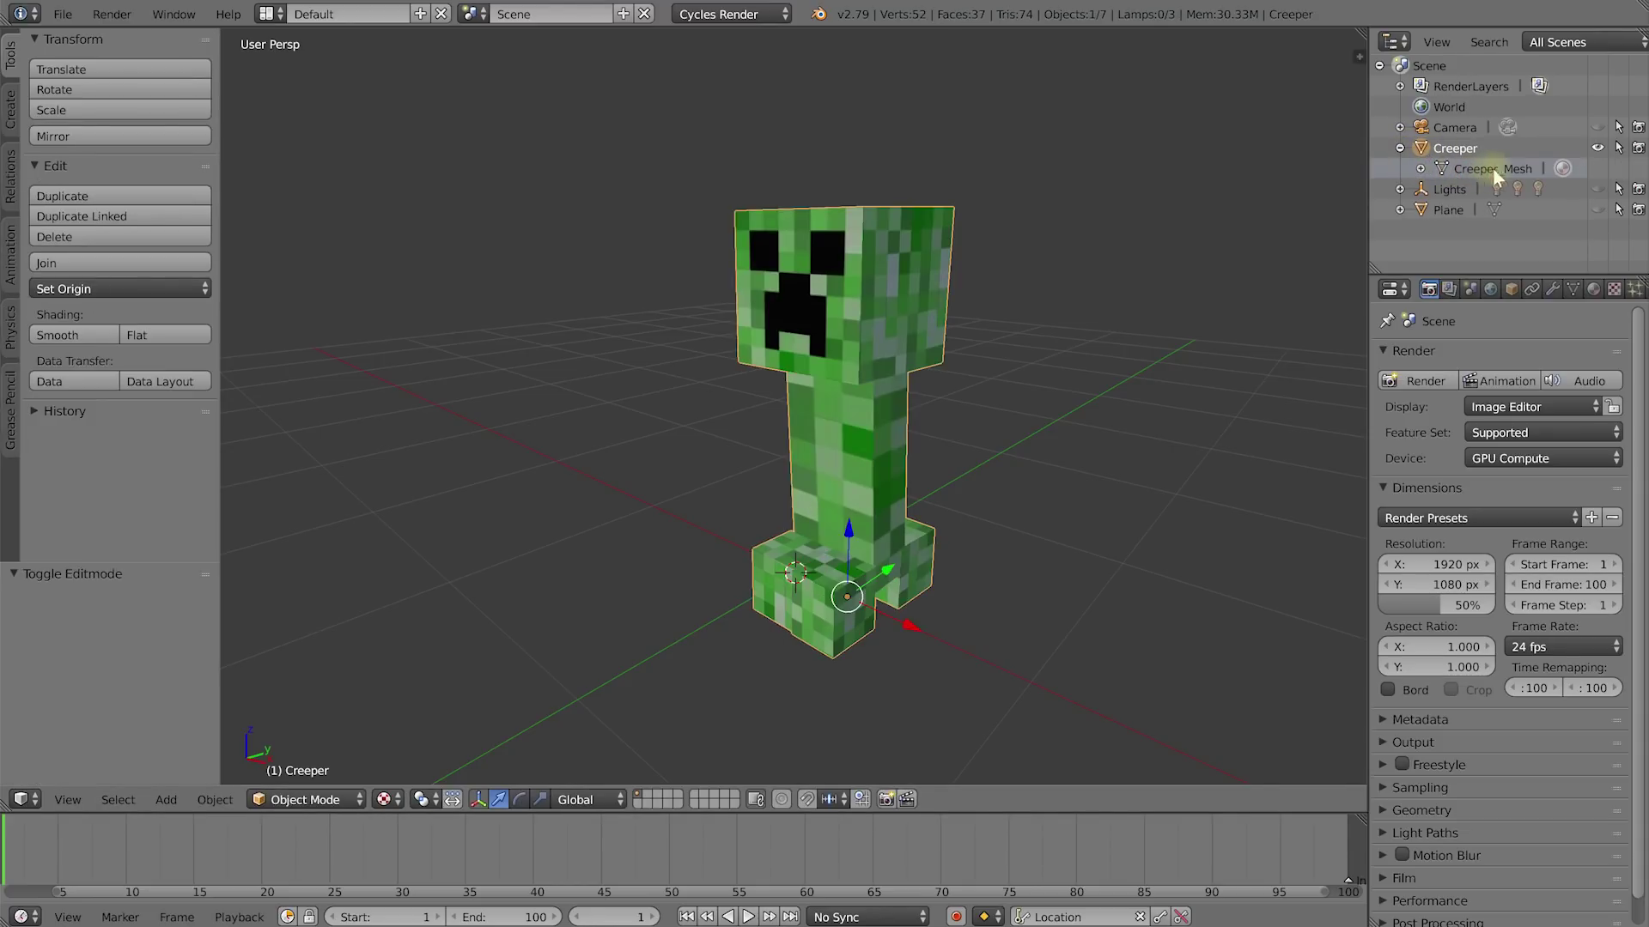
pyautogui.click(1399, 147)
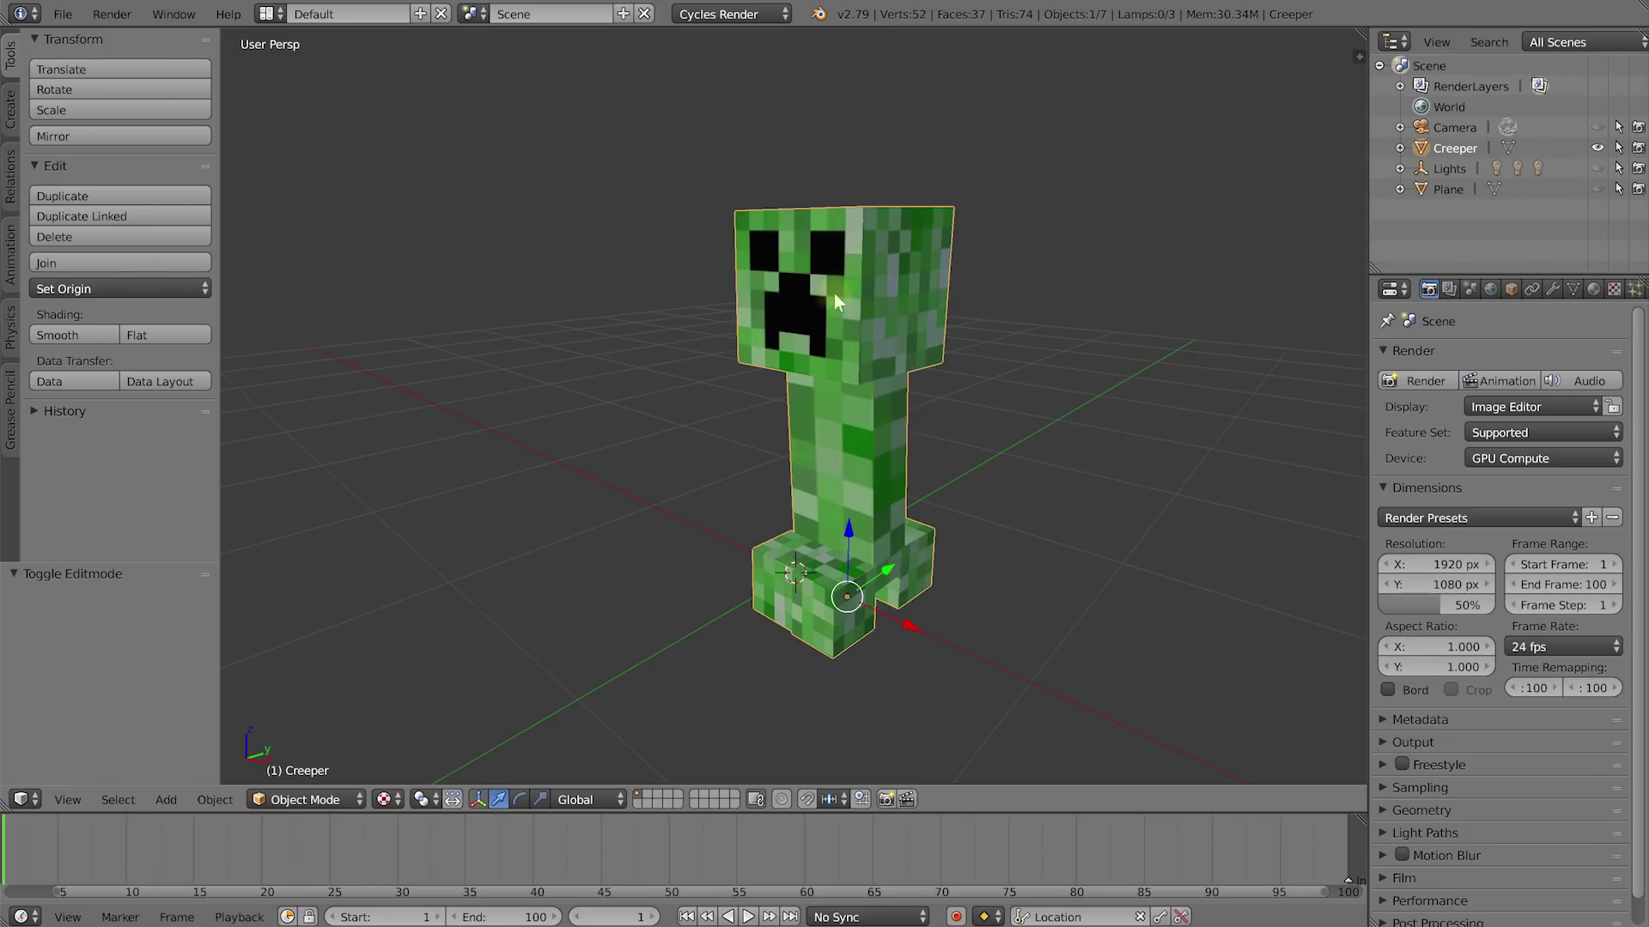
# Step: Snap the Creeper back to the 3D cursor at the scene origin
pyautogui.rightClick(829, 567)
pyautogui.moveTo(834, 570); pyautogui.dragTo(885, 596, button='middle')
pyautogui.hotkey('shift', 's')
pyautogui.click(851, 573)
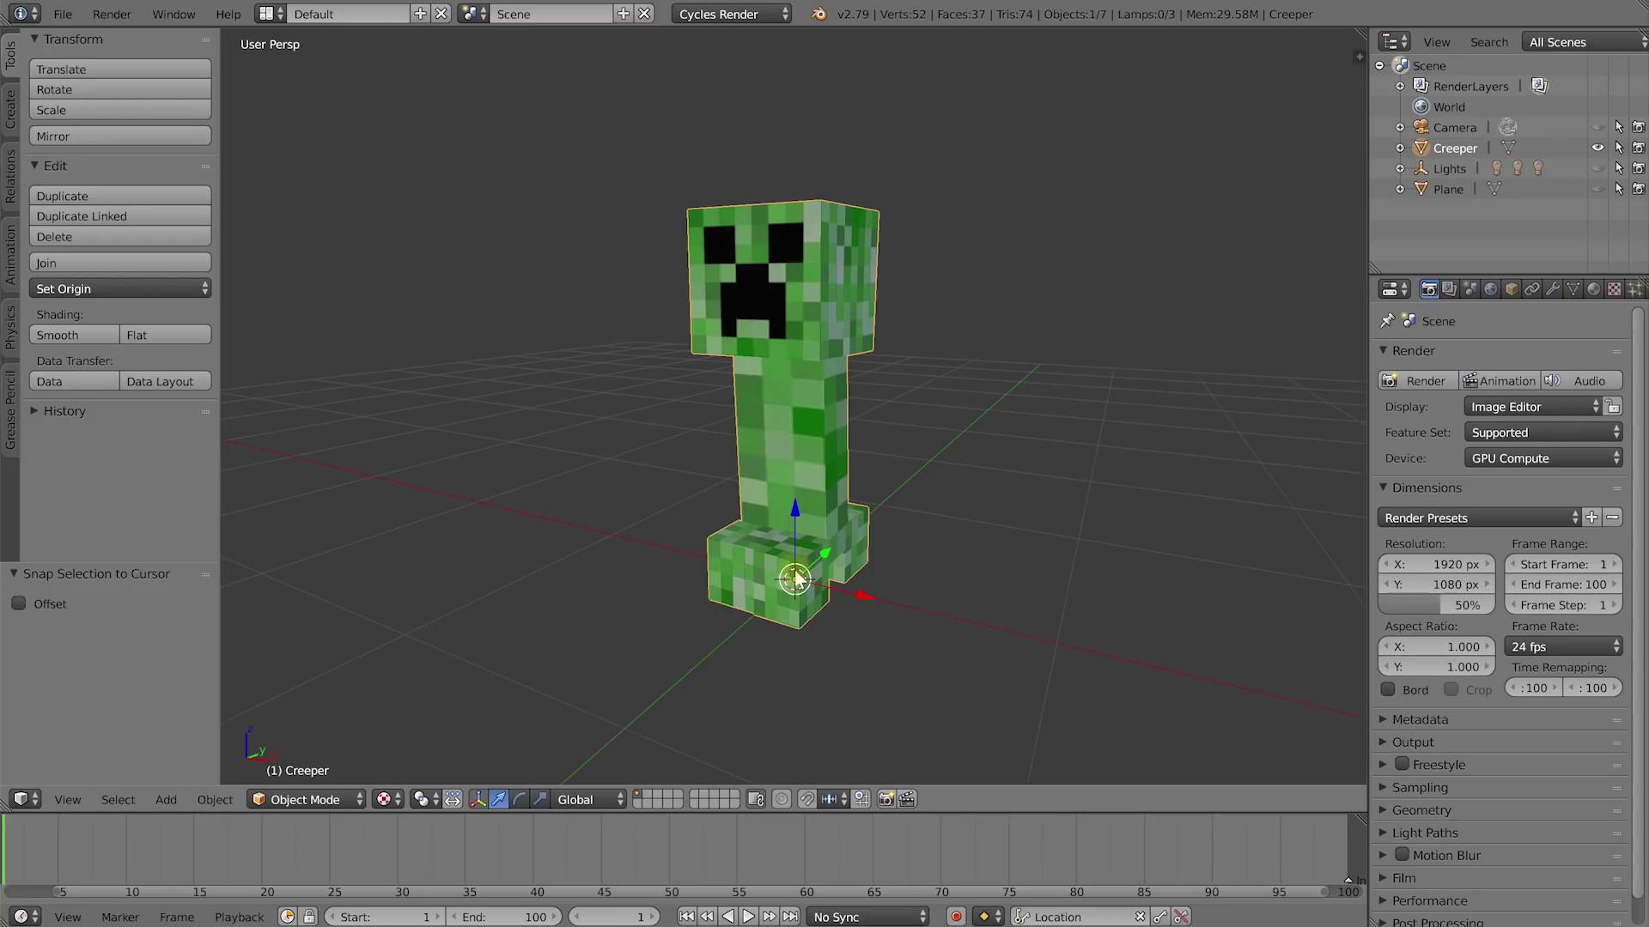
# Step: Add a single-bone armature at the 3D cursor under the Creeper
pyautogui.moveTo(811, 506)
pyautogui.mouseDown(button='middle')
pyautogui.moveTo(891, 476)
pyautogui.moveTo(811, 517)
pyautogui.moveTo(795, 507)
pyautogui.moveTo(866, 530)
pyautogui.moveTo(882, 508)
pyautogui.moveTo(787, 500)
pyautogui.mouseUp(button='middle')
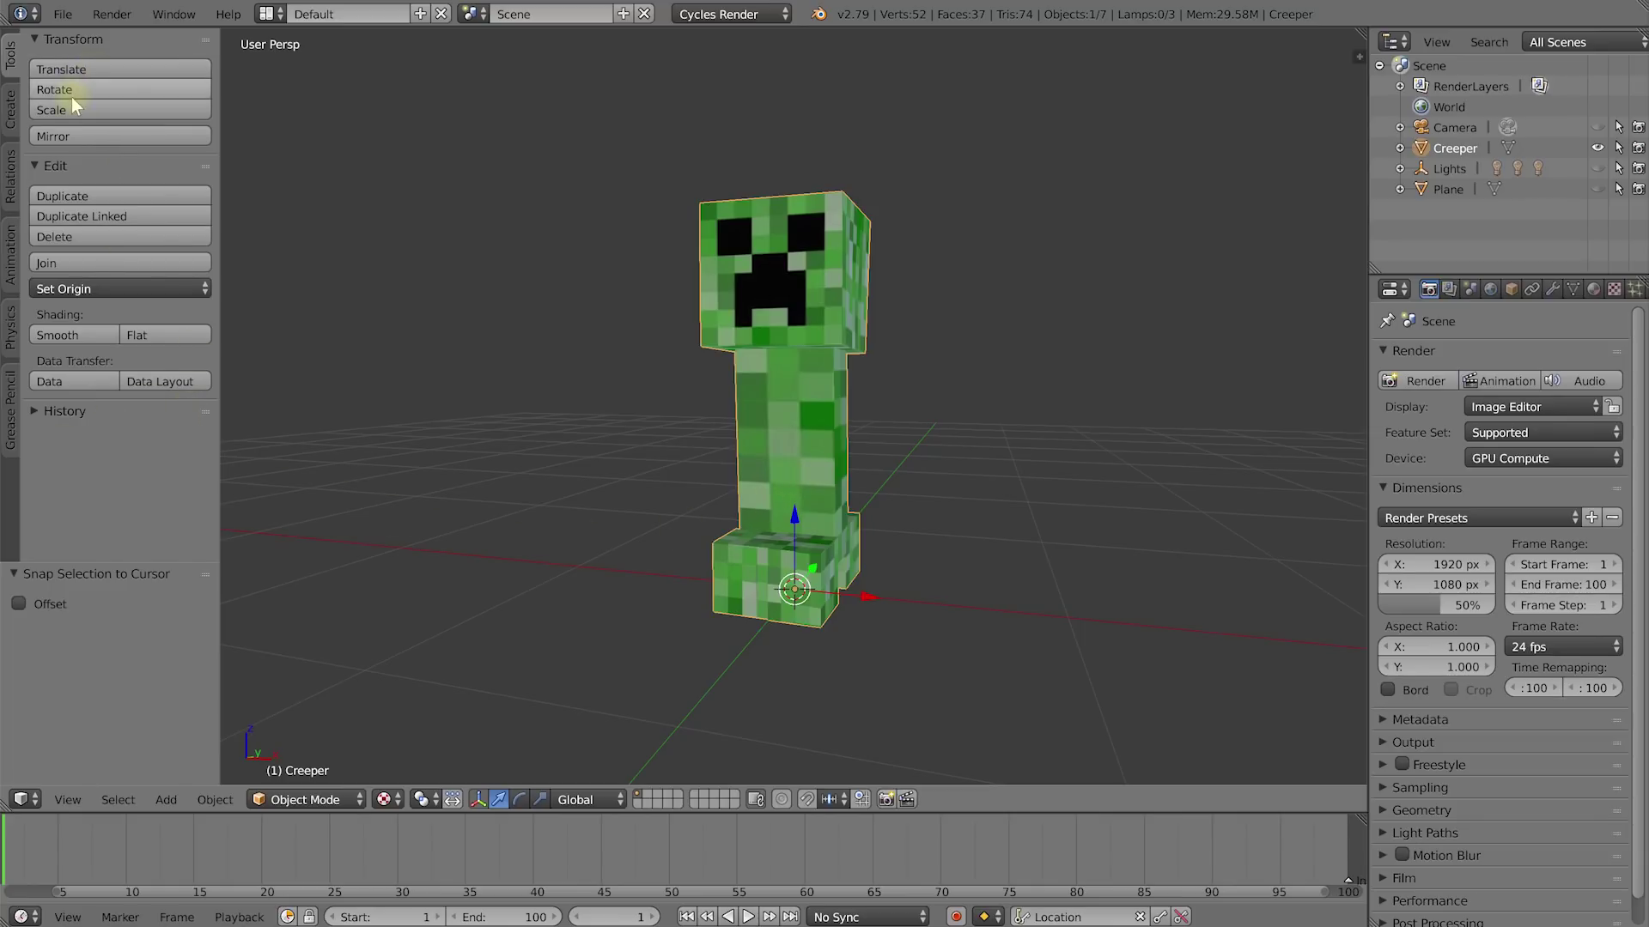
pyautogui.press('t')
pyautogui.press('t')
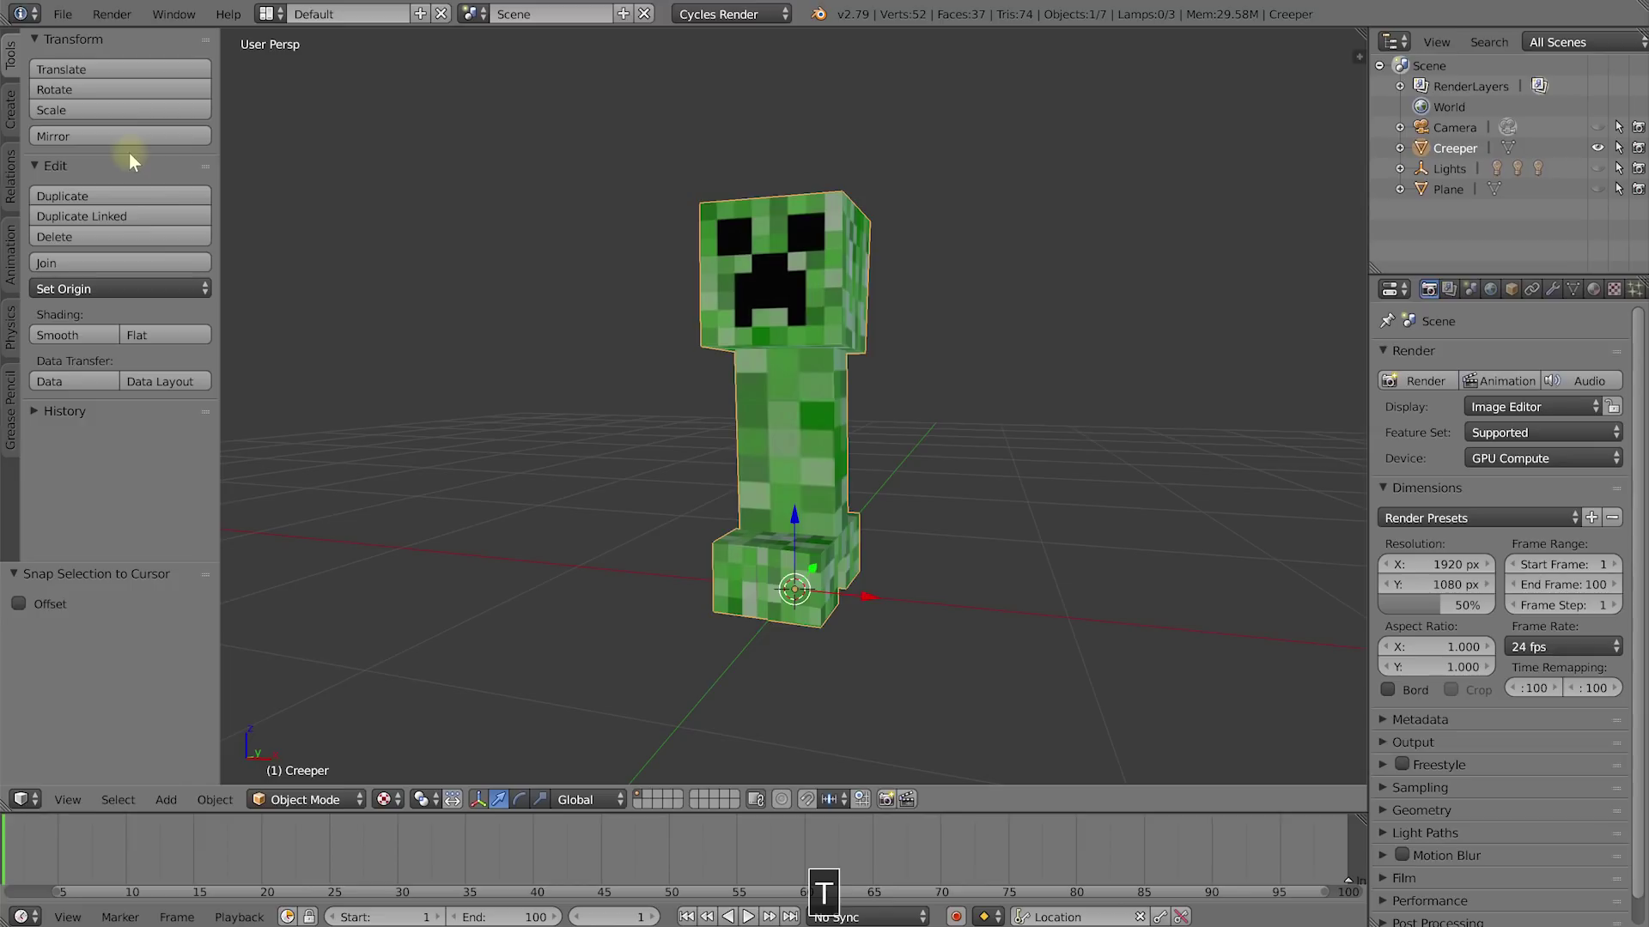
pyautogui.click(11, 118)
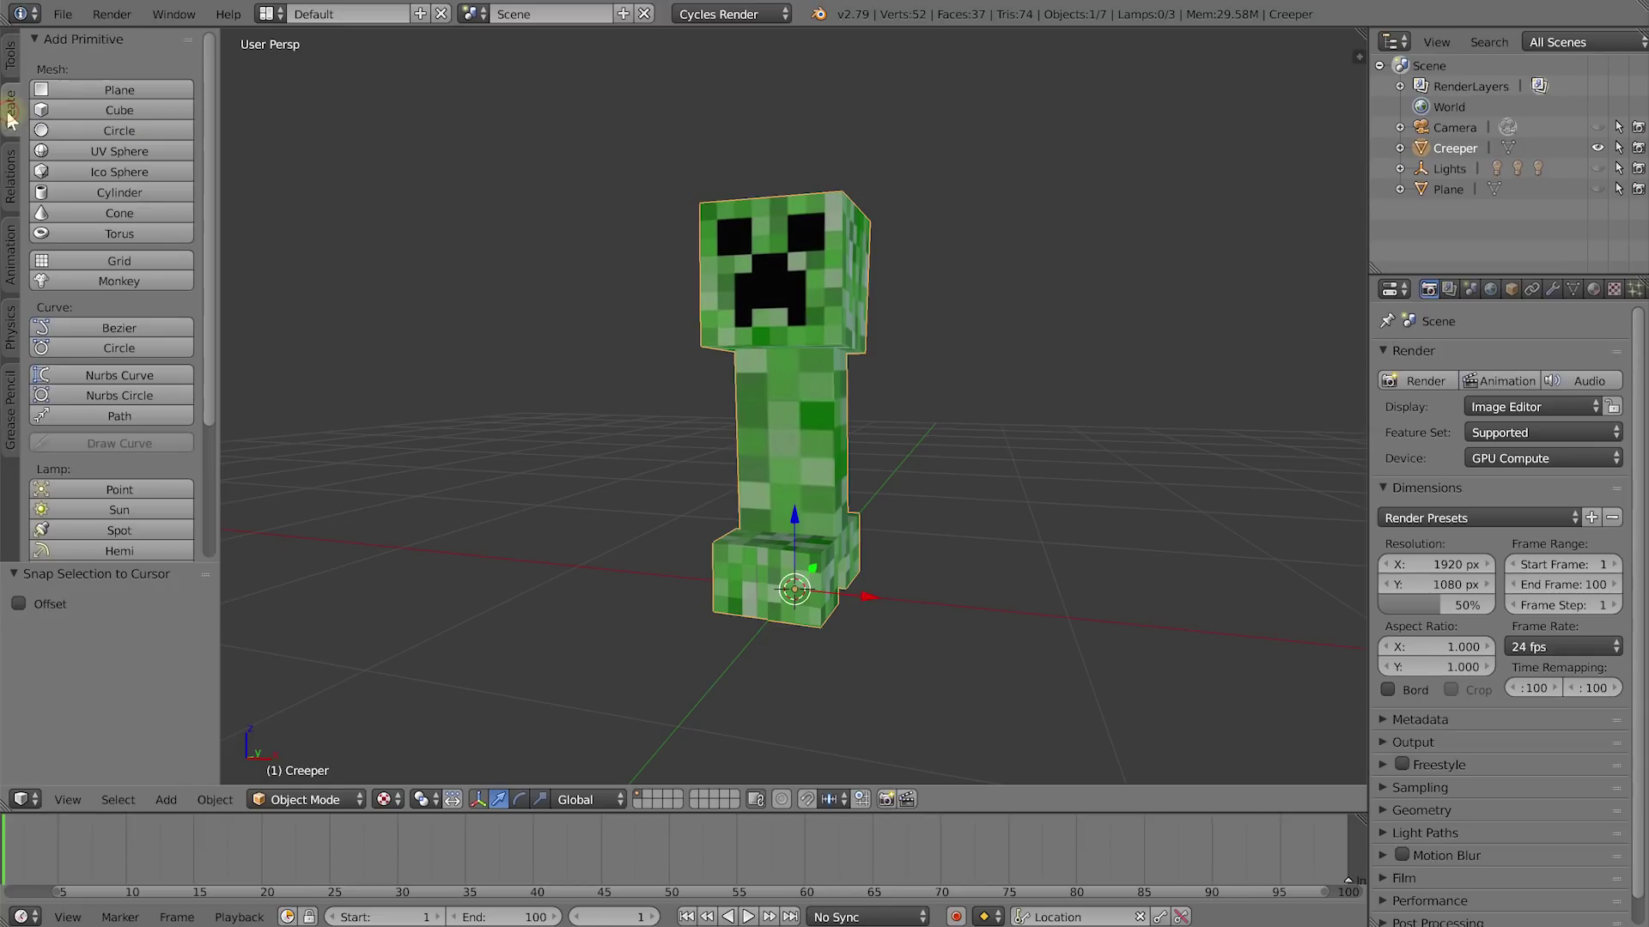
pyautogui.moveTo(206, 59); pyautogui.dragTo(211, 219)
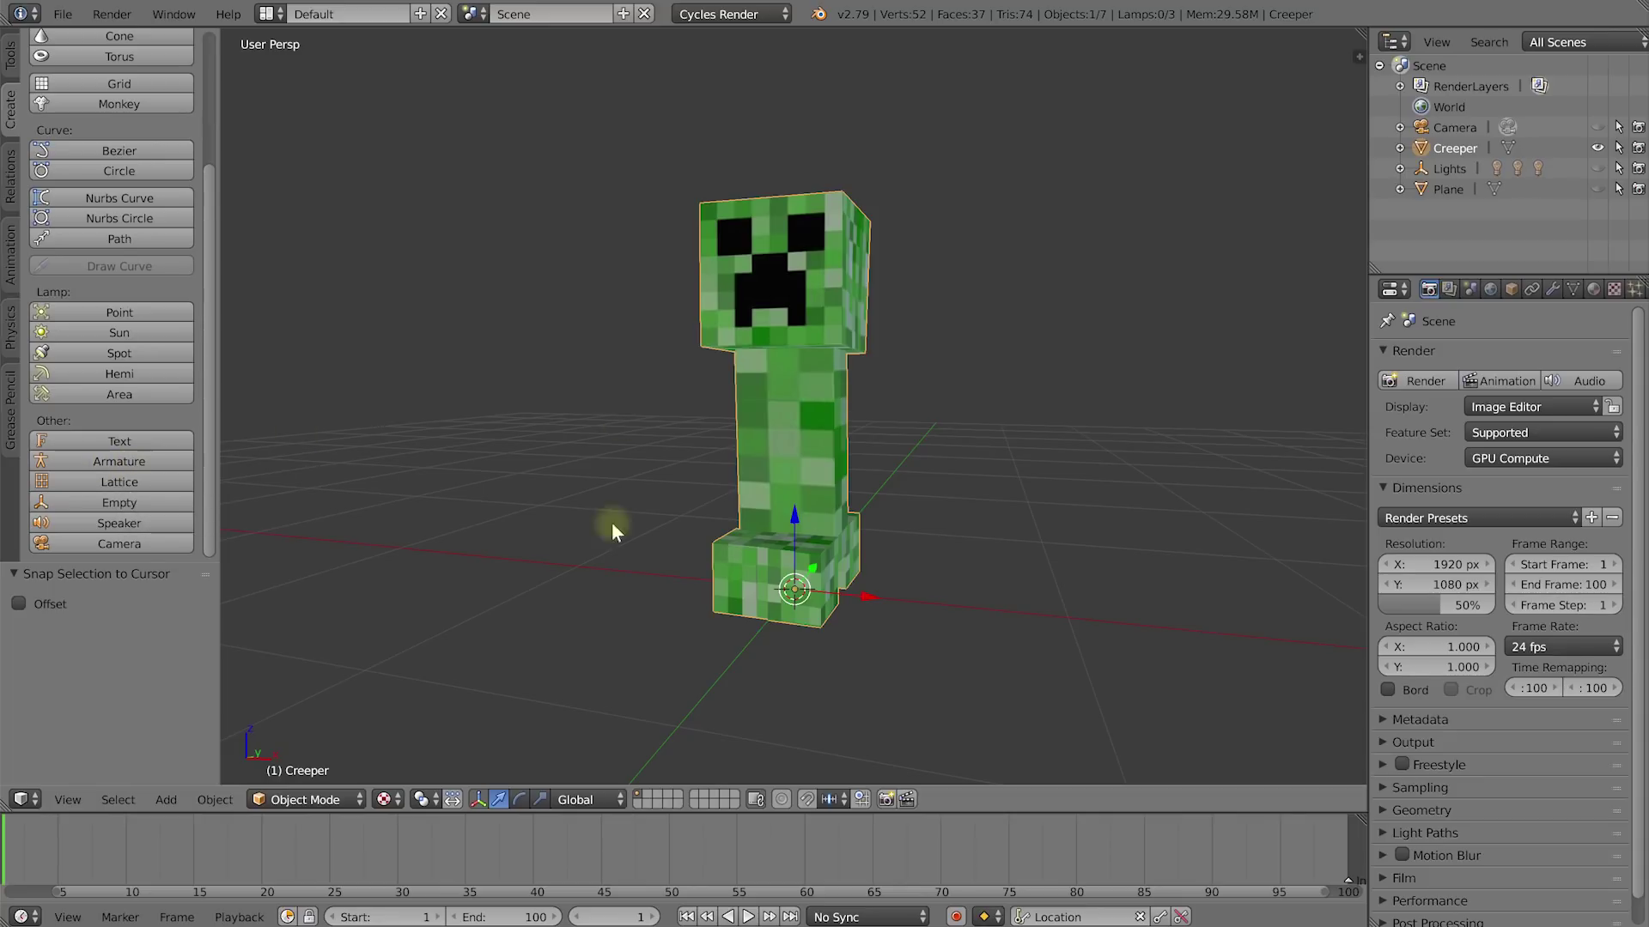
pyautogui.hotkey('shift', 'a')
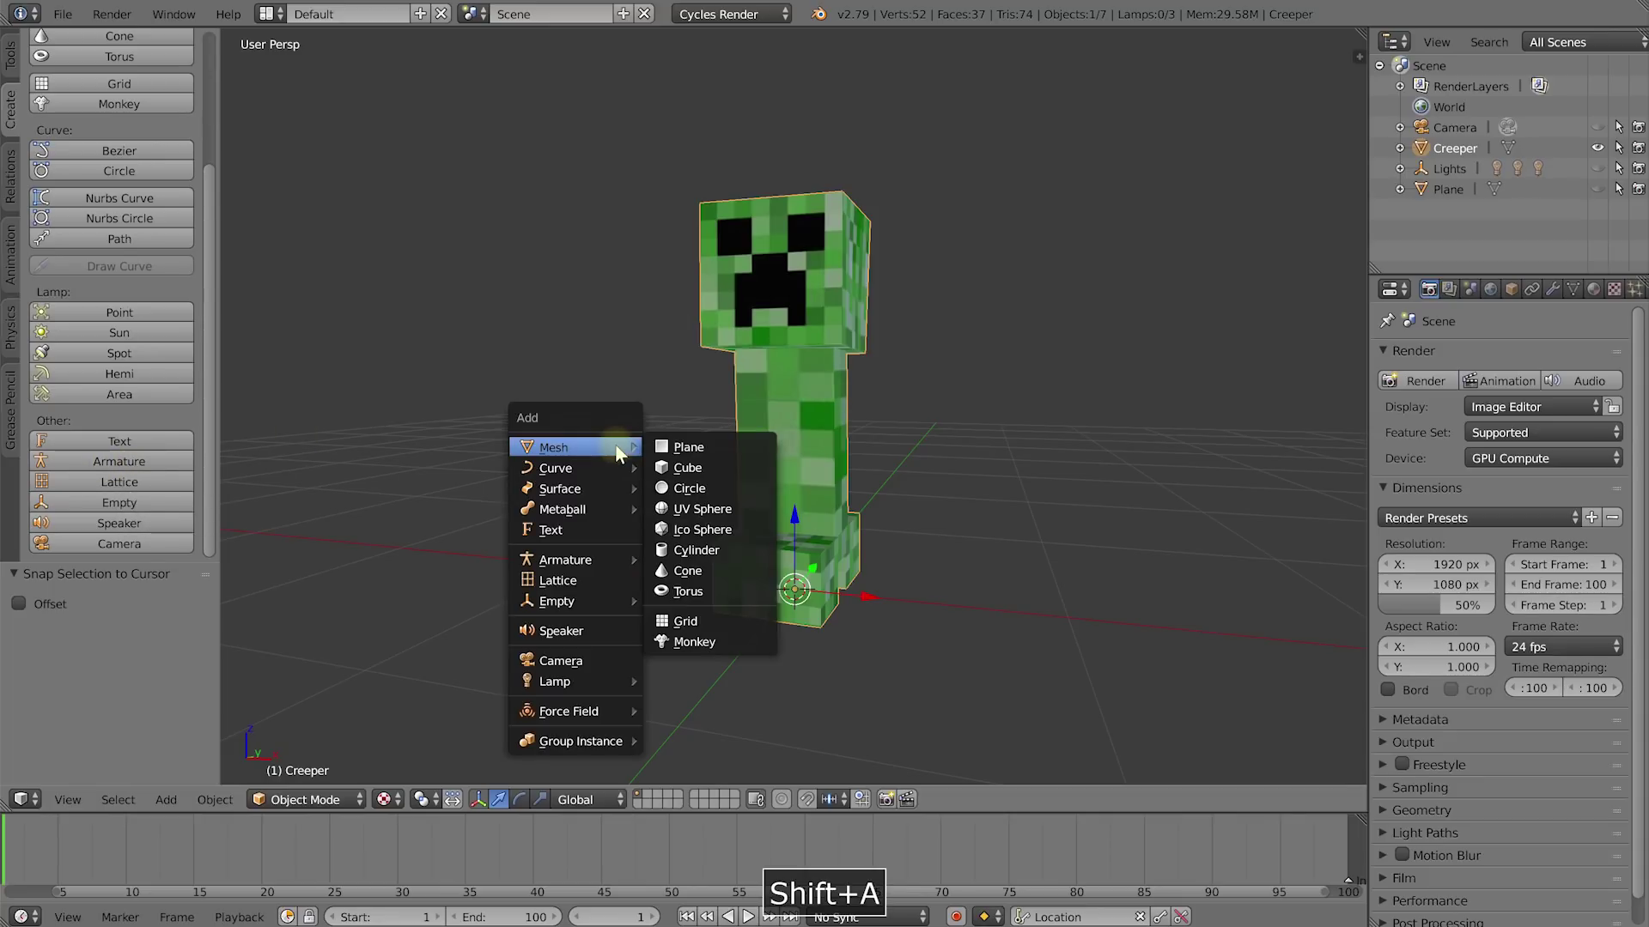
pyautogui.moveTo(582, 560)
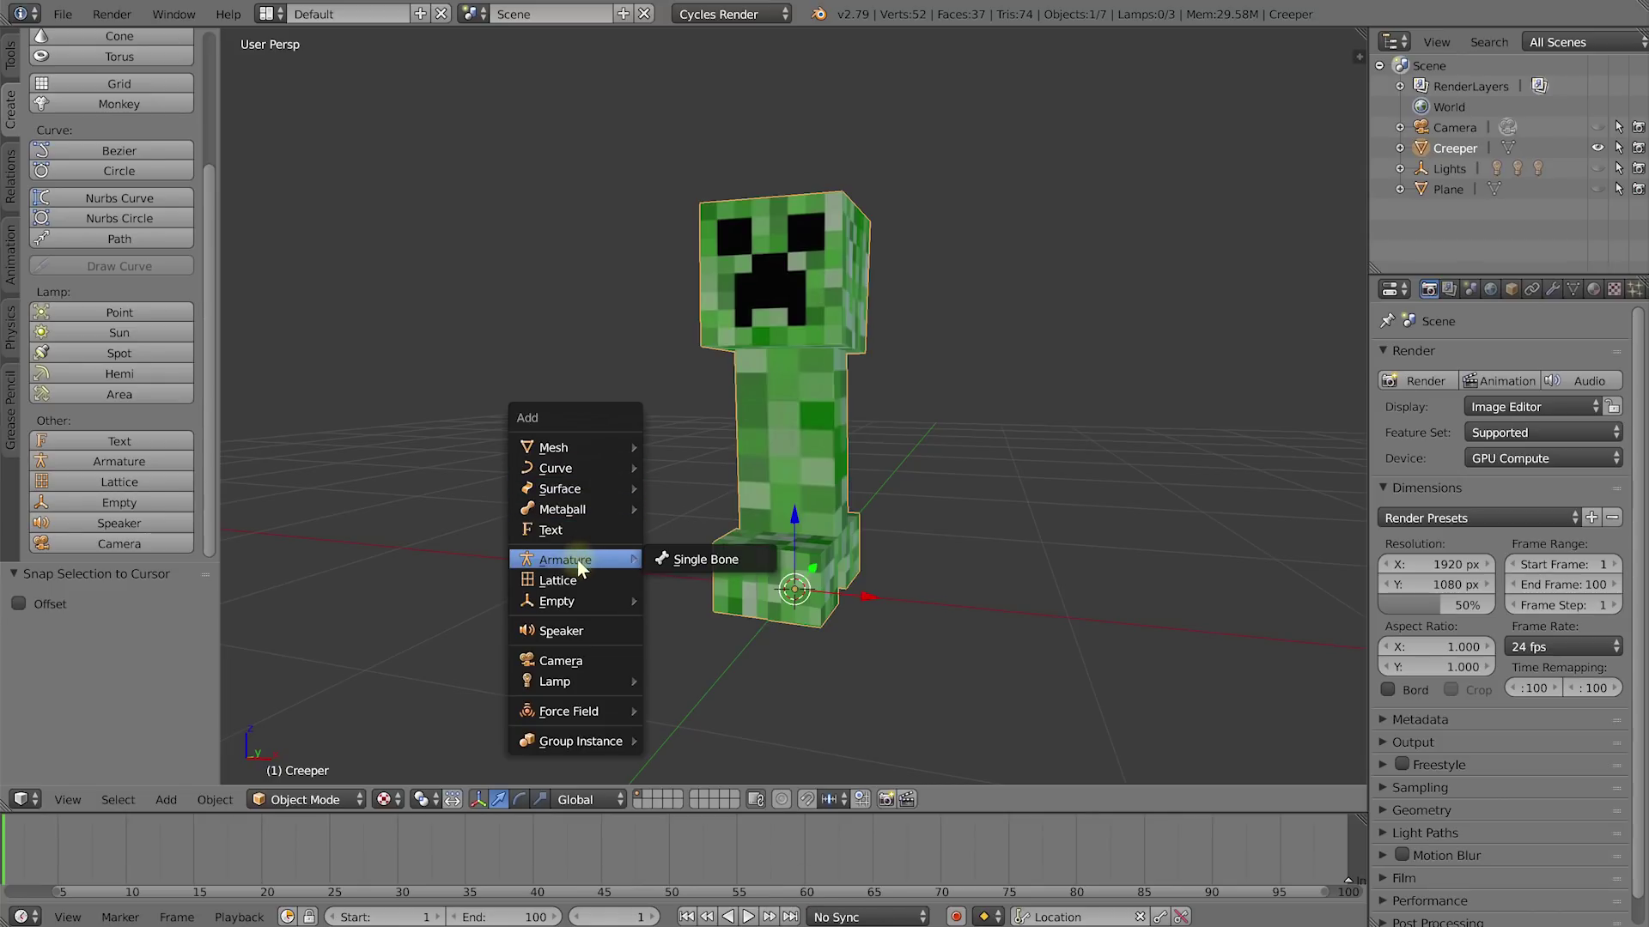
pyautogui.click(704, 558)
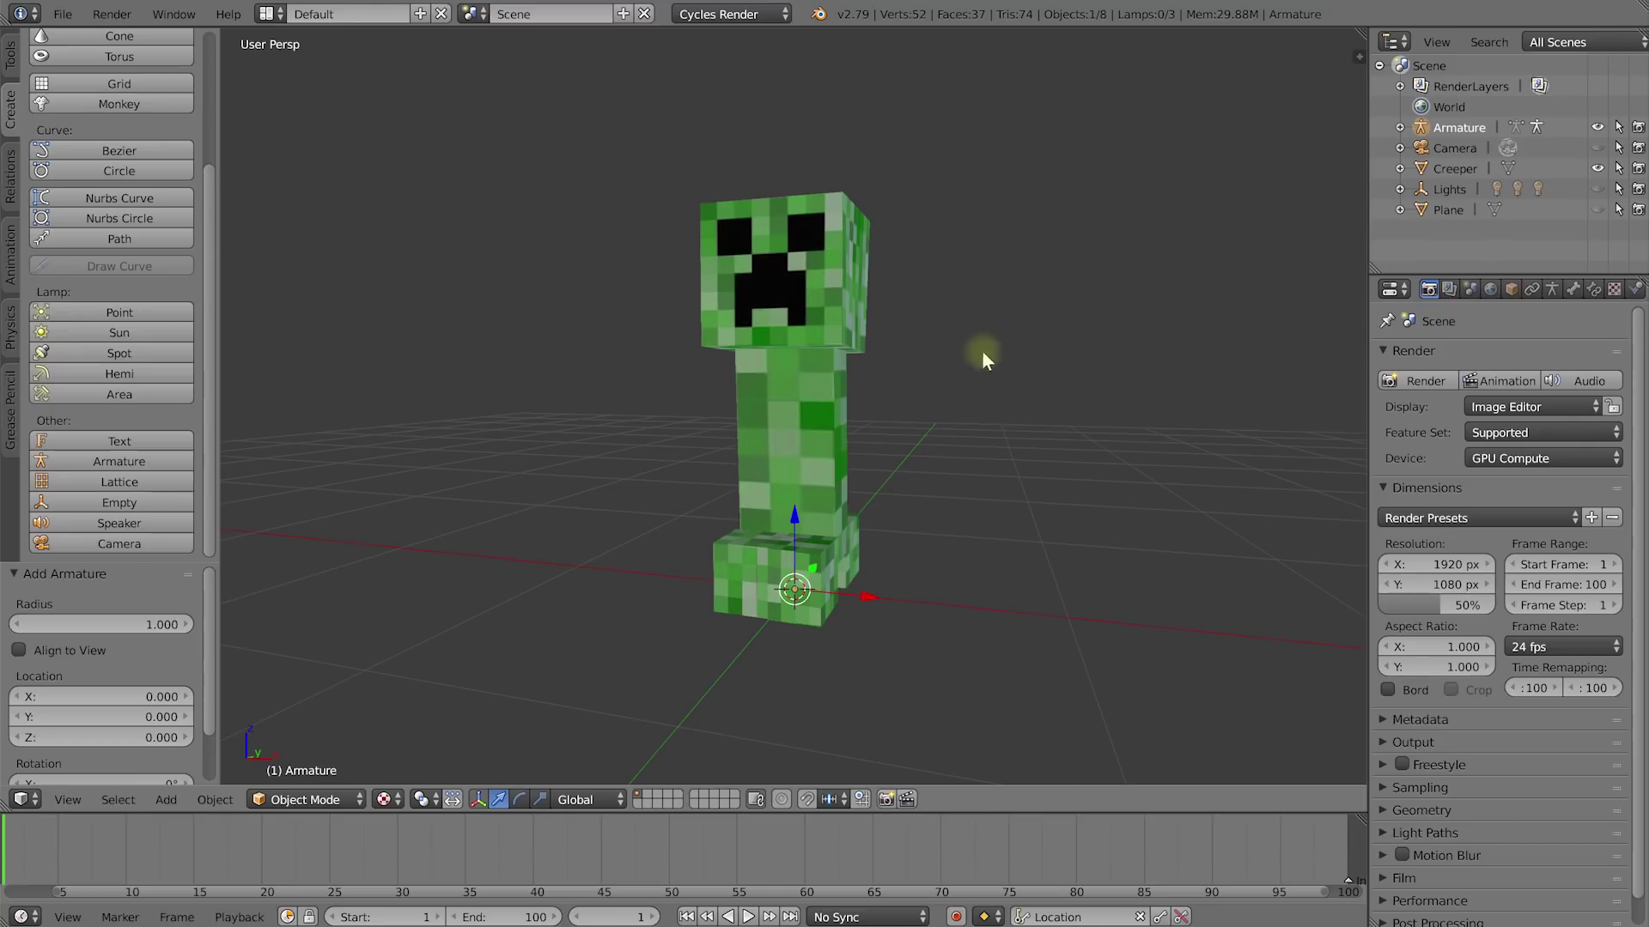
# Step: Hide the Creeper mesh temporarily to examine the bone inside it, and show the mesh again
pyautogui.moveTo(941, 541); pyautogui.dragTo(798, 537, button='middle')
pyautogui.moveTo(829, 472); pyautogui.dragTo(833, 550, button='middle')
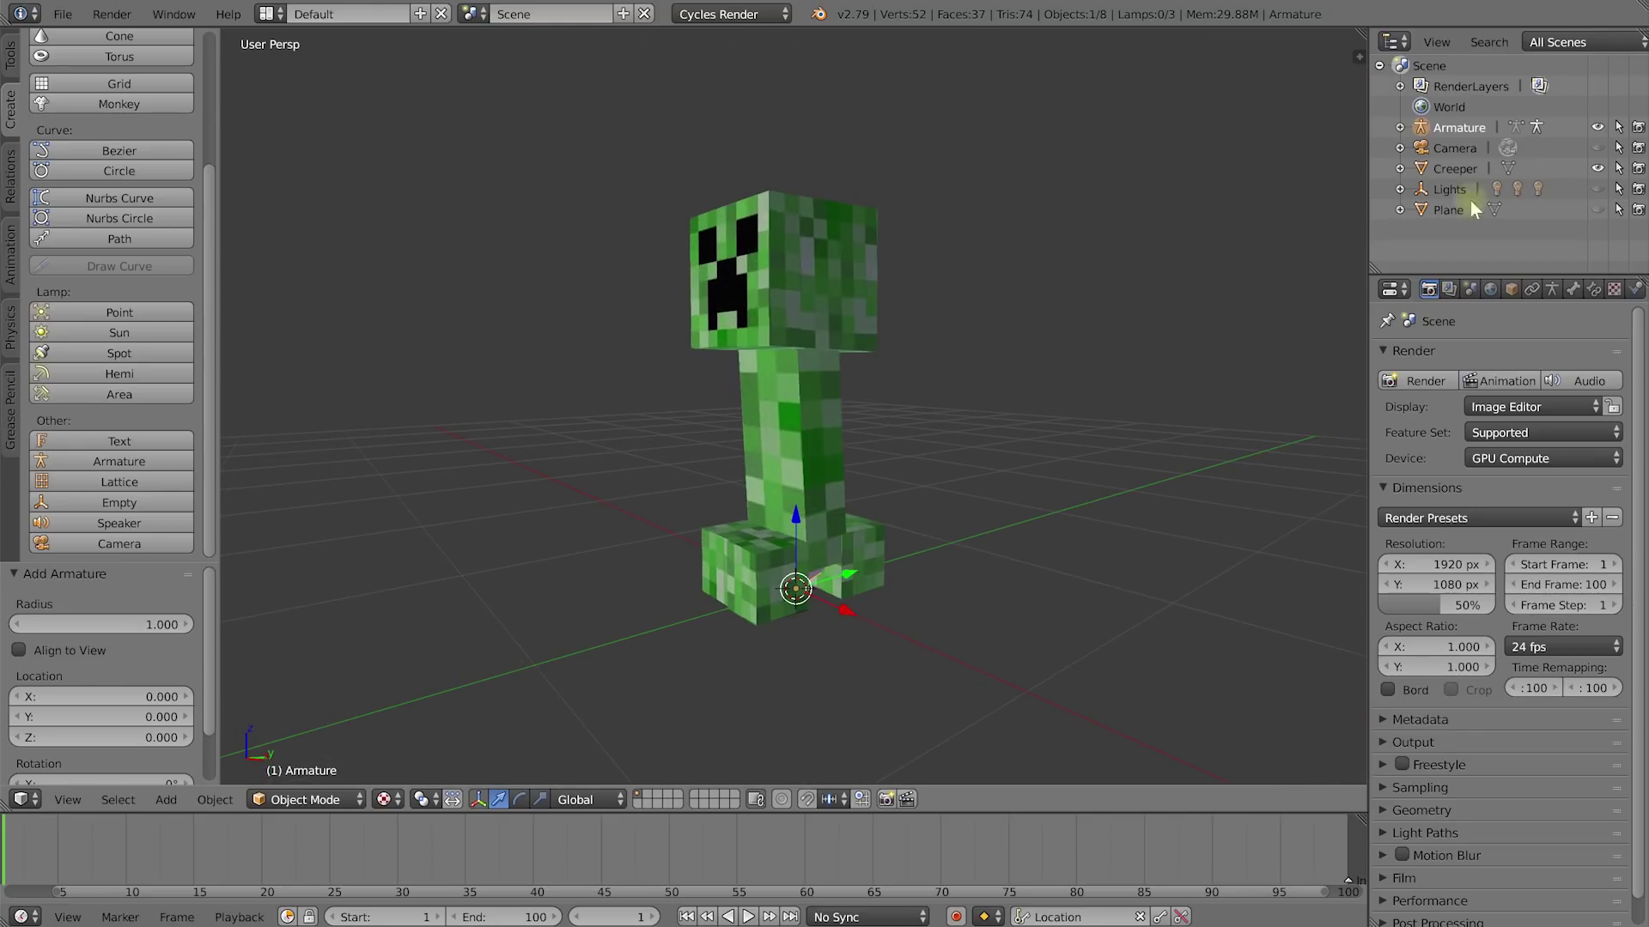
pyautogui.click(1597, 169)
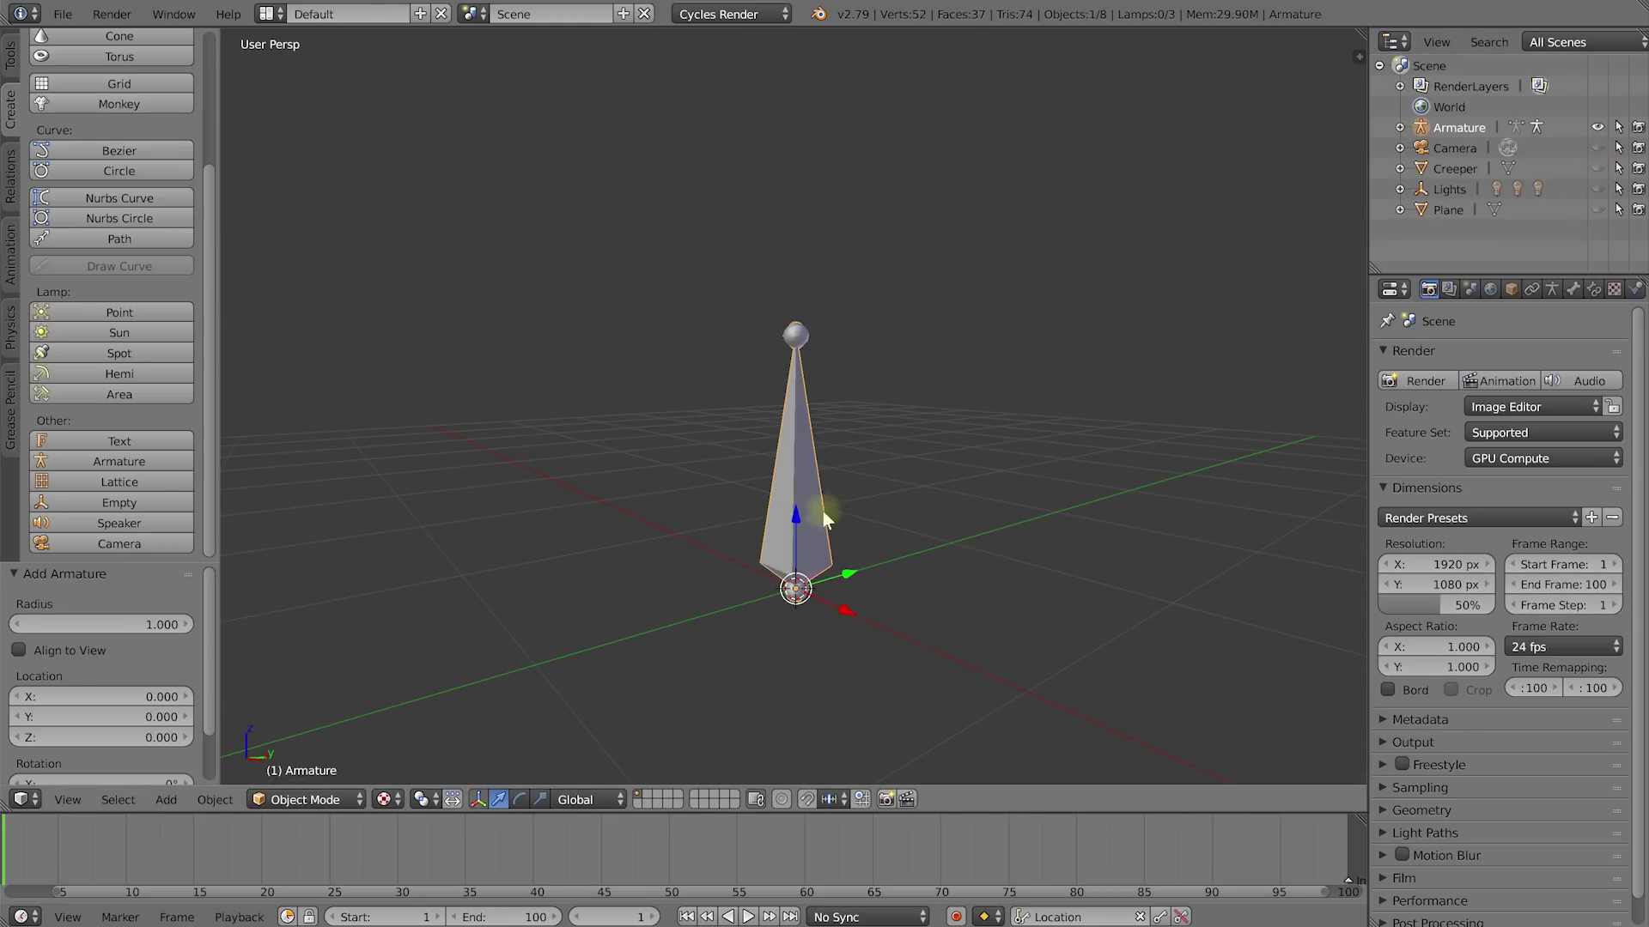
pyautogui.click(1598, 168)
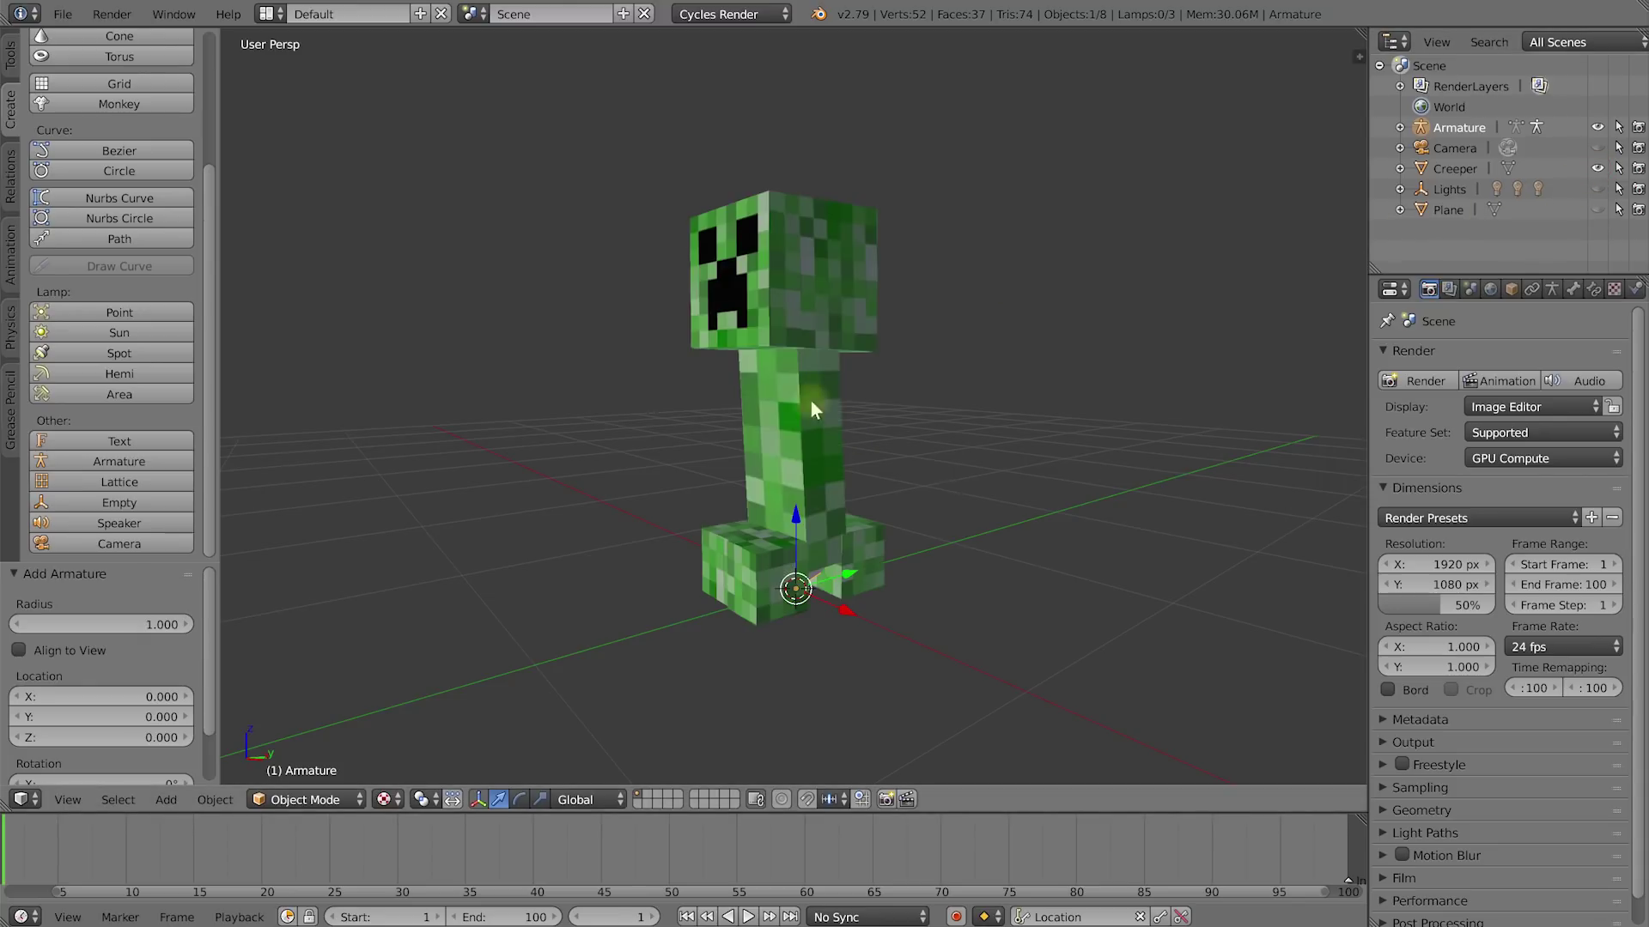
pyautogui.moveTo(811, 400); pyautogui.dragTo(791, 613, button='middle')
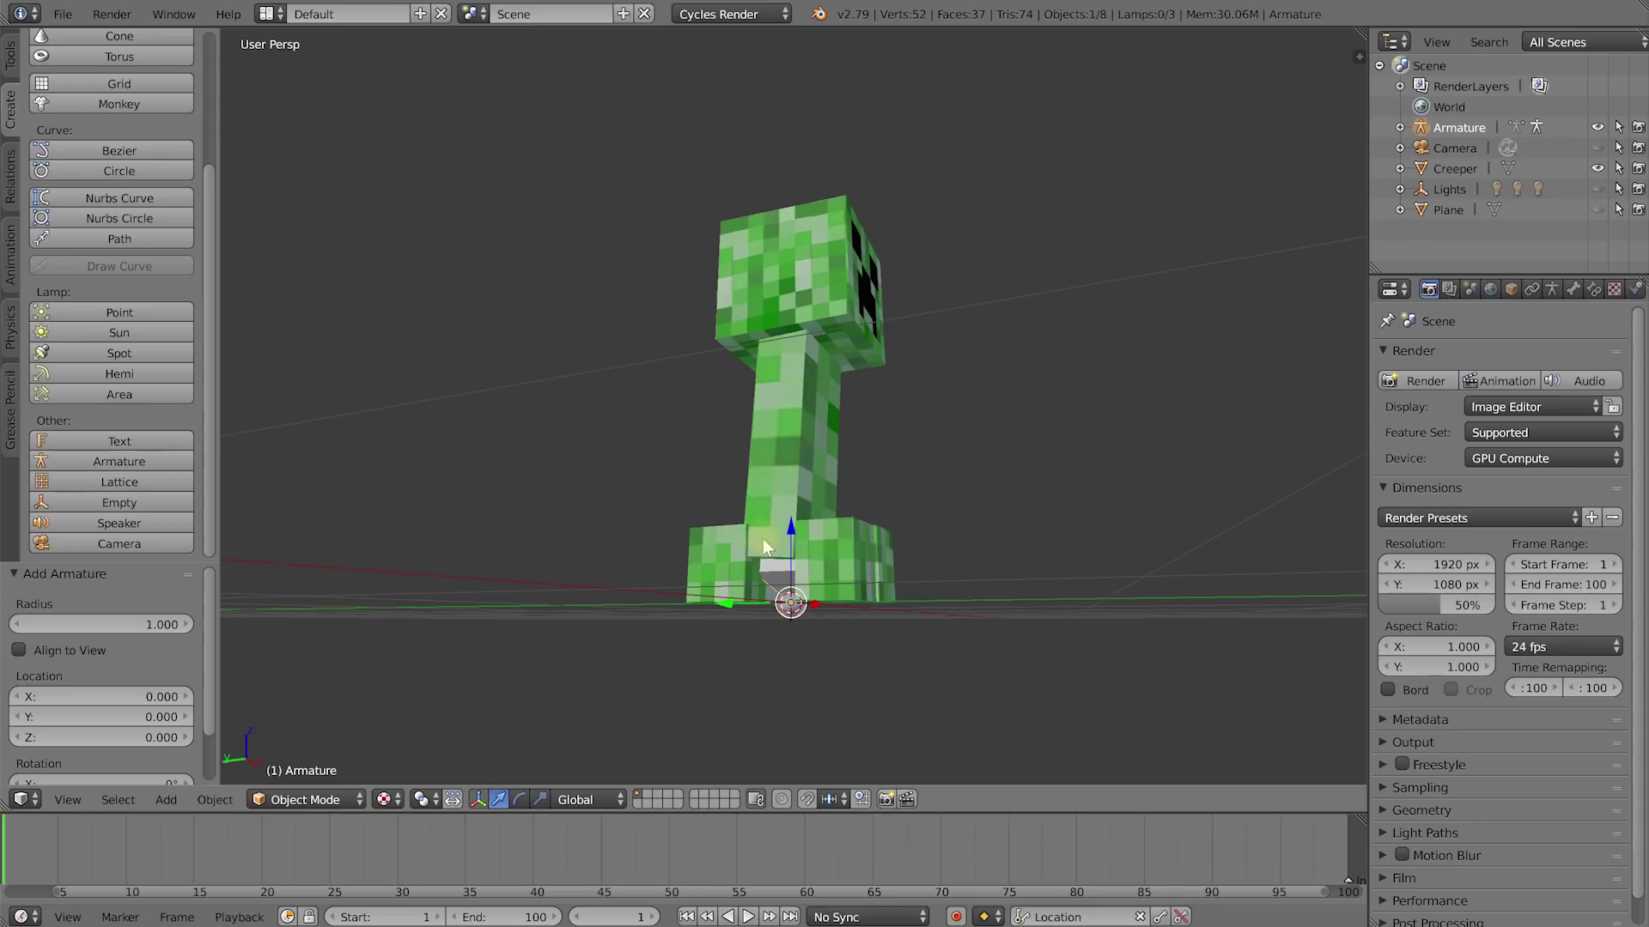
pyautogui.moveTo(826, 549); pyautogui.dragTo(1147, 338, button='middle')
# Step: Turn on X-Ray display for the armature
pyautogui.click(1445, 127)
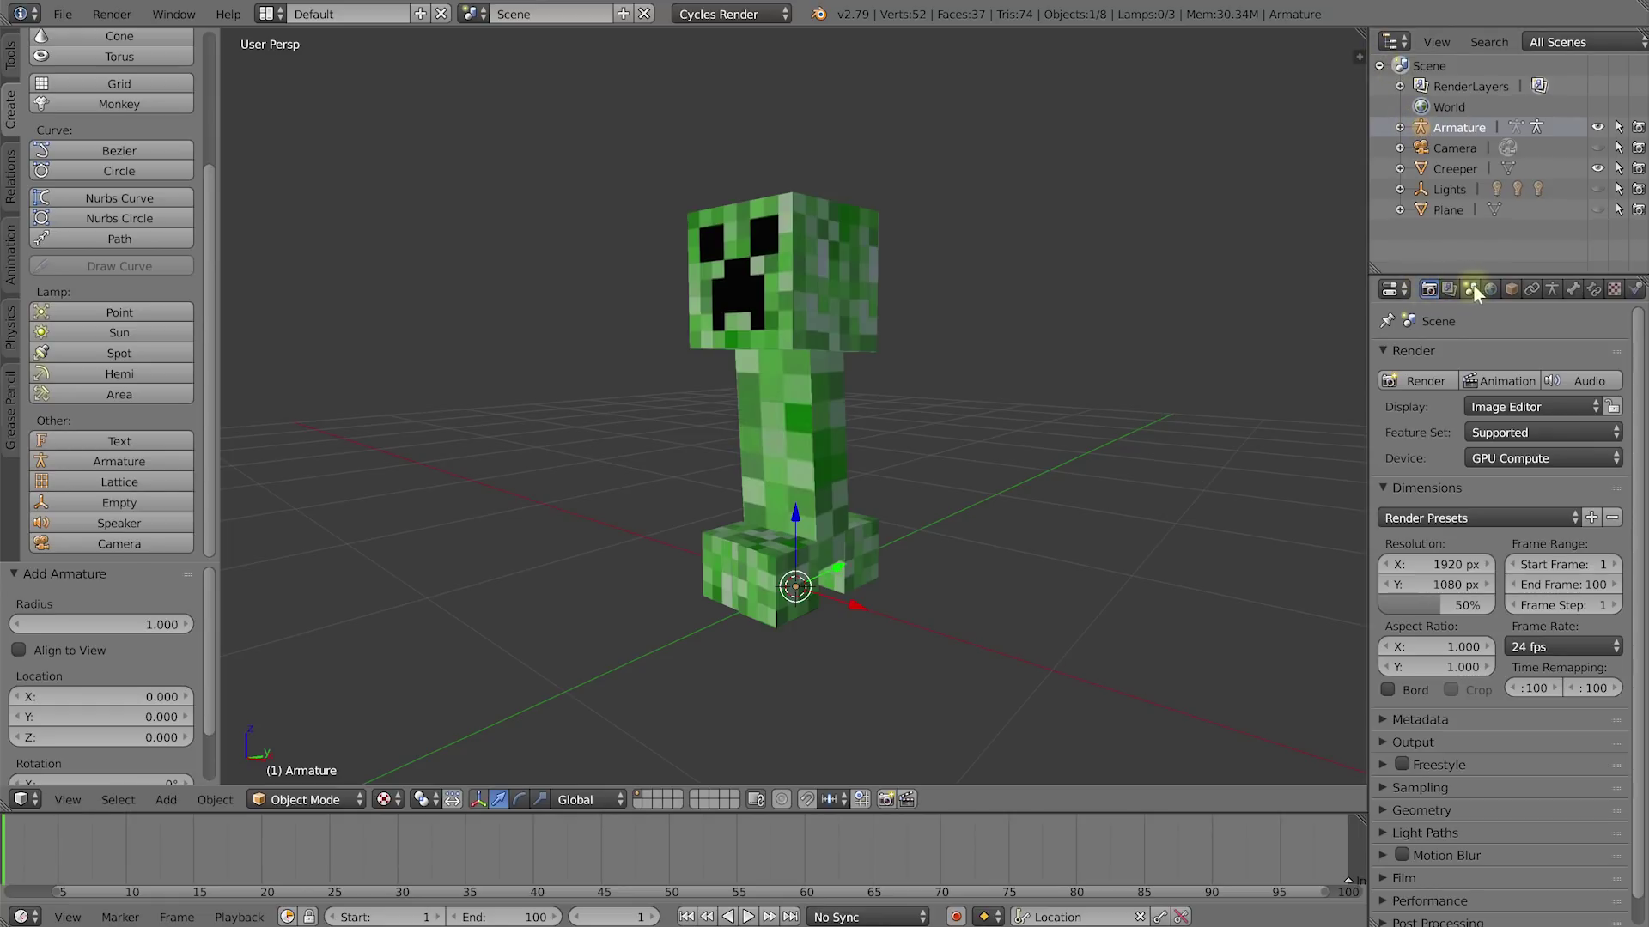
pyautogui.click(1553, 291)
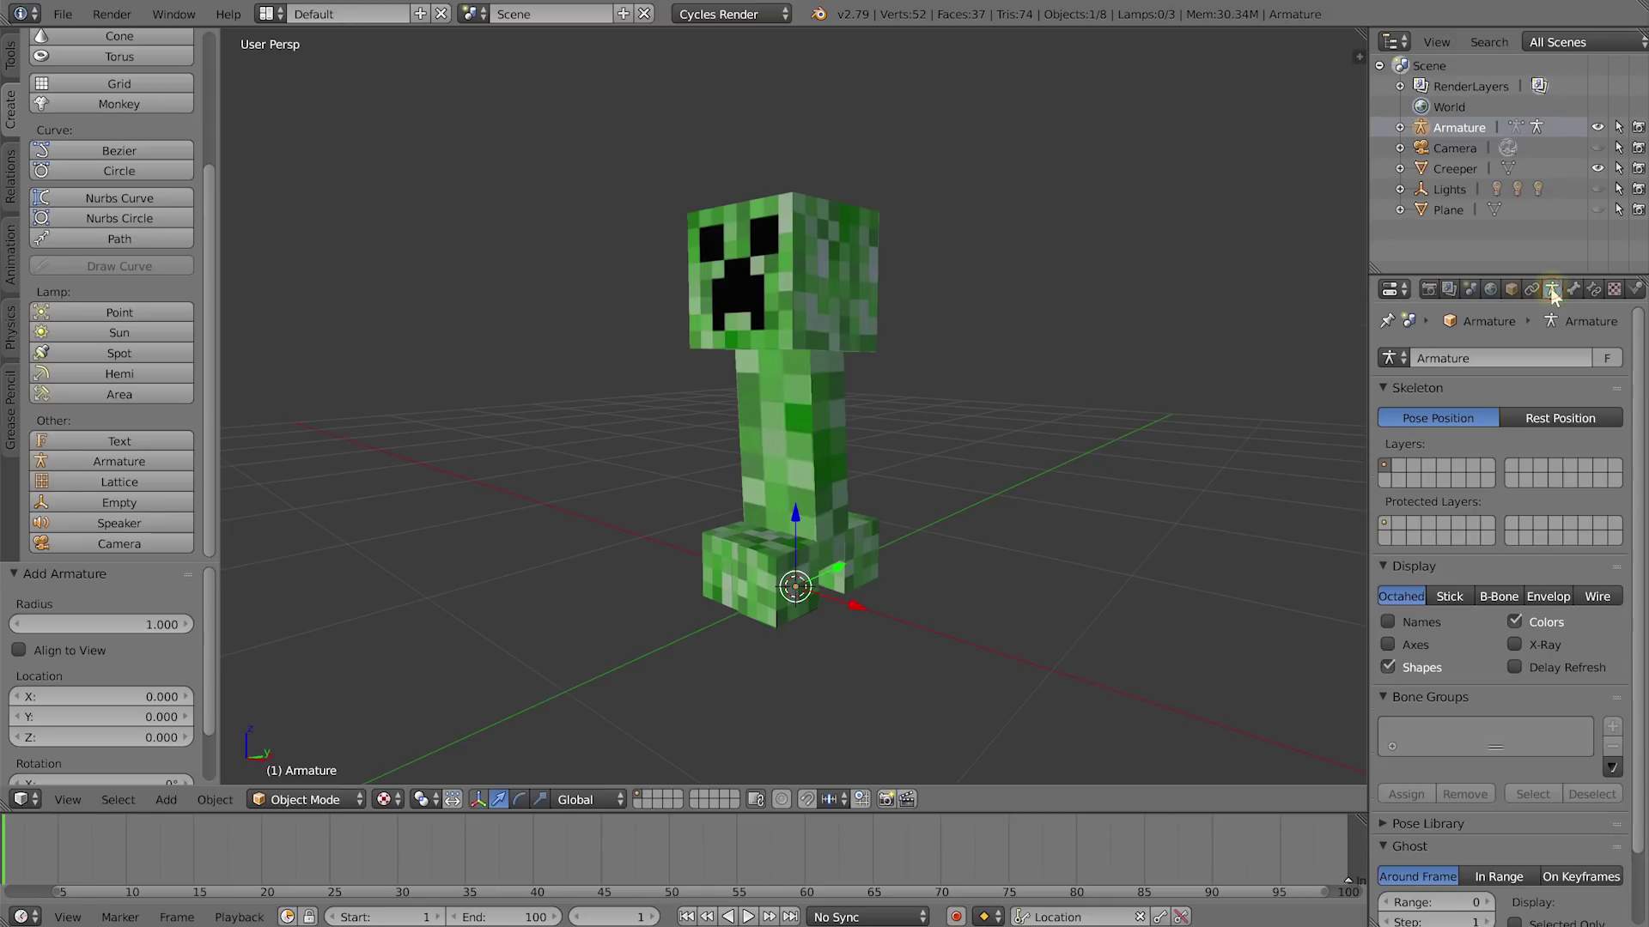
pyautogui.click(1515, 645)
pyautogui.moveTo(888, 508); pyautogui.dragTo(935, 512, button='middle')
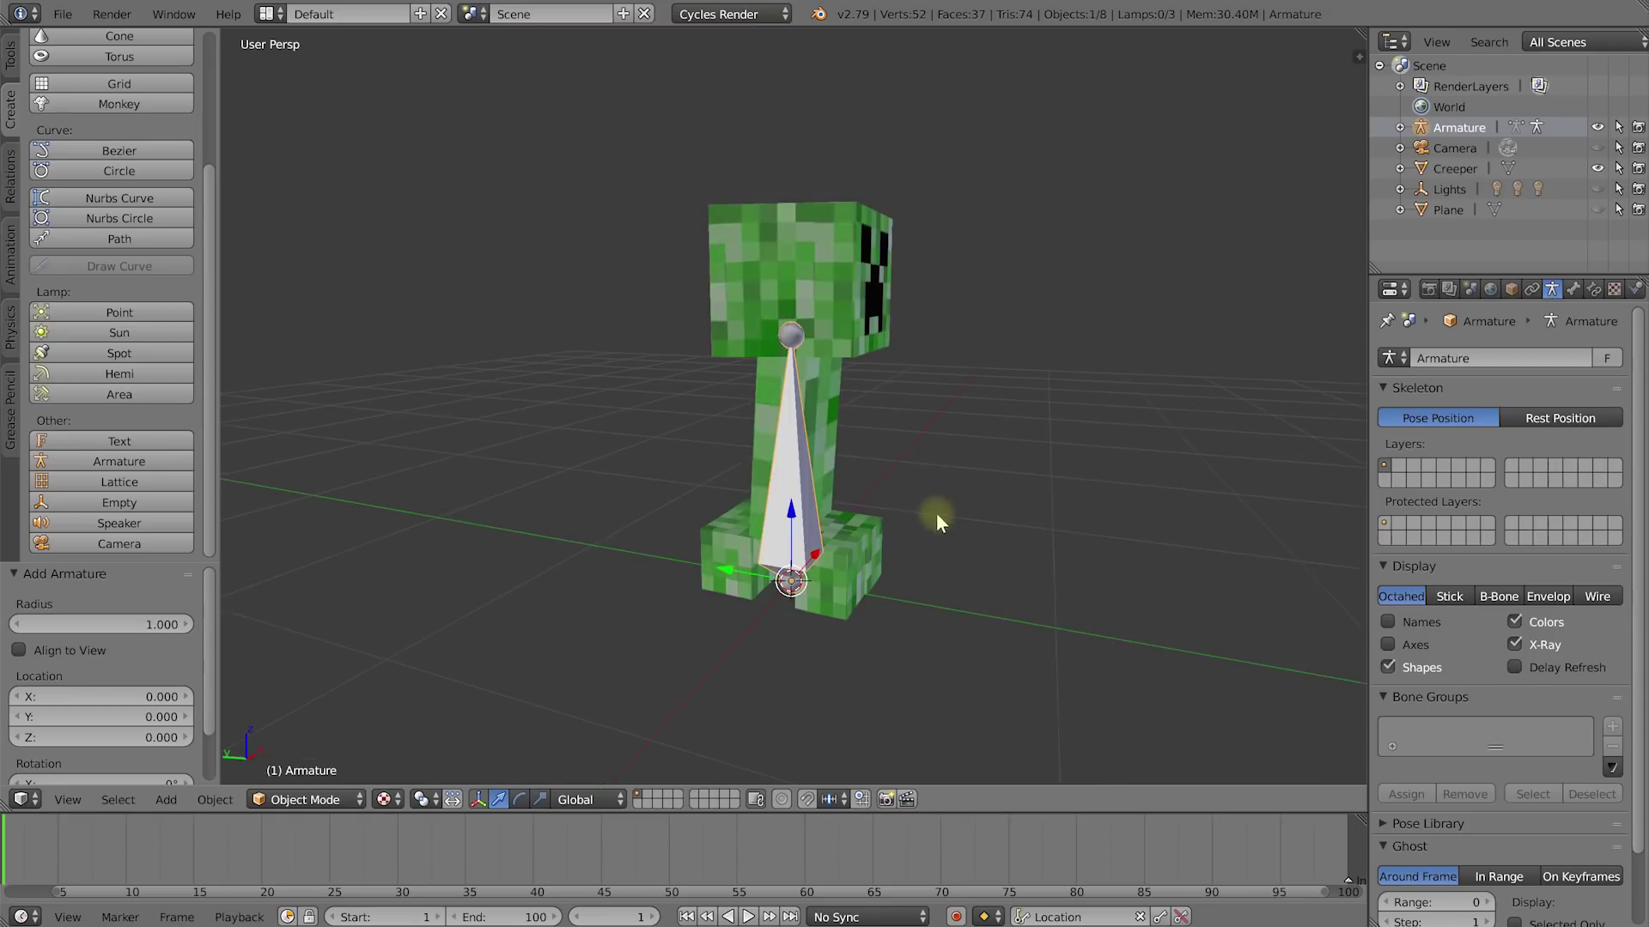
pyautogui.moveTo(807, 520); pyautogui.dragTo(786, 492, button='middle')
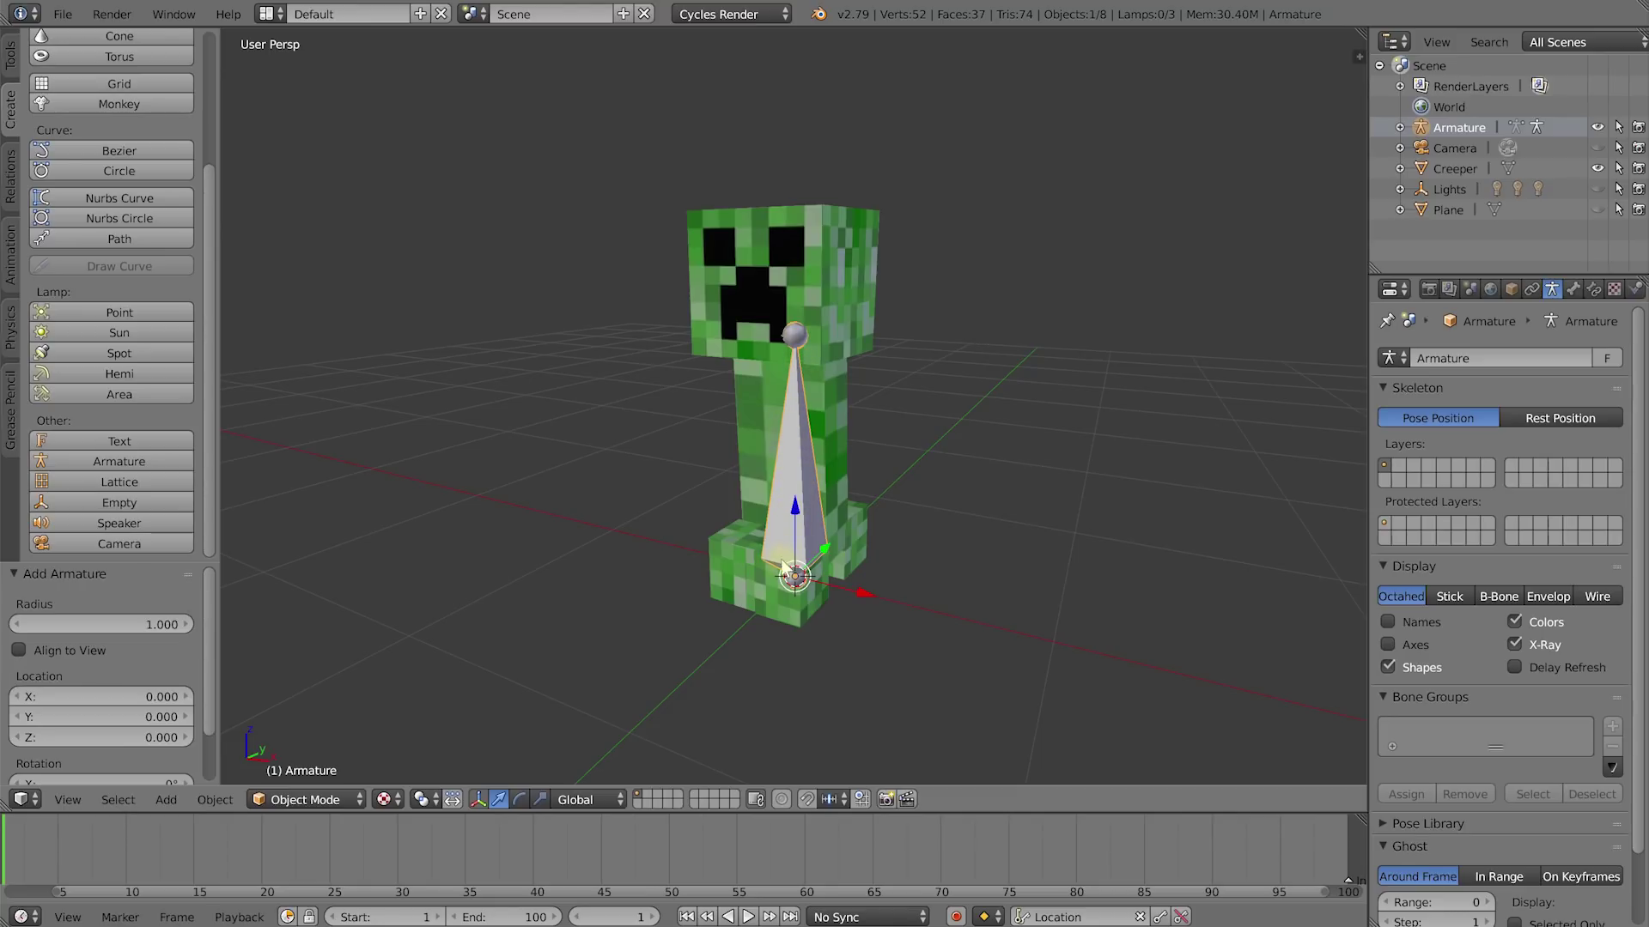
# Step: Select the armature instead of the overlapping Creeper mesh and enter Edit Mode on it
pyautogui.rightClick(798, 481)
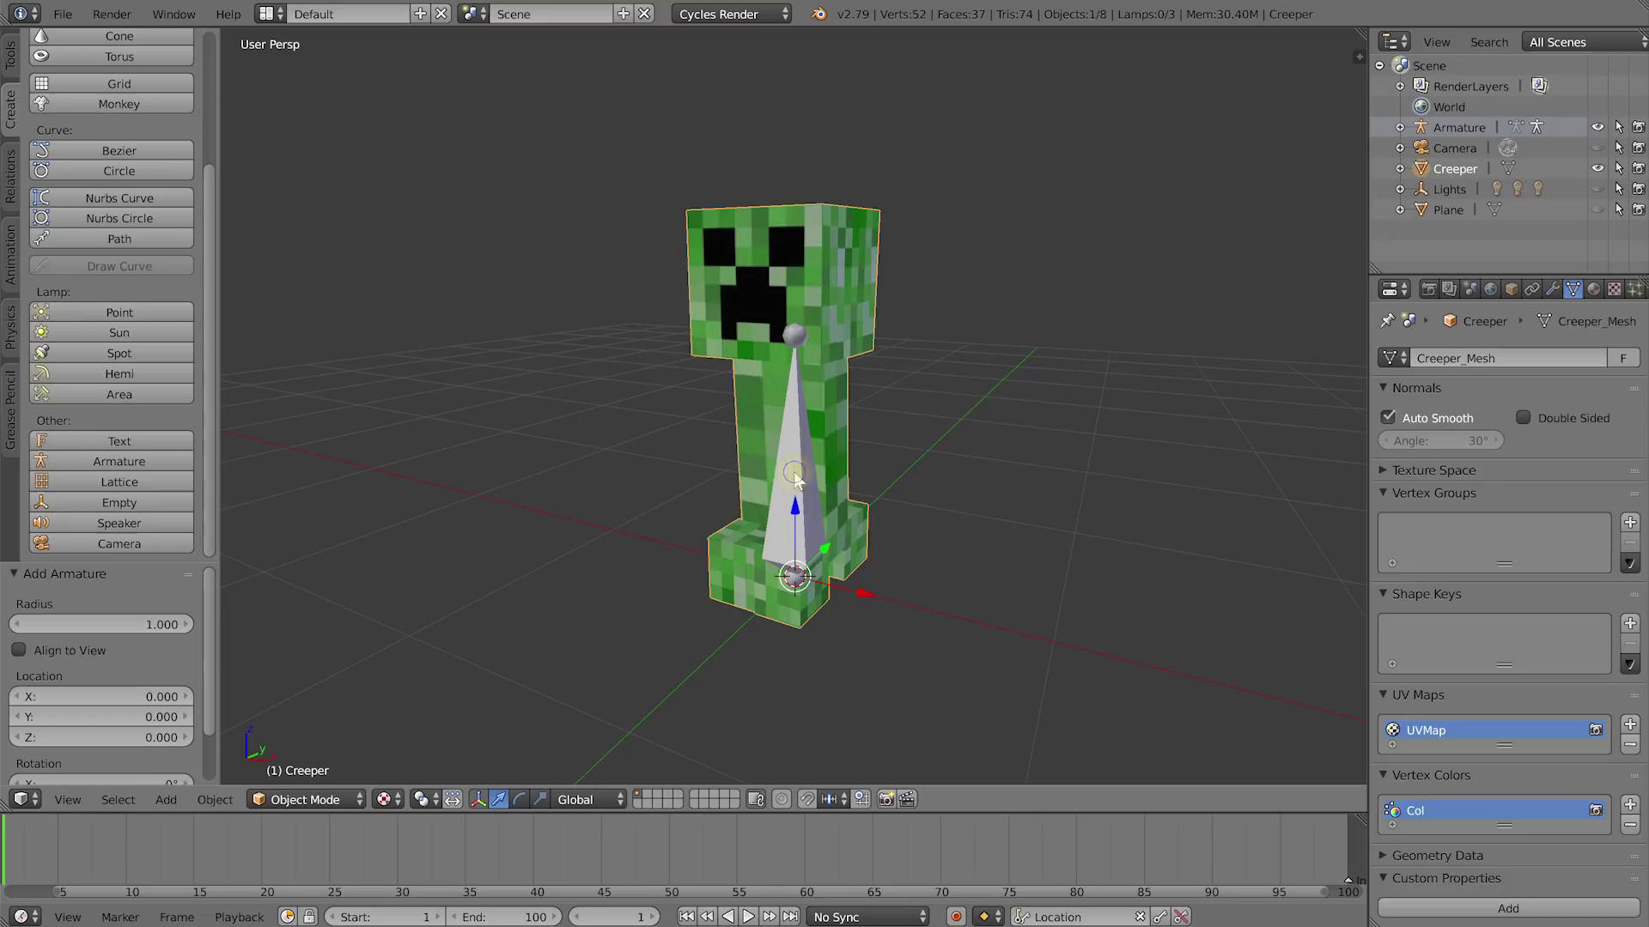
pyautogui.rightClick(807, 485)
pyautogui.rightClick(797, 493)
pyautogui.rightClick(793, 497)
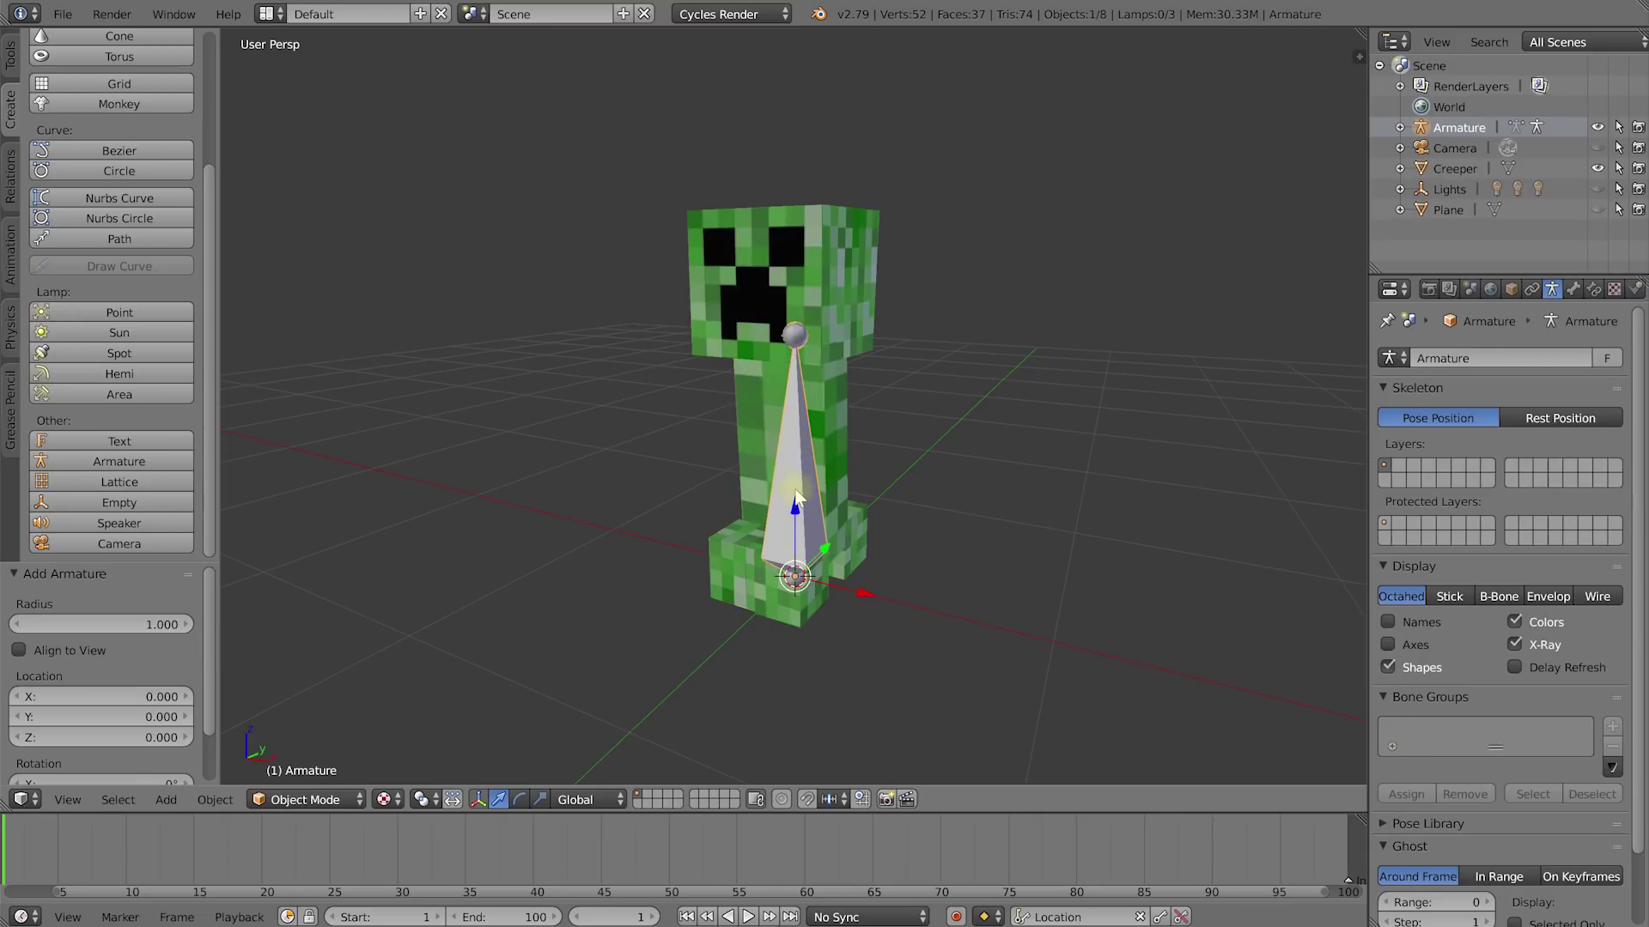
pyautogui.press('Tab')
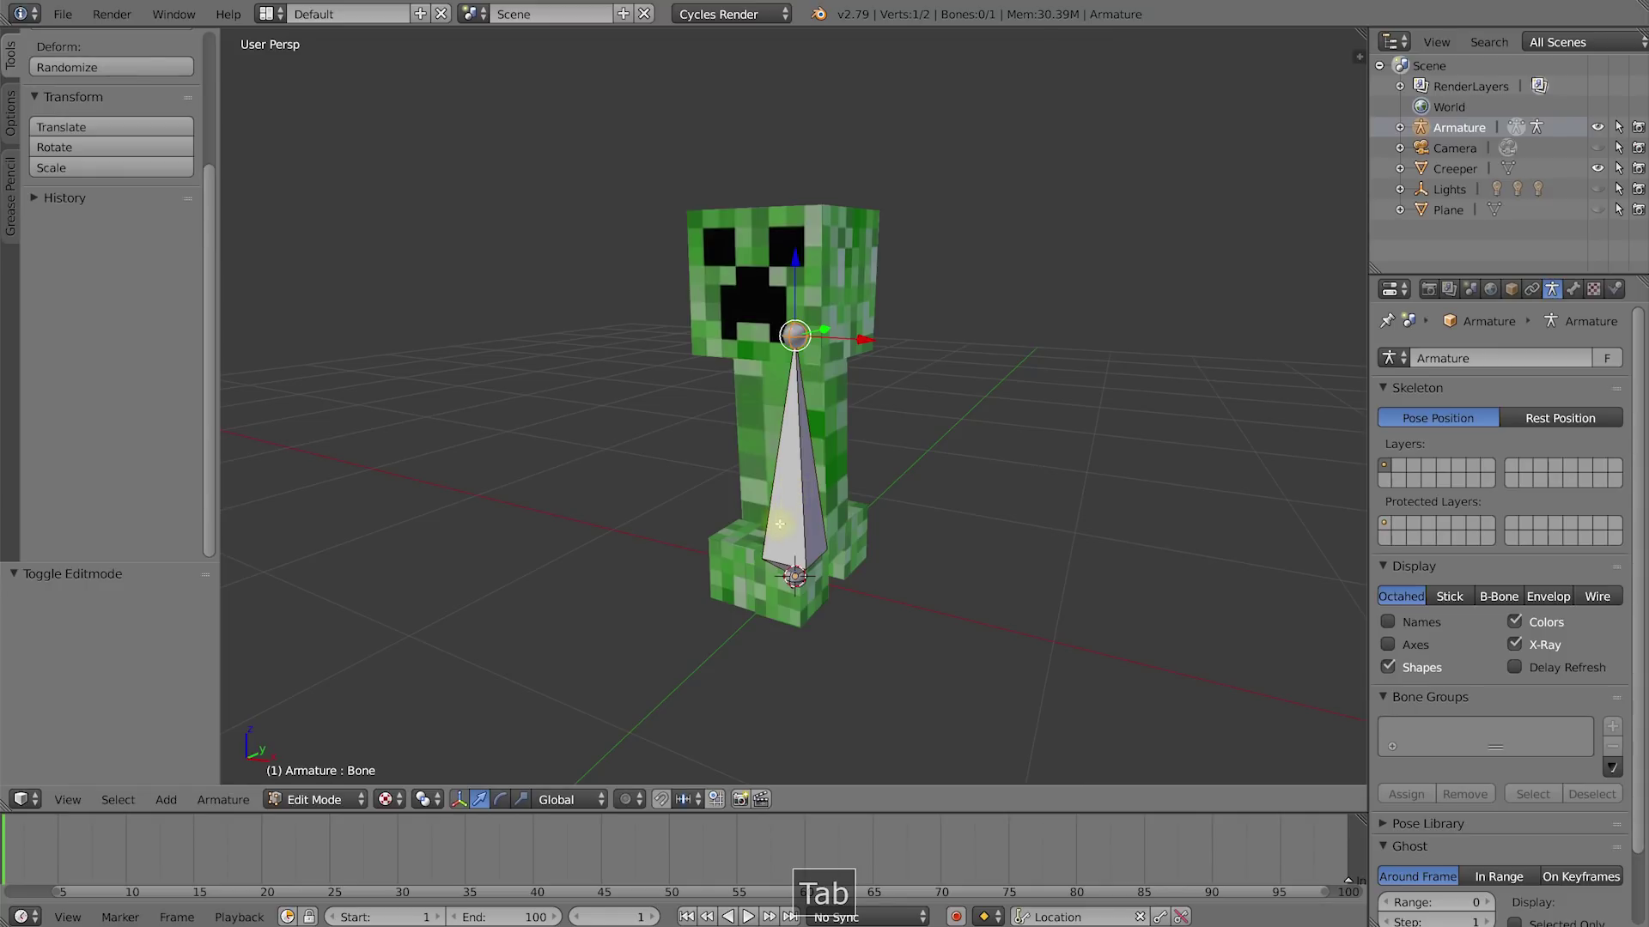
# Step: Select the whole bone and move it about 0.507 along the X axis, away from the Creeper
pyautogui.moveTo(759, 522)
pyautogui.mouseDown(button='middle')
pyautogui.moveTo(730, 515)
pyautogui.moveTo(777, 506)
pyautogui.mouseUp(button='middle')
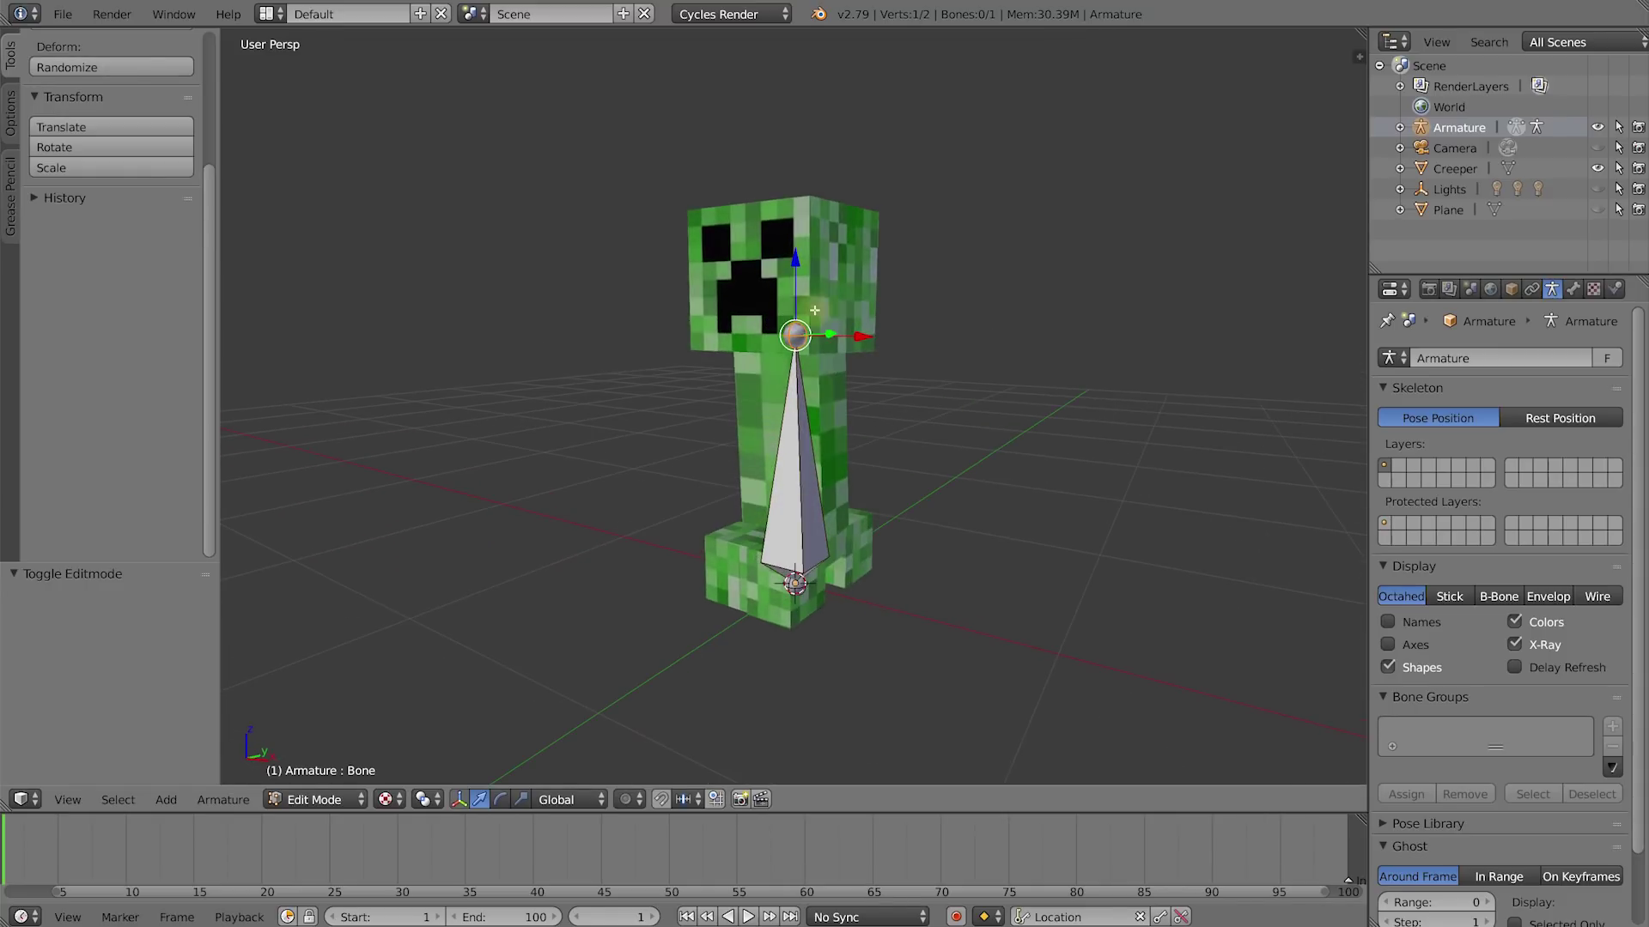
pyautogui.rightClick(795, 584)
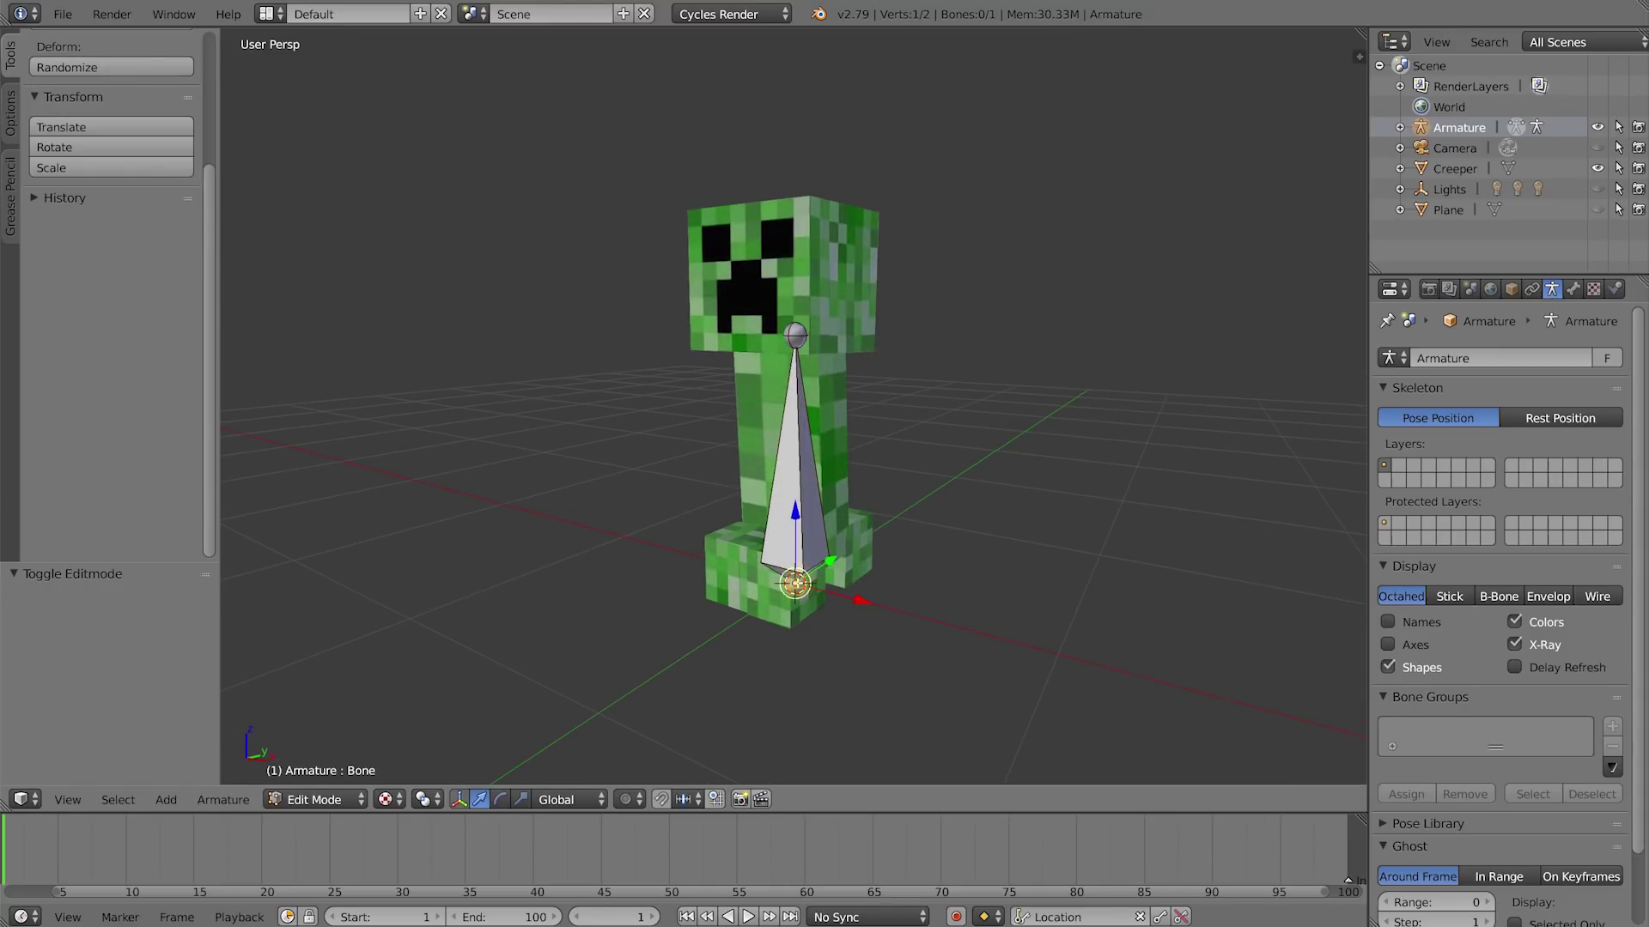
pyautogui.rightClick(792, 487)
pyautogui.press('g')
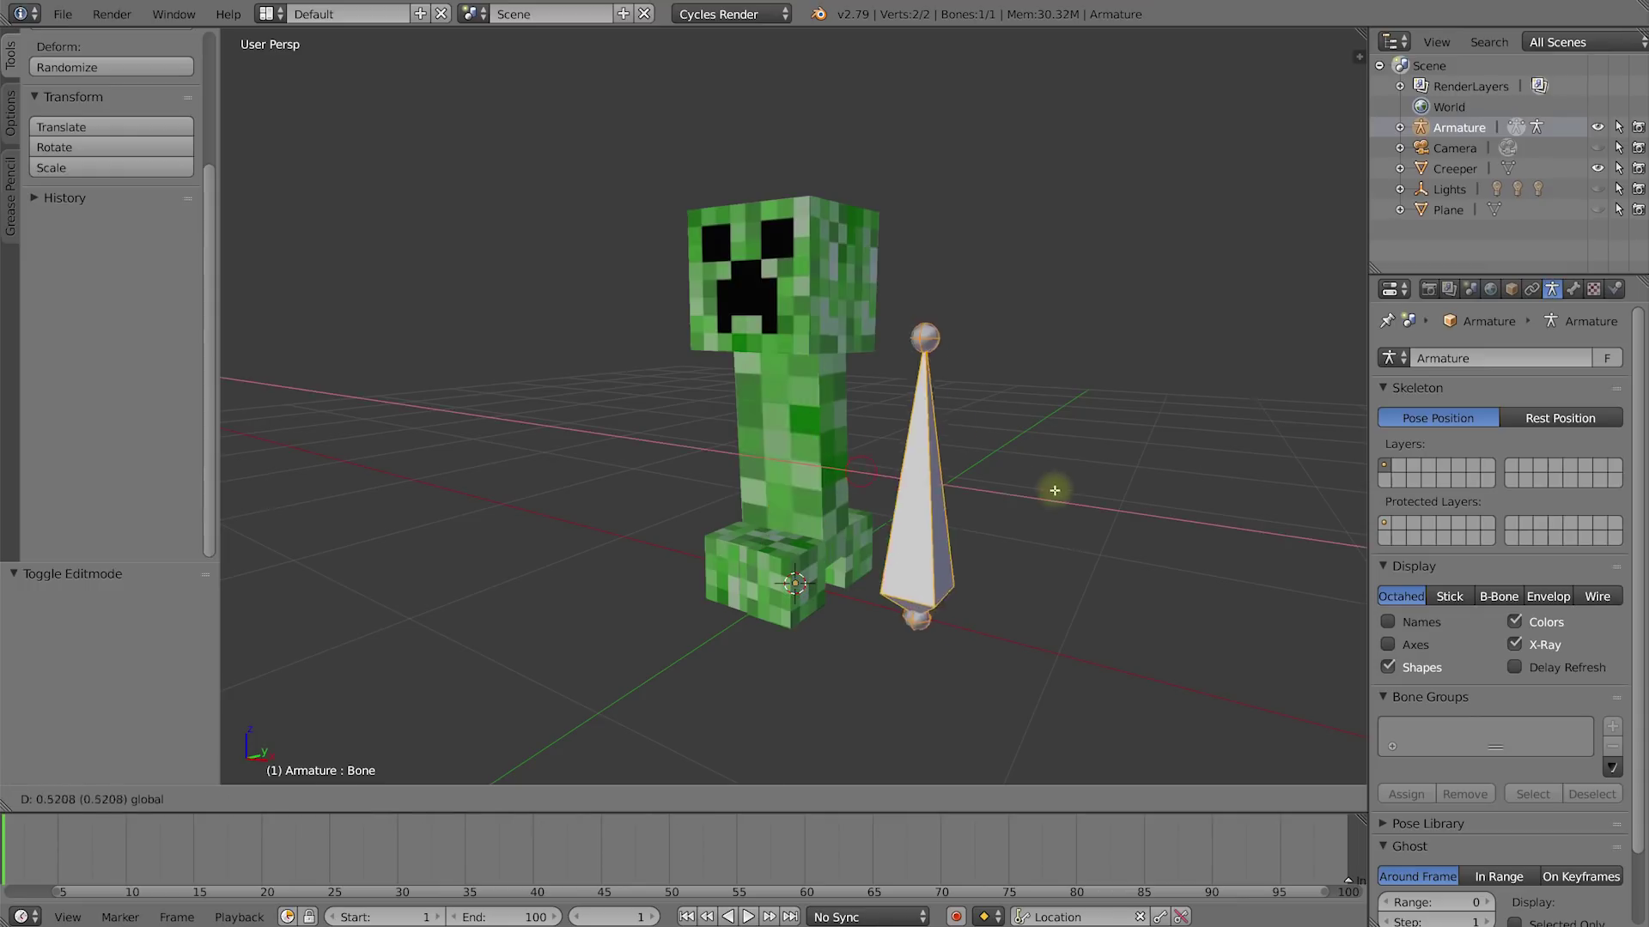
pyautogui.click(987, 485)
# Step: Shift the bone's tip and its base individually along the X axis
pyautogui.rightClick(916, 336)
pyautogui.press('g')
pyautogui.press('x')
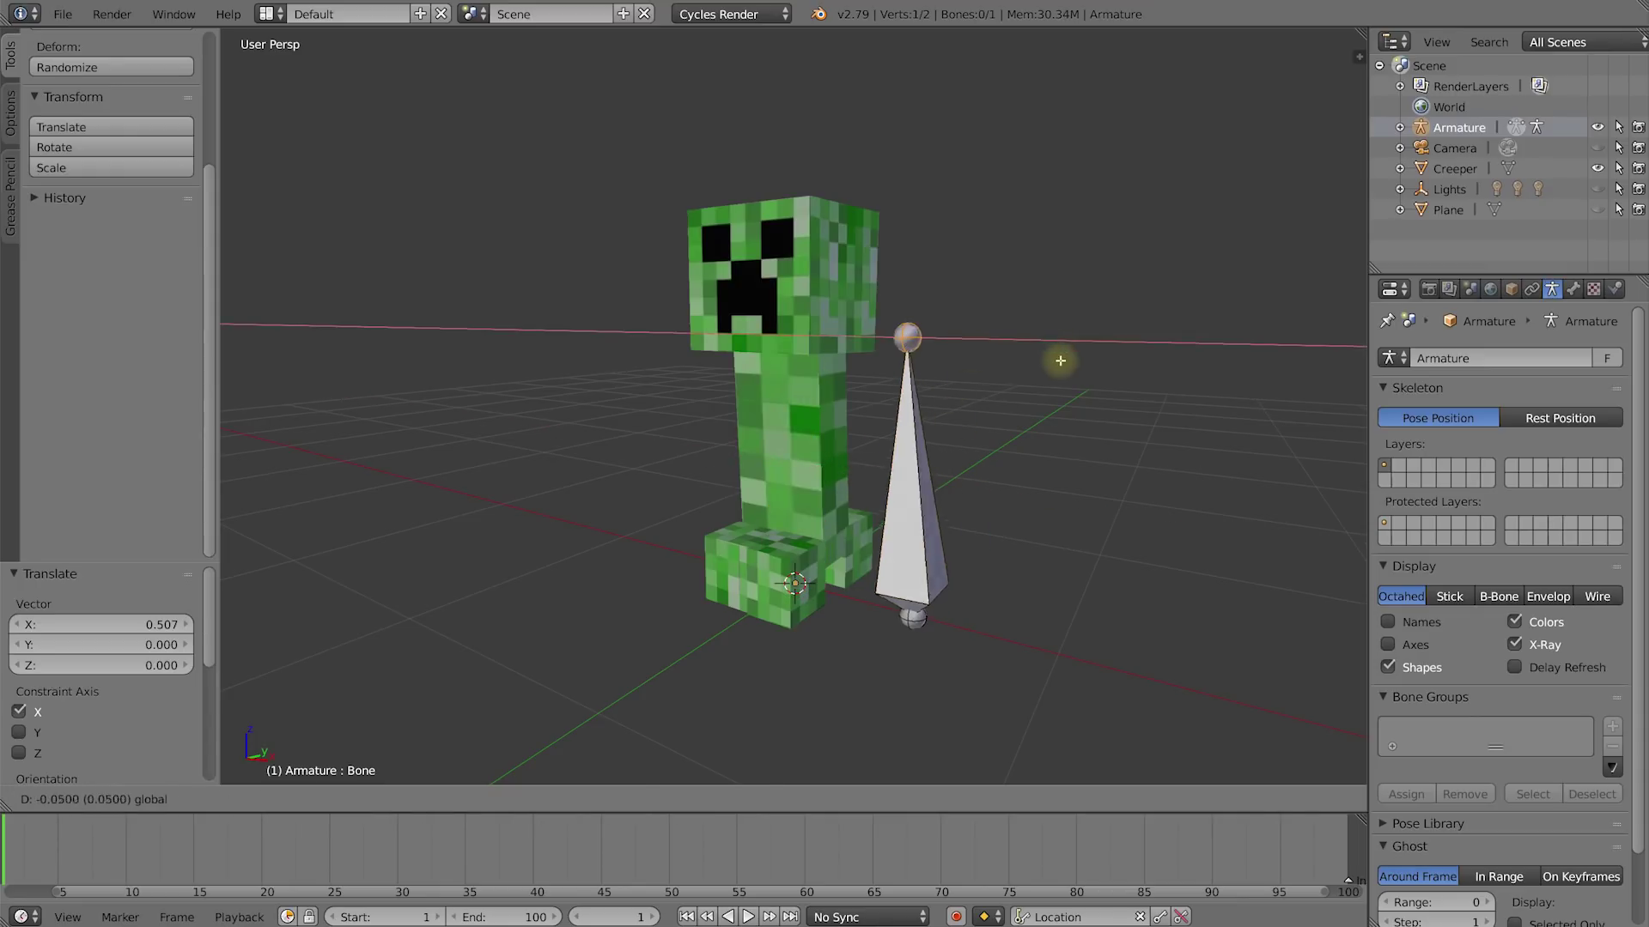
pyautogui.click(922, 614)
pyautogui.rightClick(919, 616)
pyautogui.press('g')
pyautogui.press('x')
pyautogui.click(706, 617)
# Step: Undo the trial moves of the bone and its two ends
pyautogui.hotkey('ctrl', 'z')
pyautogui.hotkey('ctrl', 'z')
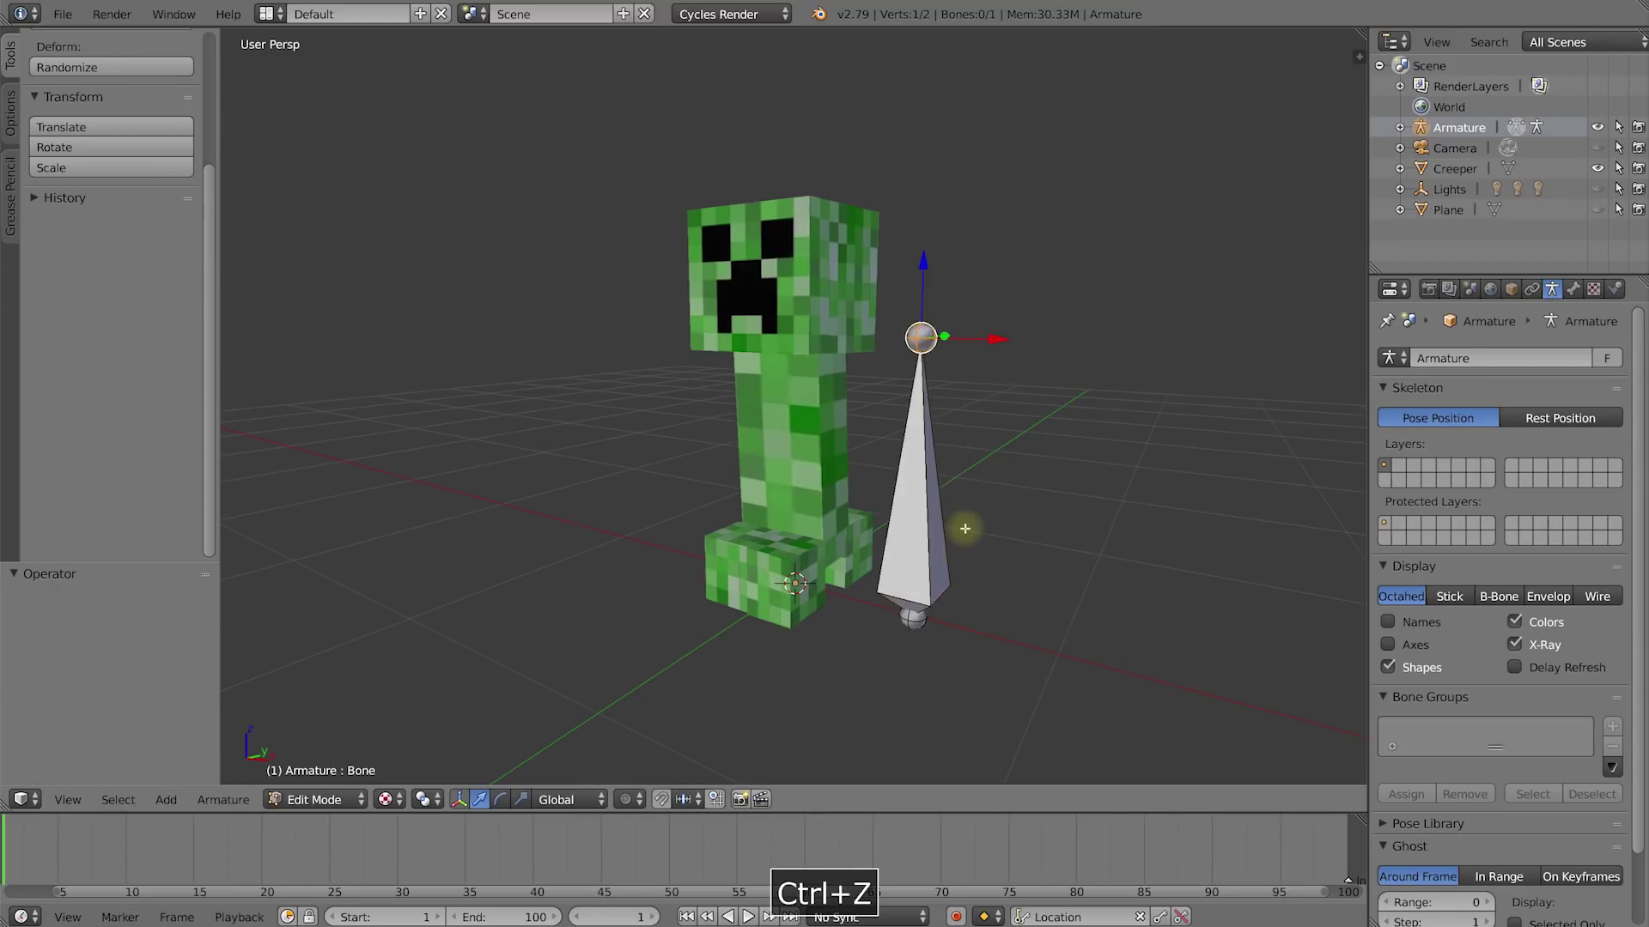
pyautogui.hotkey('ctrl', 'z')
pyautogui.moveTo(830, 484); pyautogui.dragTo(976, 473, button='middle')
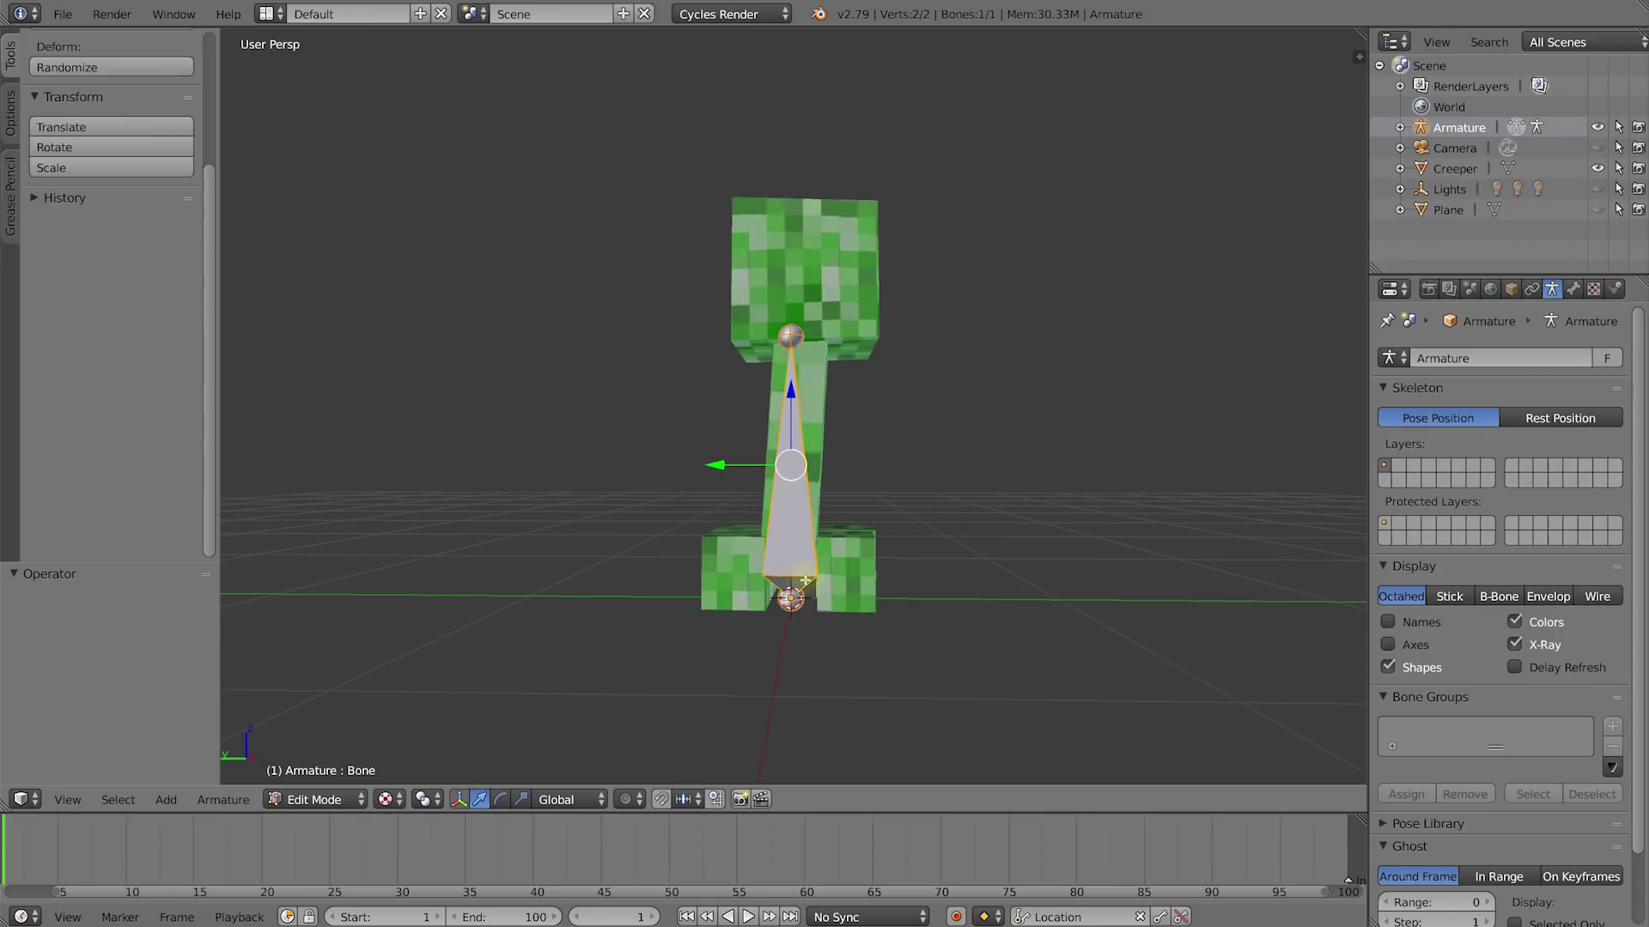
pyautogui.moveTo(818, 580); pyautogui.dragTo(794, 544, button='middle')
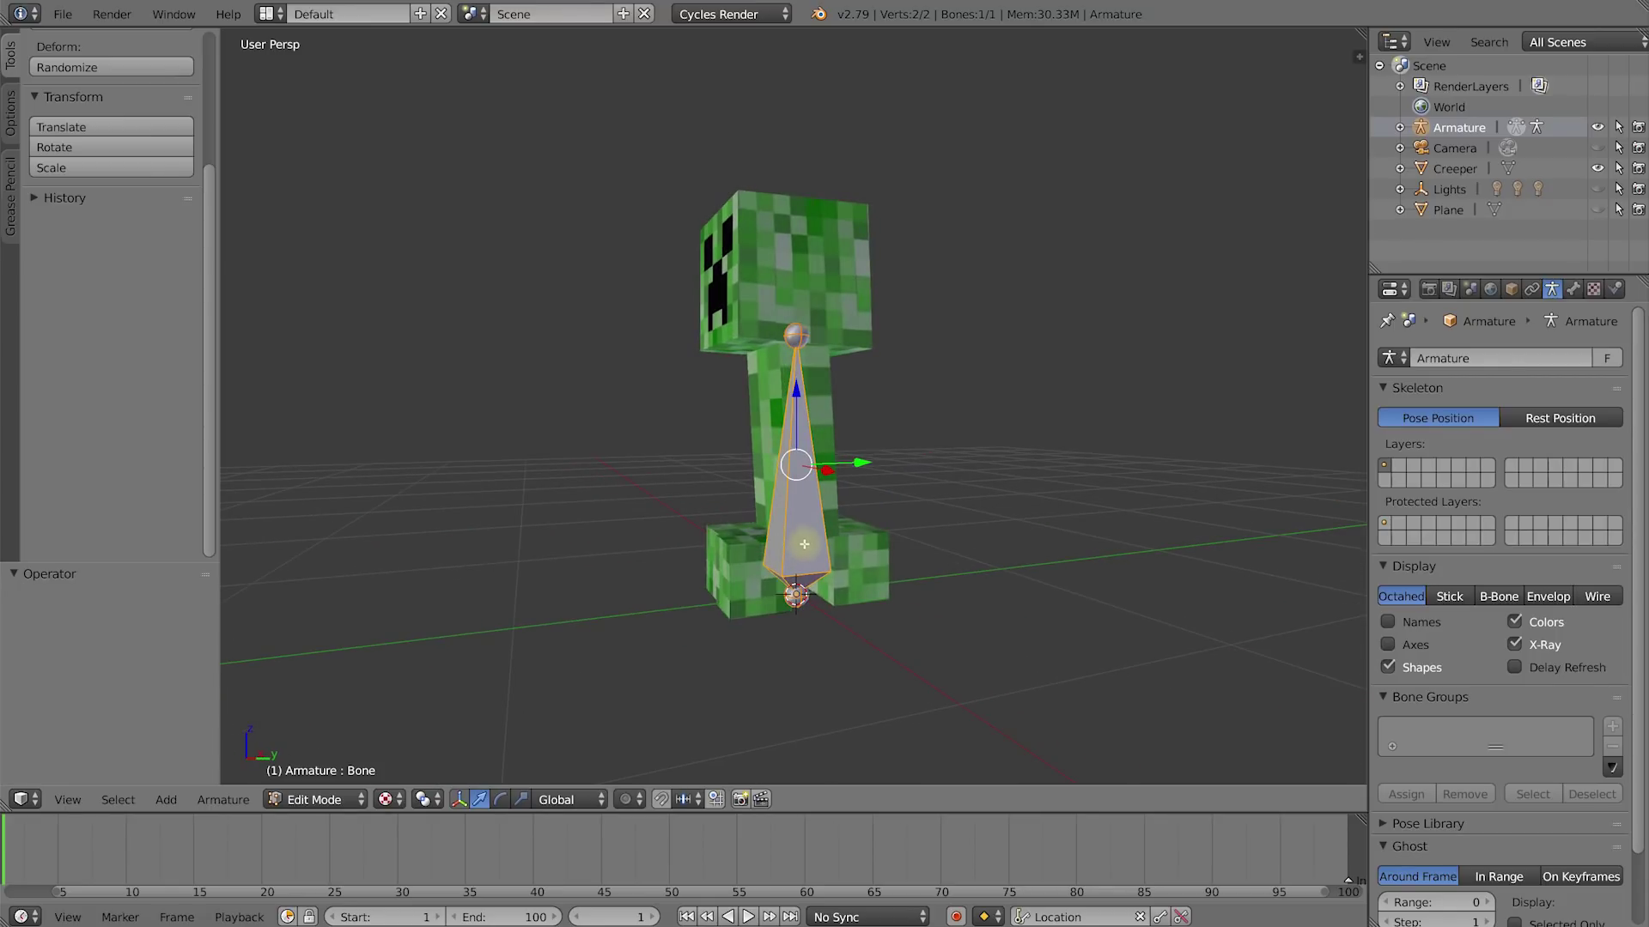
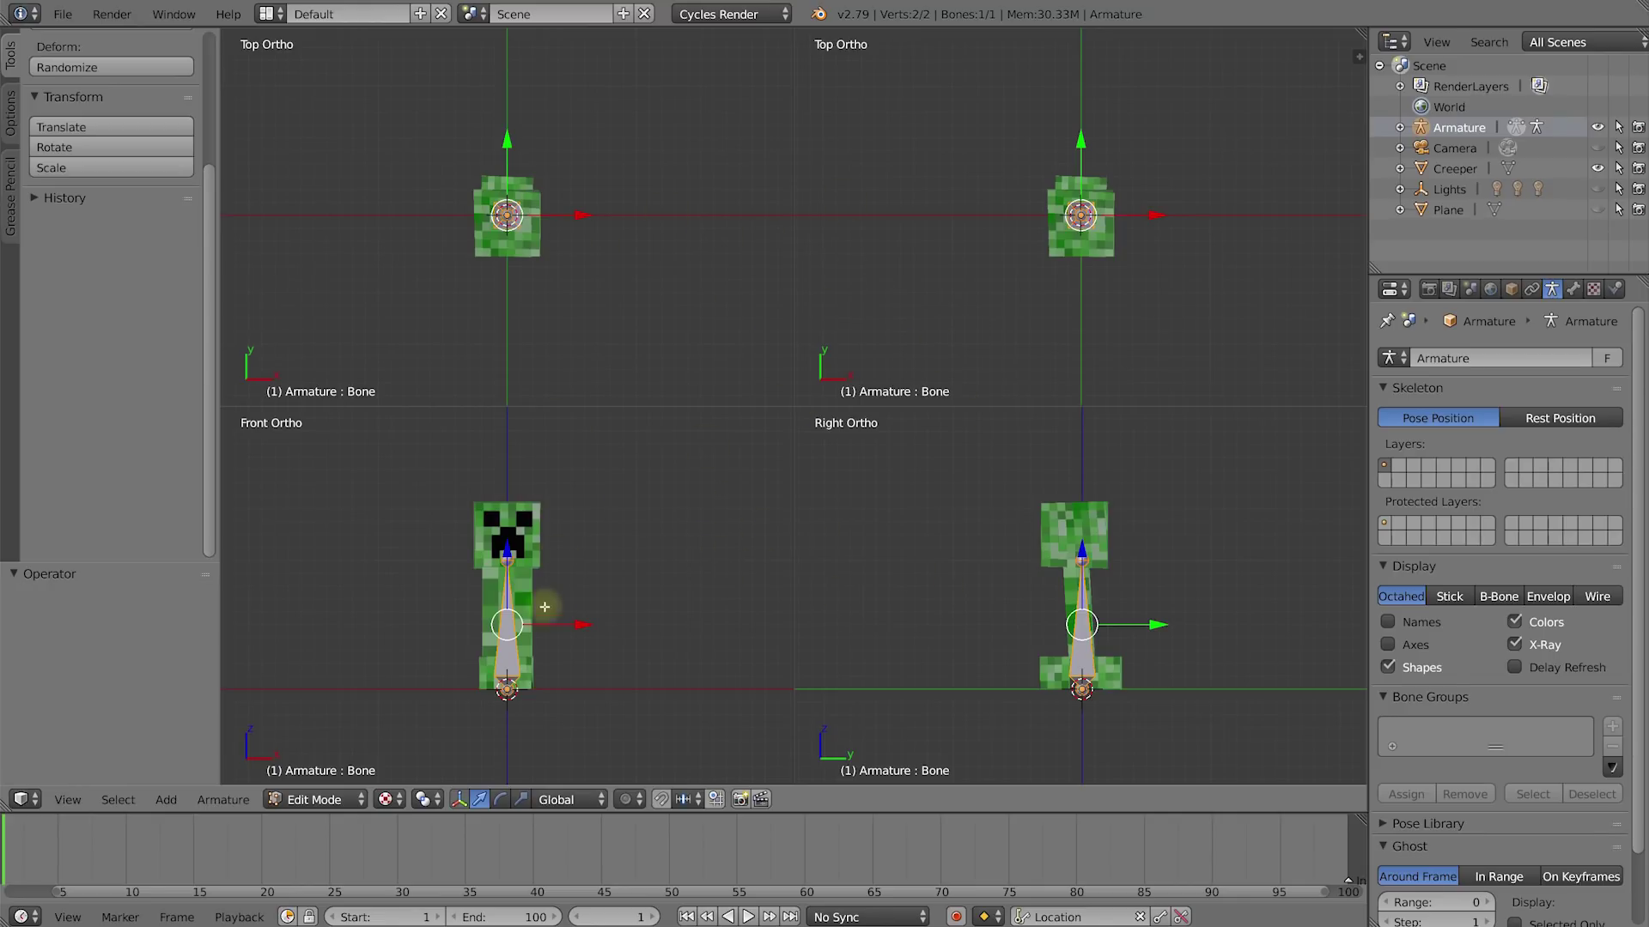
# Step: Raise the whole bone about 0.176 along Z and shift its base by -0.007 along Y
pyautogui.keyDown('shift'); pyautogui.moveTo(519, 581); pyautogui.dragTo(549, 601, button='middle'); pyautogui.keyUp('shift')
pyautogui.scroll(3, 569, 624)
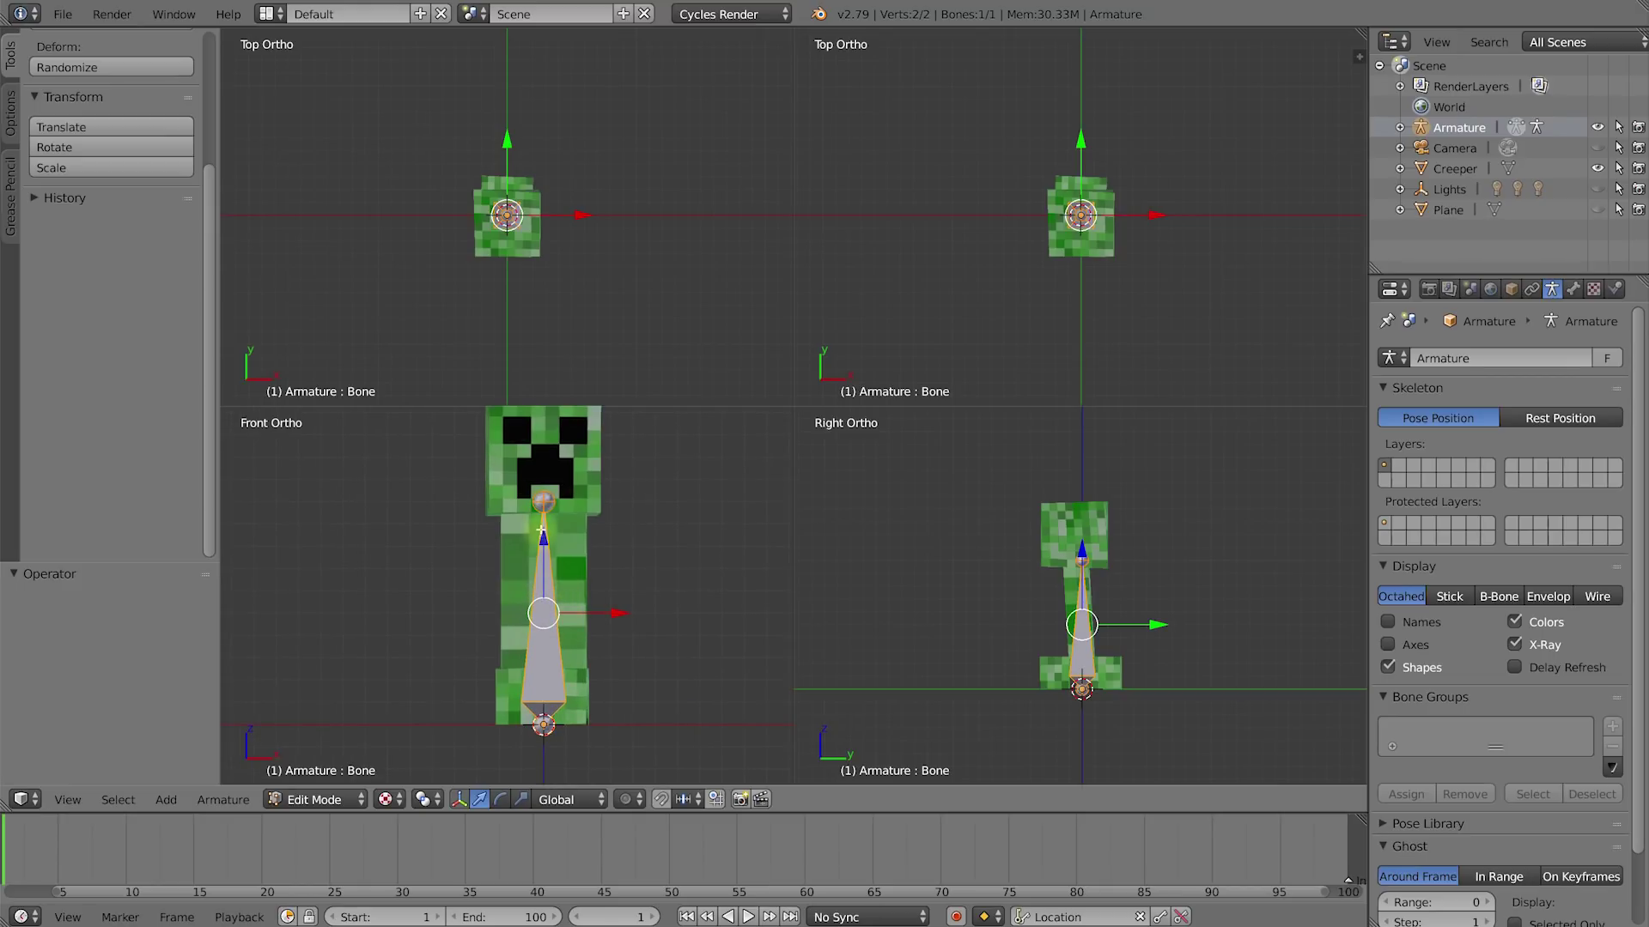
pyautogui.moveTo(543, 538); pyautogui.dragTo(528, 481)
pyautogui.scroll(1, 1090, 593)
pyautogui.keyDown('shift'); pyautogui.moveTo(1092, 636); pyautogui.dragTo(1075, 603, button='middle'); pyautogui.keyUp('shift')
pyautogui.scroll(2, 1076, 603)
pyautogui.moveTo(1056, 637); pyautogui.dragTo(1124, 658)
pyautogui.rightClick(1055, 659)
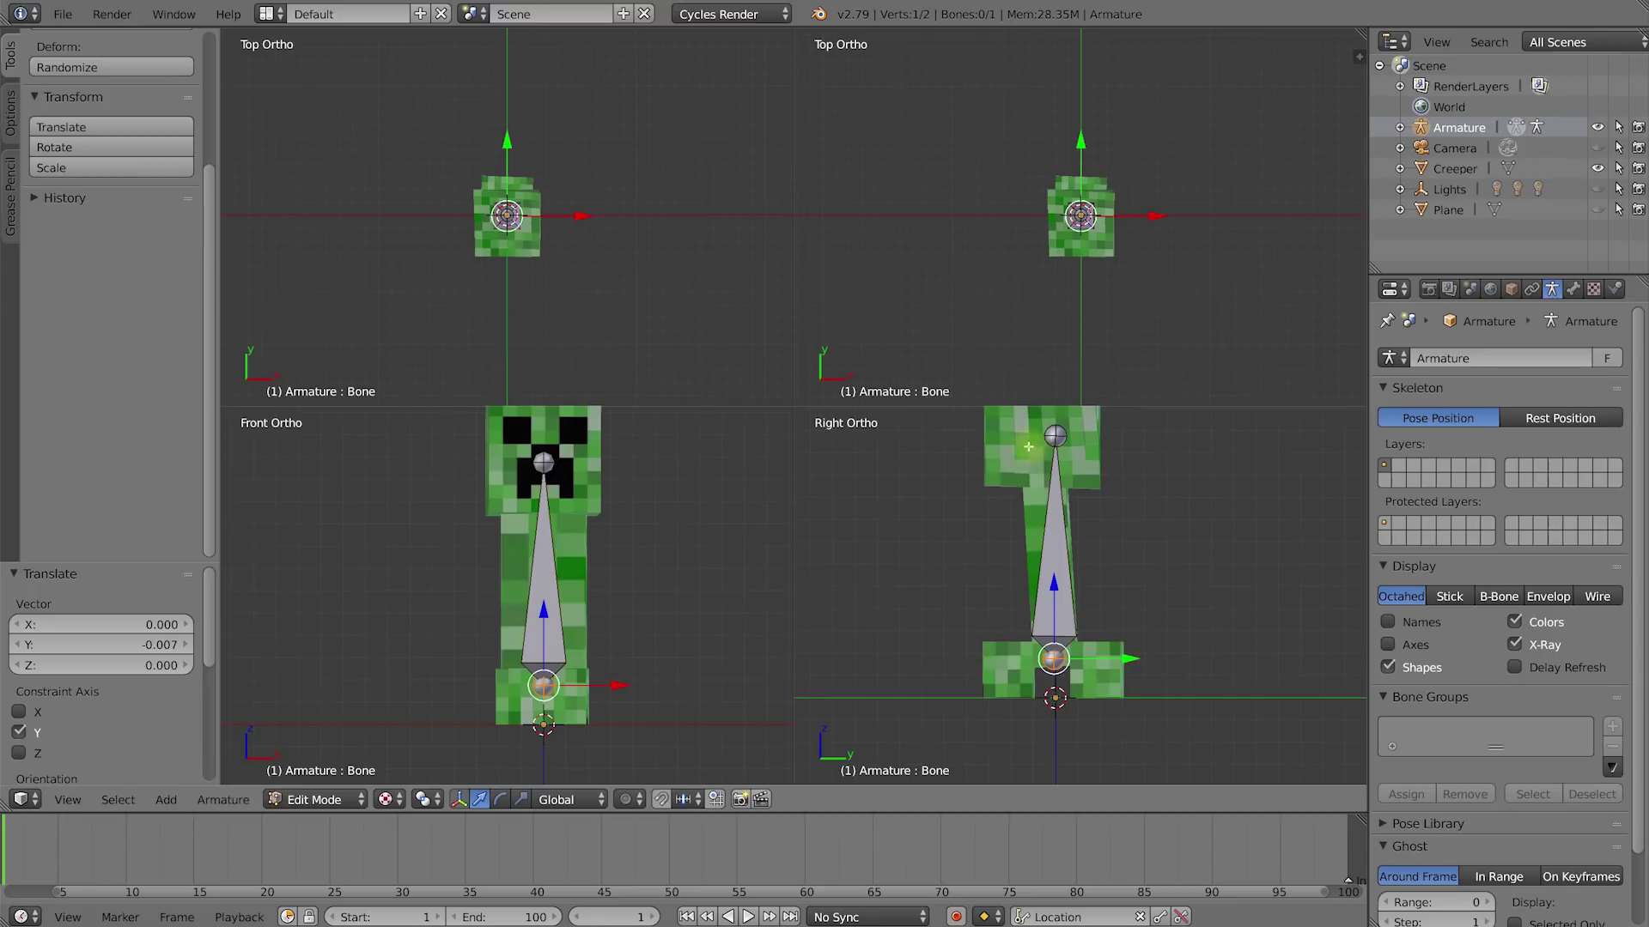
# Step: Move the bone's tip by -0.042 along Y and -0.227 along Z to the underside of the Creeper's head
pyautogui.rightClick(1056, 435)
pyautogui.keyDown('shift'); pyautogui.moveTo(1105, 468); pyautogui.dragTo(1079, 535, button='middle'); pyautogui.keyUp('shift')
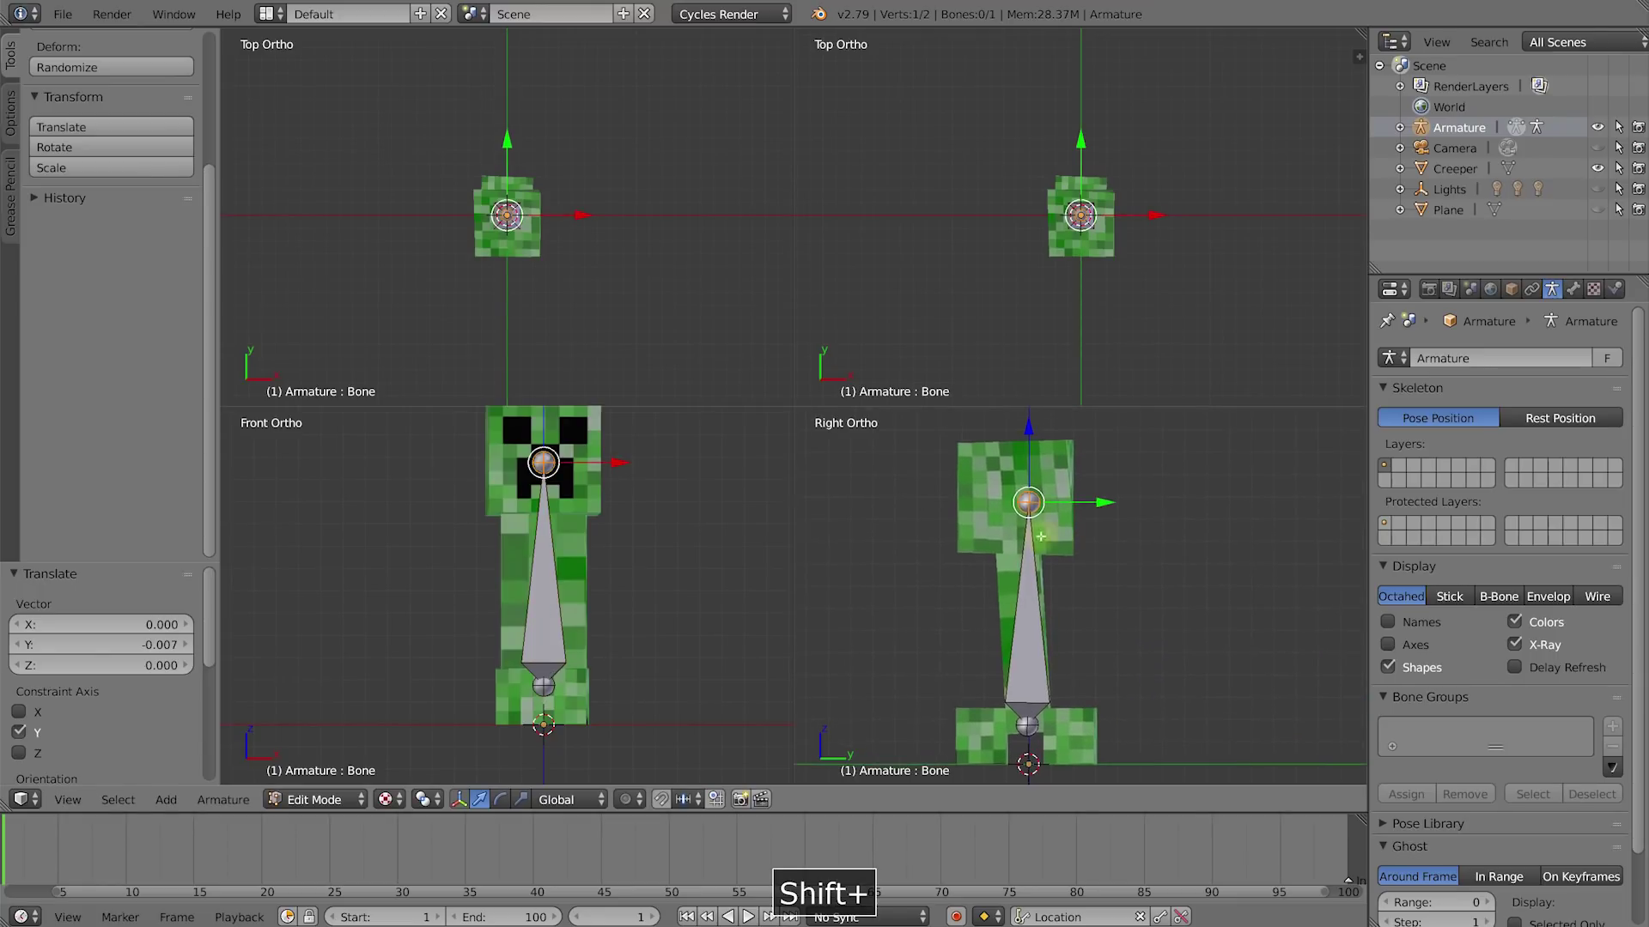
pyautogui.moveTo(1103, 504); pyautogui.dragTo(1090, 504)
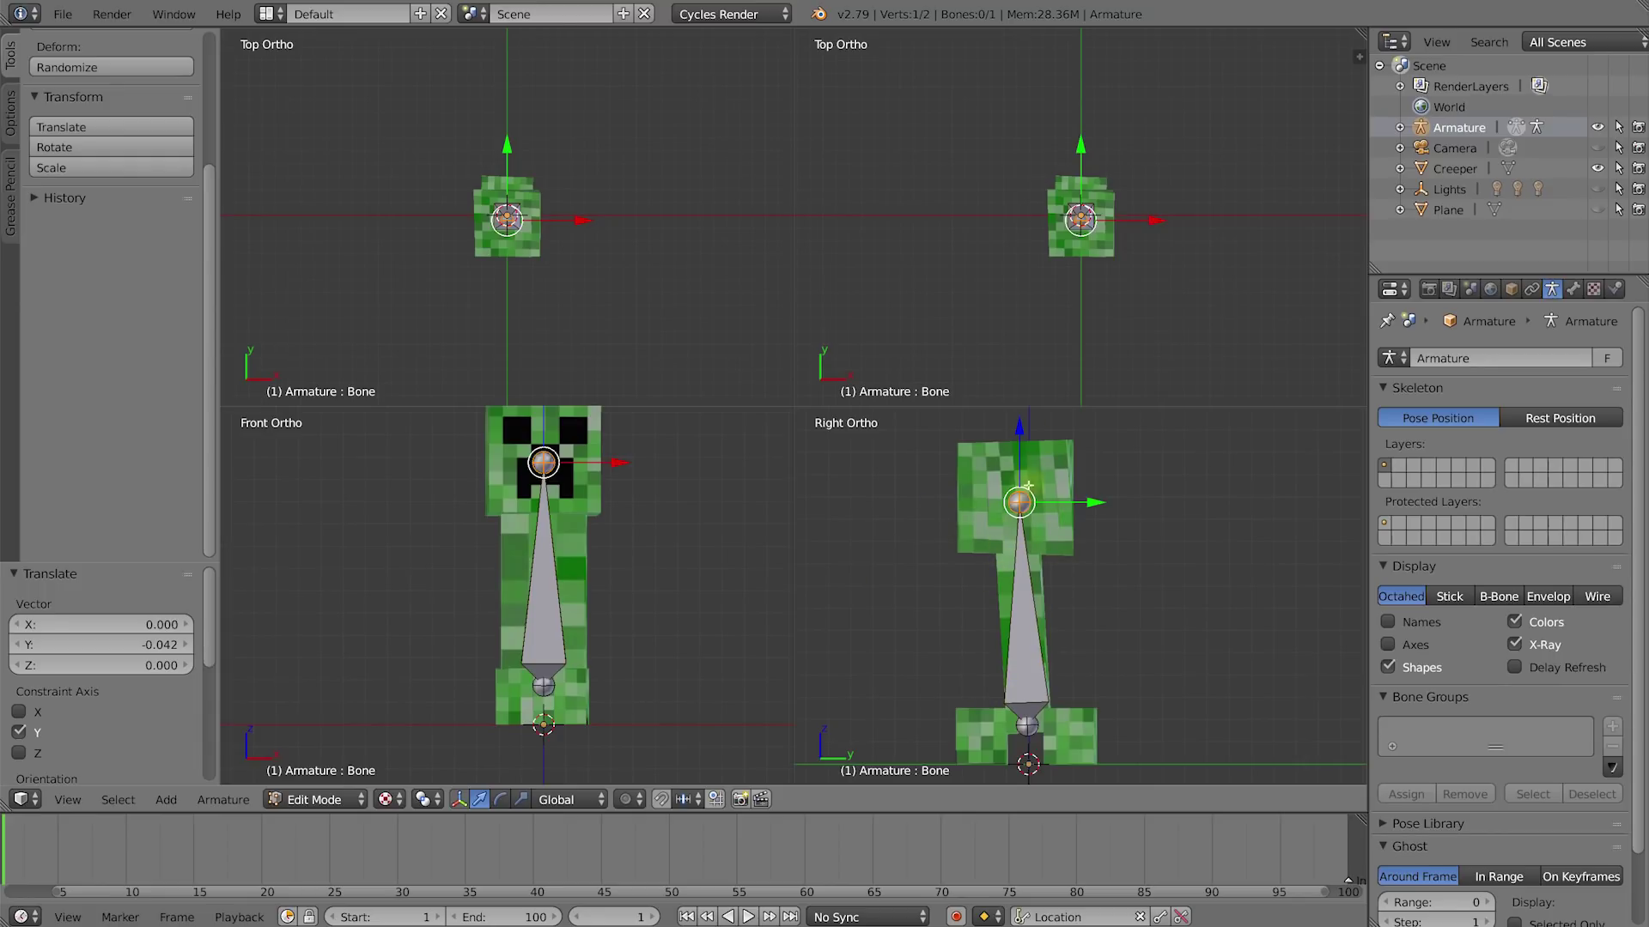
pyautogui.moveTo(1020, 428); pyautogui.dragTo(1020, 479)
# Step: Extrude a head bone from the tip by -0.019 in Y and 0.363 in Z, and nudge its end 0.002 along X
pyautogui.scroll(5, 1103, 243)
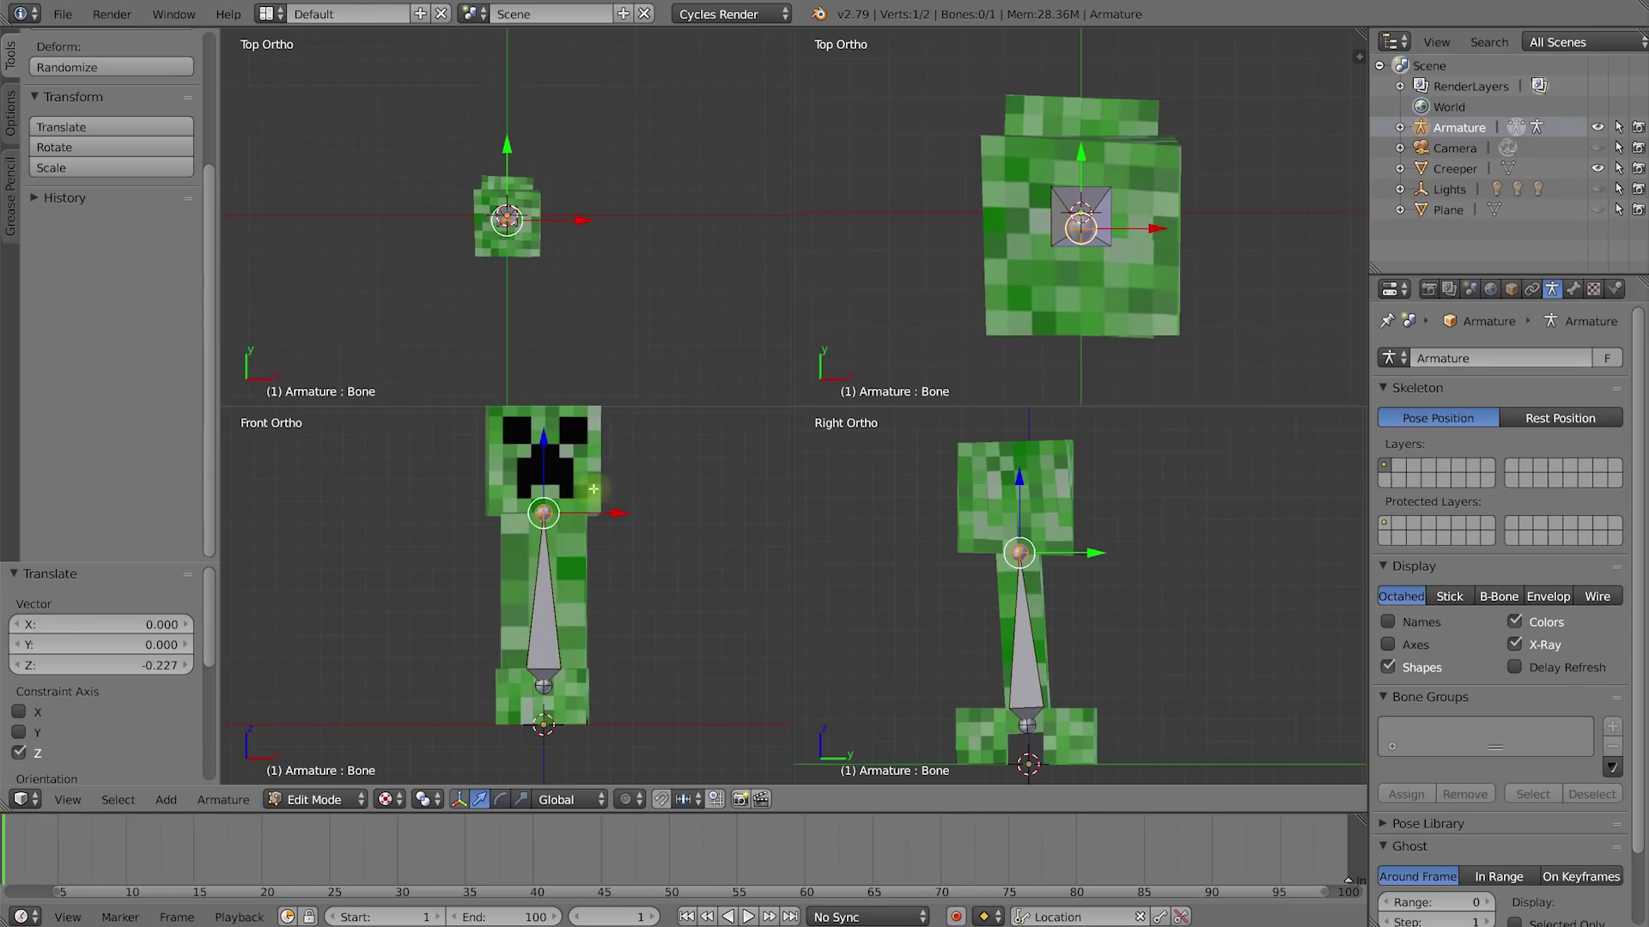
pyautogui.keyDown('shift'); pyautogui.moveTo(593, 488); pyautogui.dragTo(606, 505, button='middle'); pyautogui.keyUp('shift')
pyautogui.keyDown('shift'); pyautogui.moveTo(536, 237); pyautogui.dragTo(527, 226, button='middle'); pyautogui.keyUp('shift')
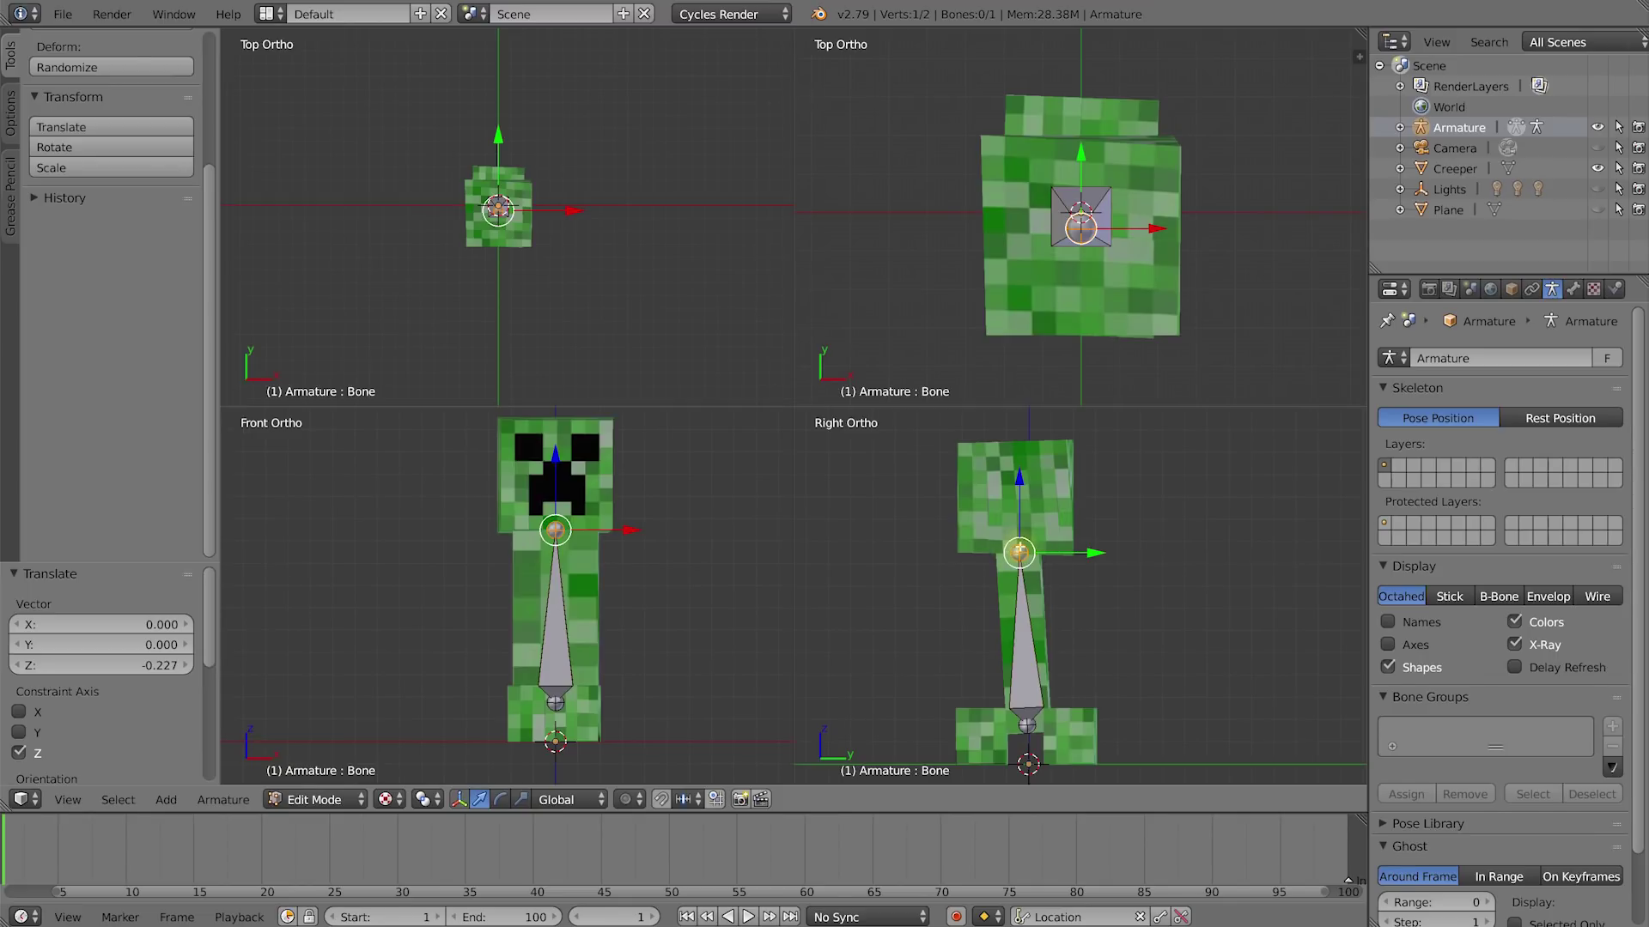
pyautogui.press('e')
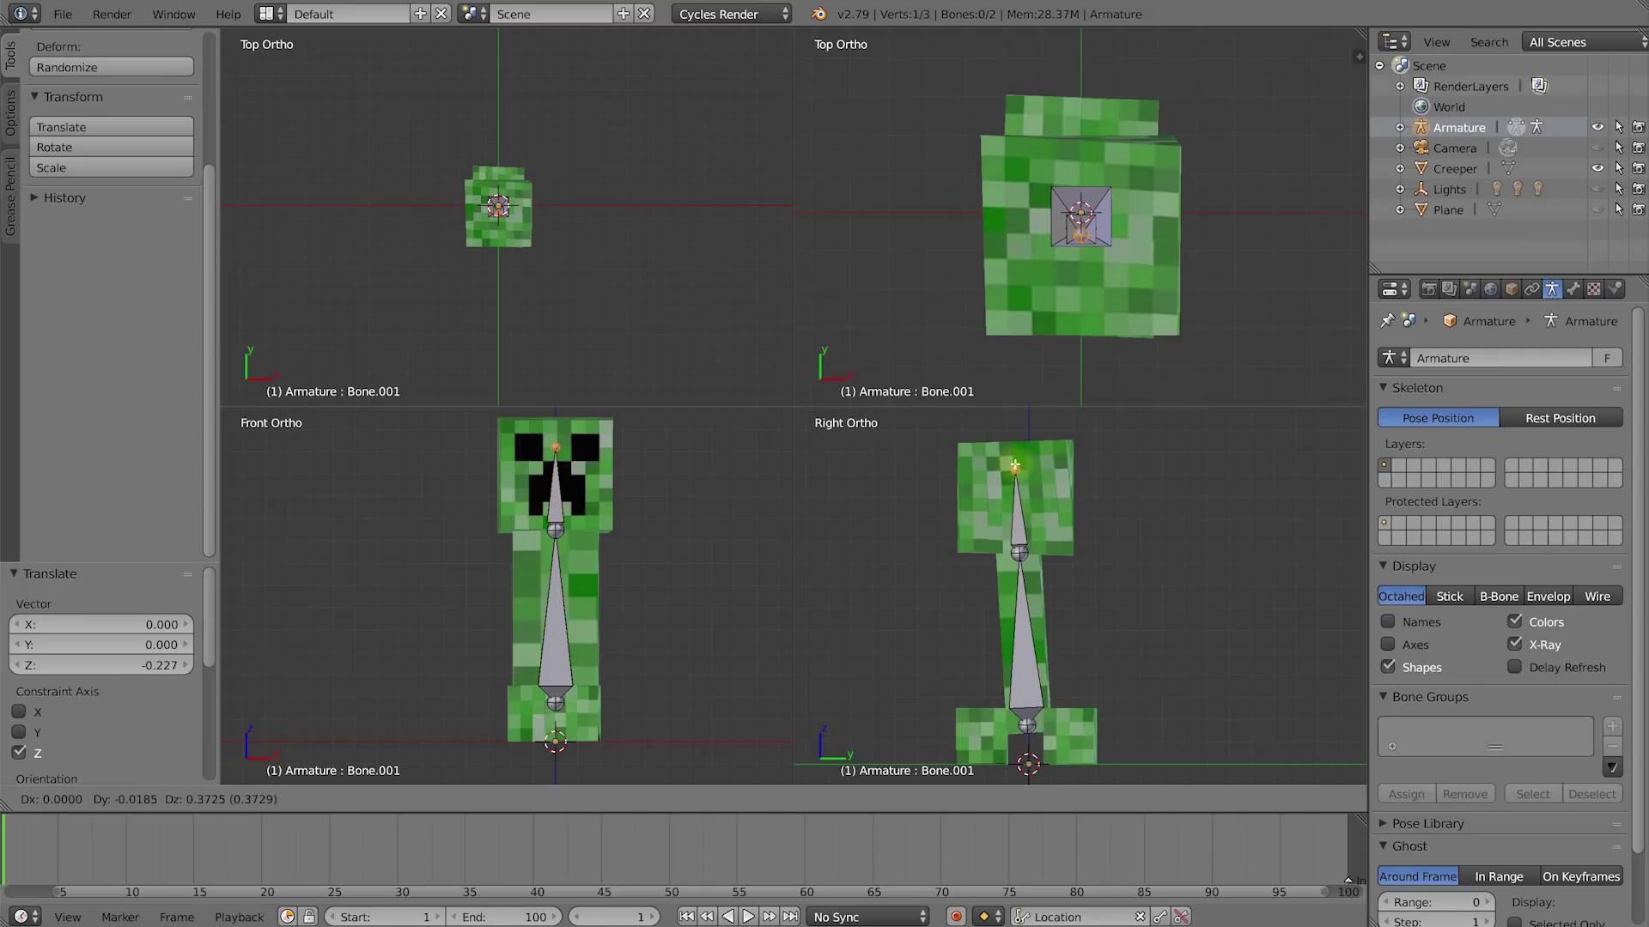
pyautogui.click(1014, 467)
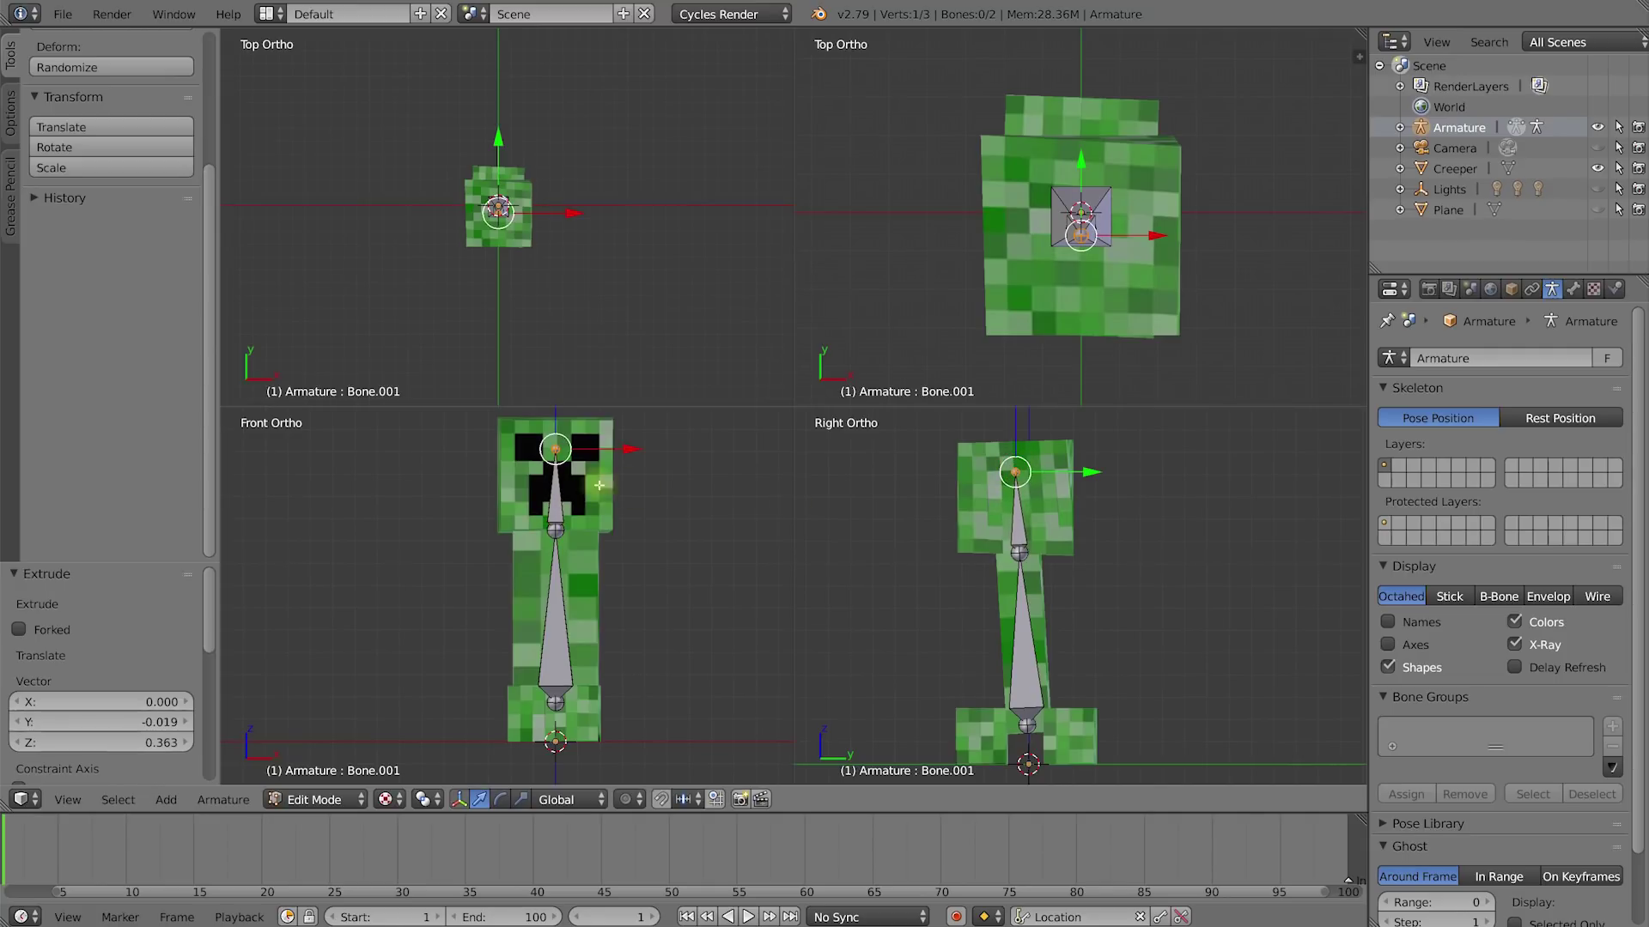
pyautogui.moveTo(625, 449); pyautogui.dragTo(625, 449)
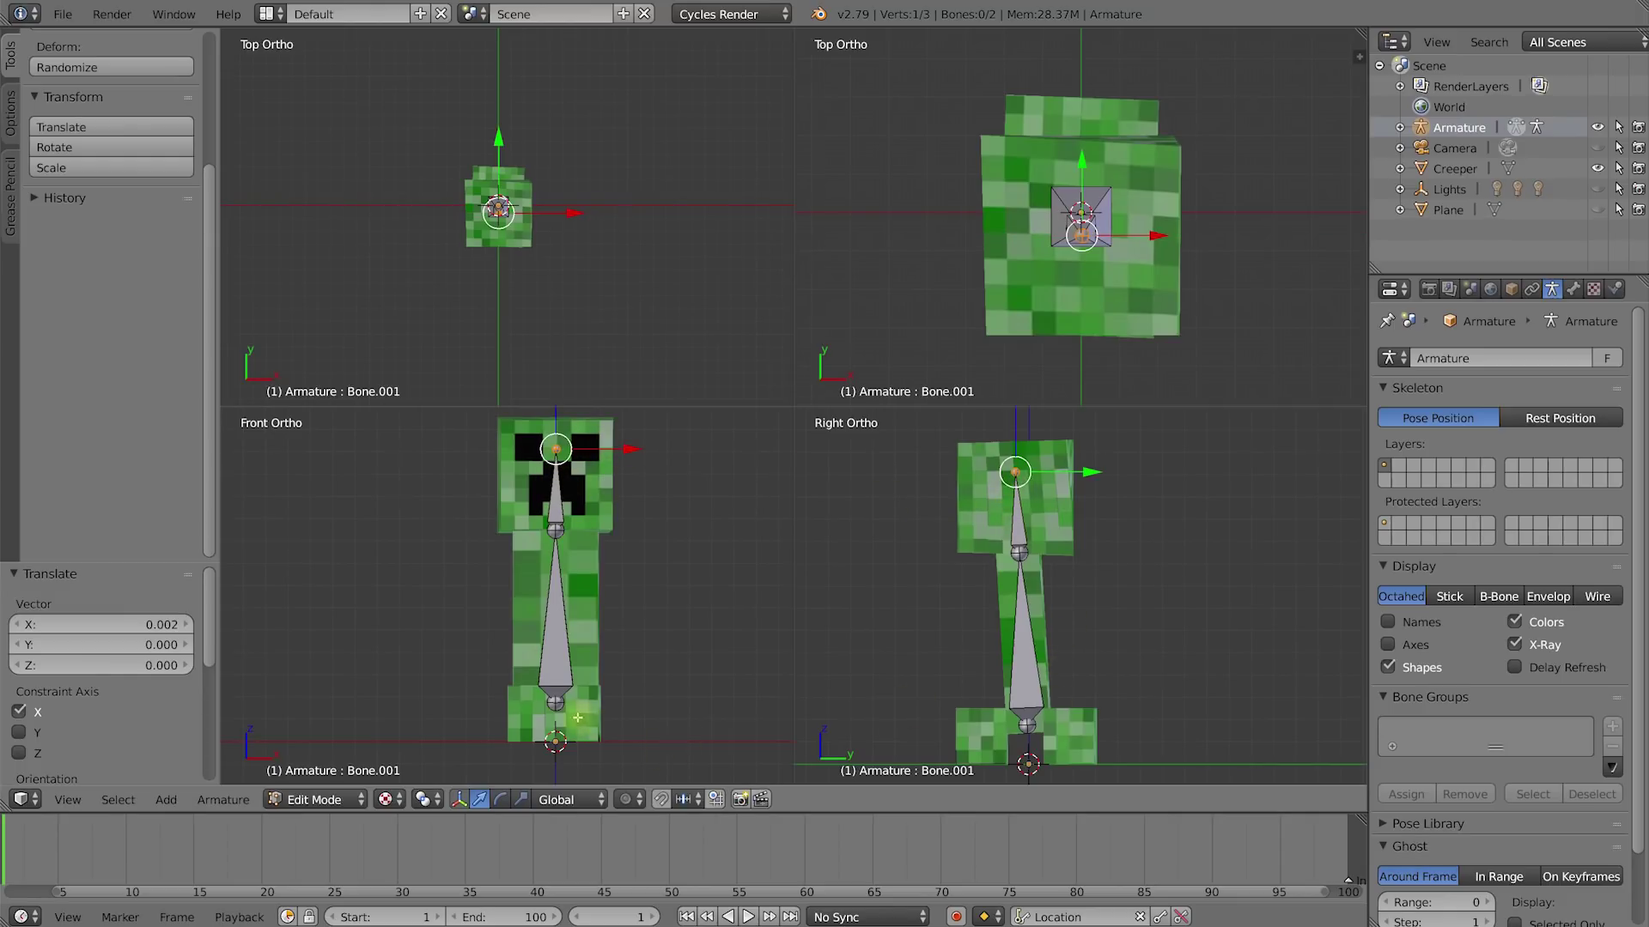
# Step: Extrude a short hip bone from the spine bone's base, about 0.118 along positive X and 0.010 along Z
pyautogui.rightClick(556, 703)
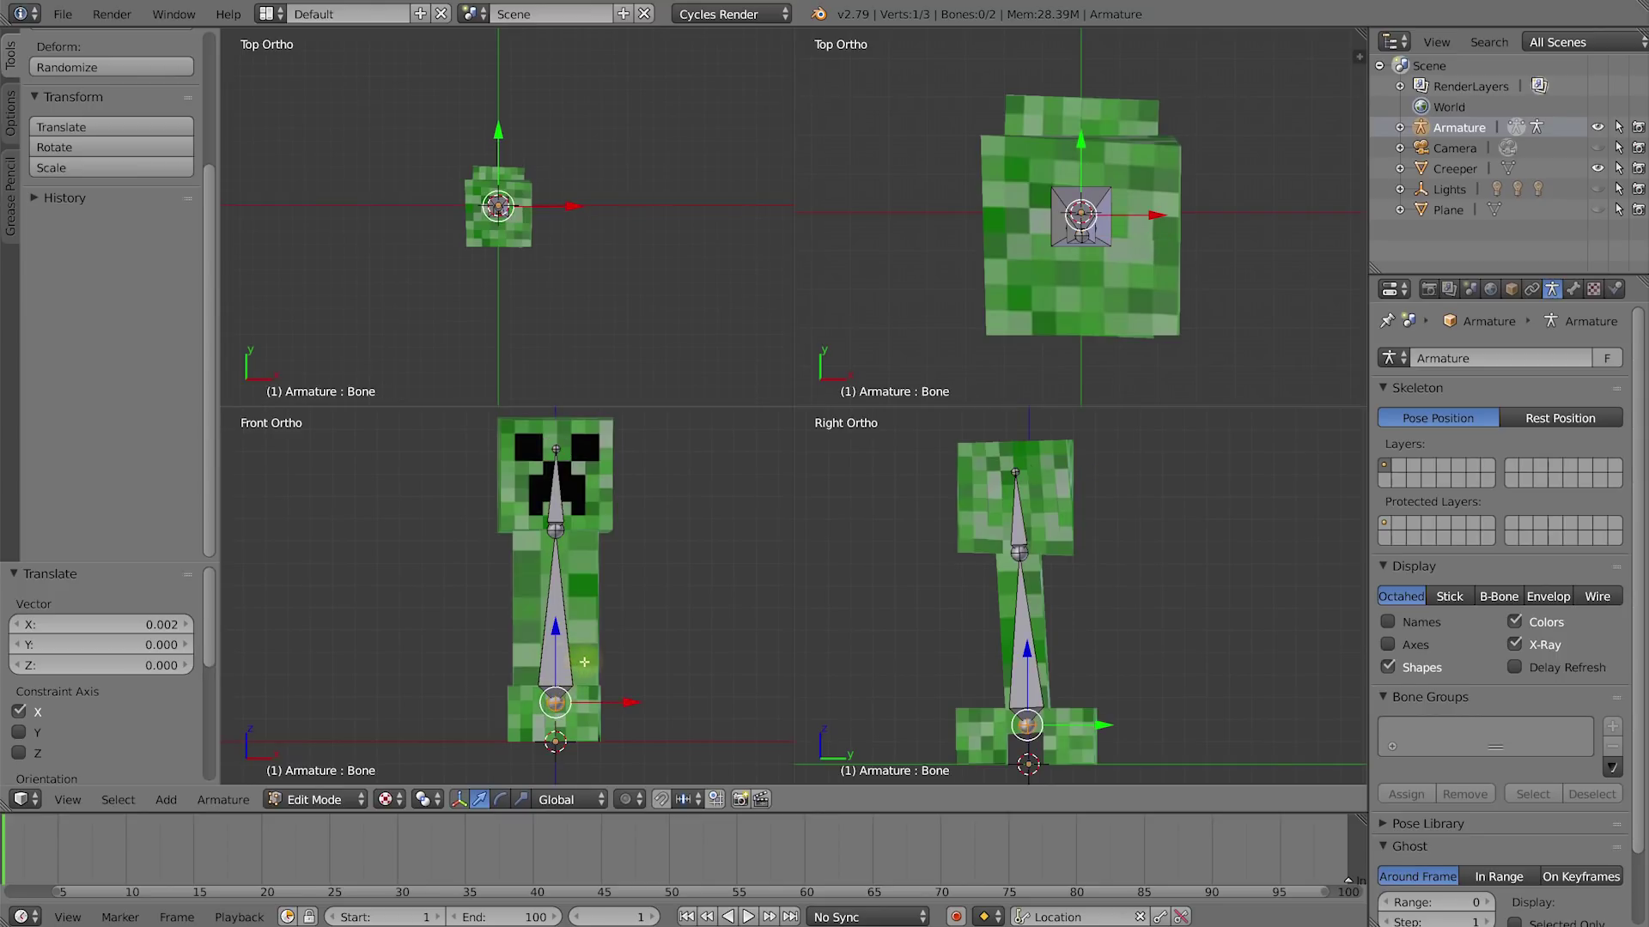
pyautogui.scroll(4, 584, 662)
pyautogui.keyDown('shift'); pyautogui.scroll(-4, 663, 578); pyautogui.keyUp('shift')
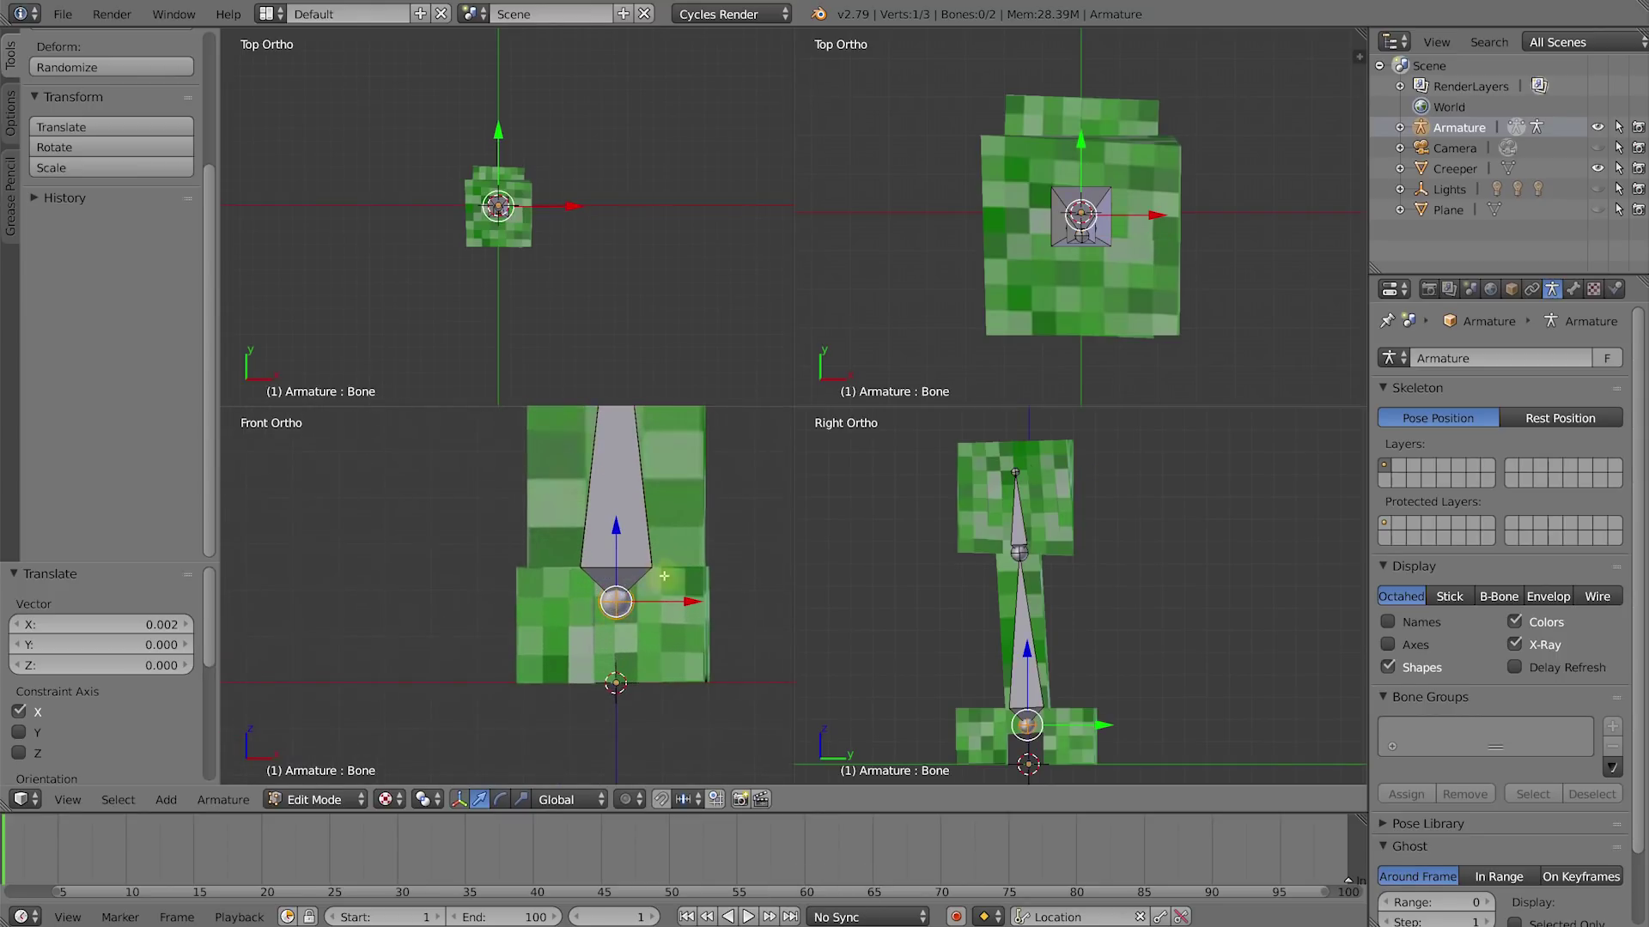
pyautogui.keyDown('shift'); pyautogui.moveTo(664, 578); pyautogui.dragTo(560, 584, button='middle'); pyautogui.keyUp('shift')
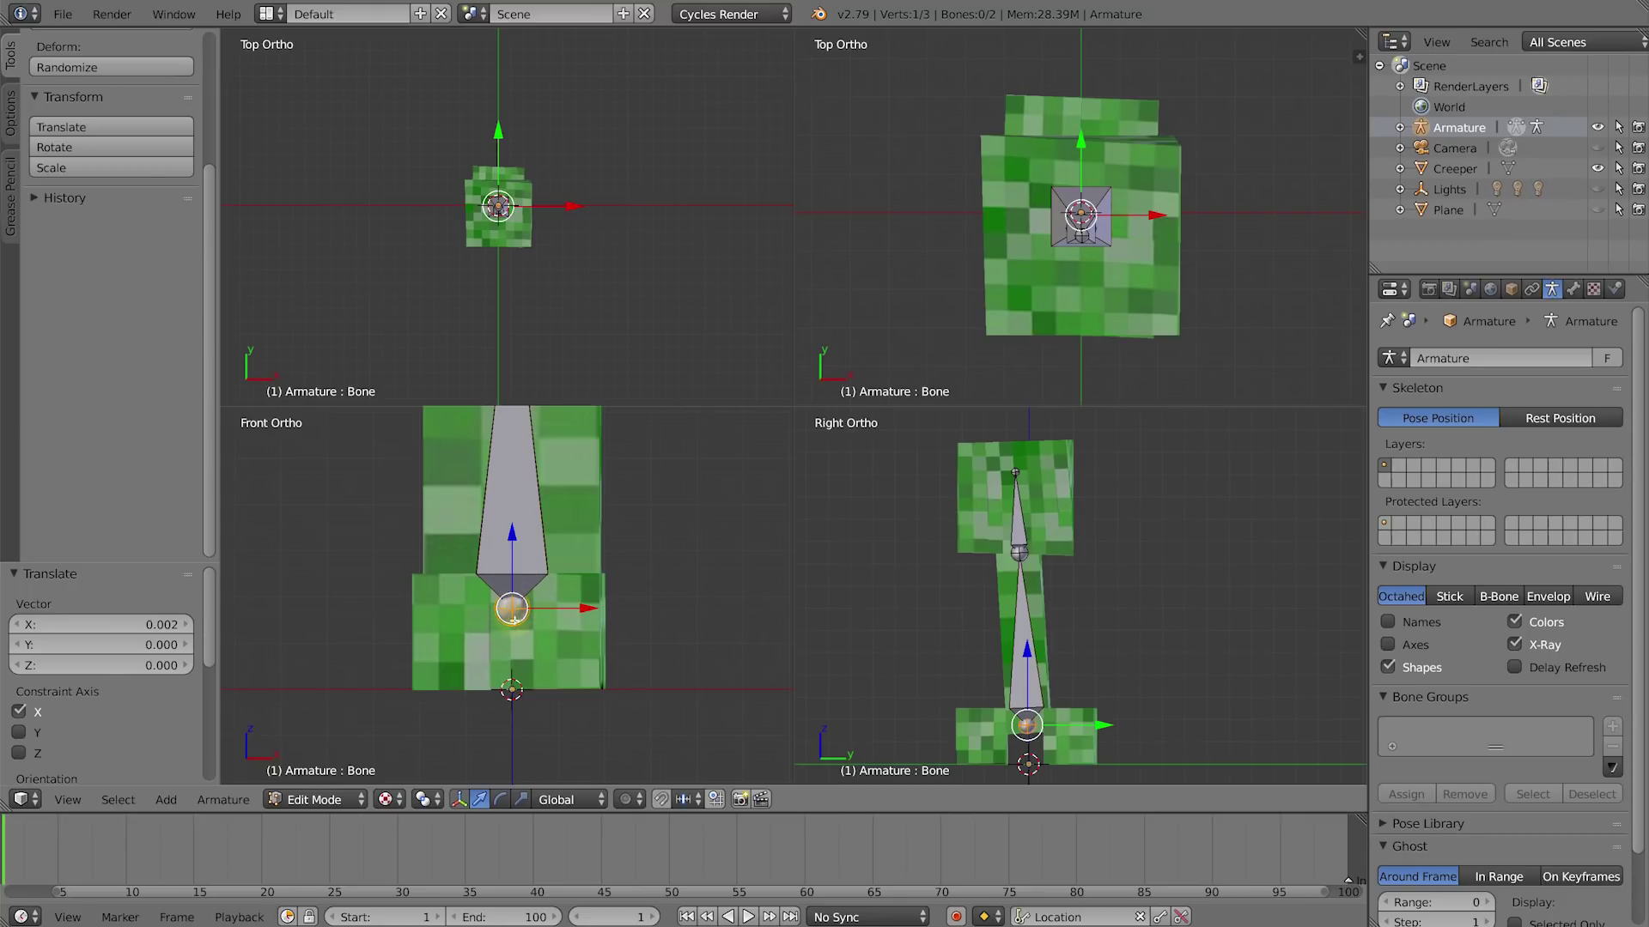
pyautogui.press('e')
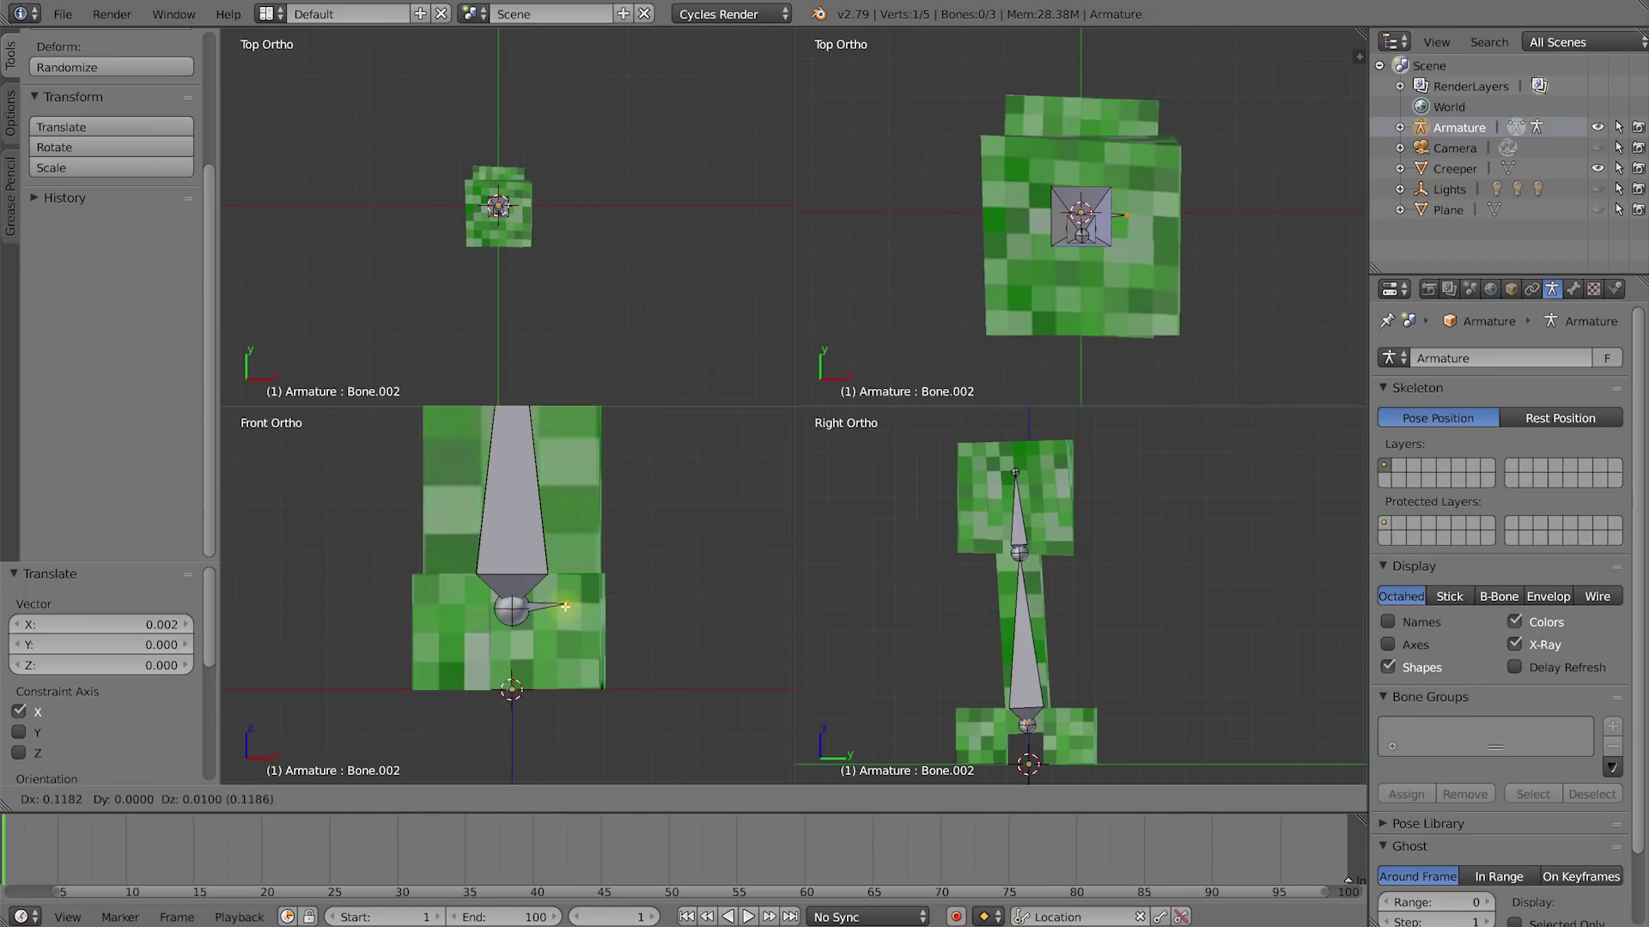
pyautogui.click(566, 606)
# Step: Extrude the opposite hip bone from the spine bone's base by -0.130 in X and 0.007 in Z
pyautogui.rightClick(513, 611)
pyautogui.press('e')
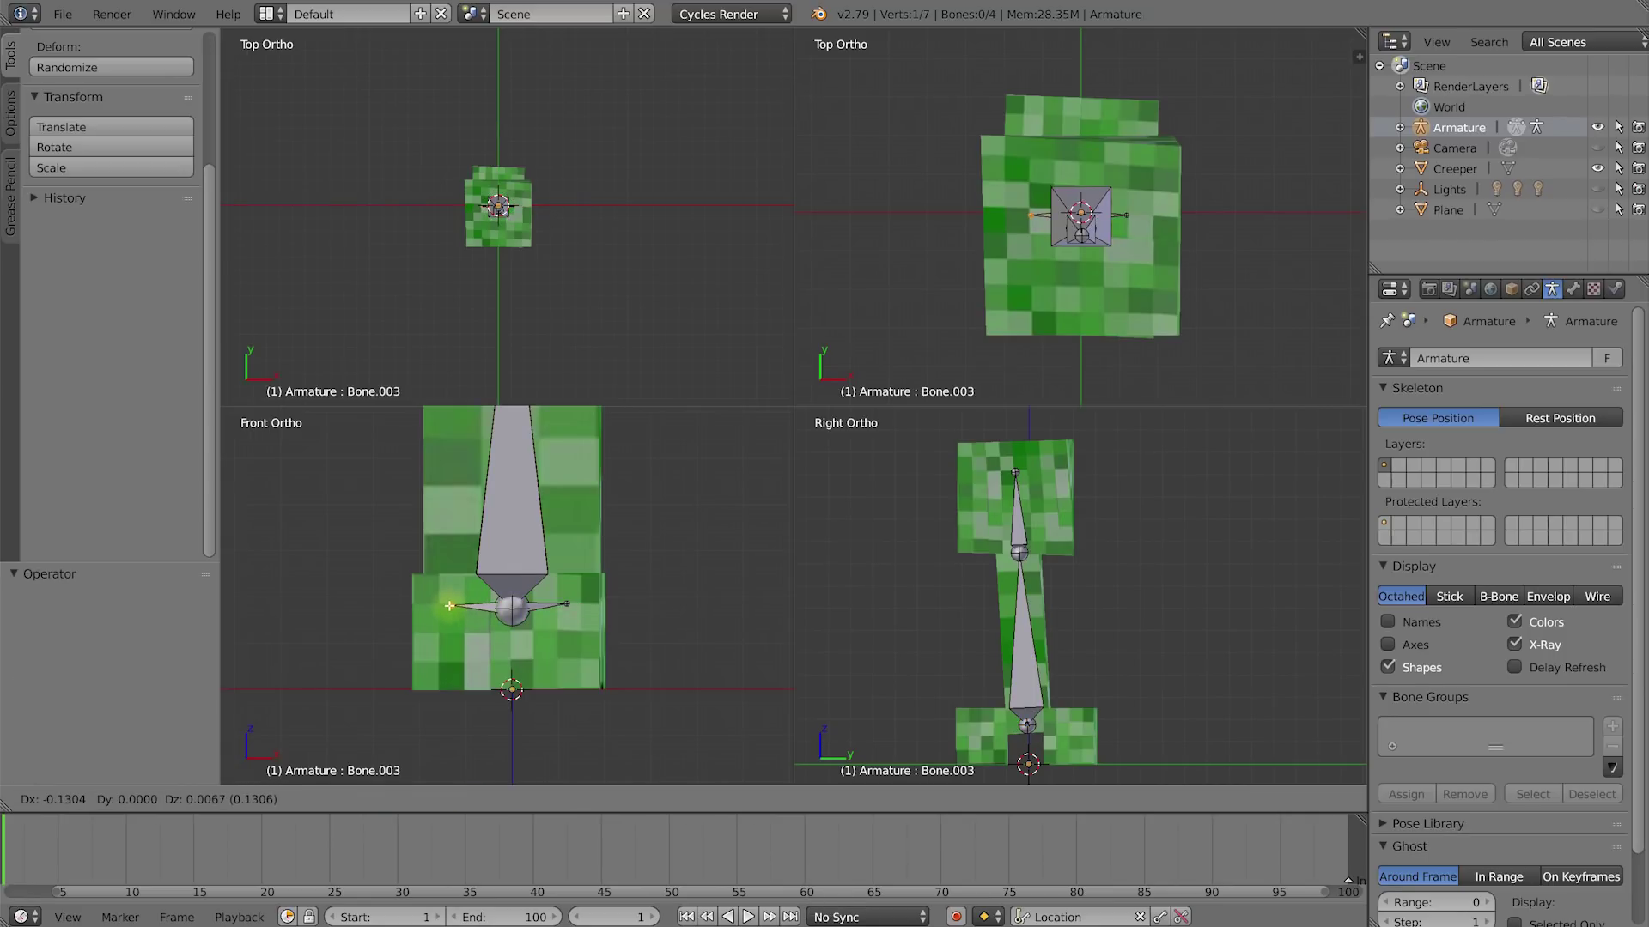
pyautogui.click(449, 606)
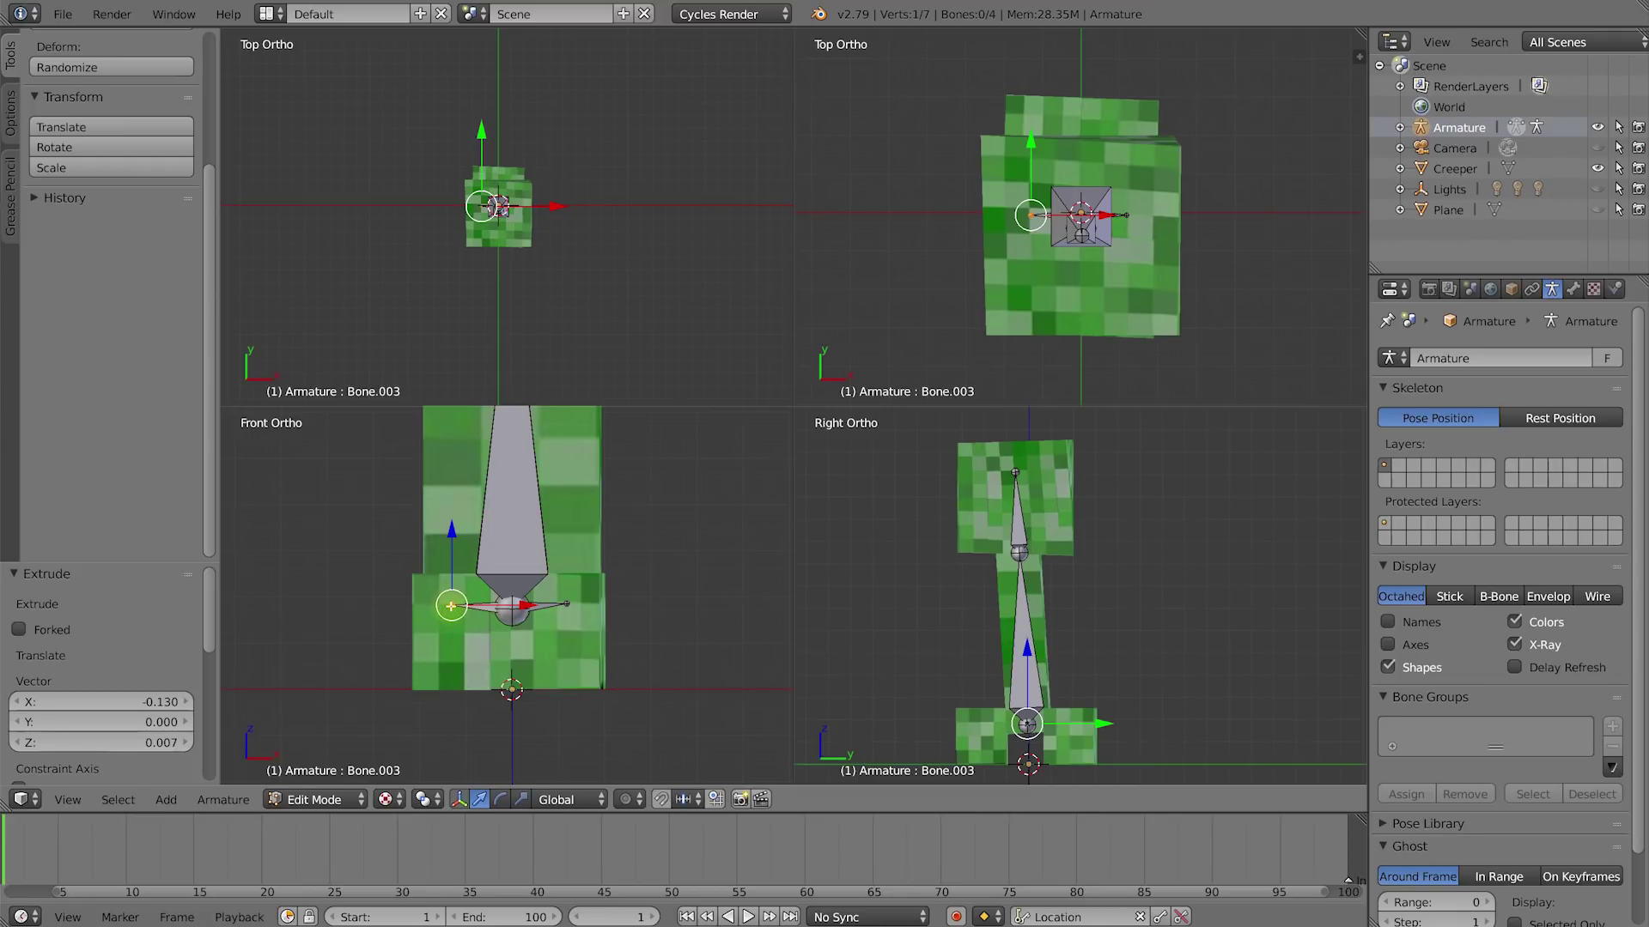
# Step: Extrude a back leg bone from the end of the negative-X hip bone by 0.184 in Y and -0.058 in Z
pyautogui.keyDown('shift'); pyautogui.moveTo(1036, 735); pyautogui.dragTo(1068, 629, button='middle'); pyautogui.keyUp('shift')
pyautogui.scroll(5, 1068, 629)
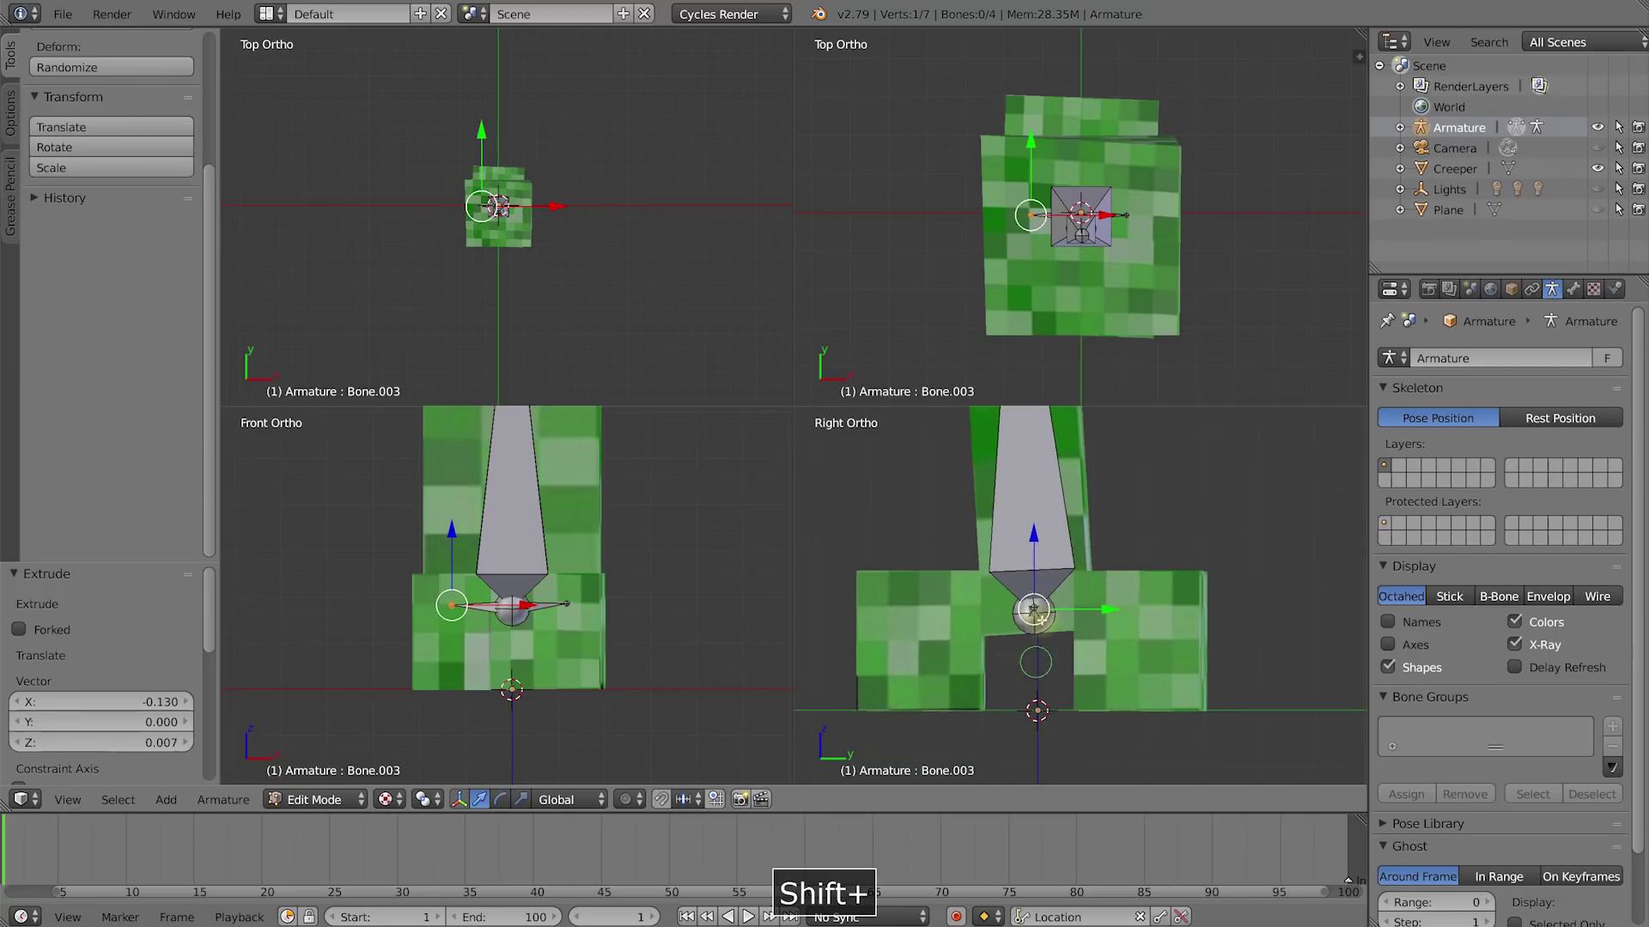
pyautogui.hotkey('shift', 'e')
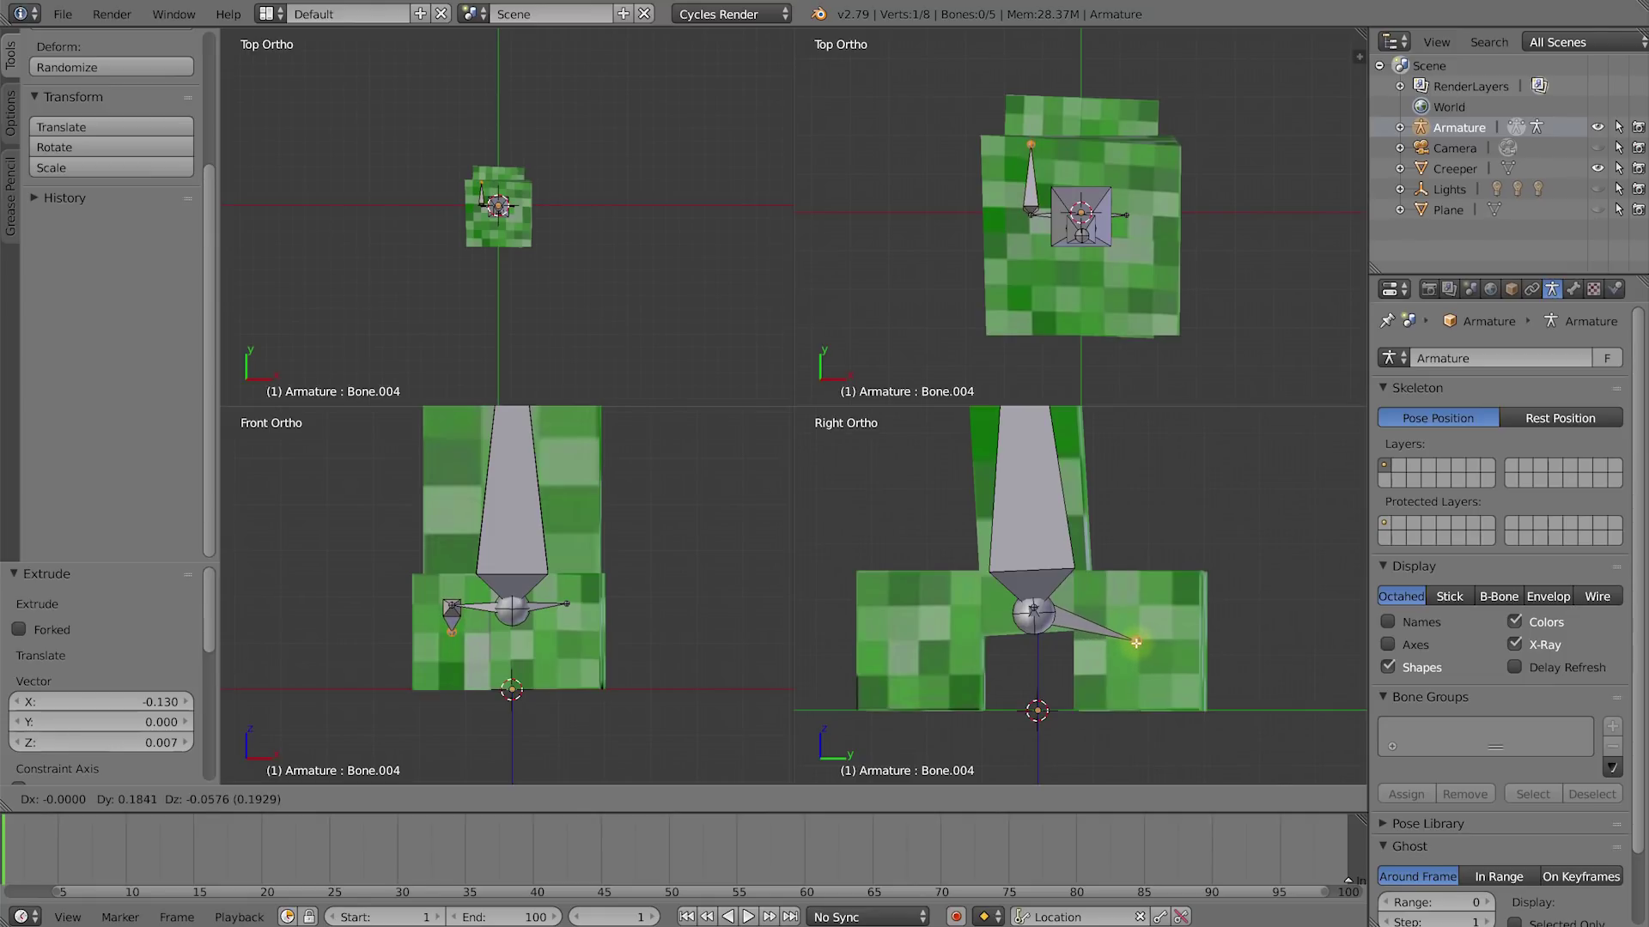
pyautogui.click(1136, 642)
# Step: Extrude a front leg bone from the end of the negative-X hip bone by -0.213 in Y and -0.059 in Z
pyautogui.rightClick(438, 601)
pyautogui.scroll(3, 432, 617)
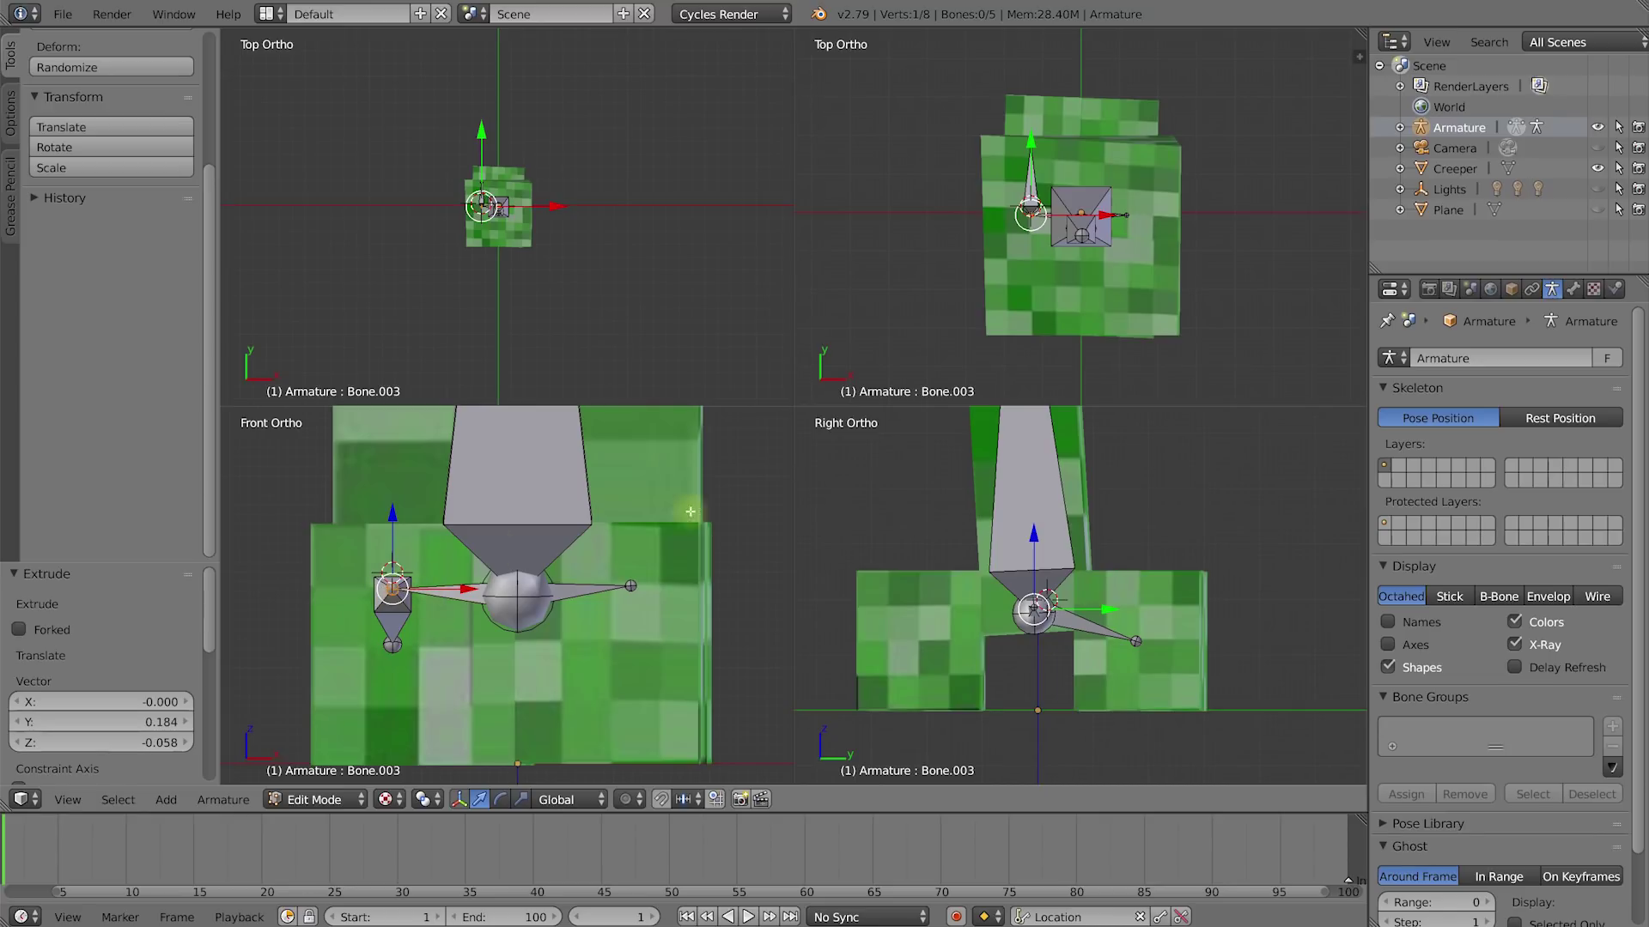
pyautogui.press('e')
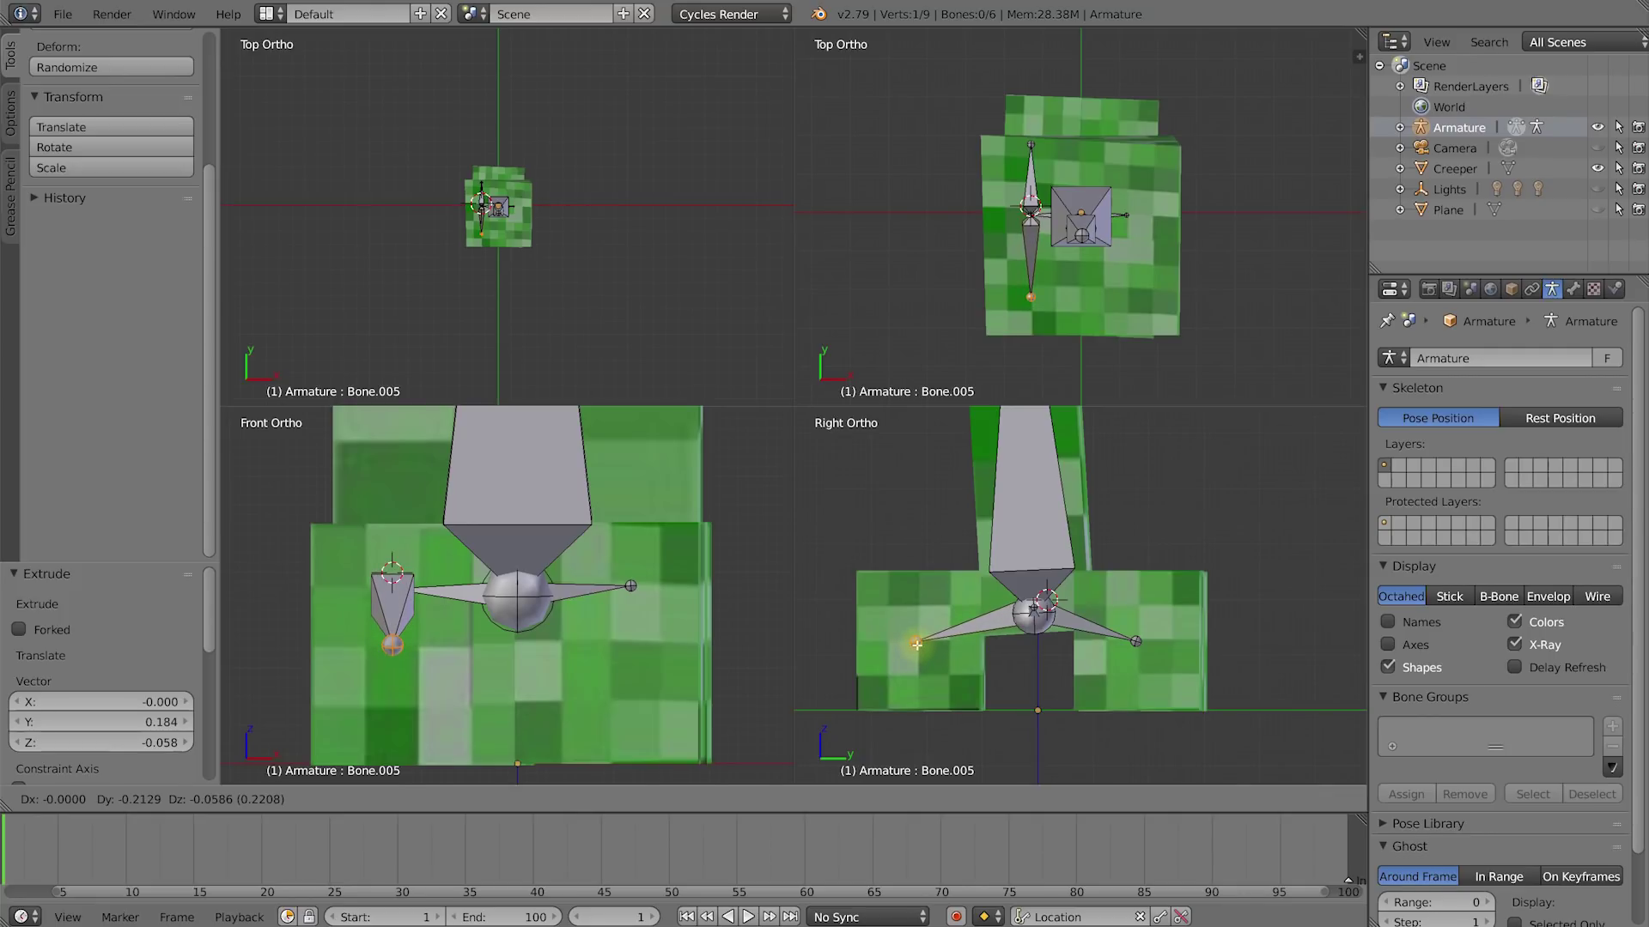
pyautogui.click(917, 644)
# Step: Extrude a front leg bone from the end of the positive-X hip bone by -0.212 in Y and -0.063 in Z
pyautogui.moveTo(1068, 223)
pyautogui.mouseDown(button='middle')
pyautogui.moveTo(1107, 195)
pyautogui.moveTo(1132, 301)
pyautogui.moveTo(1046, 244)
pyautogui.mouseUp(button='middle')
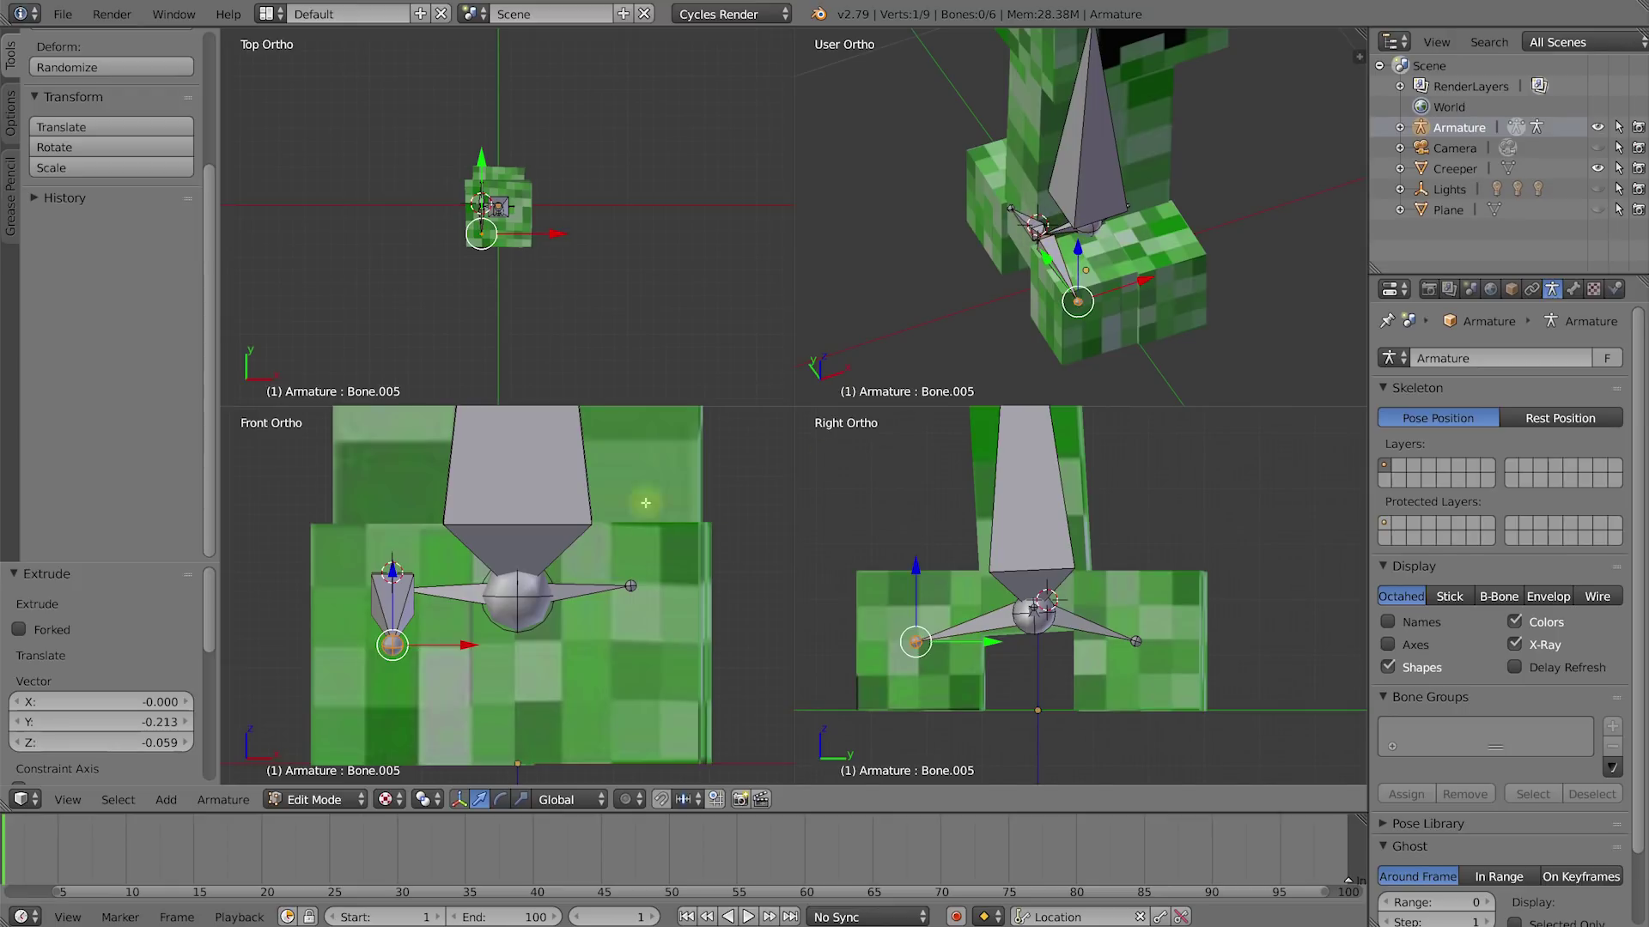
pyautogui.rightClick(631, 585)
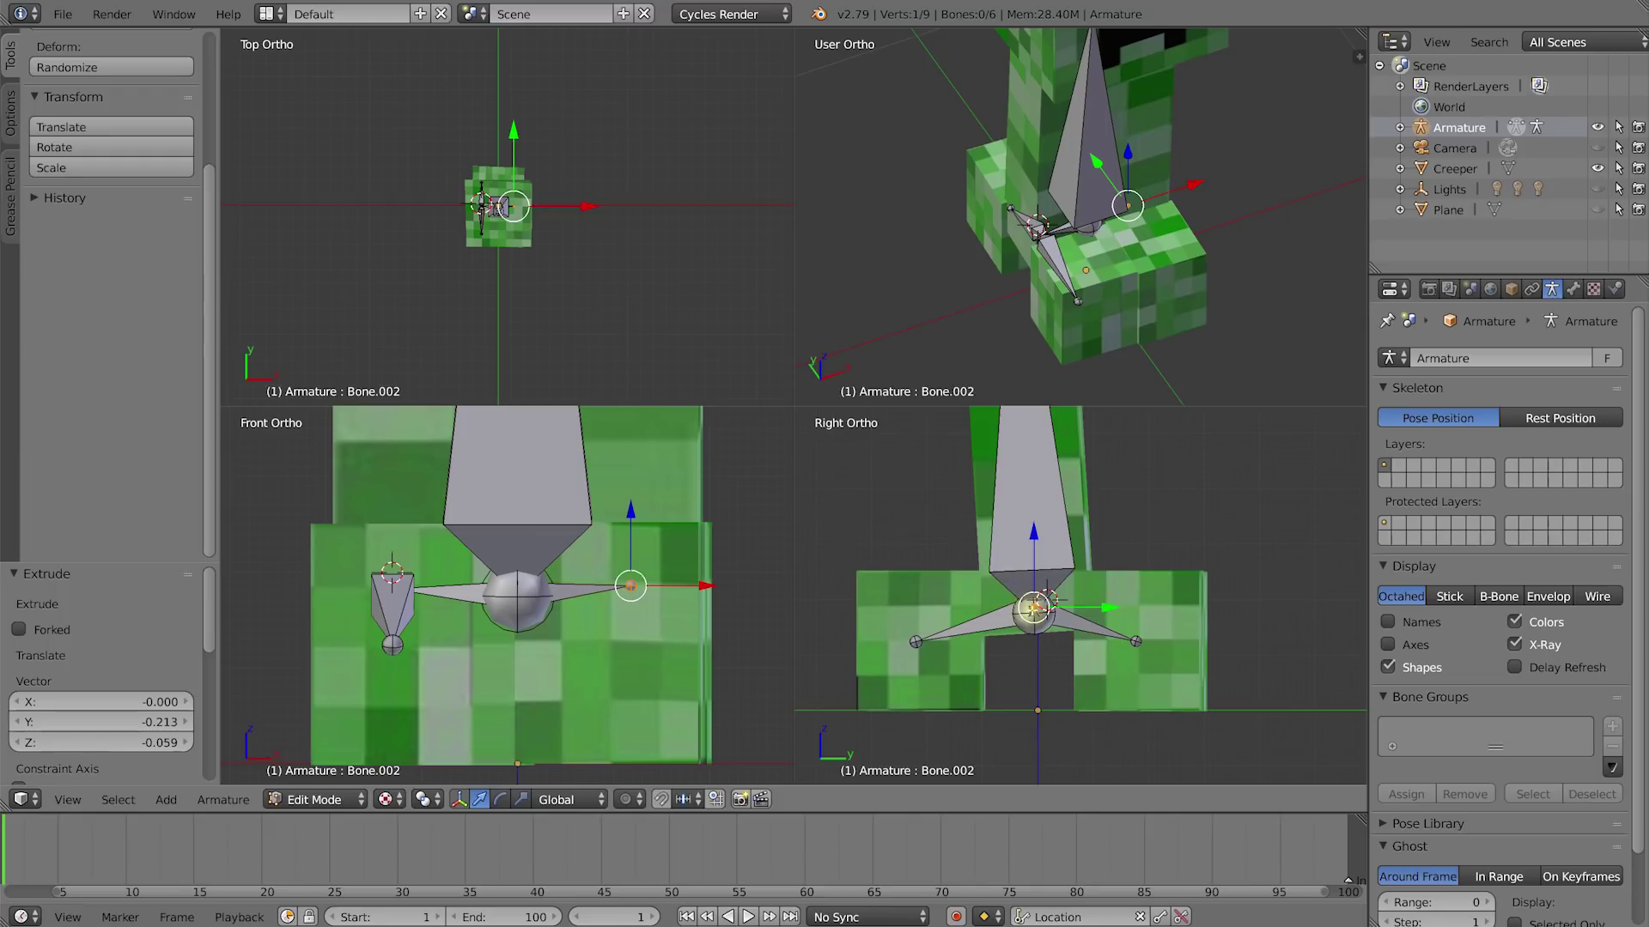
pyautogui.press('e')
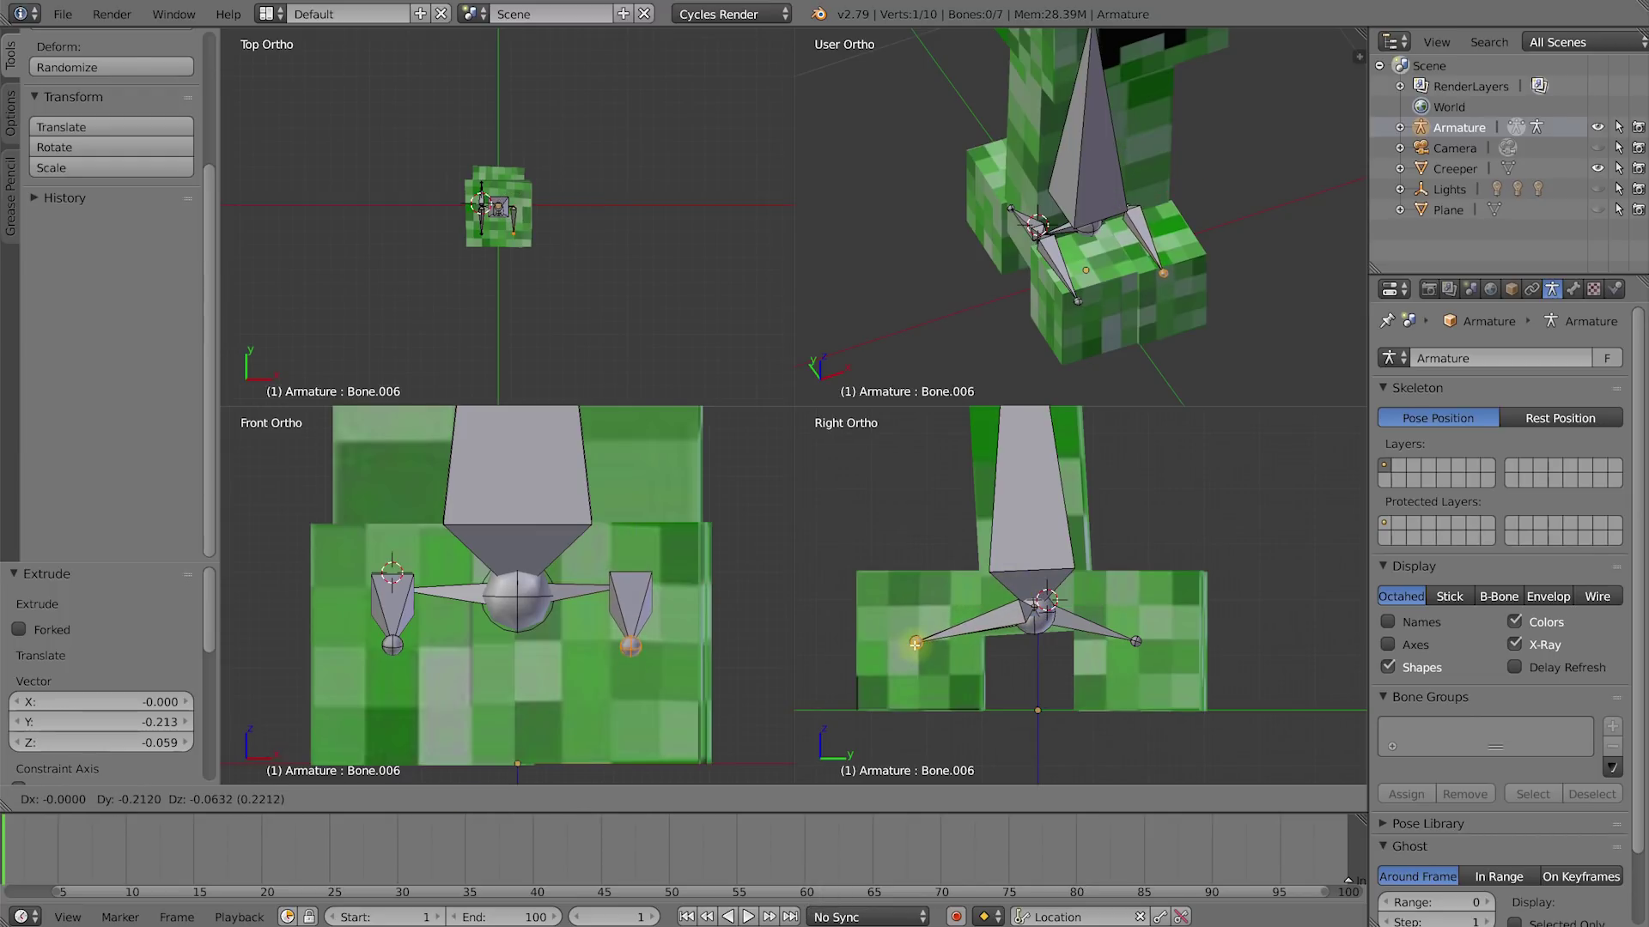
pyautogui.click(915, 643)
# Step: Extrude a back leg bone from the end of the positive-X hip bone by 0.187 in Y and -0.062 in Z
pyautogui.rightClick(1036, 605)
pyautogui.scroll(3, 1021, 622)
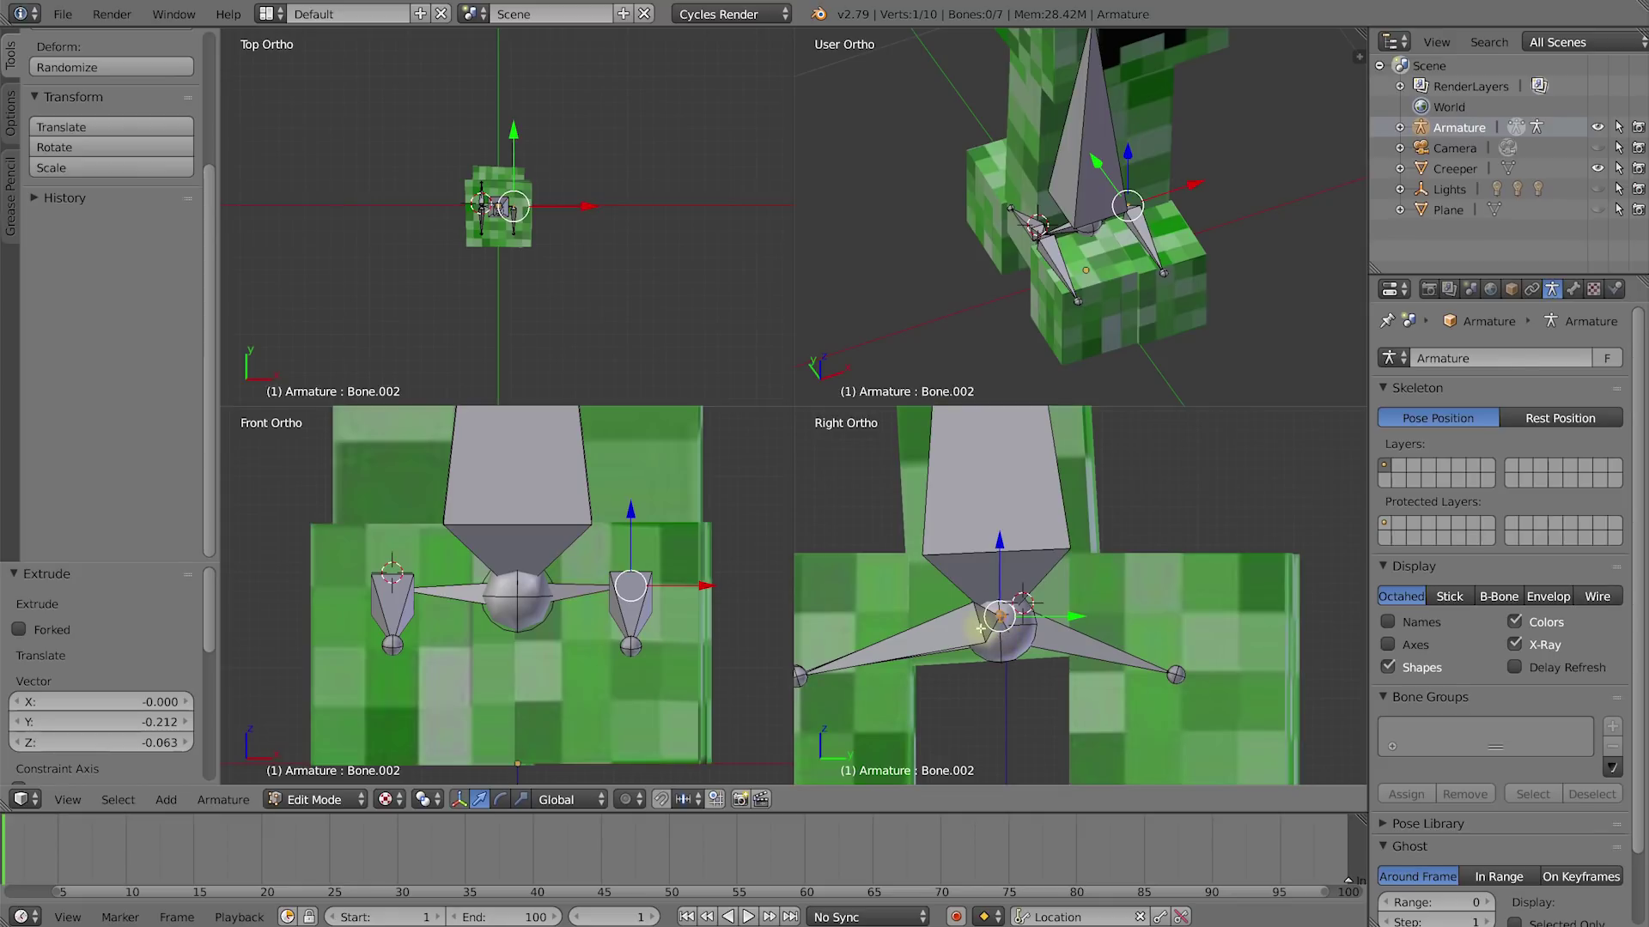
pyautogui.press('e')
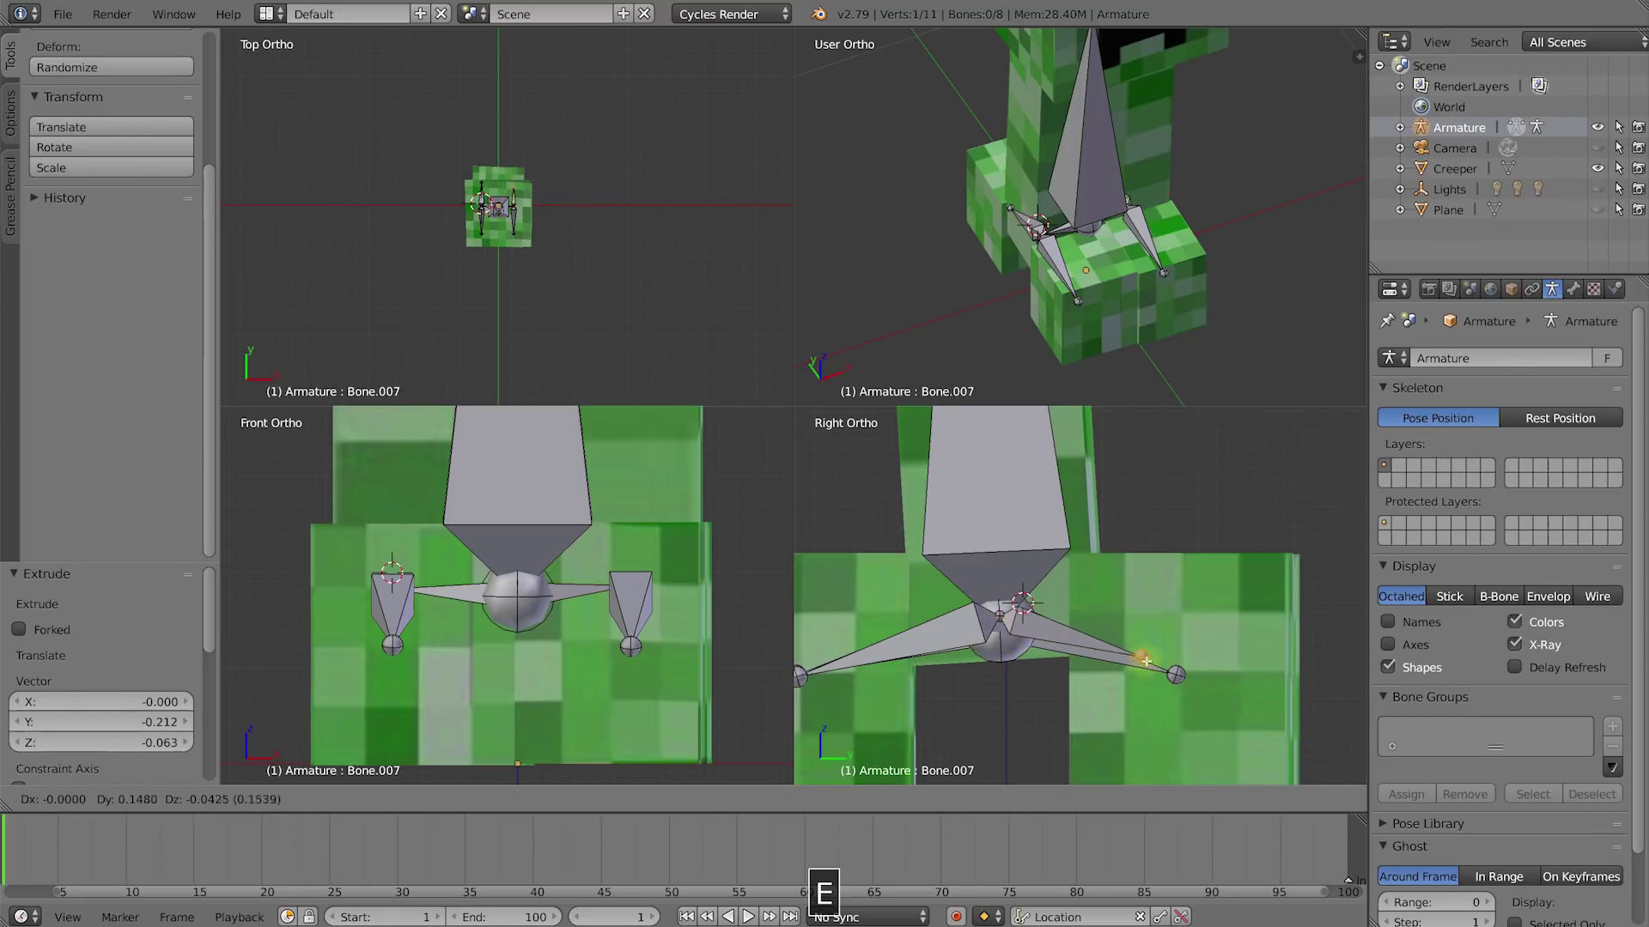
pyautogui.click(1176, 674)
# Step: Rename the bone inside the Creeper's head as Head_Bone
pyautogui.moveTo(1194, 283); pyautogui.dragTo(1121, 229, button='middle')
pyautogui.scroll(-2, 1177, 244)
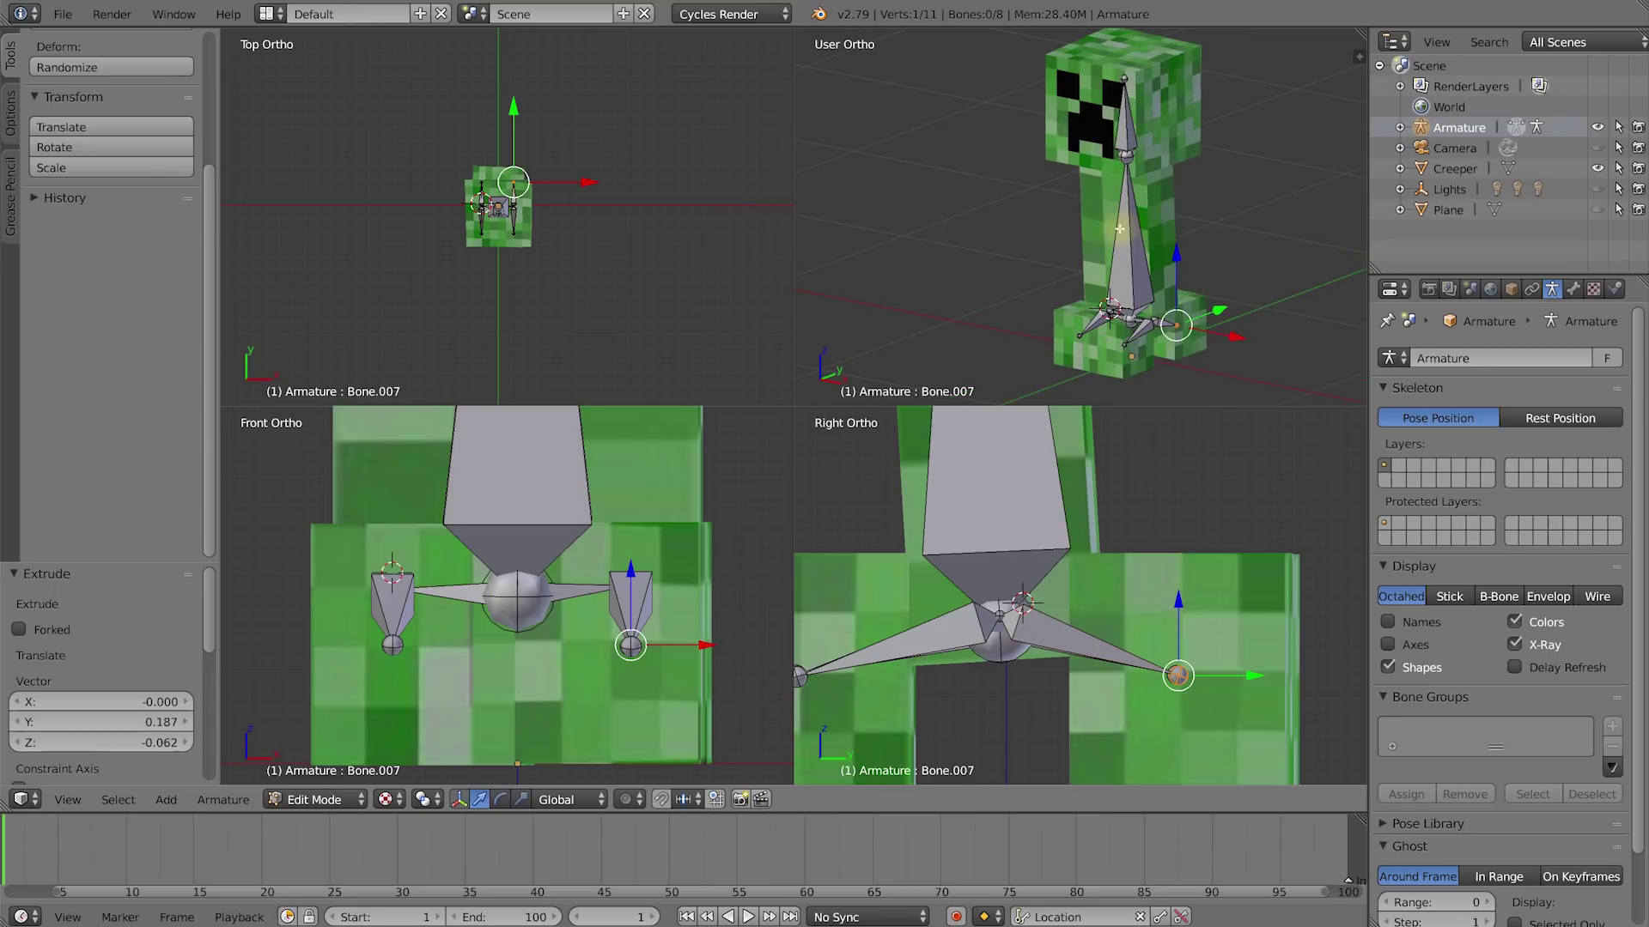
pyautogui.moveTo(1142, 355); pyautogui.dragTo(1133, 171, button='middle')
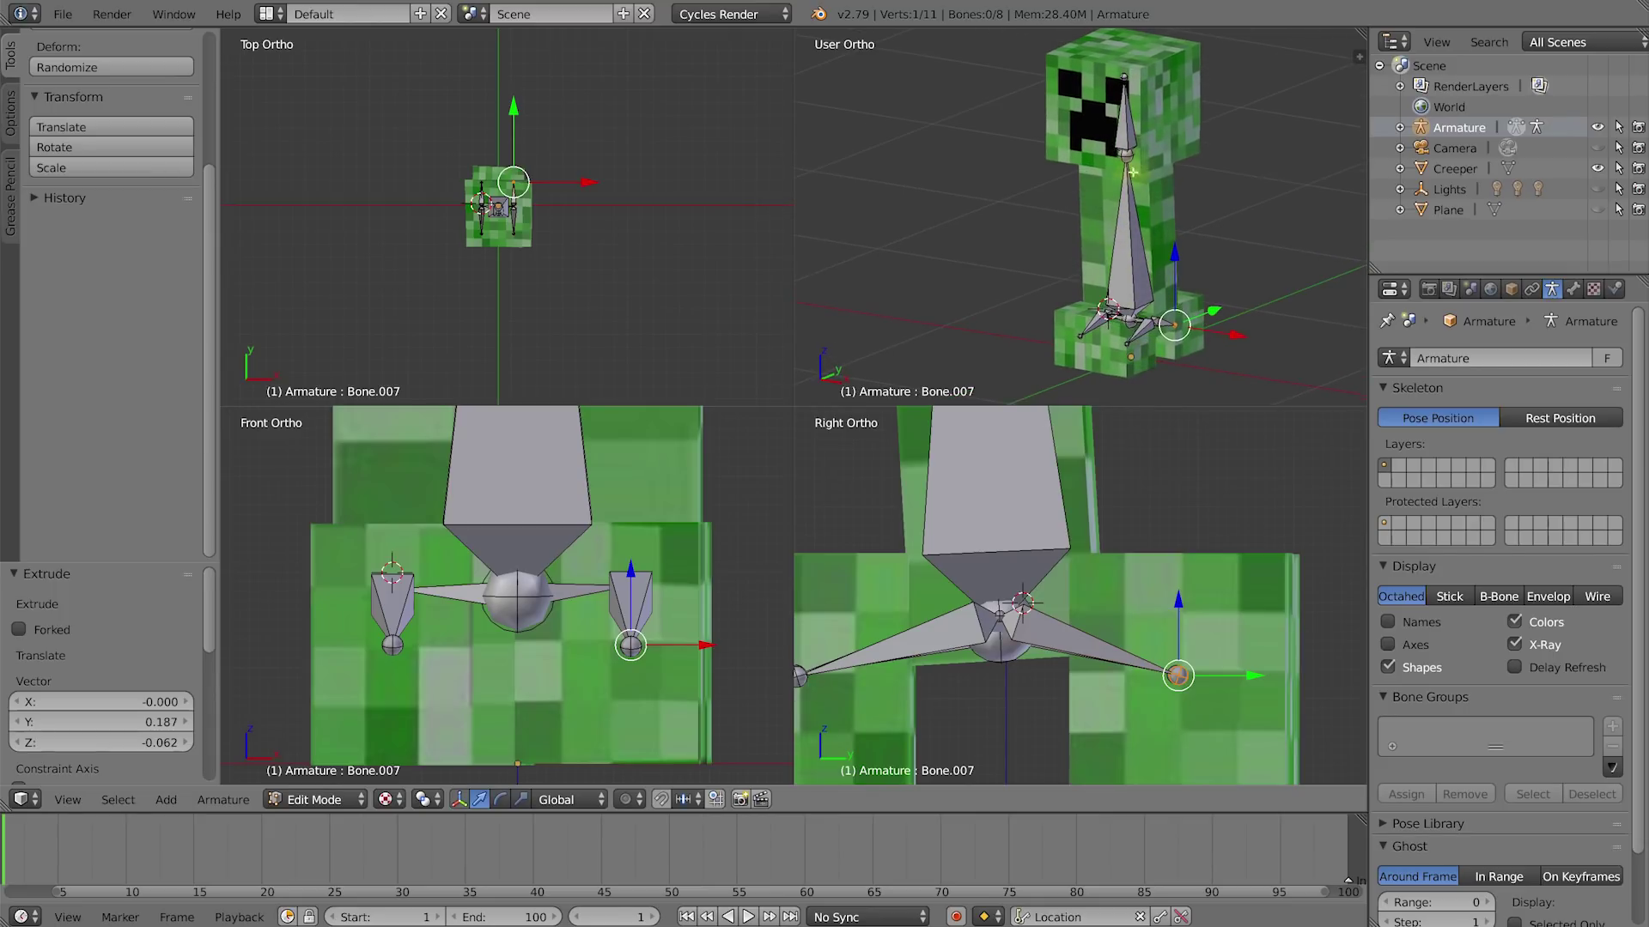
pyautogui.rightClick(1124, 130)
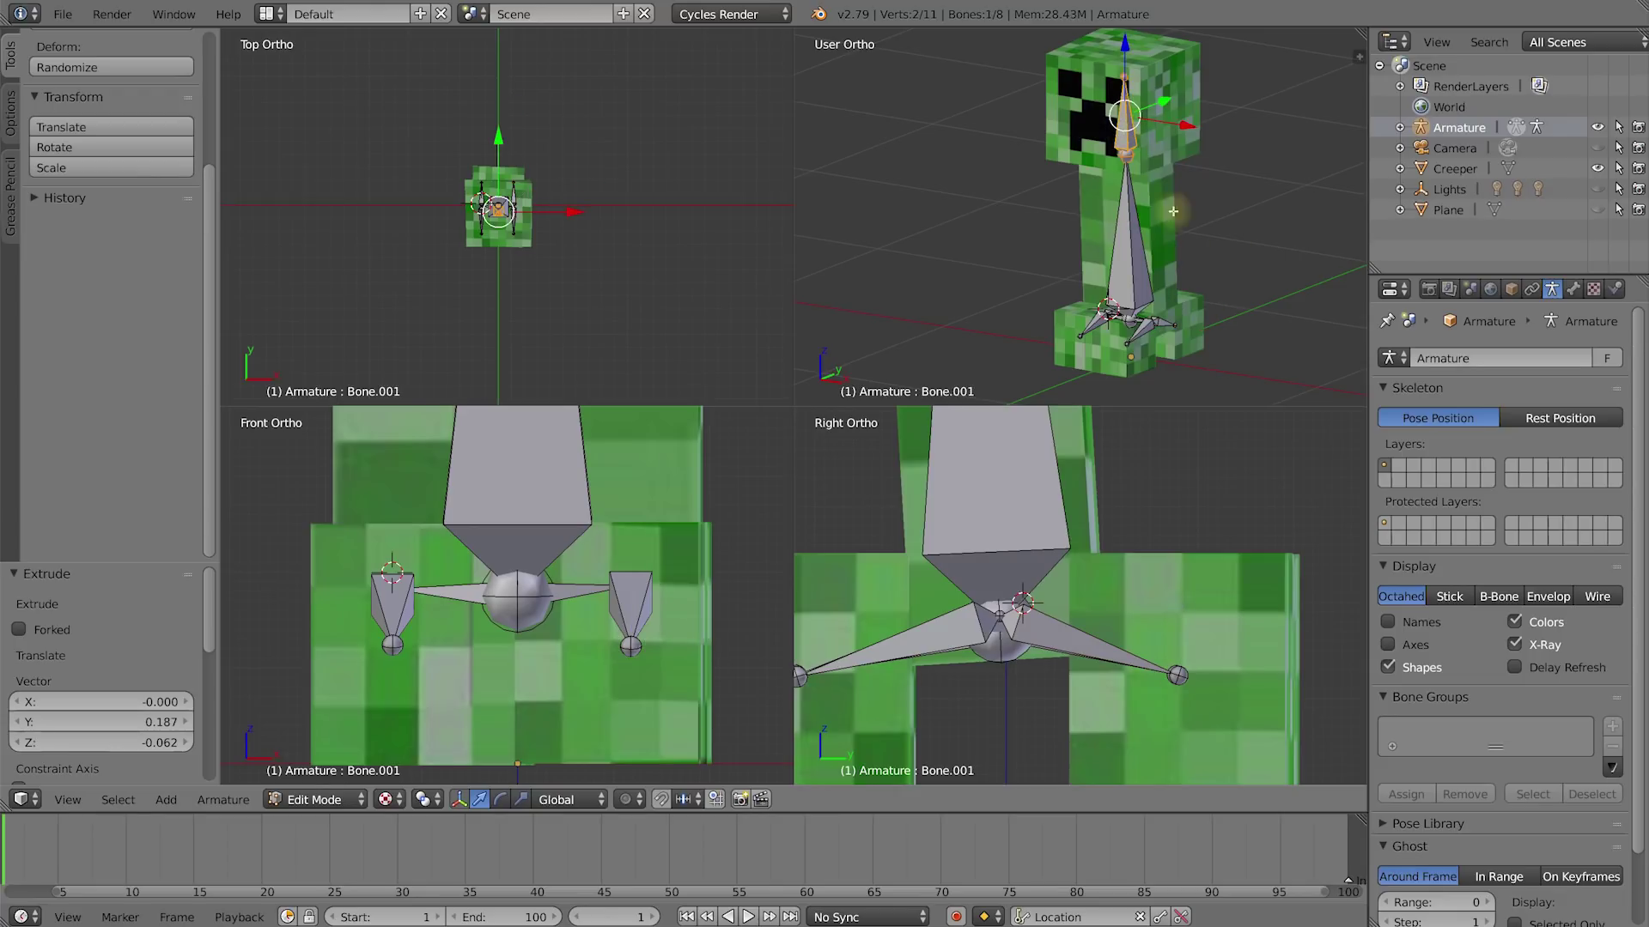
pyautogui.click(1573, 292)
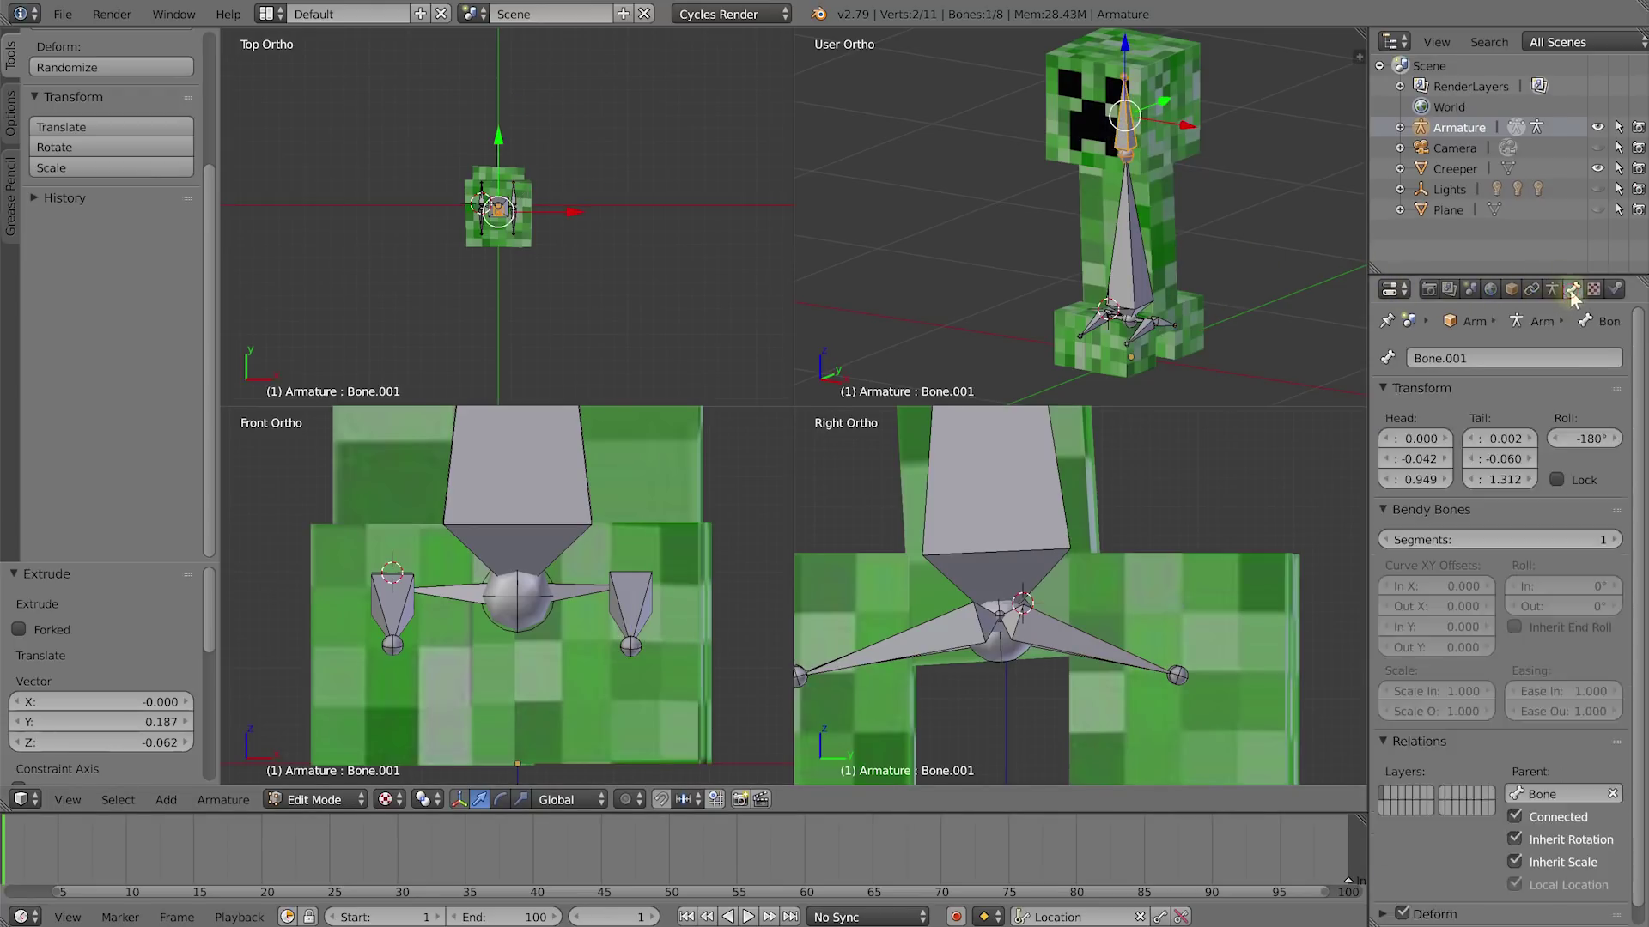
pyautogui.click(1483, 357)
pyautogui.write('Head_Bone')
pyautogui.press('Return')
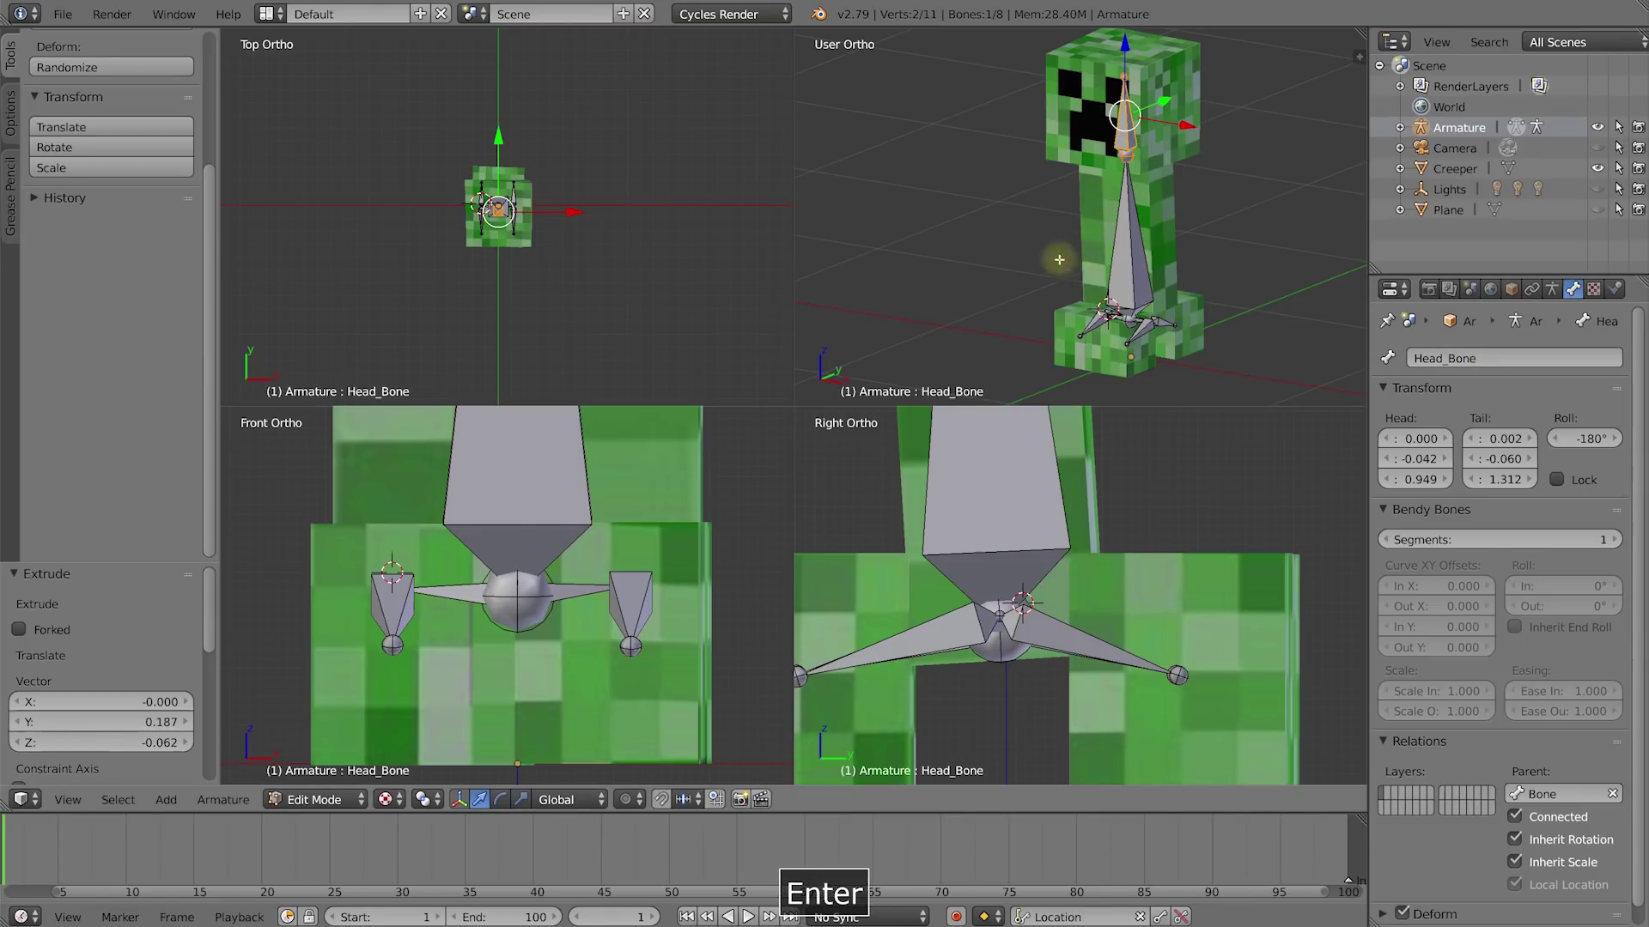
# Step: Rename the long bone inside the Creeper's body as Spine_Bone
pyautogui.rightClick(1127, 254)
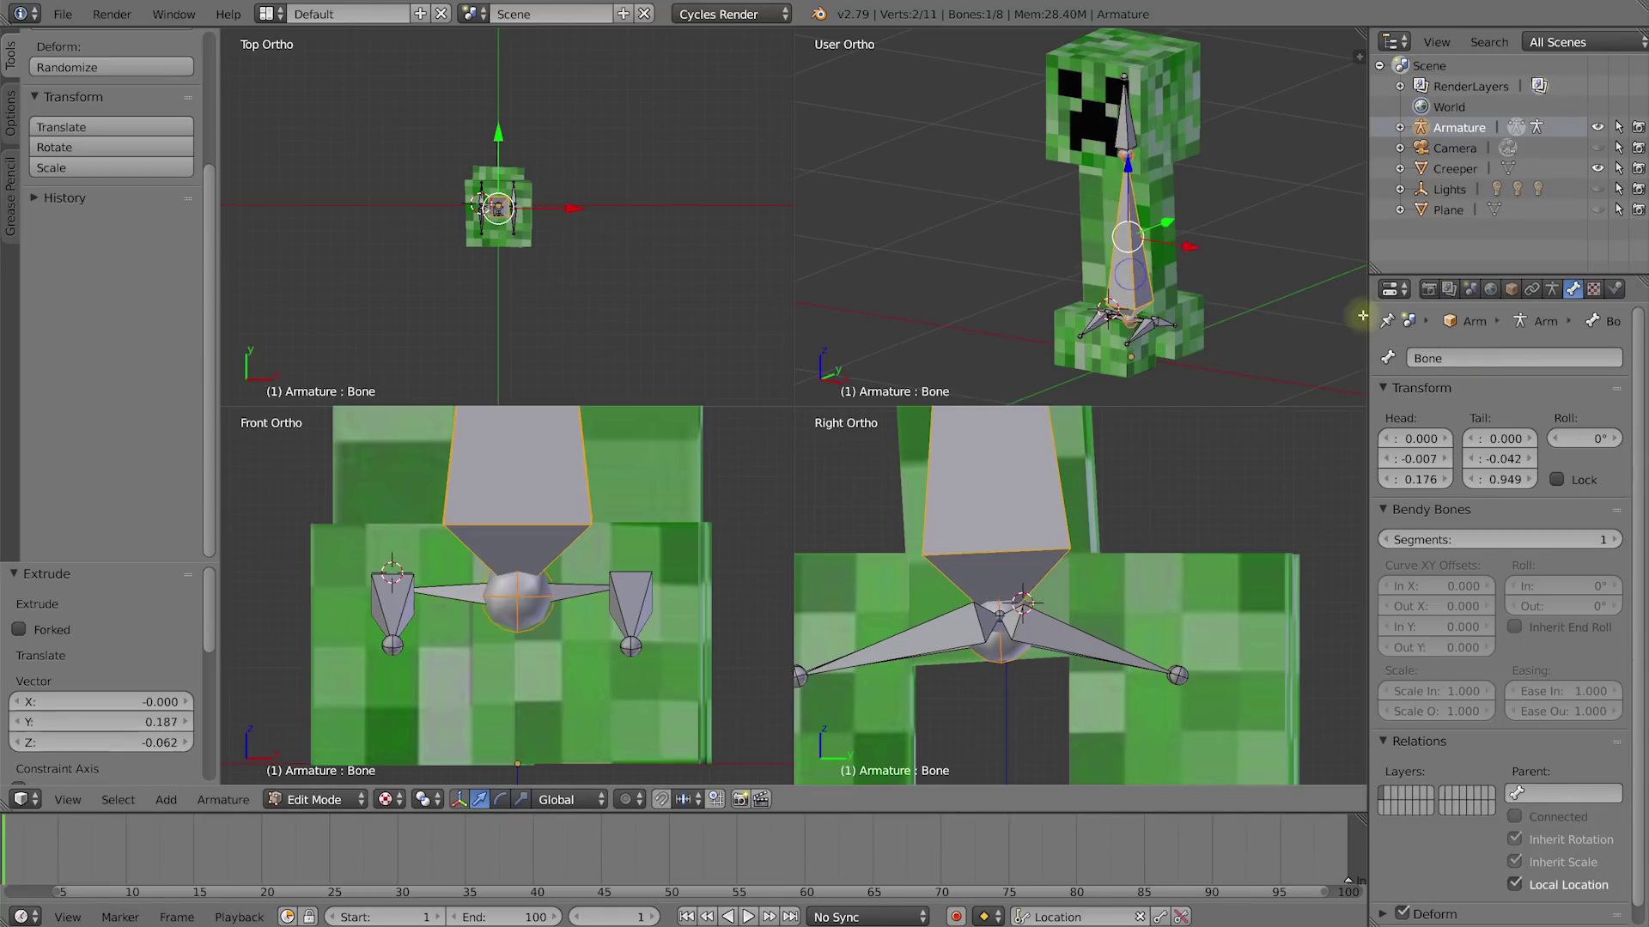
pyautogui.doubleClick(1466, 357)
pyautogui.write('Spine_Bone')
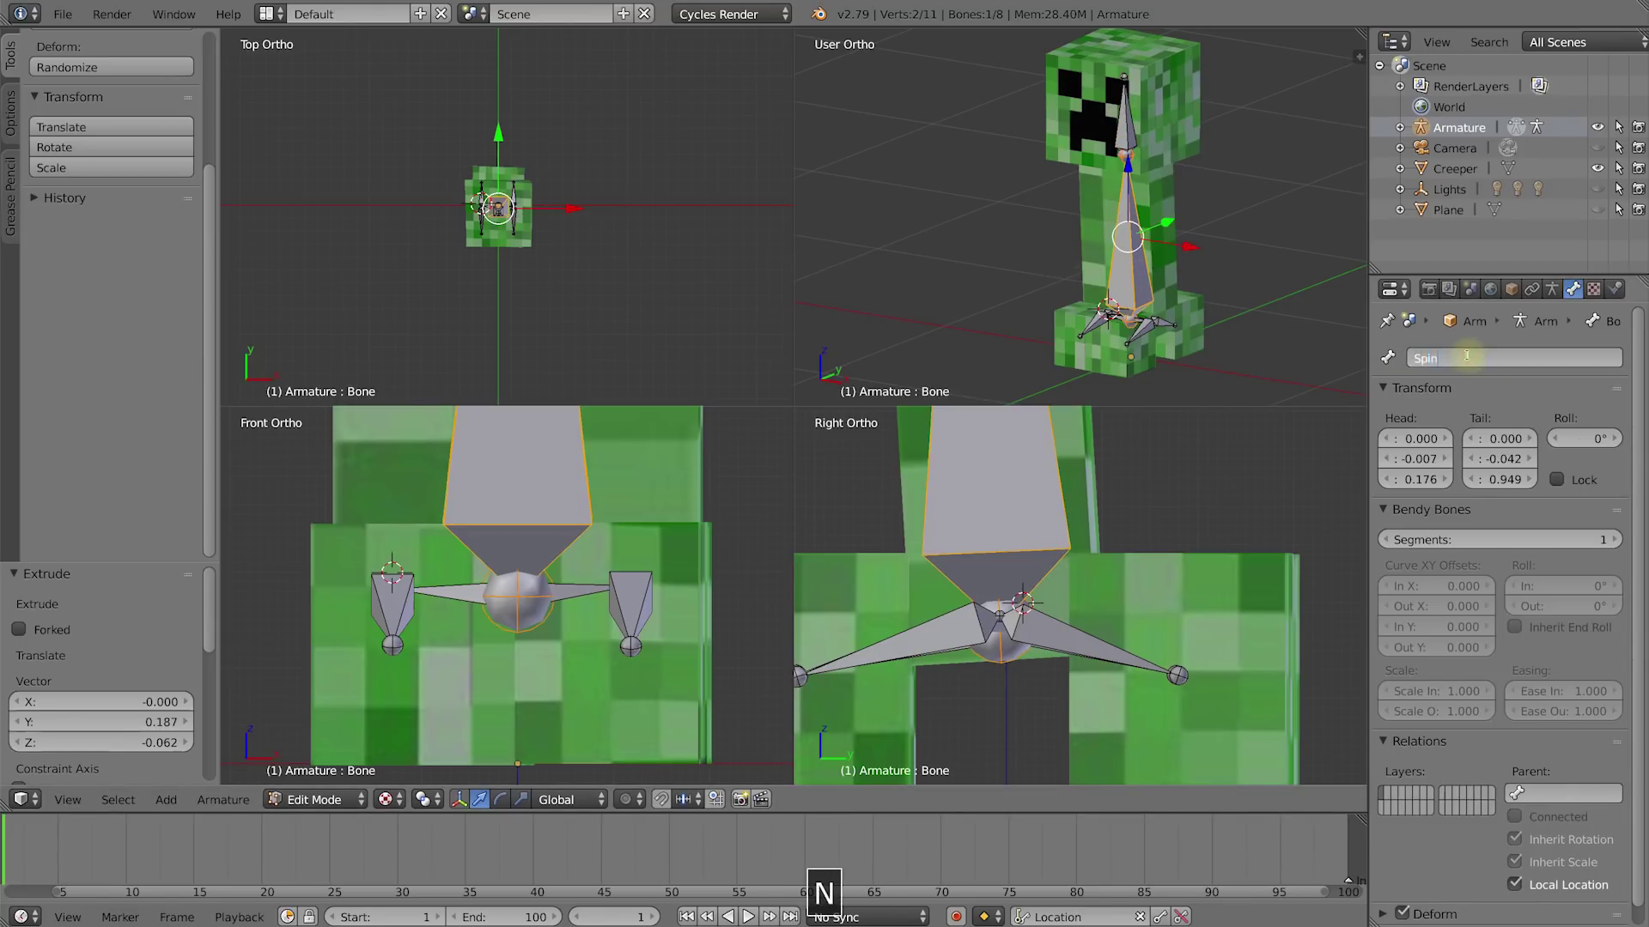
pyautogui.press('Return')
# Step: Rename the hip bone on the positive X side as Hip_Left
pyautogui.rightClick(574, 593)
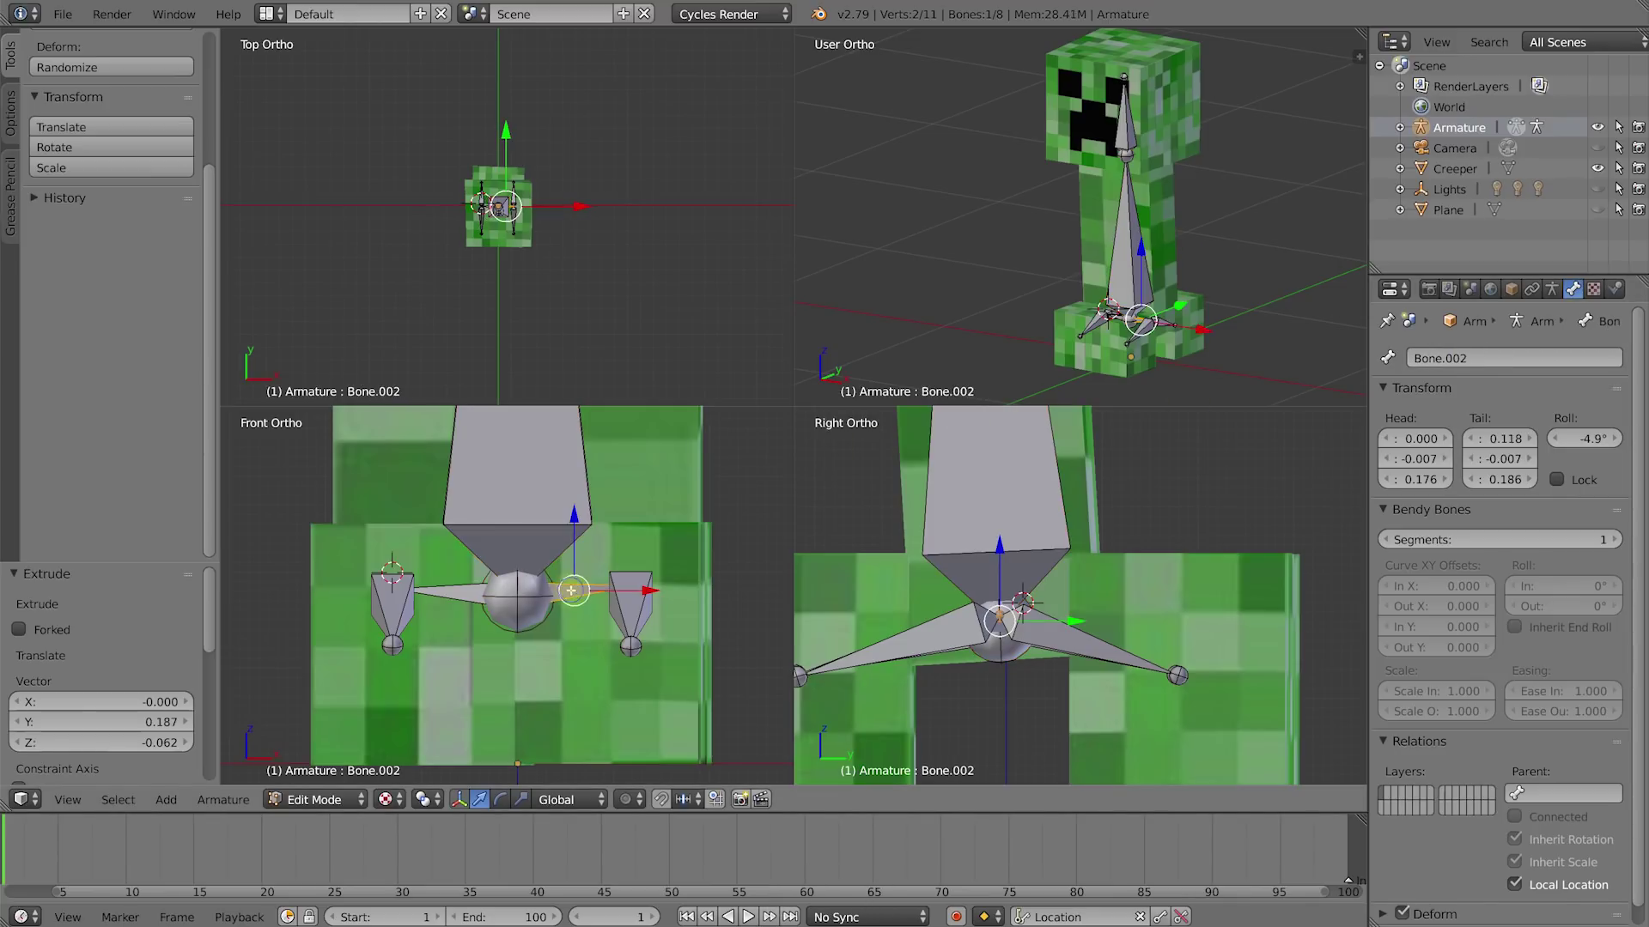
pyautogui.doubleClick(1483, 351)
pyautogui.write('Hip_Left')
pyautogui.press('Return')
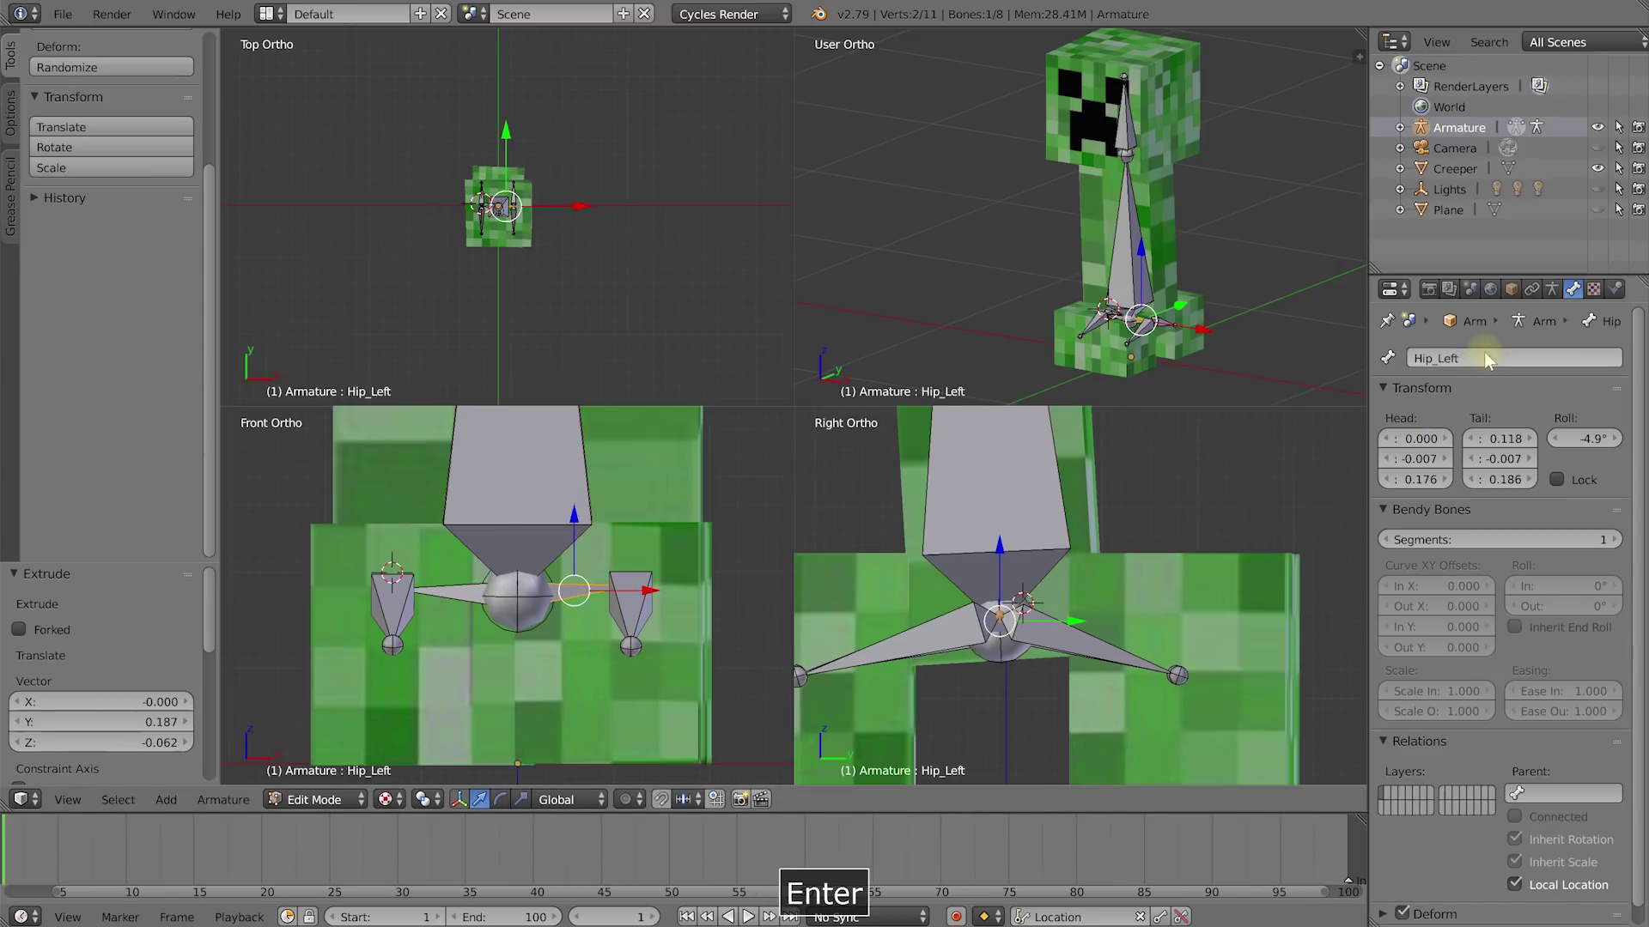
# Step: Rename the hip bone on the negative X side as Hip_Right
pyautogui.rightClick(455, 599)
pyautogui.doubleClick(1479, 359)
pyautogui.write('Hip_Right')
pyautogui.press('Return')
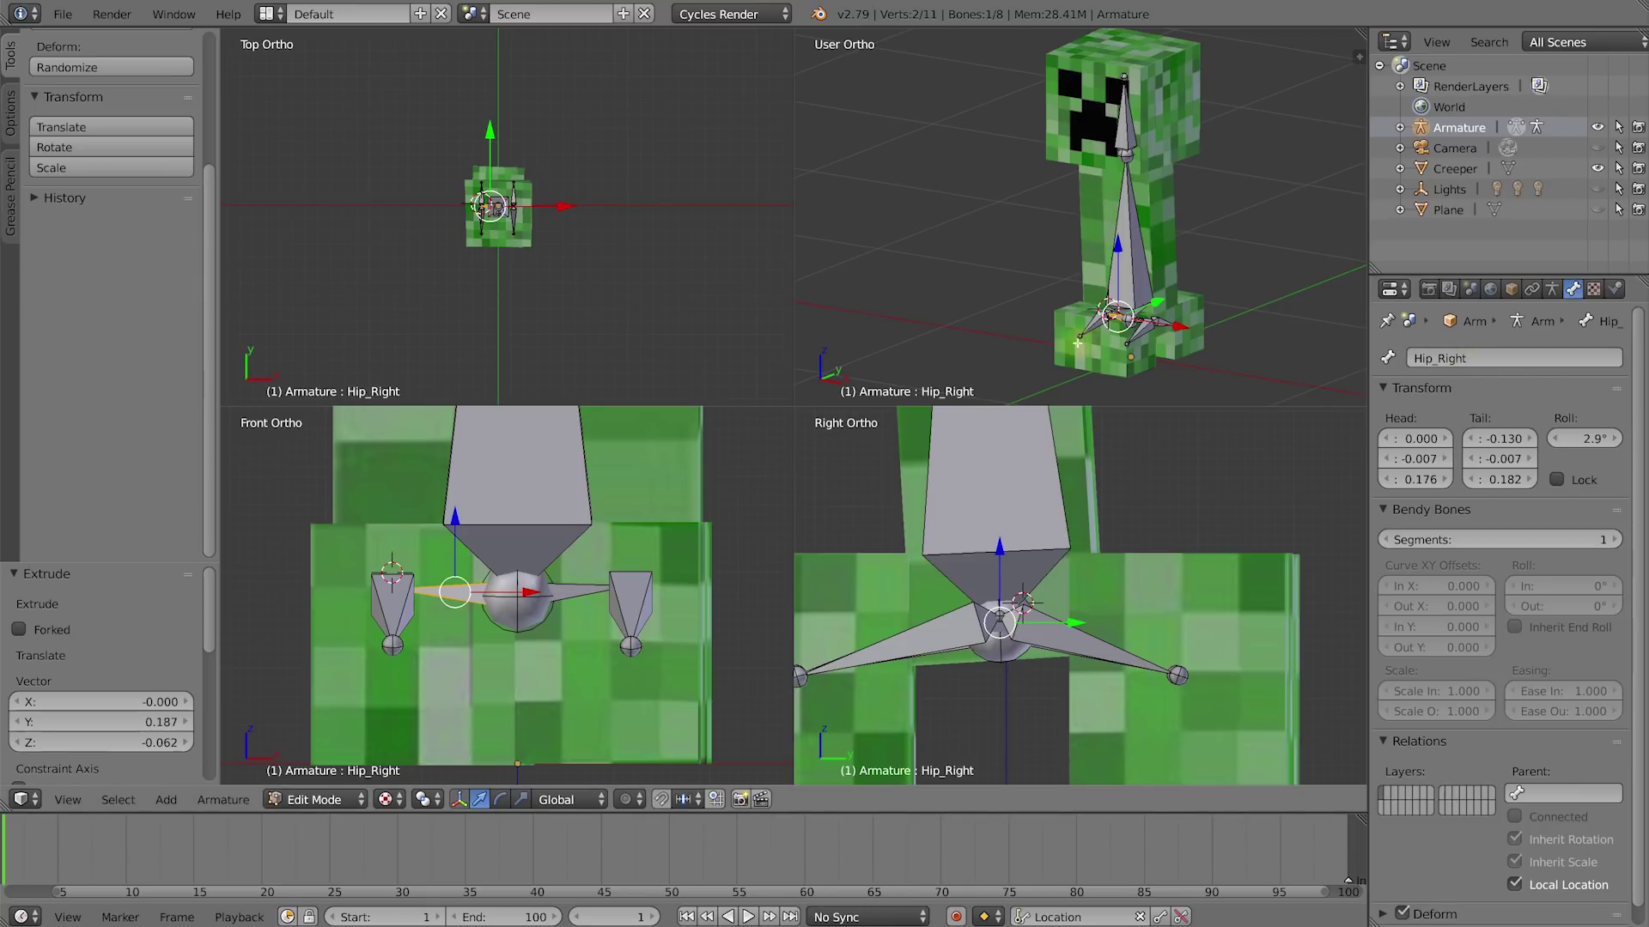
# Step: Rename the front foot bone on the negative X side as Front_Foot_Right
pyautogui.scroll(2, 1116, 257)
pyautogui.keyDown('shift'); pyautogui.moveTo(1152, 304); pyautogui.dragTo(1095, 260, button='middle'); pyautogui.keyUp('shift')
pyautogui.rightClick(1098, 257)
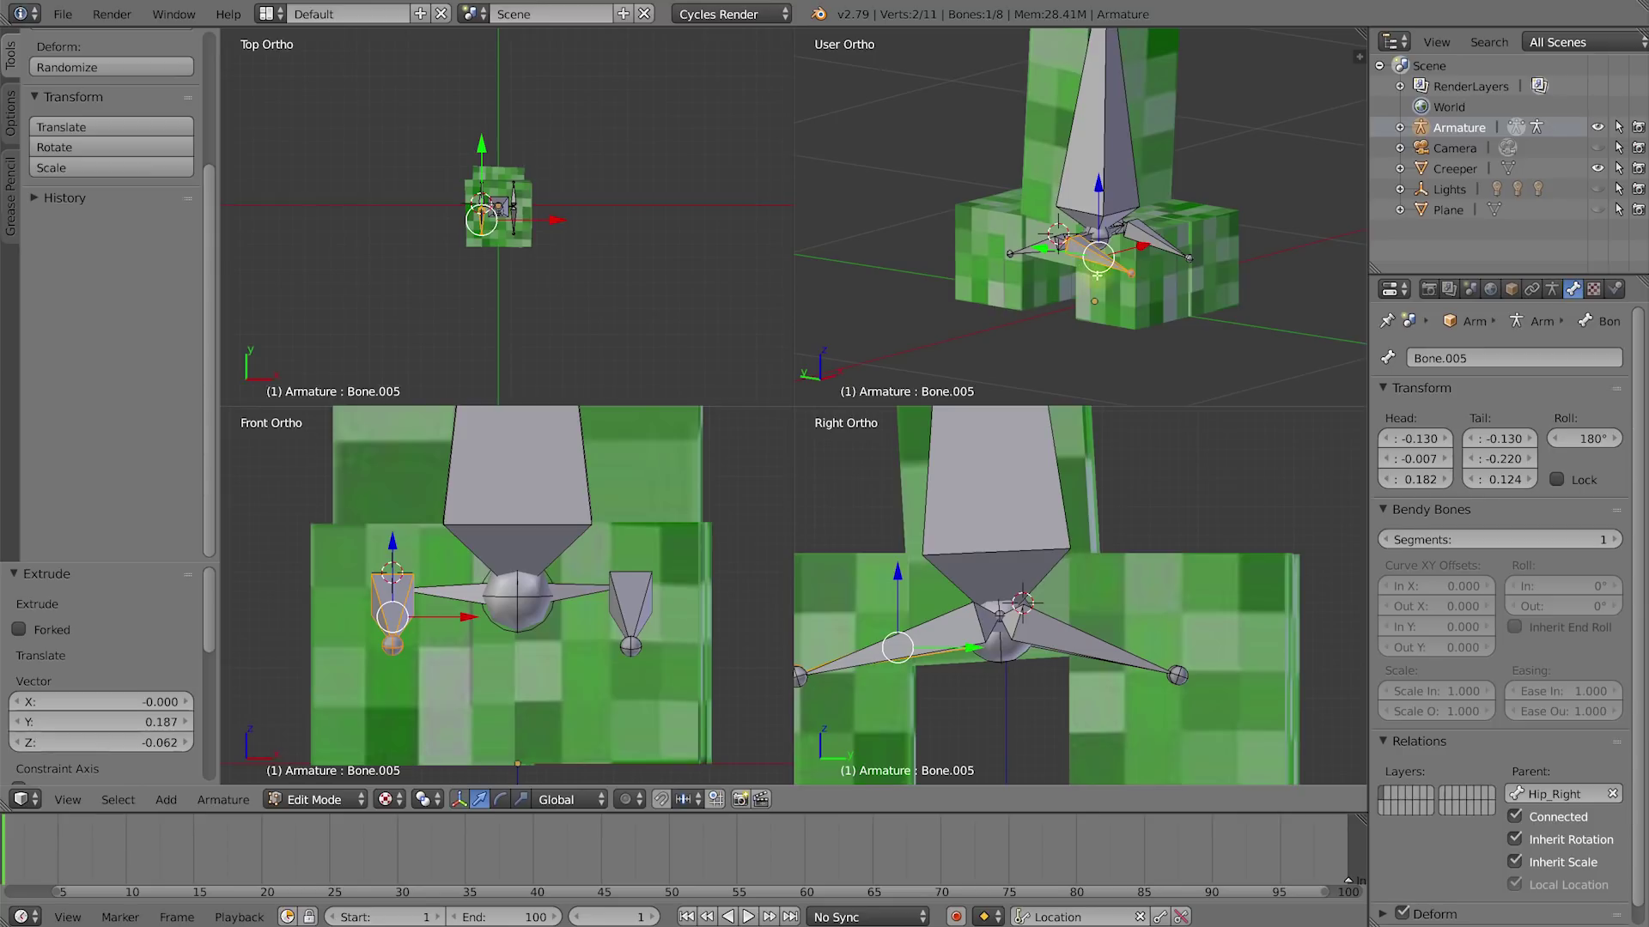
pyautogui.click(1528, 358)
pyautogui.write('Fro')
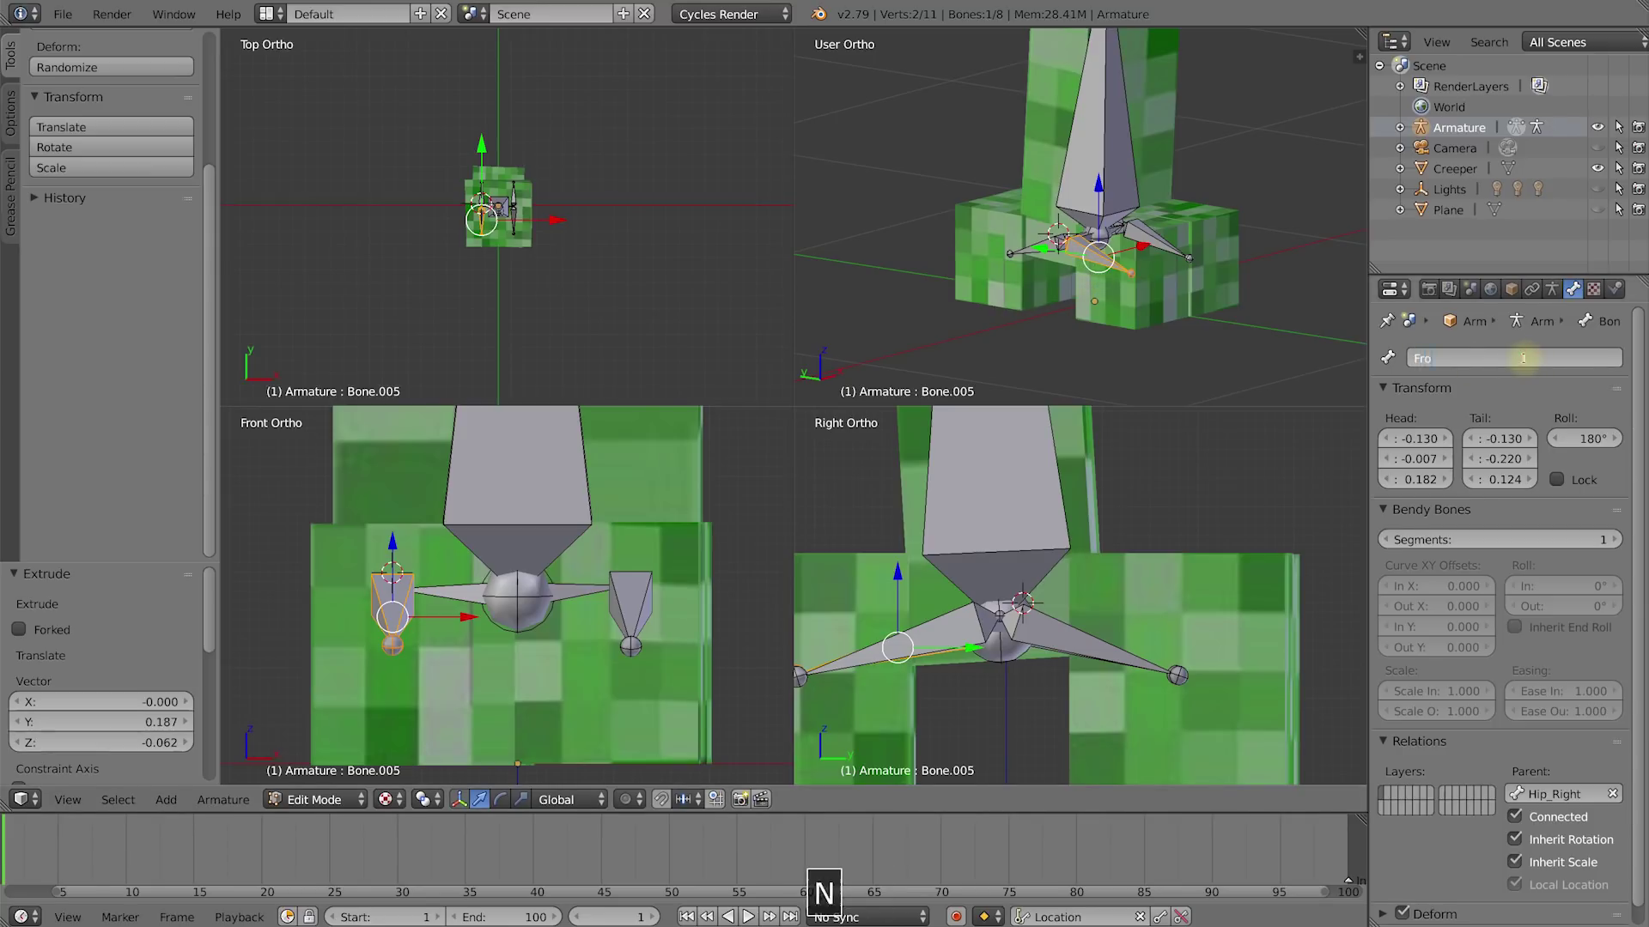
pyautogui.write('nt_Foot_Right')
pyautogui.press('Return')
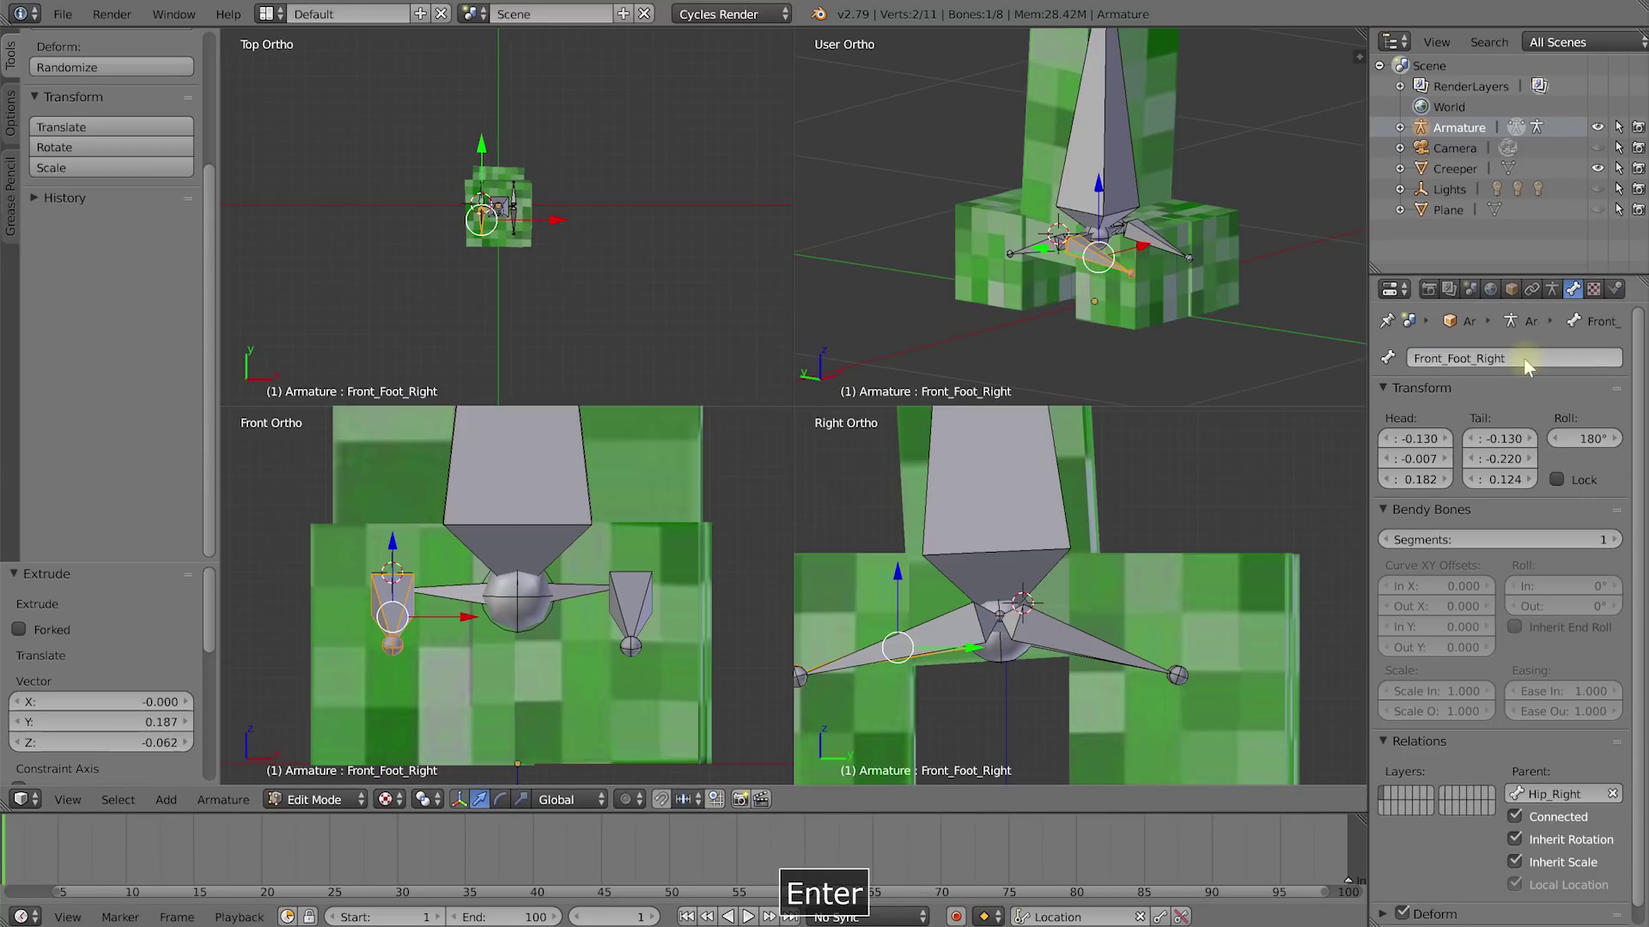
# Step: Rename the front foot bone on the positive X side as Front_Foot_Left
pyautogui.rightClick(630, 614)
pyautogui.click(1500, 359)
pyautogui.write('Front_Foot_Left')
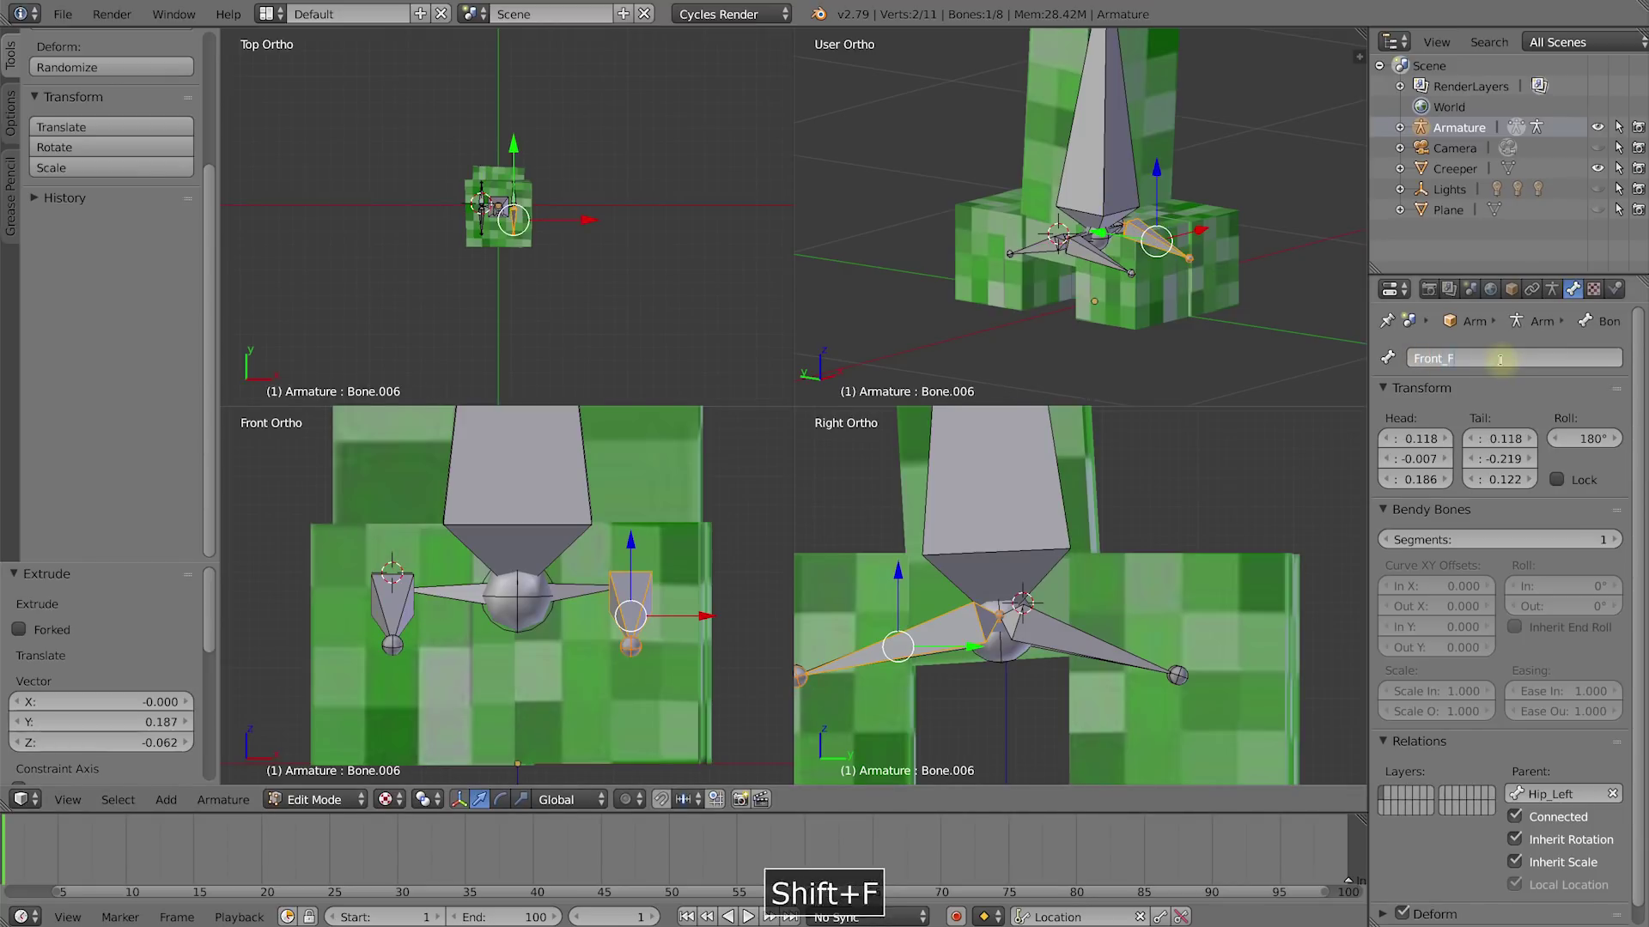
pyautogui.press('Return')
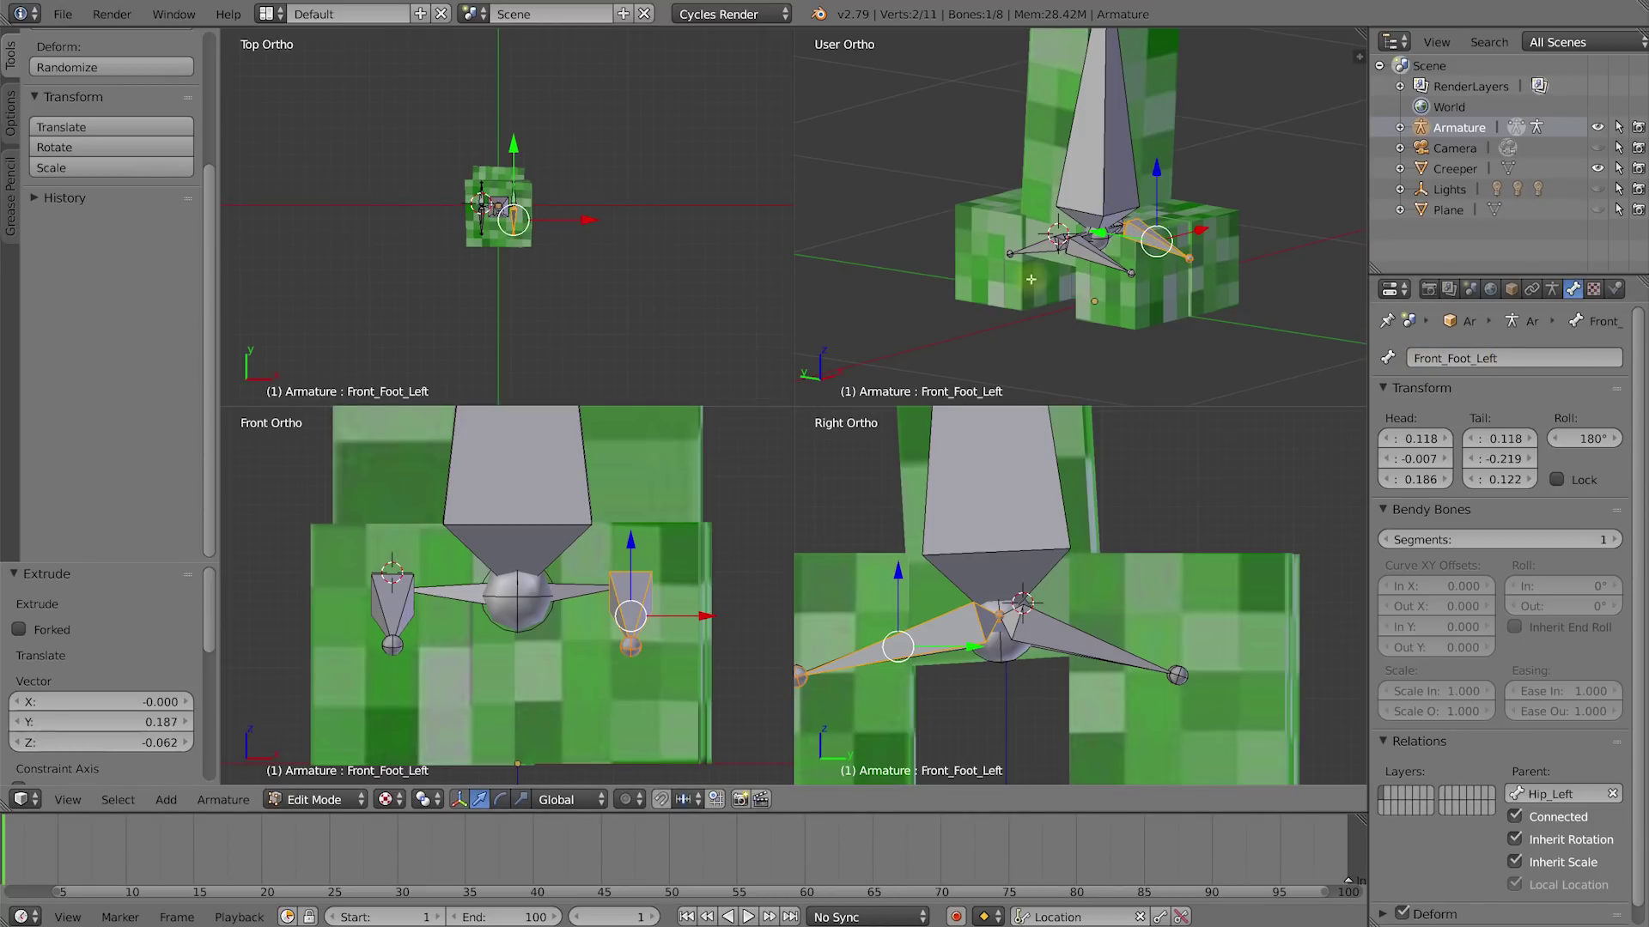
# Step: Rename the back foot bone on the negative X side as Back_Foot_Right
pyautogui.moveTo(1116, 214); pyautogui.dragTo(1013, 223, button='middle')
pyautogui.rightClick(978, 257)
pyautogui.click(1507, 351)
pyautogui.write('Ba')
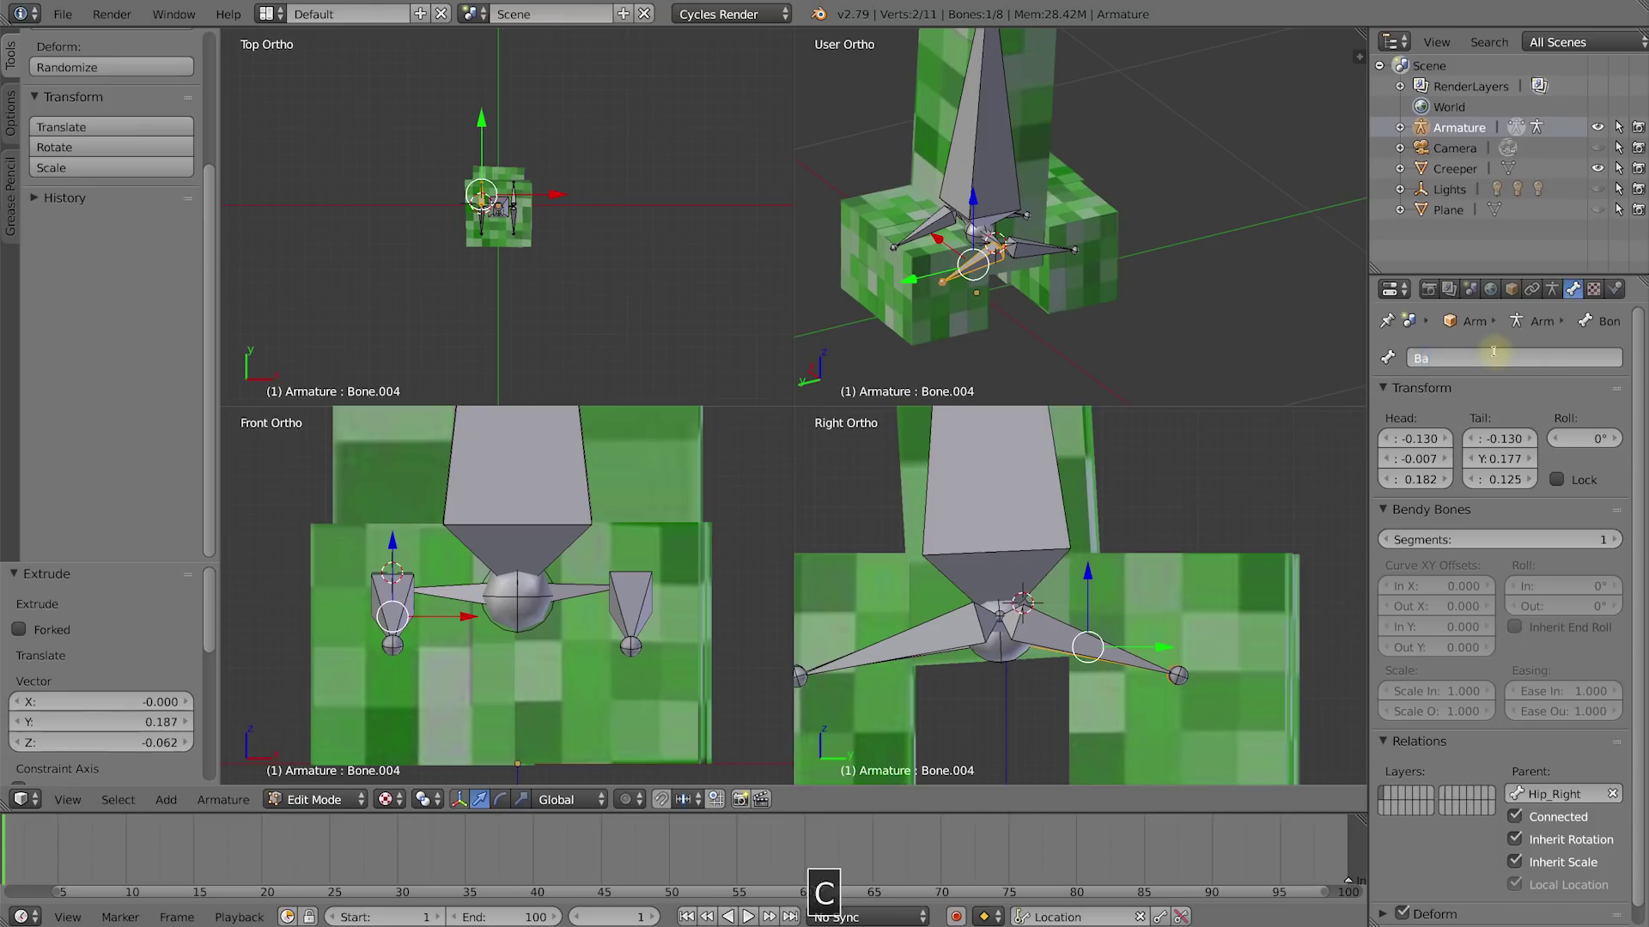
pyautogui.write('ck_Foot_Right')
pyautogui.press('Return')
# Step: Rename the back foot bone on the positive X side as Back_Foot_Left
pyautogui.hotkey('ctrl', 'shift', 'm')
pyautogui.click(1493, 352)
pyautogui.write('B')
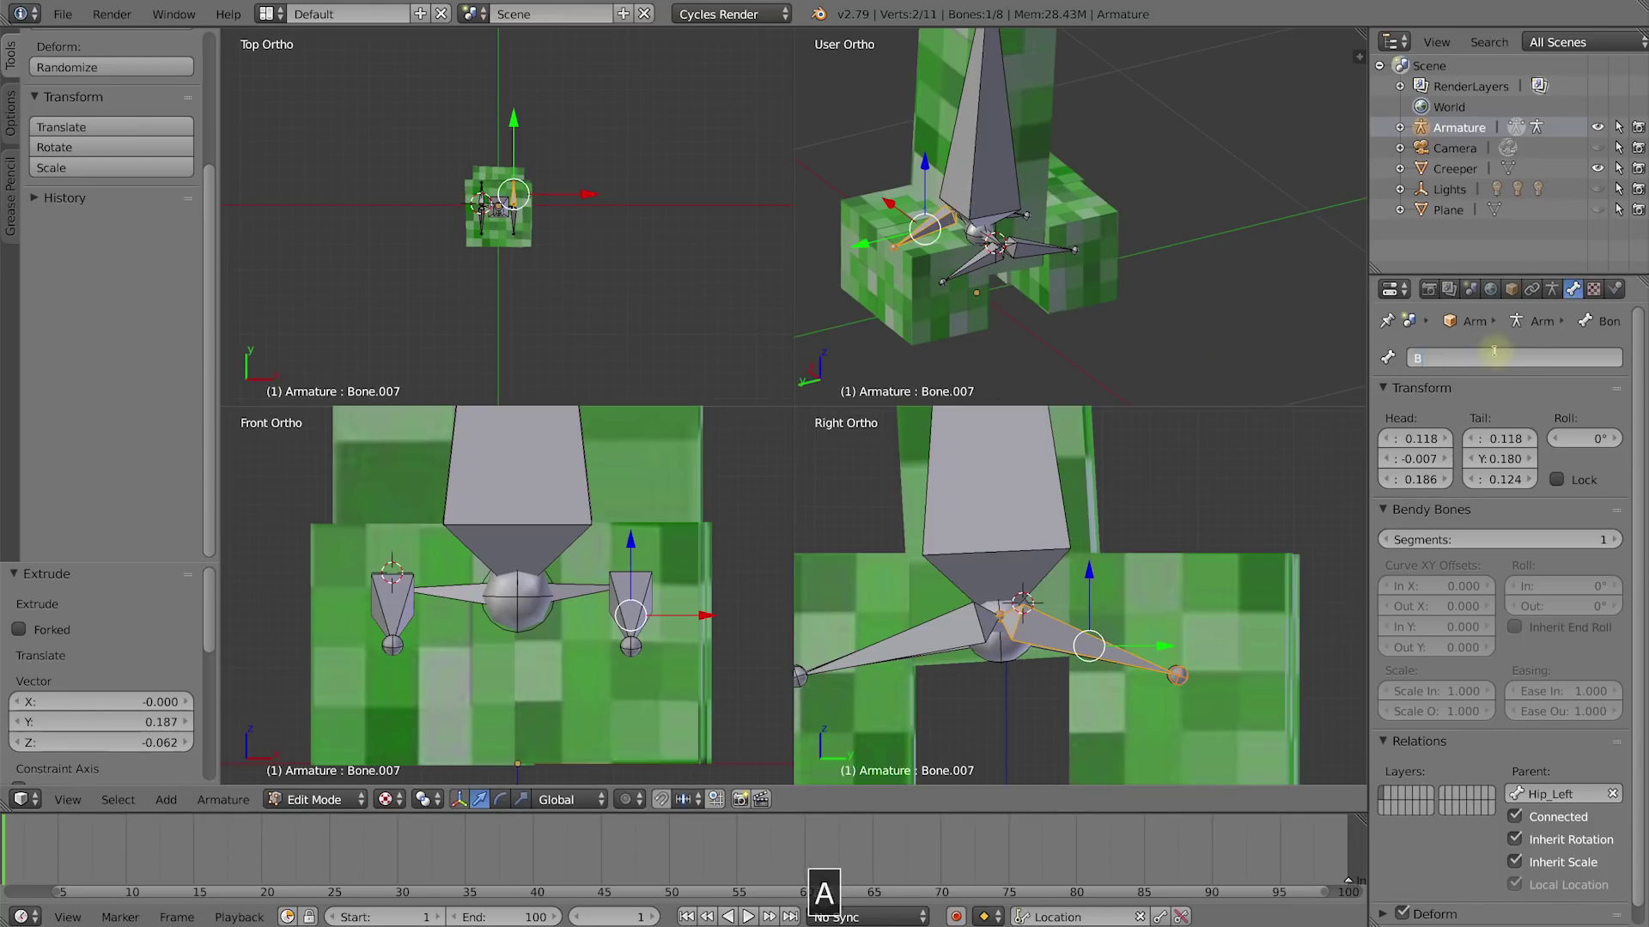
pyautogui.write('ack_Foot_Left')
pyautogui.press('Return')
# Step: Replace the four-way split with a single perspective view and leave Edit Mode on the armature
pyautogui.moveTo(1134, 272); pyautogui.dragTo(1090, 284, button='middle')
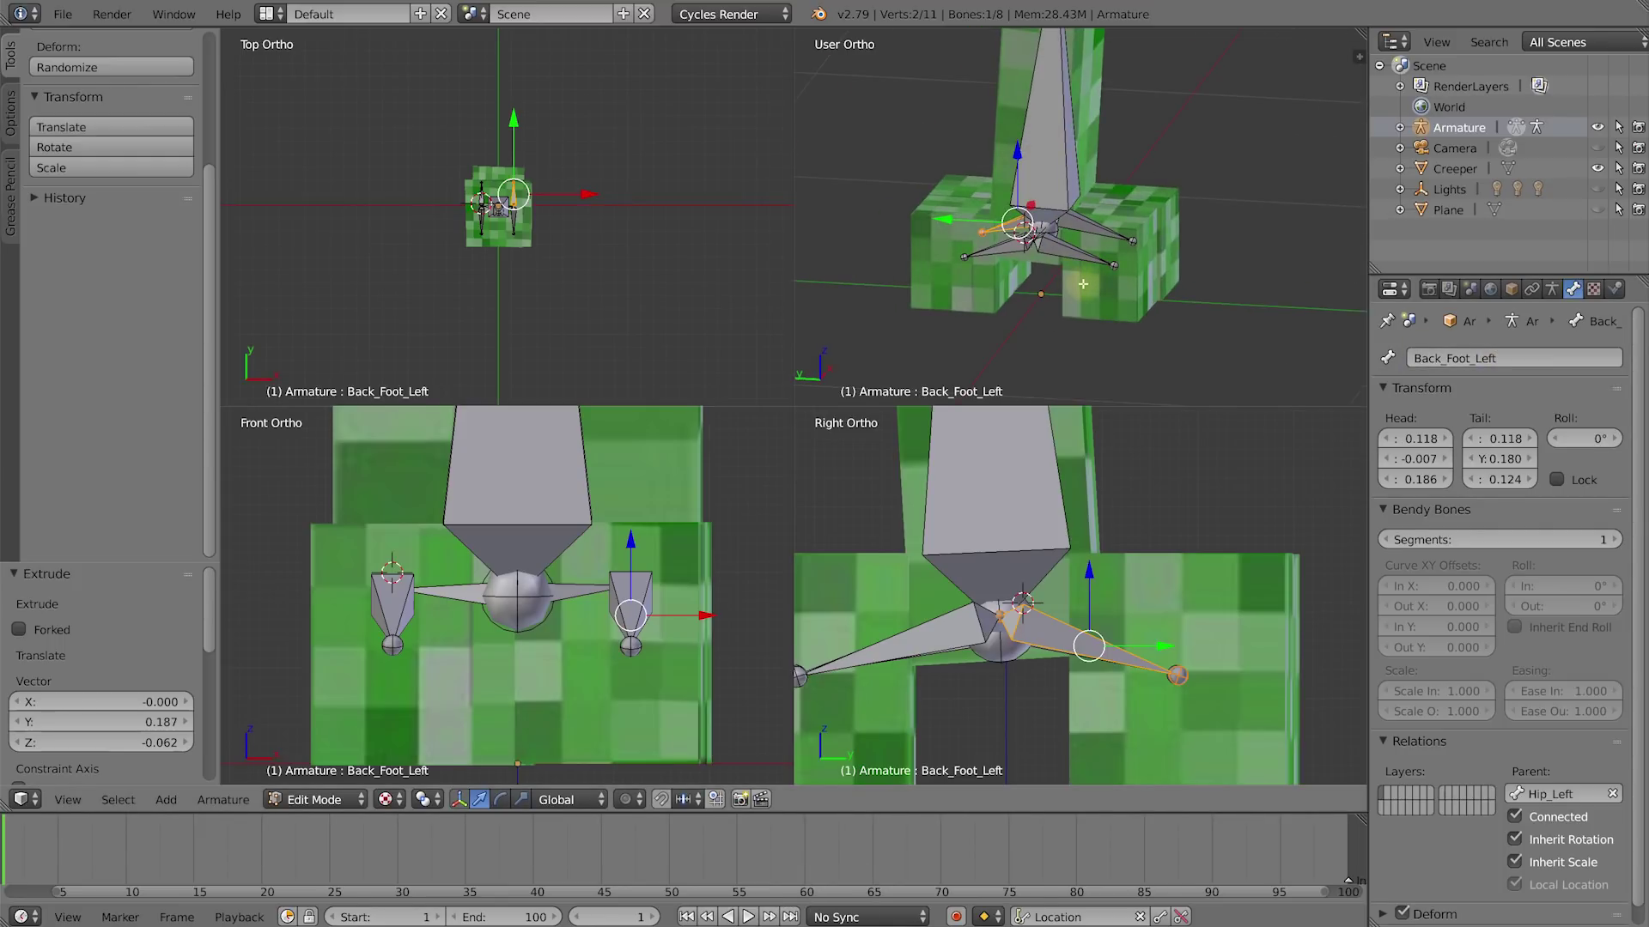
pyautogui.hotkey('ctrl', 'alt', 'q')
pyautogui.moveTo(1001, 323); pyautogui.dragTo(912, 404, button='middle')
pyautogui.press('KP_5')
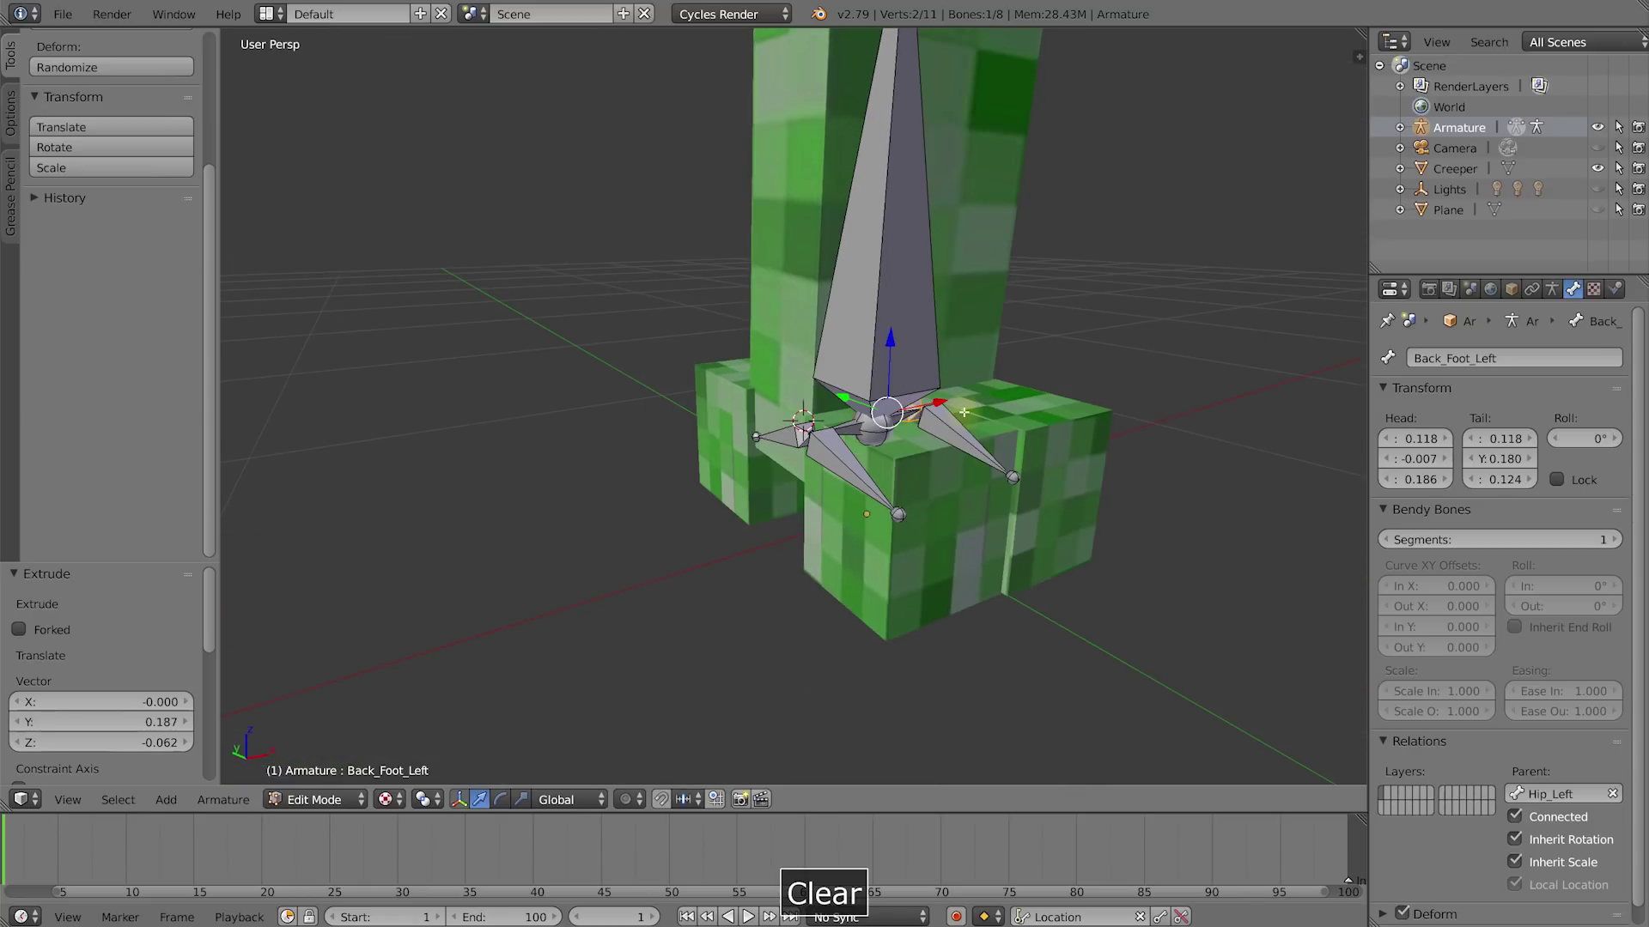
pyautogui.scroll(-4, 972, 403)
pyautogui.moveTo(979, 398); pyautogui.dragTo(923, 425, button='middle')
pyautogui.rightClick(845, 451)
pyautogui.press('Tab')
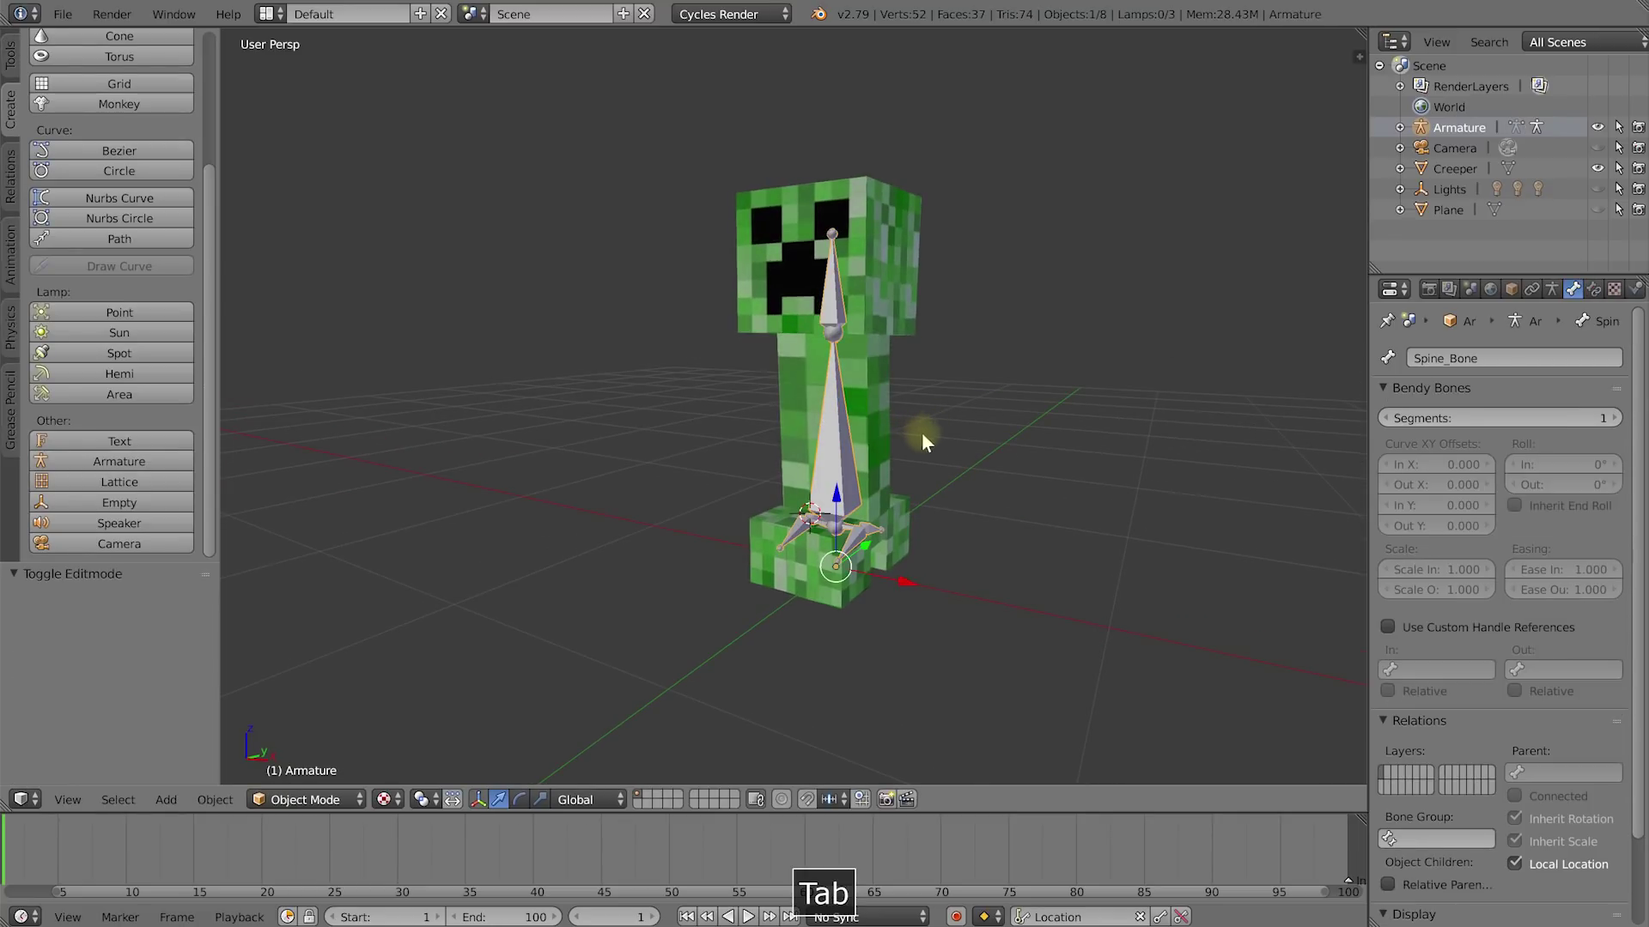
# Step: Select the armature and switch it from Object Mode to Pose Mode
pyautogui.moveTo(941, 470); pyautogui.dragTo(816, 532, button='middle')
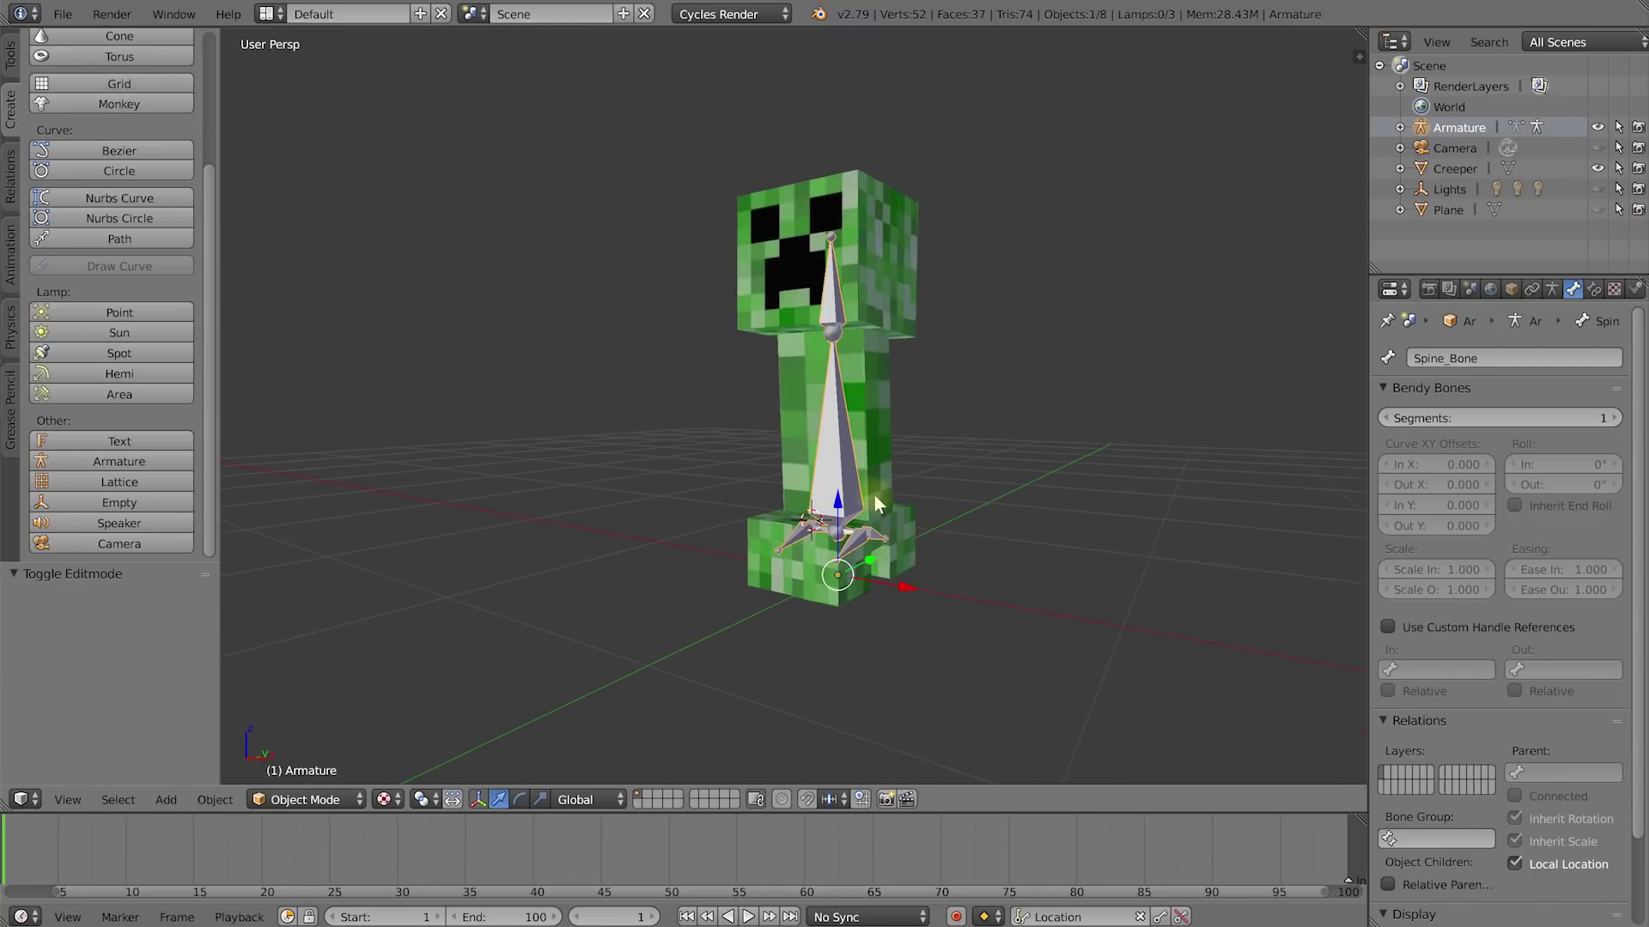
pyautogui.scroll(1, 912, 542)
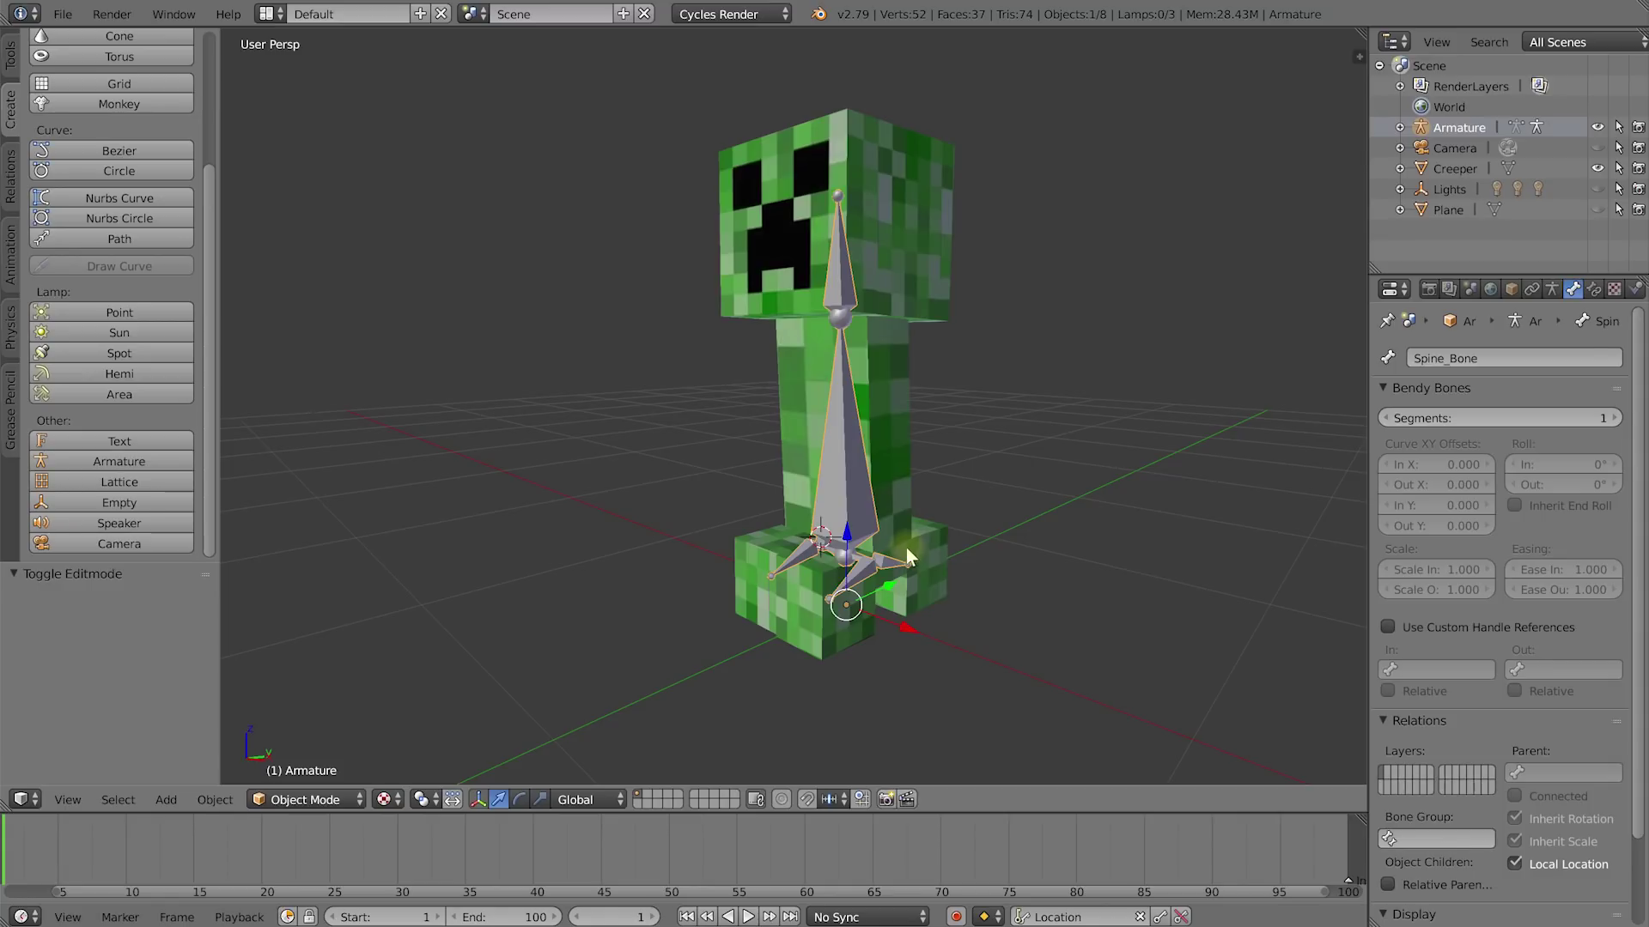
pyautogui.rightClick(842, 471)
pyautogui.rightClick(844, 473)
pyautogui.click(331, 797)
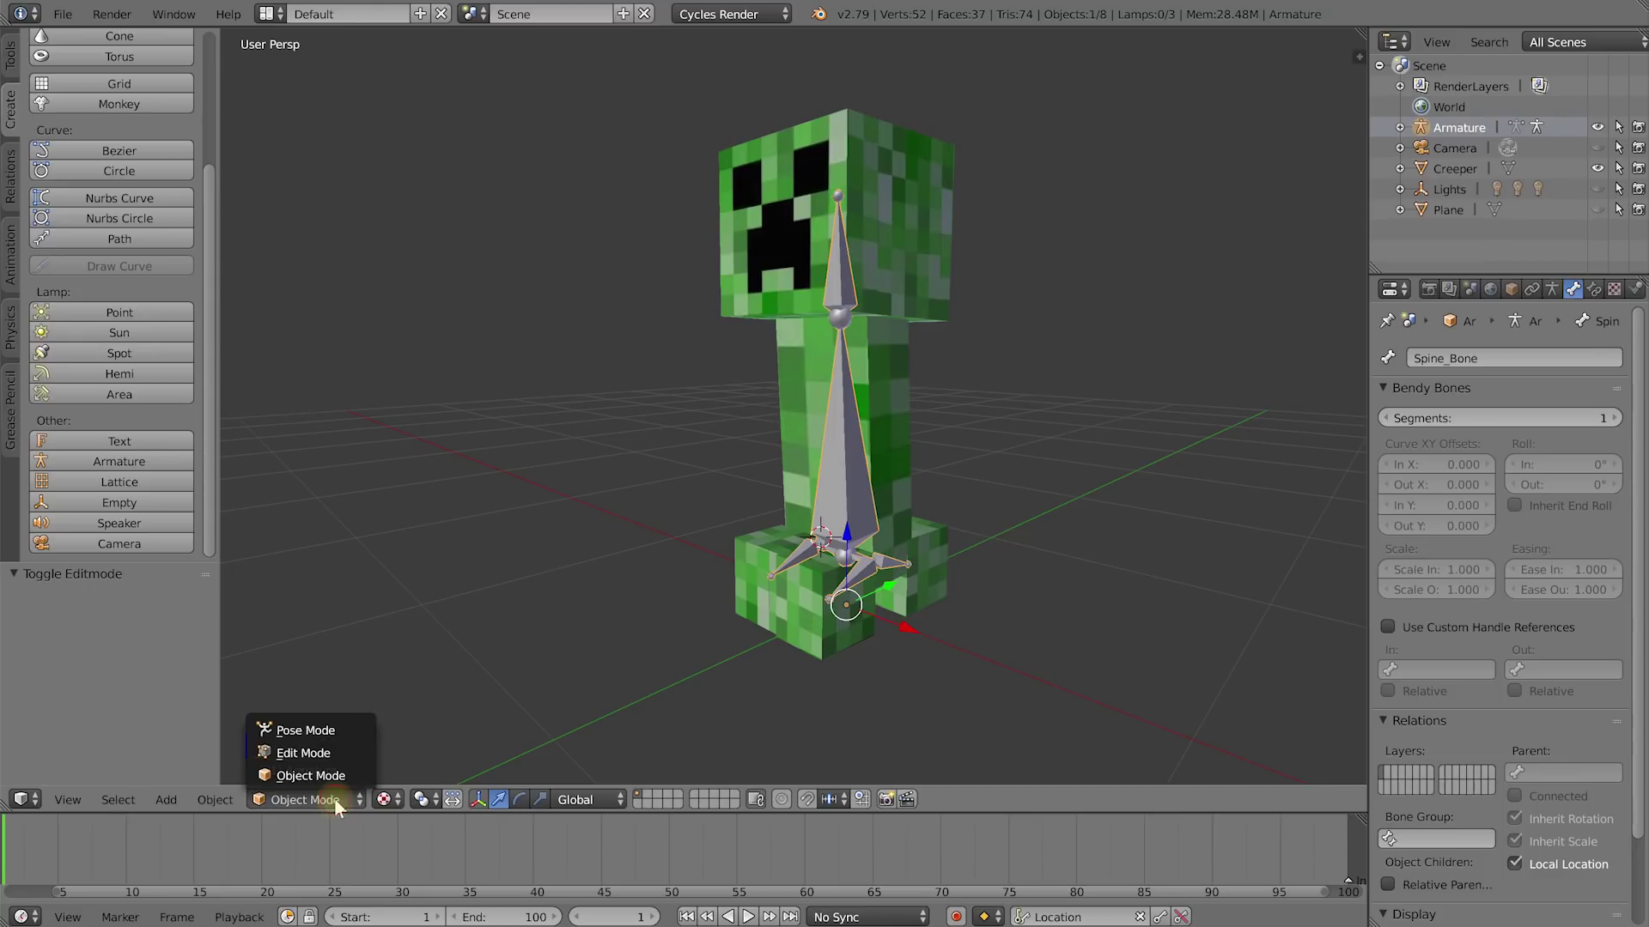
pyautogui.click(327, 731)
# Step: Try rotating Spine_Bone freely in both directions to test the unattached rig, cancelling each rotation
pyautogui.rightClick(863, 288)
pyautogui.rightClick(854, 412)
pyautogui.rightClick(846, 274)
pyautogui.rightClick(862, 498)
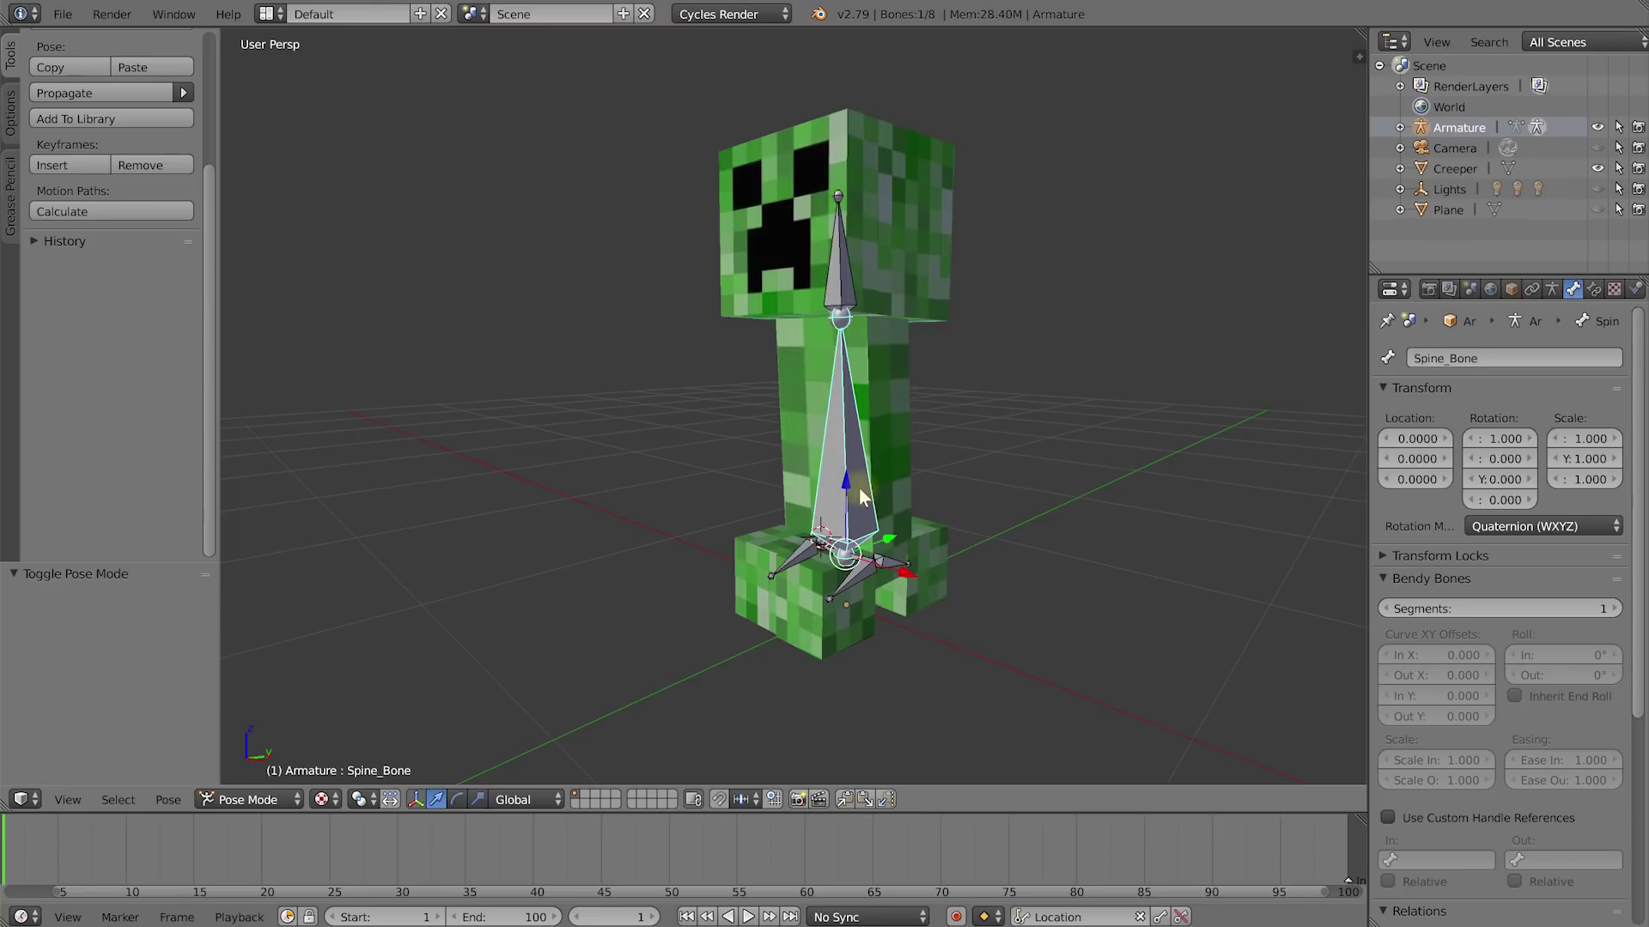
pyautogui.press('r')
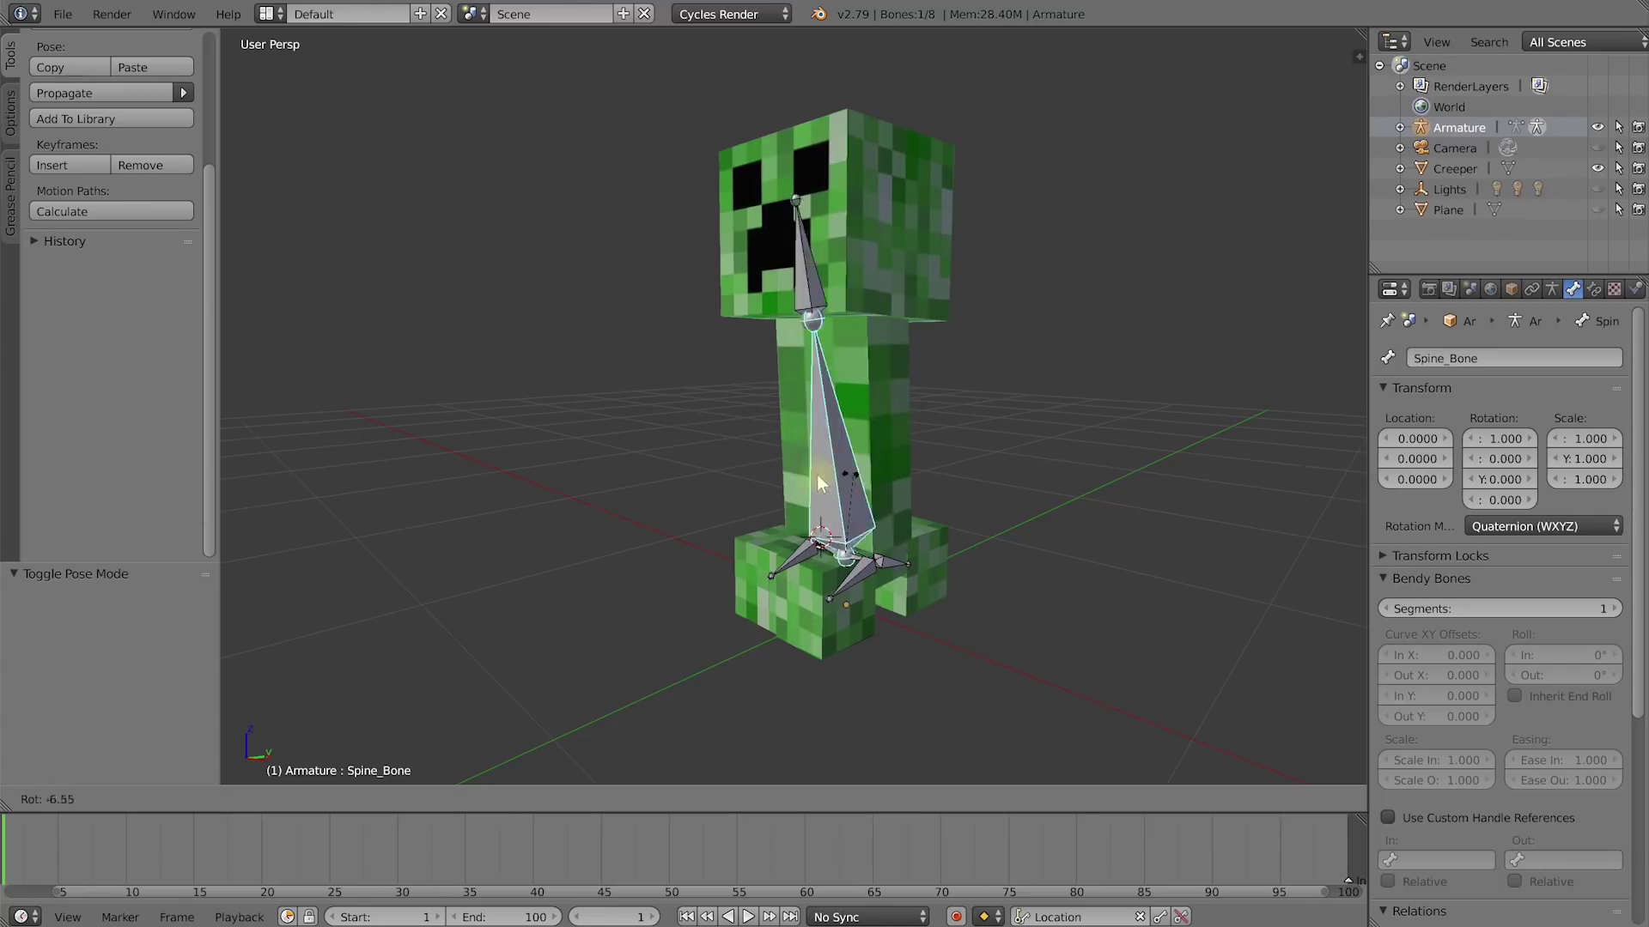
pyautogui.press('Escape')
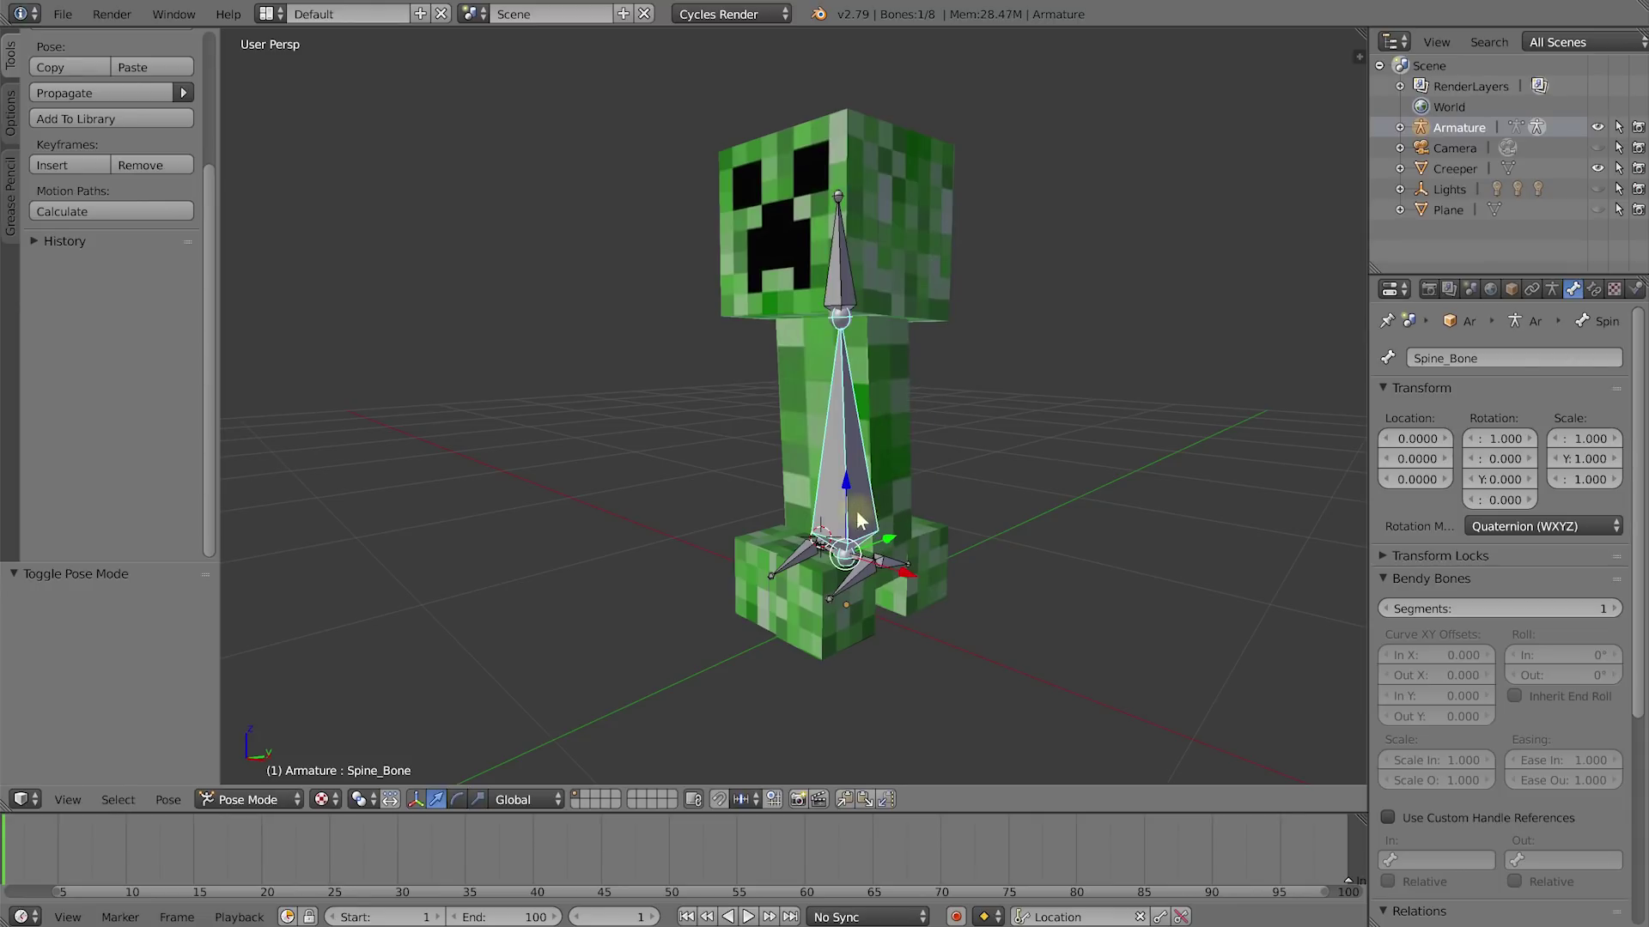
pyautogui.press('r')
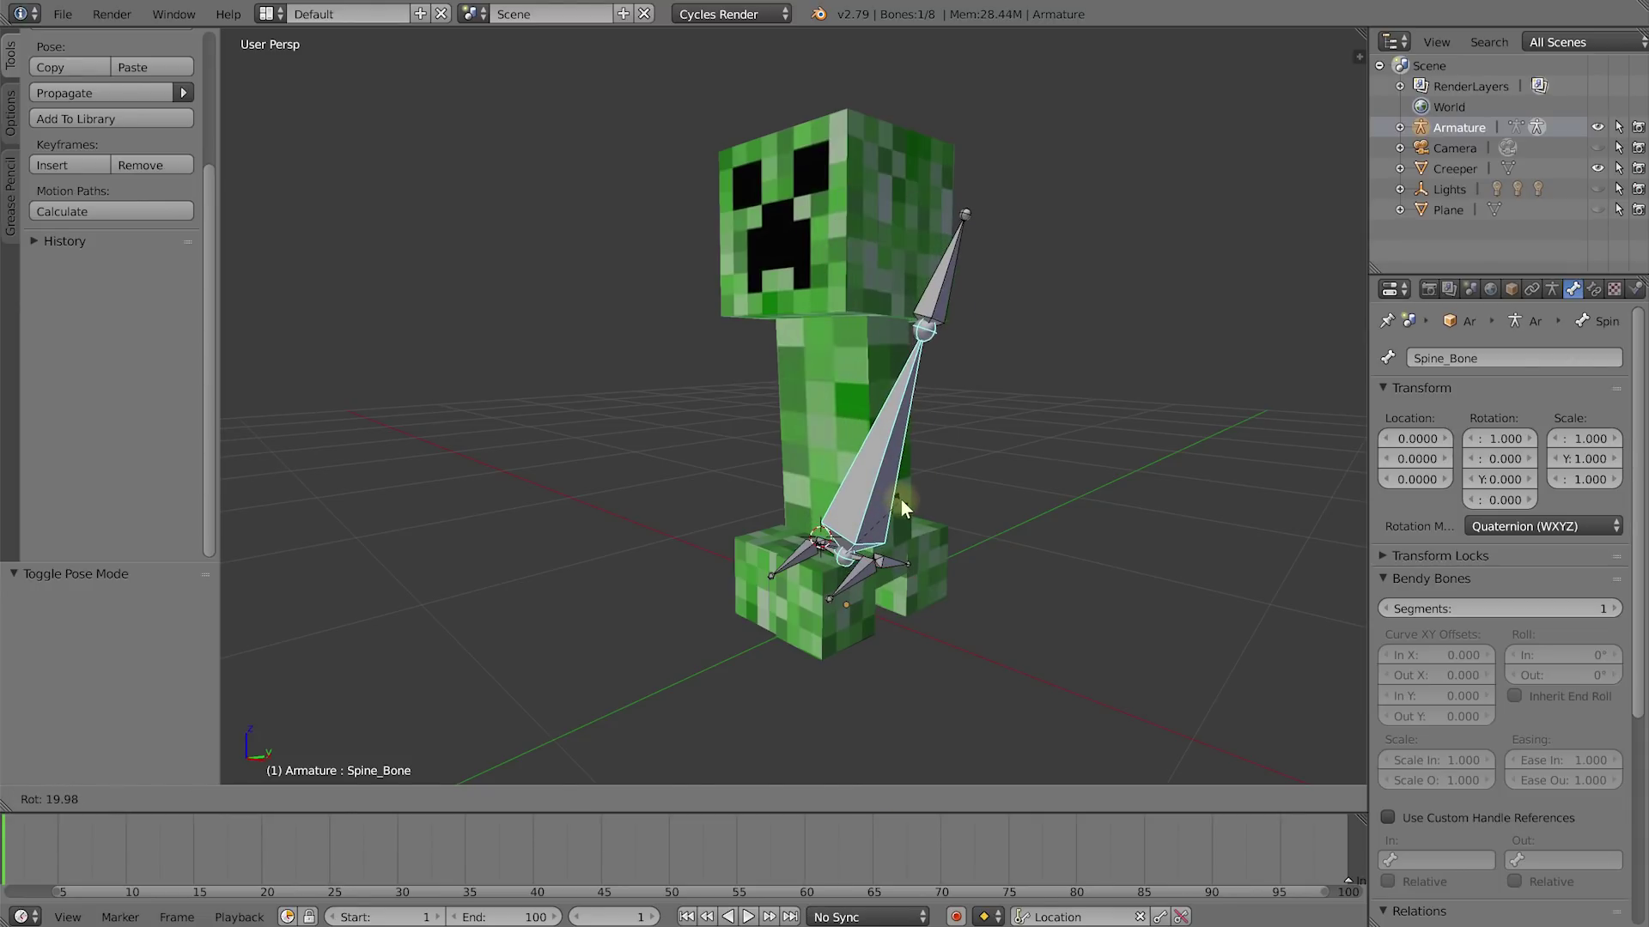
pyautogui.press('Escape')
# Step: Try rotating Hip_Left around the global X axis and freely, discarding both rotations
pyautogui.scroll(3, 850, 569)
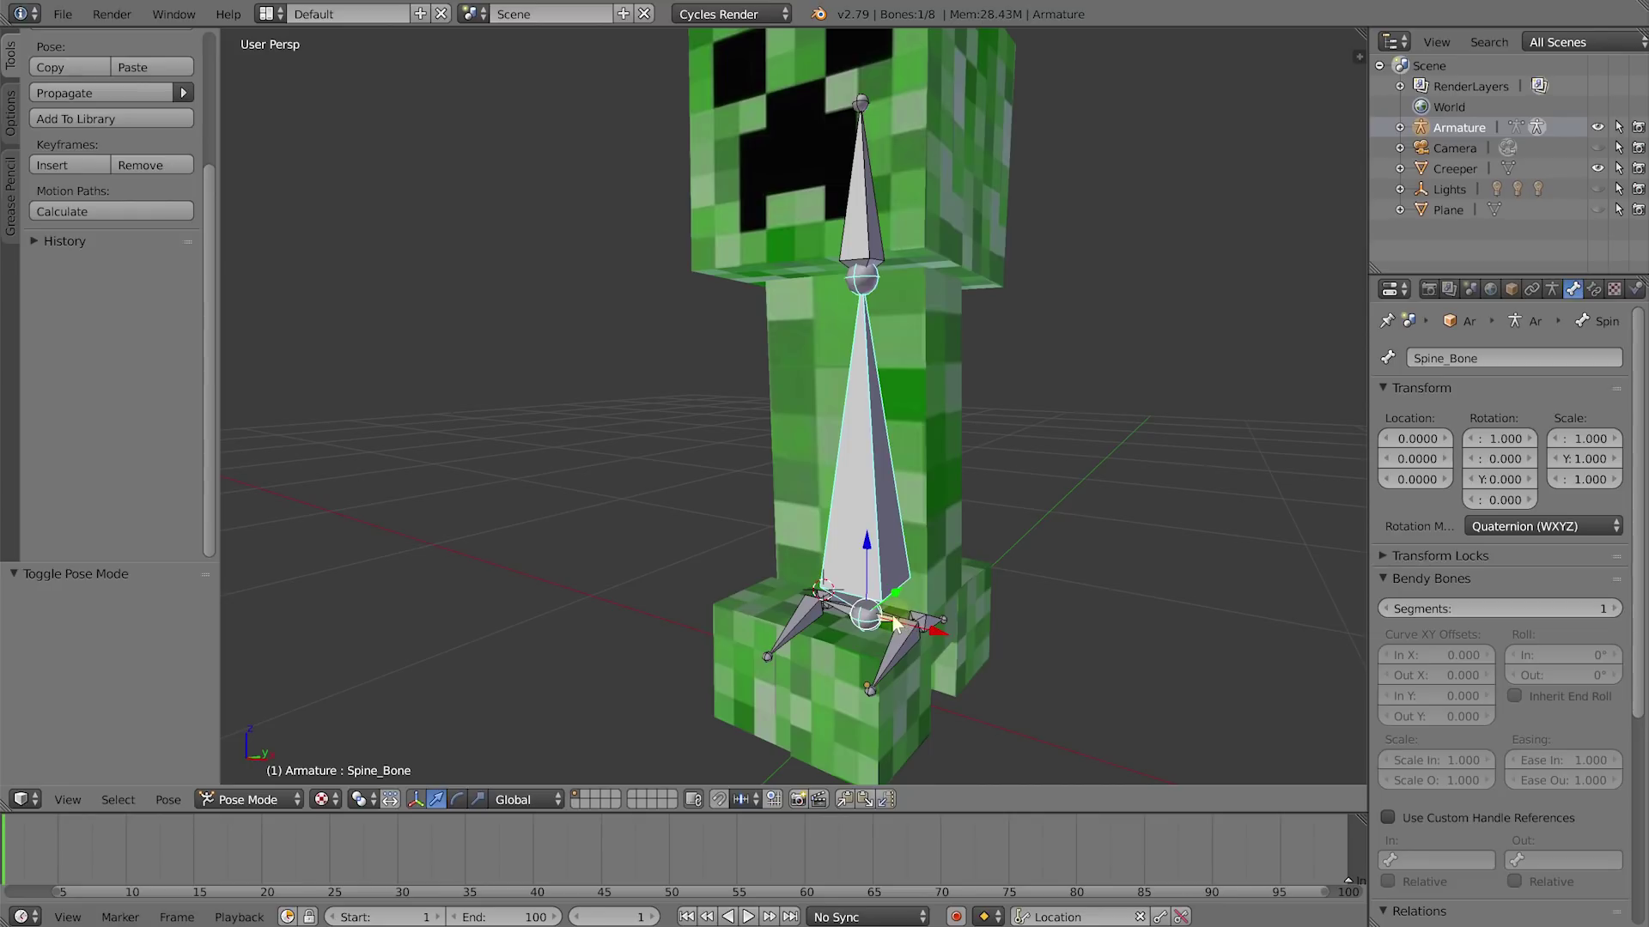
pyautogui.rightClick(890, 627)
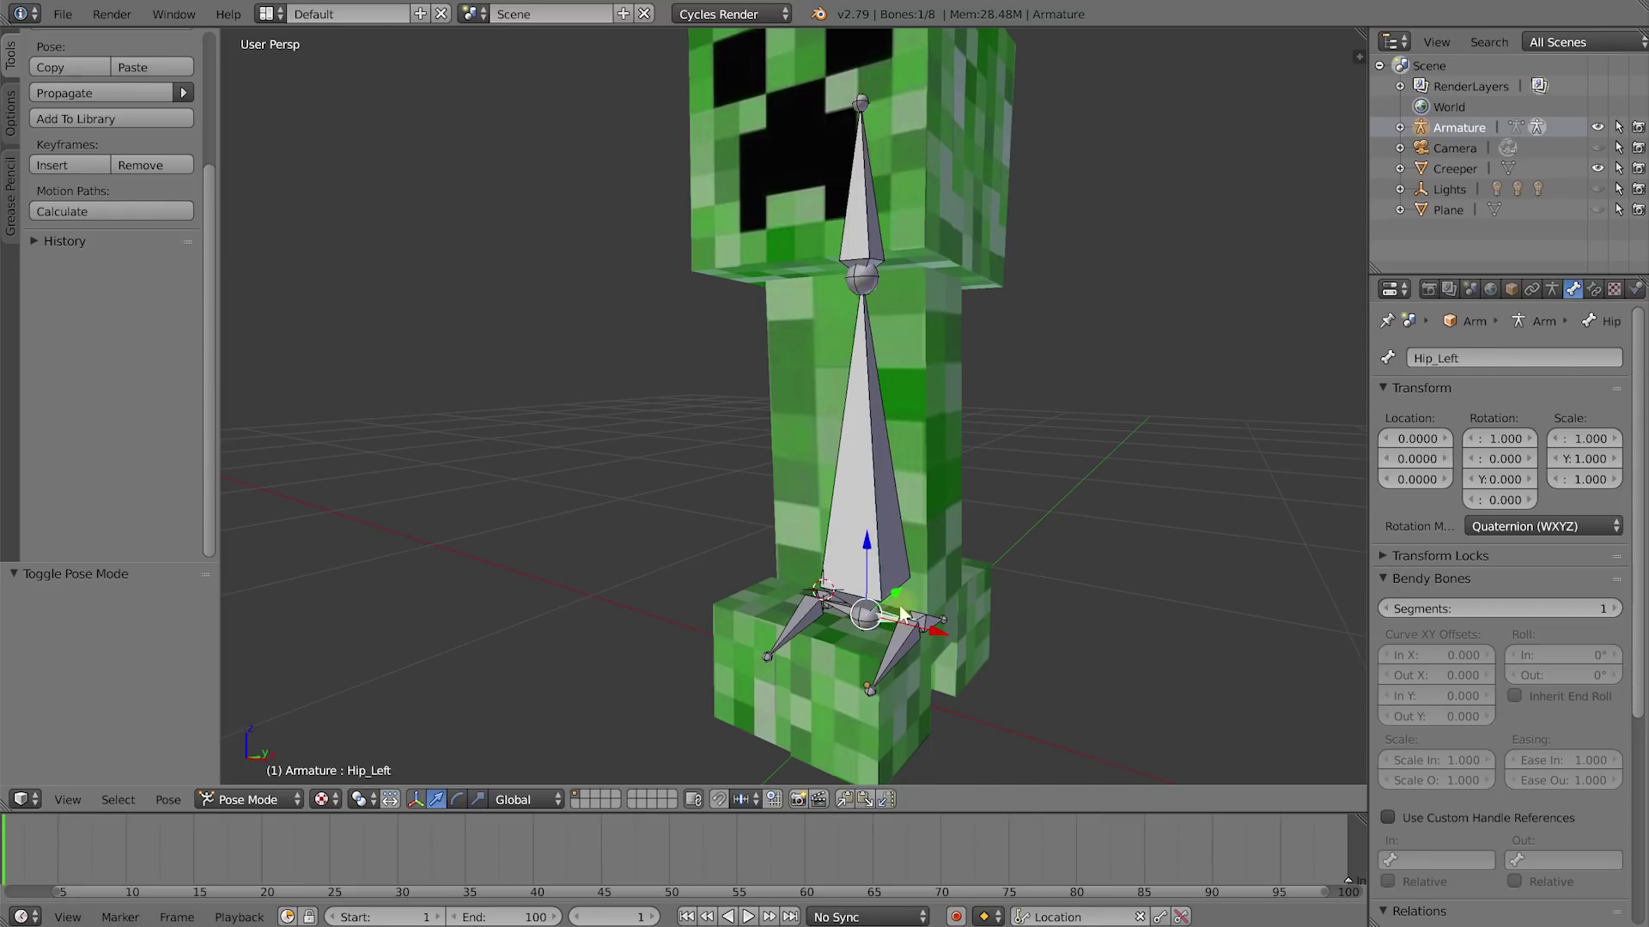
pyautogui.press('r')
pyautogui.press('x')
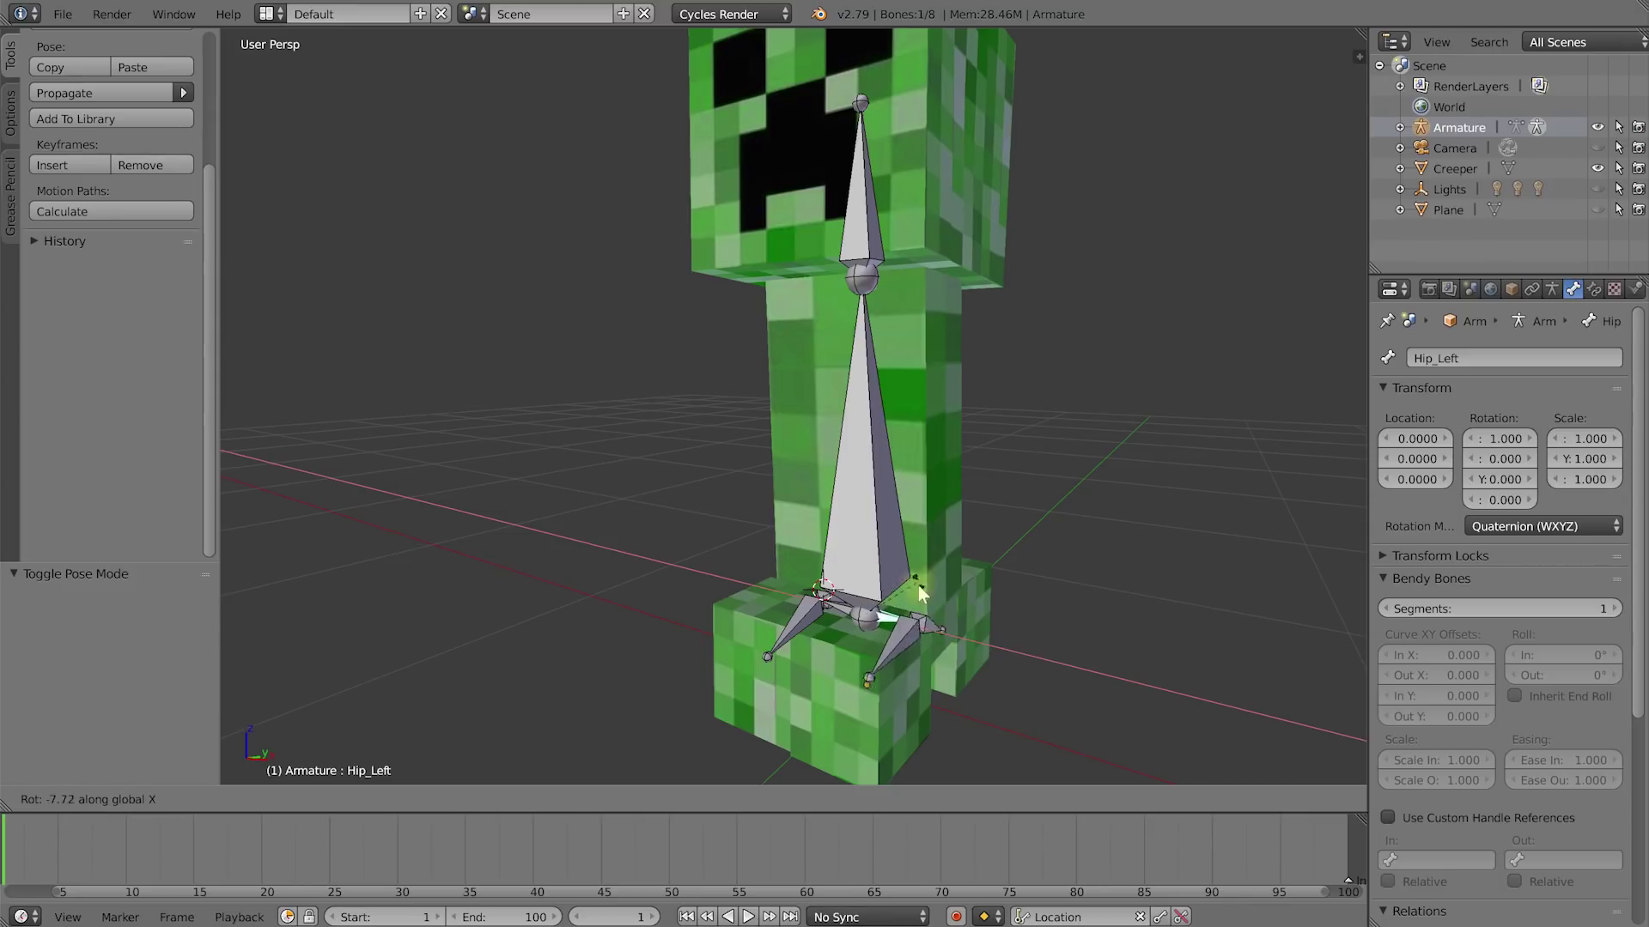
pyautogui.press('Escape')
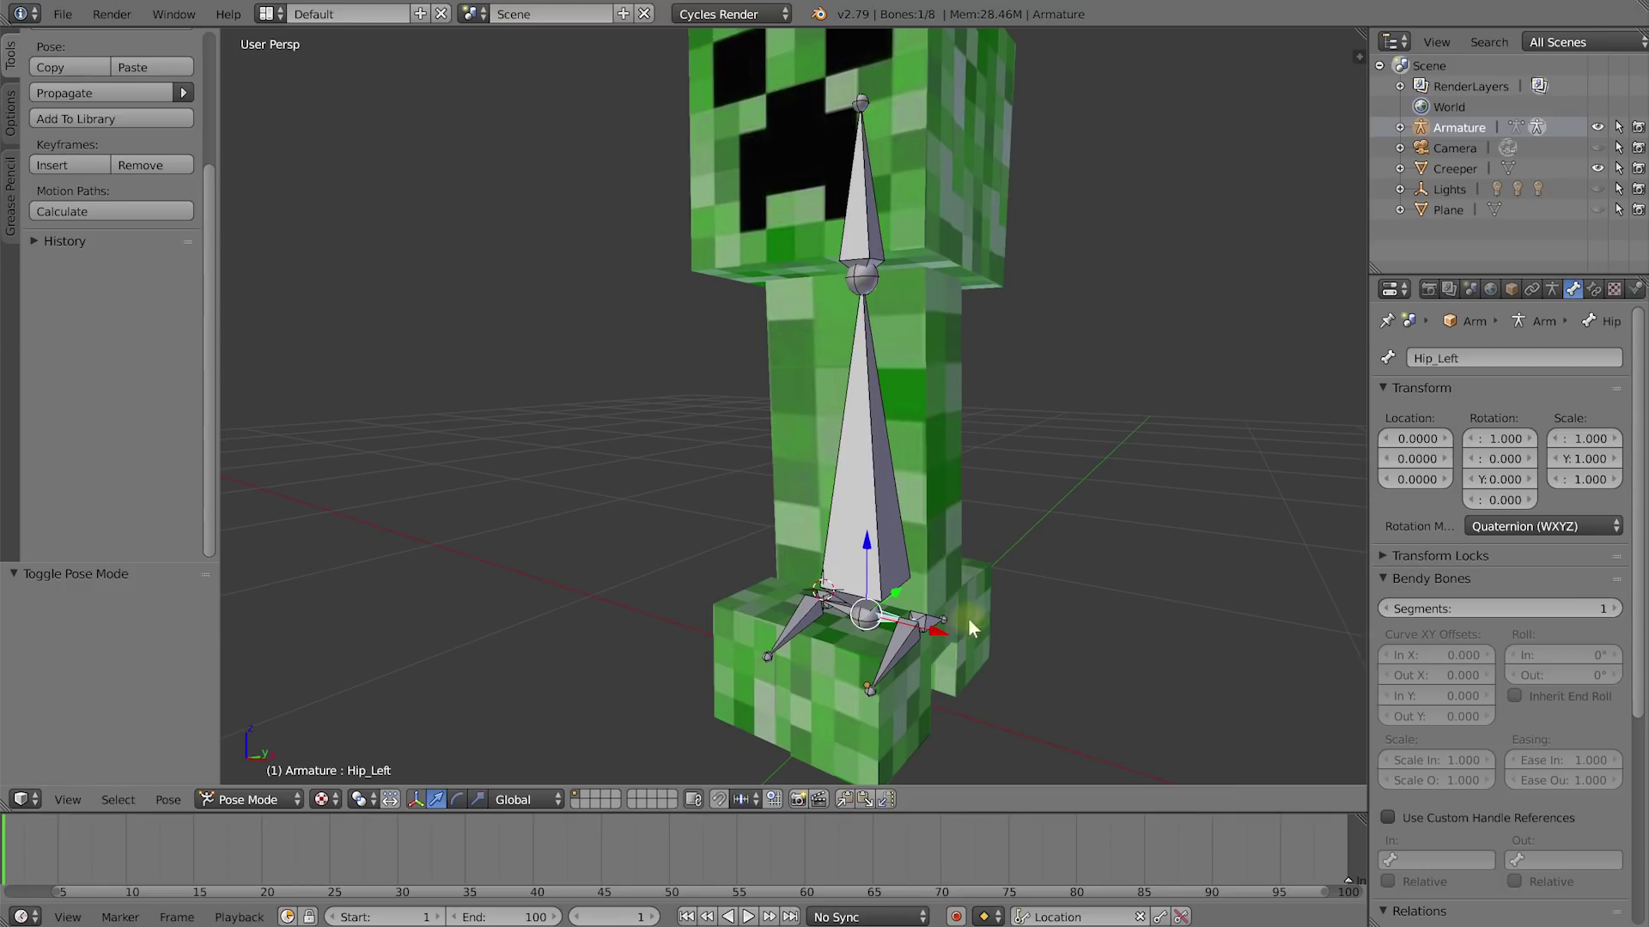
pyautogui.press('r')
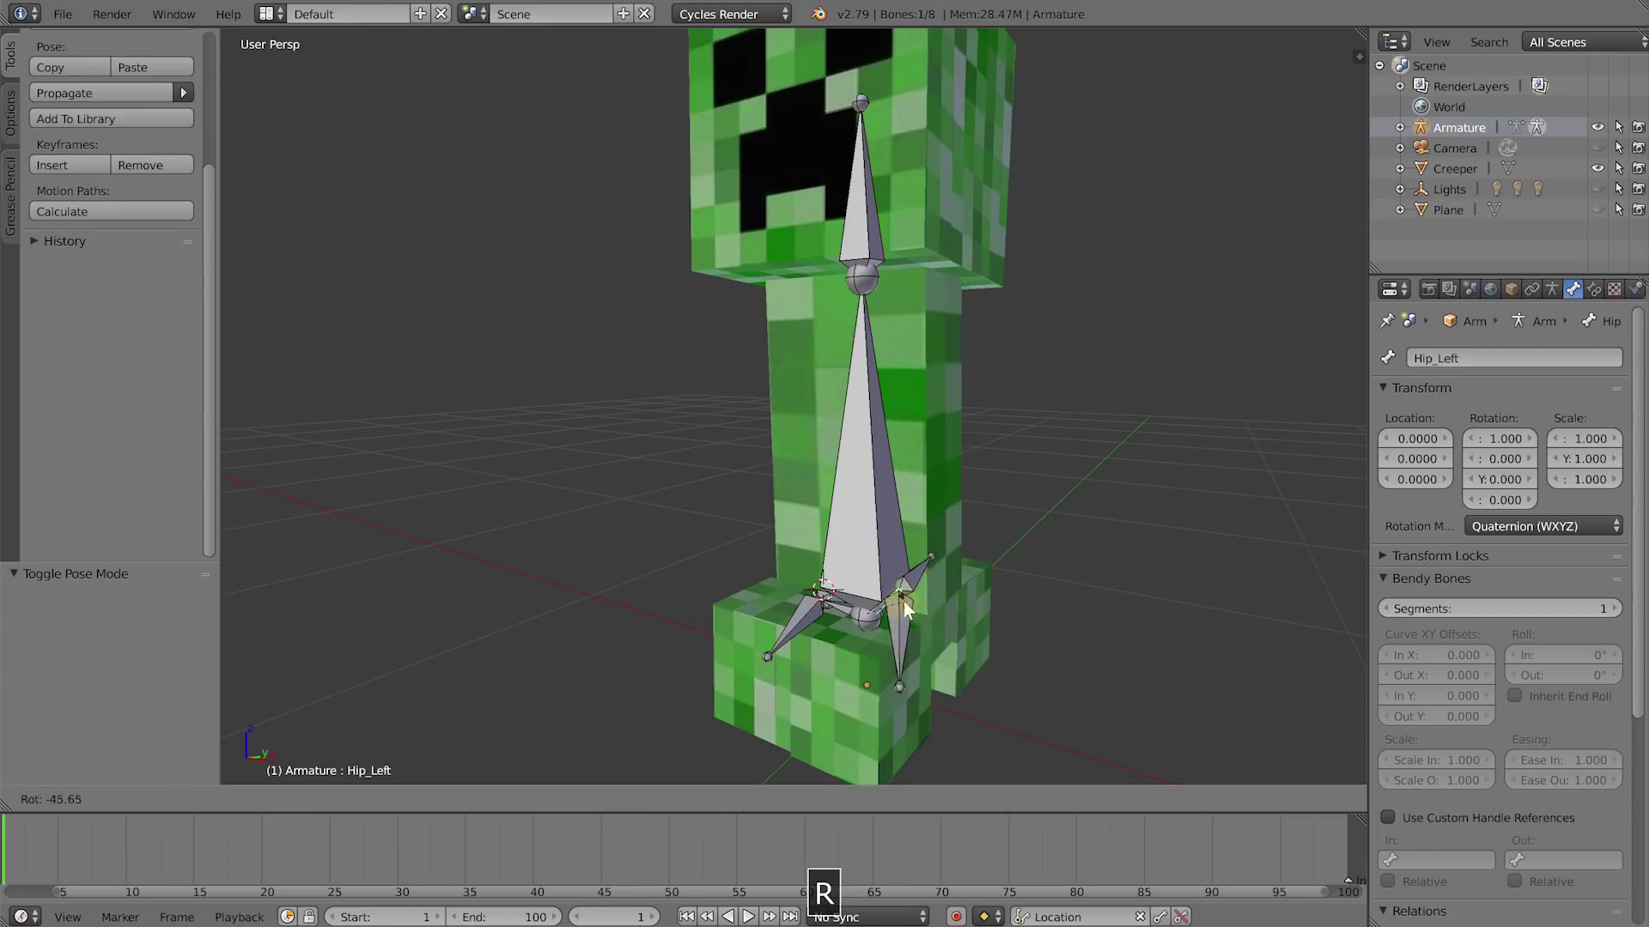
pyautogui.click(912, 643)
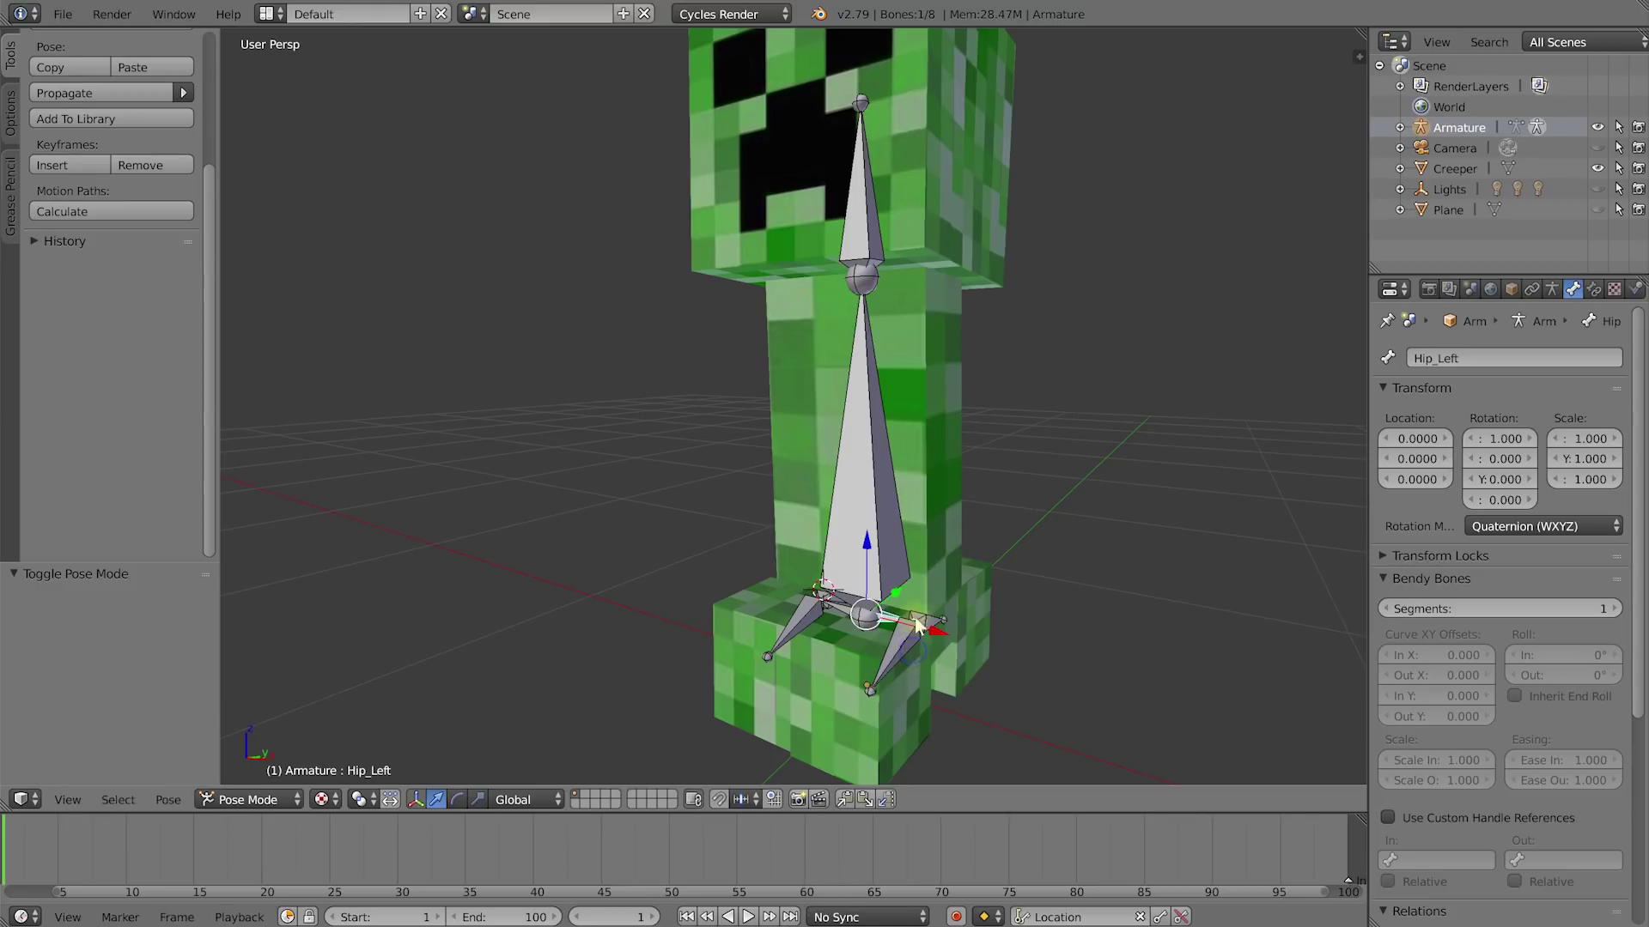
pyautogui.scroll(-3, 971, 415)
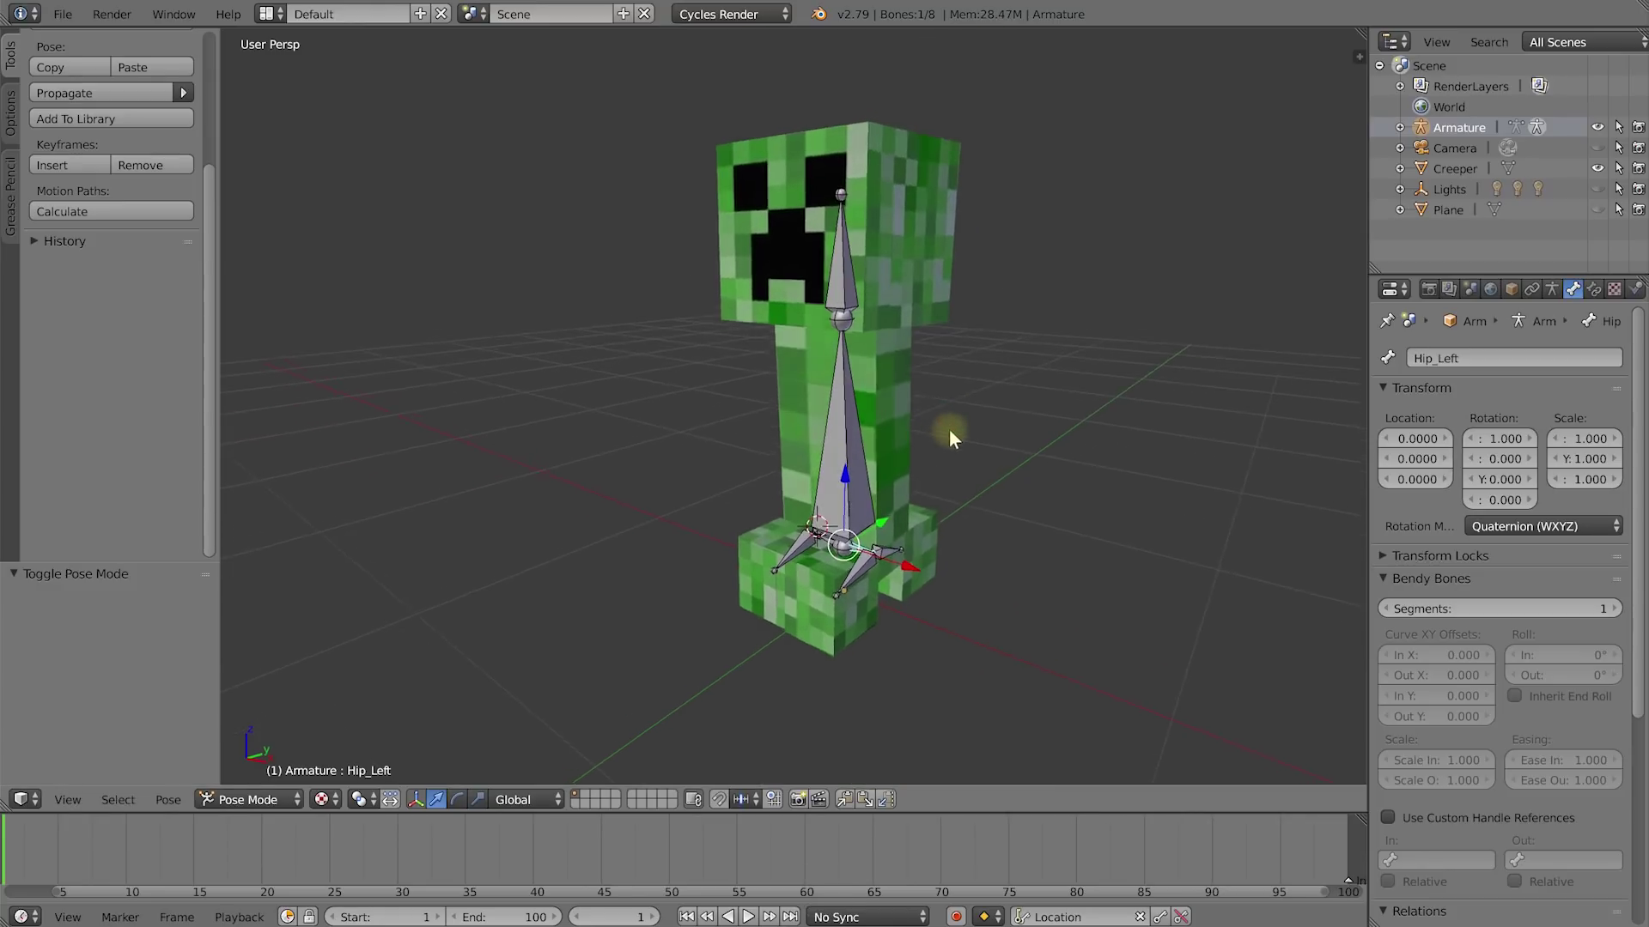
pyautogui.hotkey('ctrl', 'Tab')
pyautogui.rightClick(902, 275)
pyautogui.rightClick(864, 403)
pyautogui.hotkey('ctrl', 'Tab')
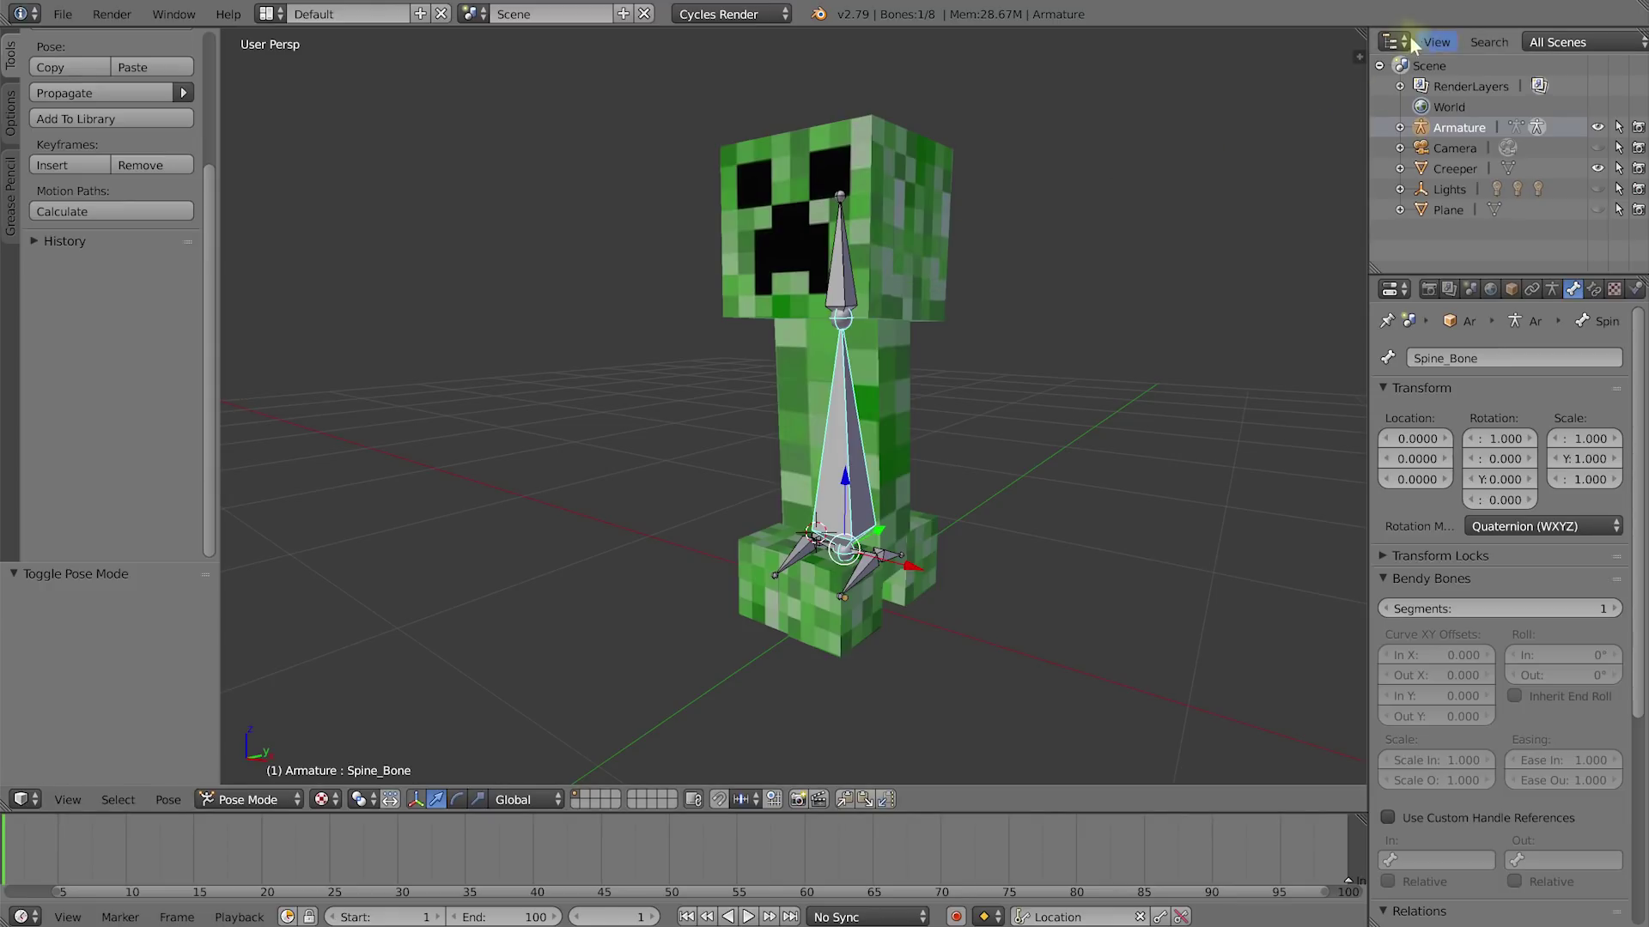
# Step: Parent the Creeper mesh to the Armature using With Automatic Weights
pyautogui.click(1446, 167)
pyautogui.moveTo(1424, 167); pyautogui.dragTo(1418, 126)
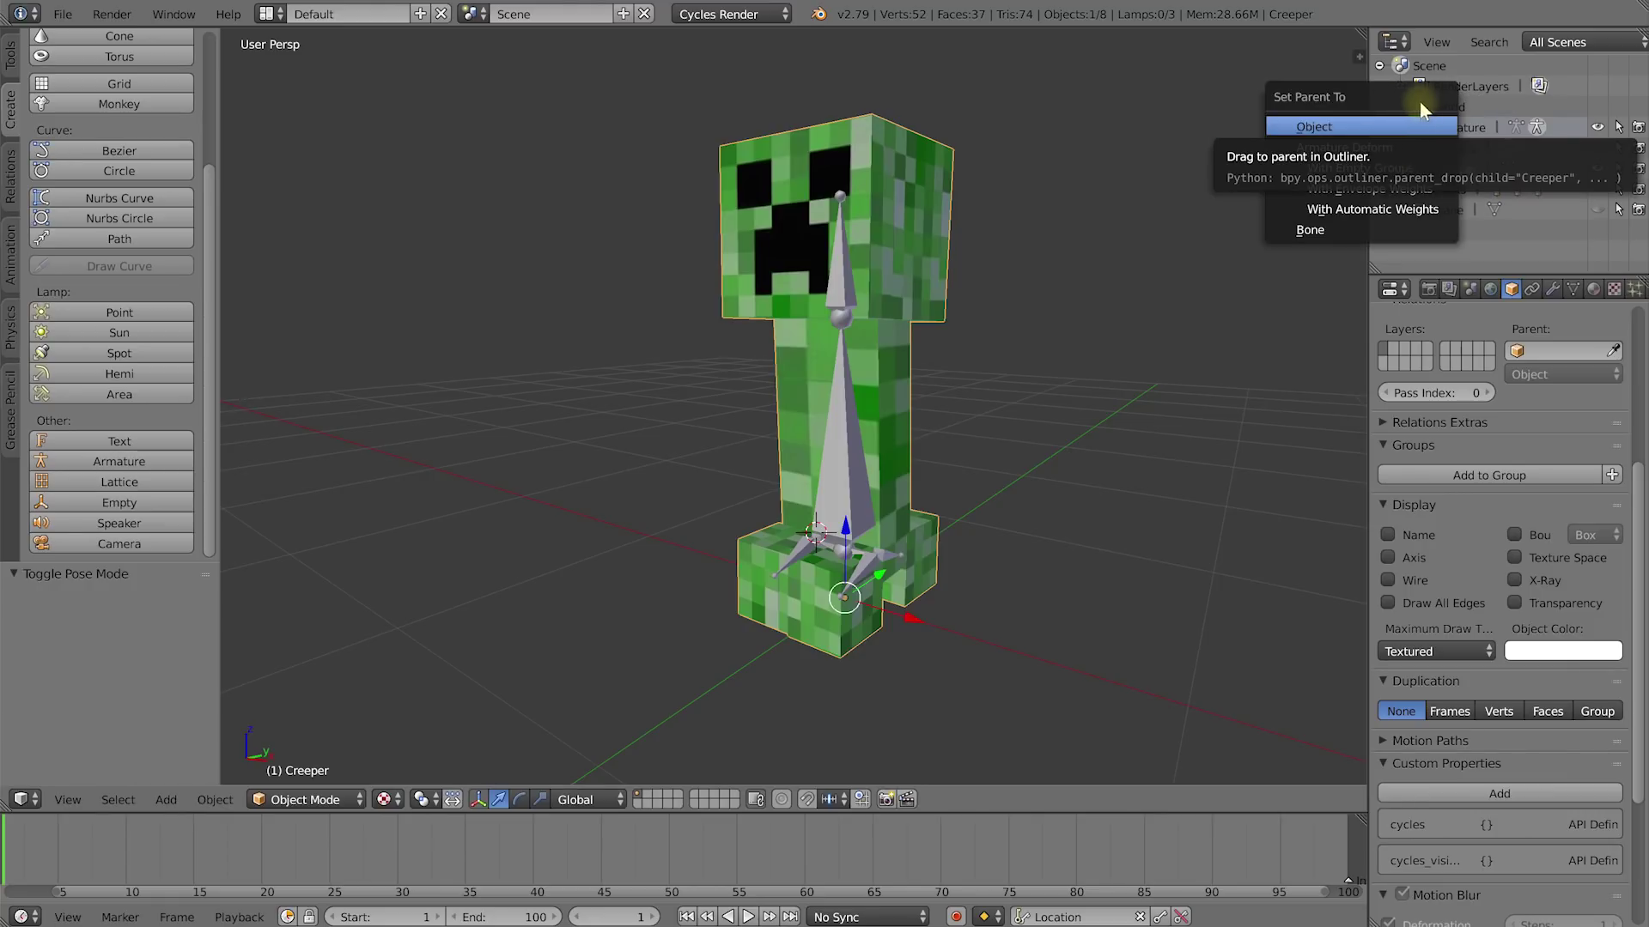
pyautogui.click(1367, 214)
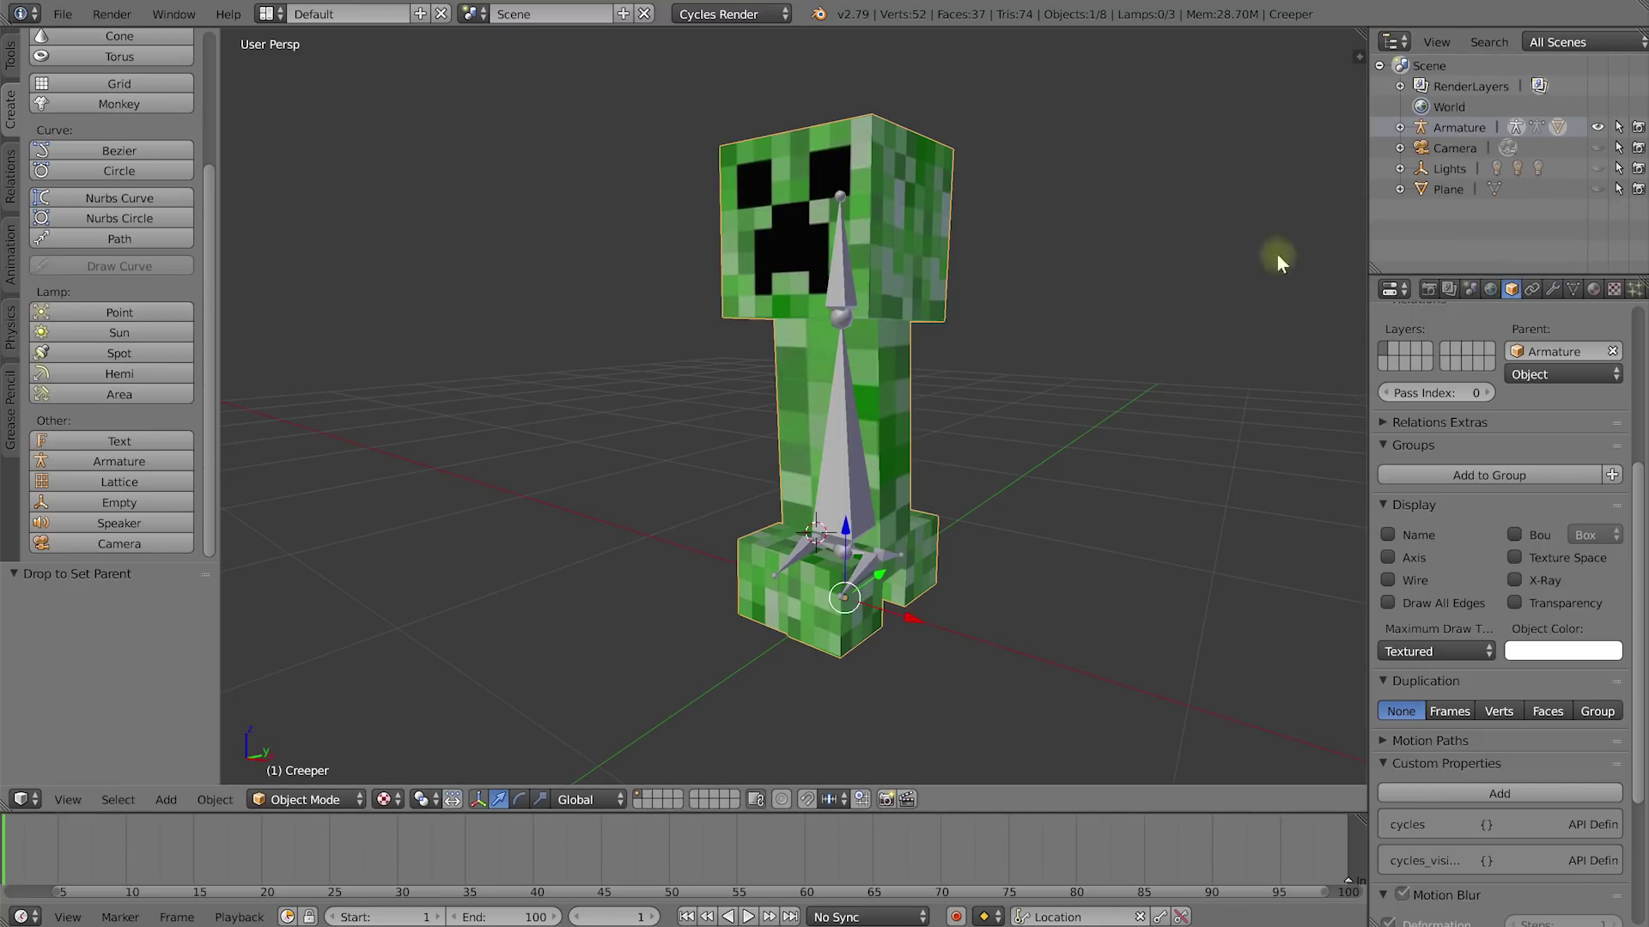
# Step: Return the armature to Pose Mode and rotate Spine_Bone by about 6.7° to tilt the Creeper's body
pyautogui.rightClick(851, 474)
pyautogui.hotkey('ctrl', 'Tab')
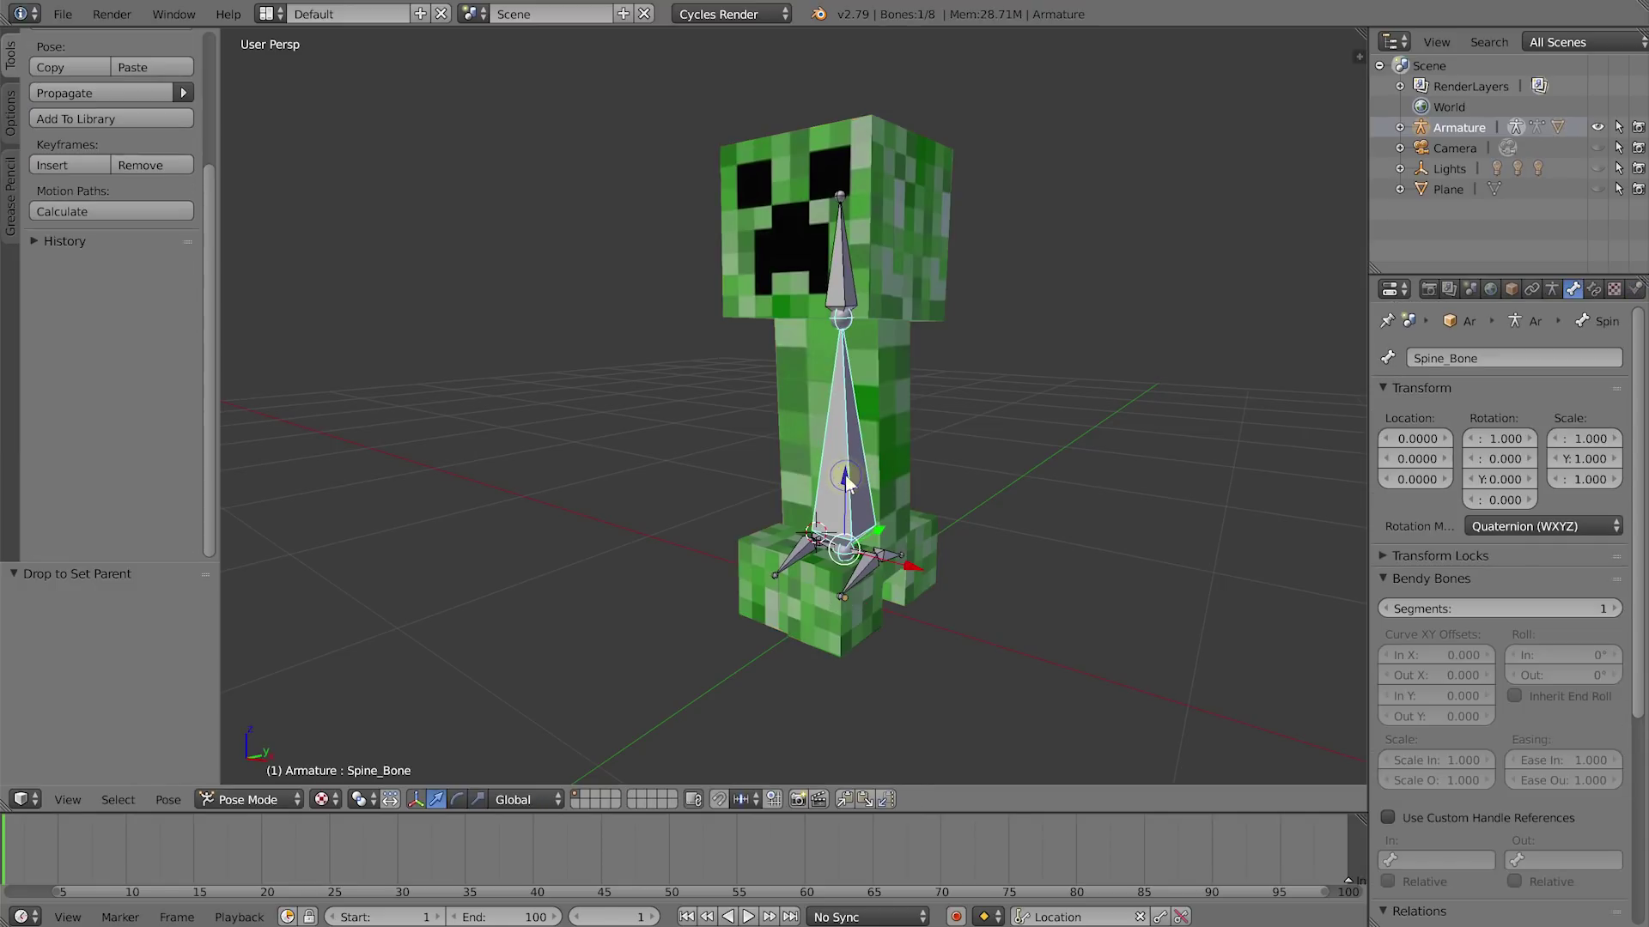
pyautogui.click(249, 799)
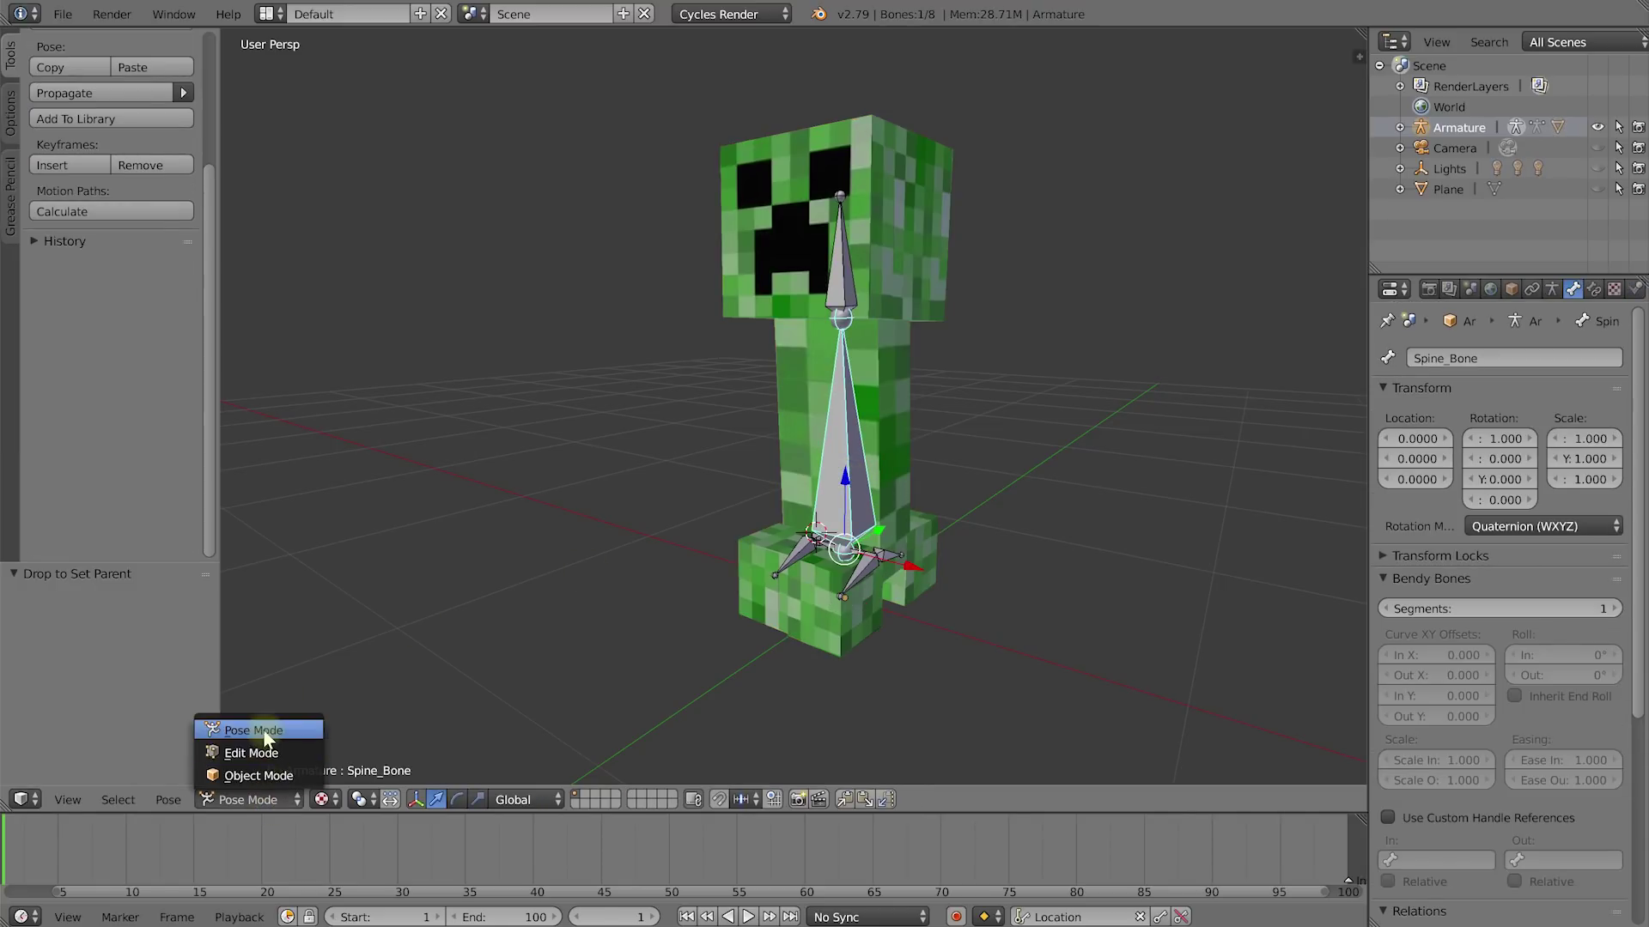
pyautogui.click(269, 732)
pyautogui.press('r')
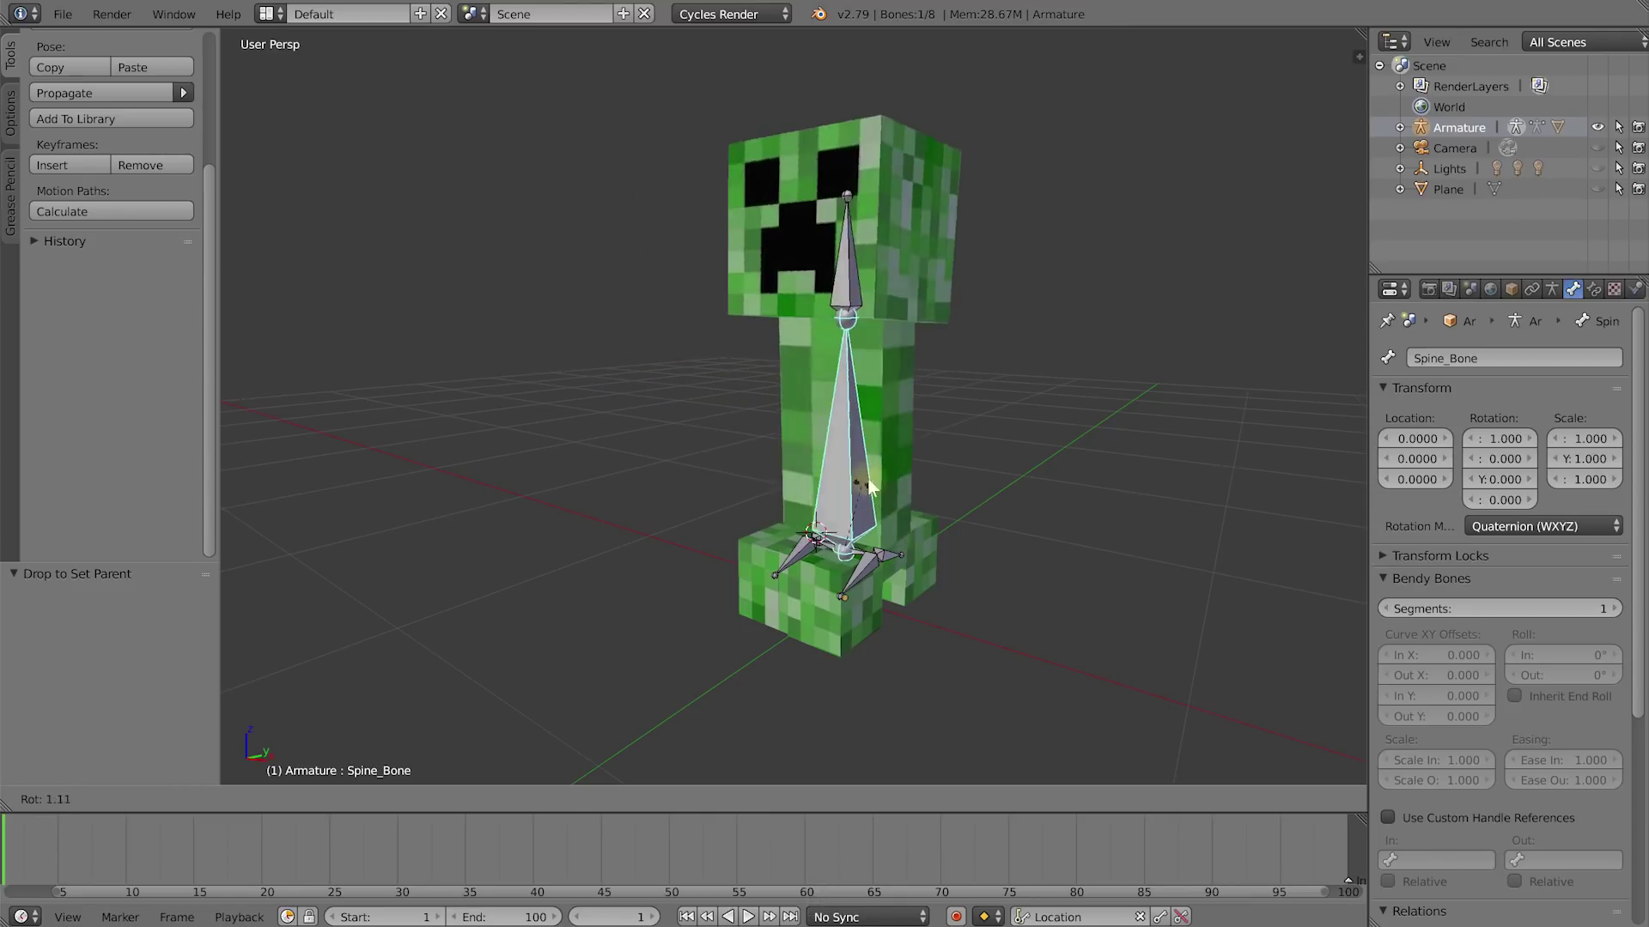
pyautogui.click(876, 292)
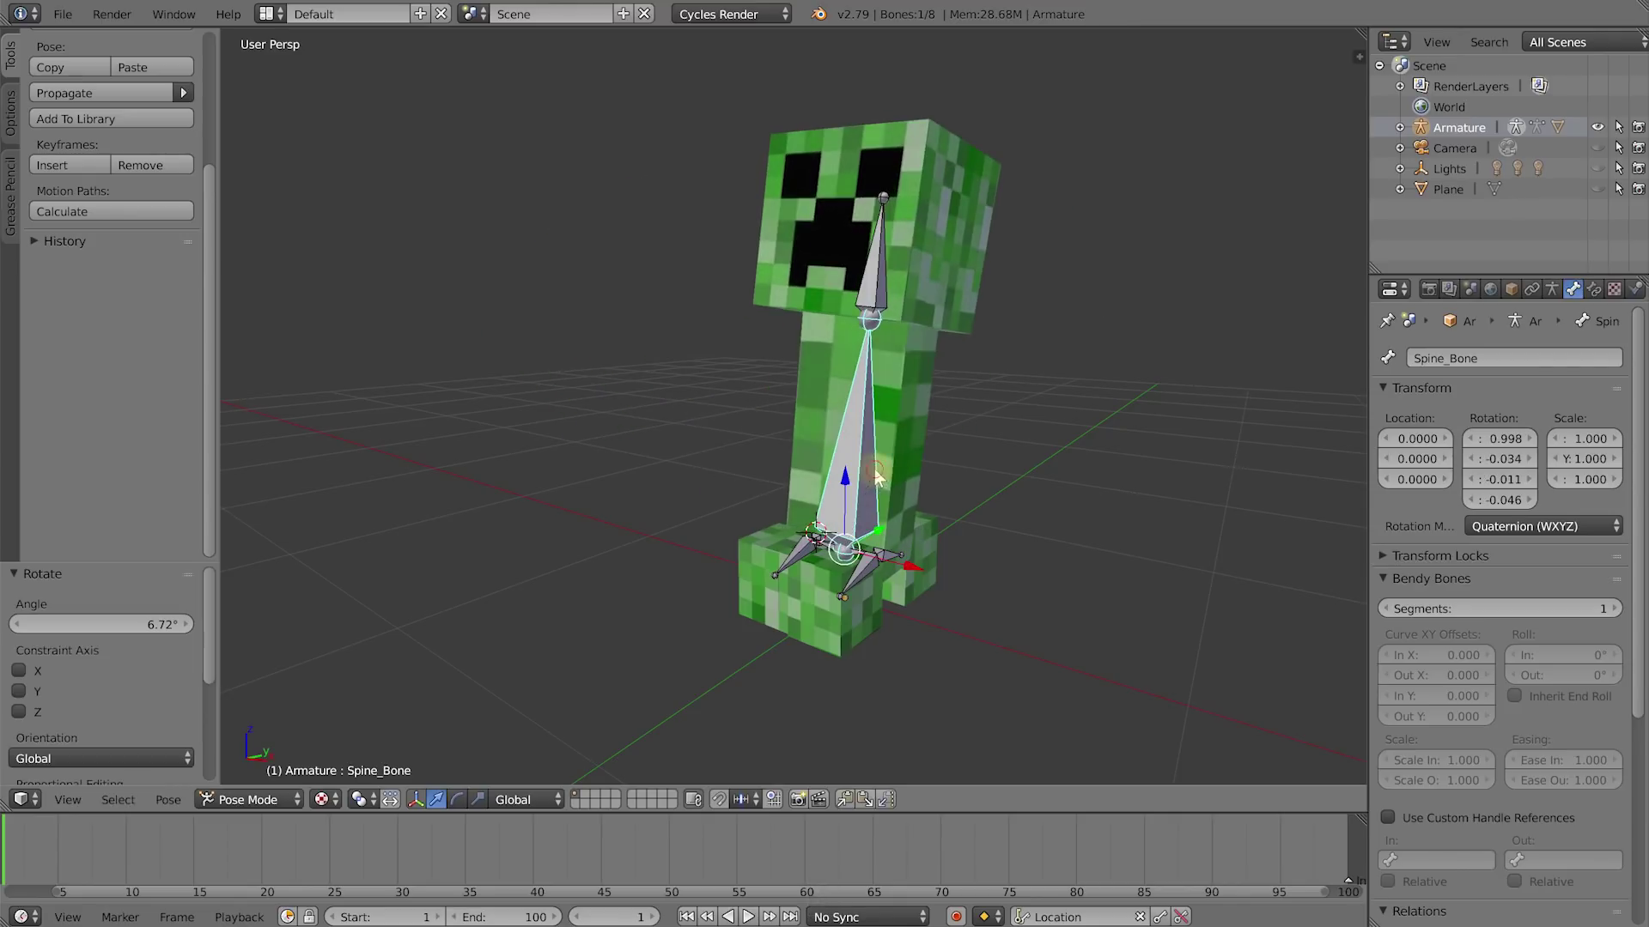
# Step: Rotate Head_Bone by about -11.7° to tilt the Creeper's head back against the body's lean
pyautogui.rightClick(884, 270)
pyautogui.press('r')
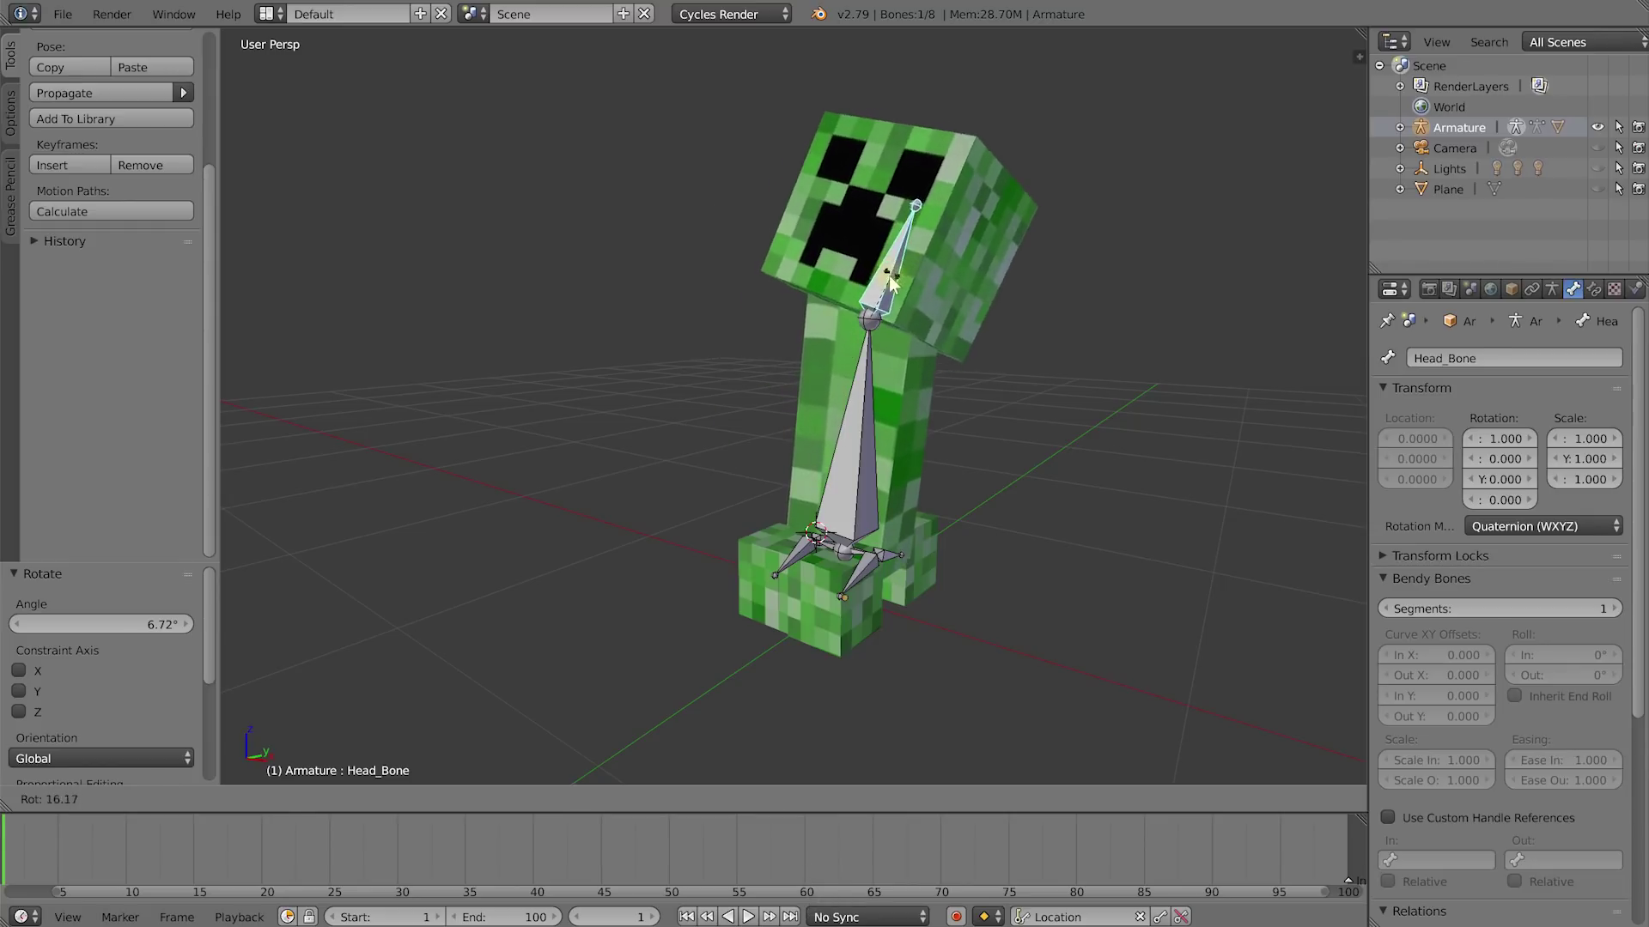
pyautogui.click(861, 289)
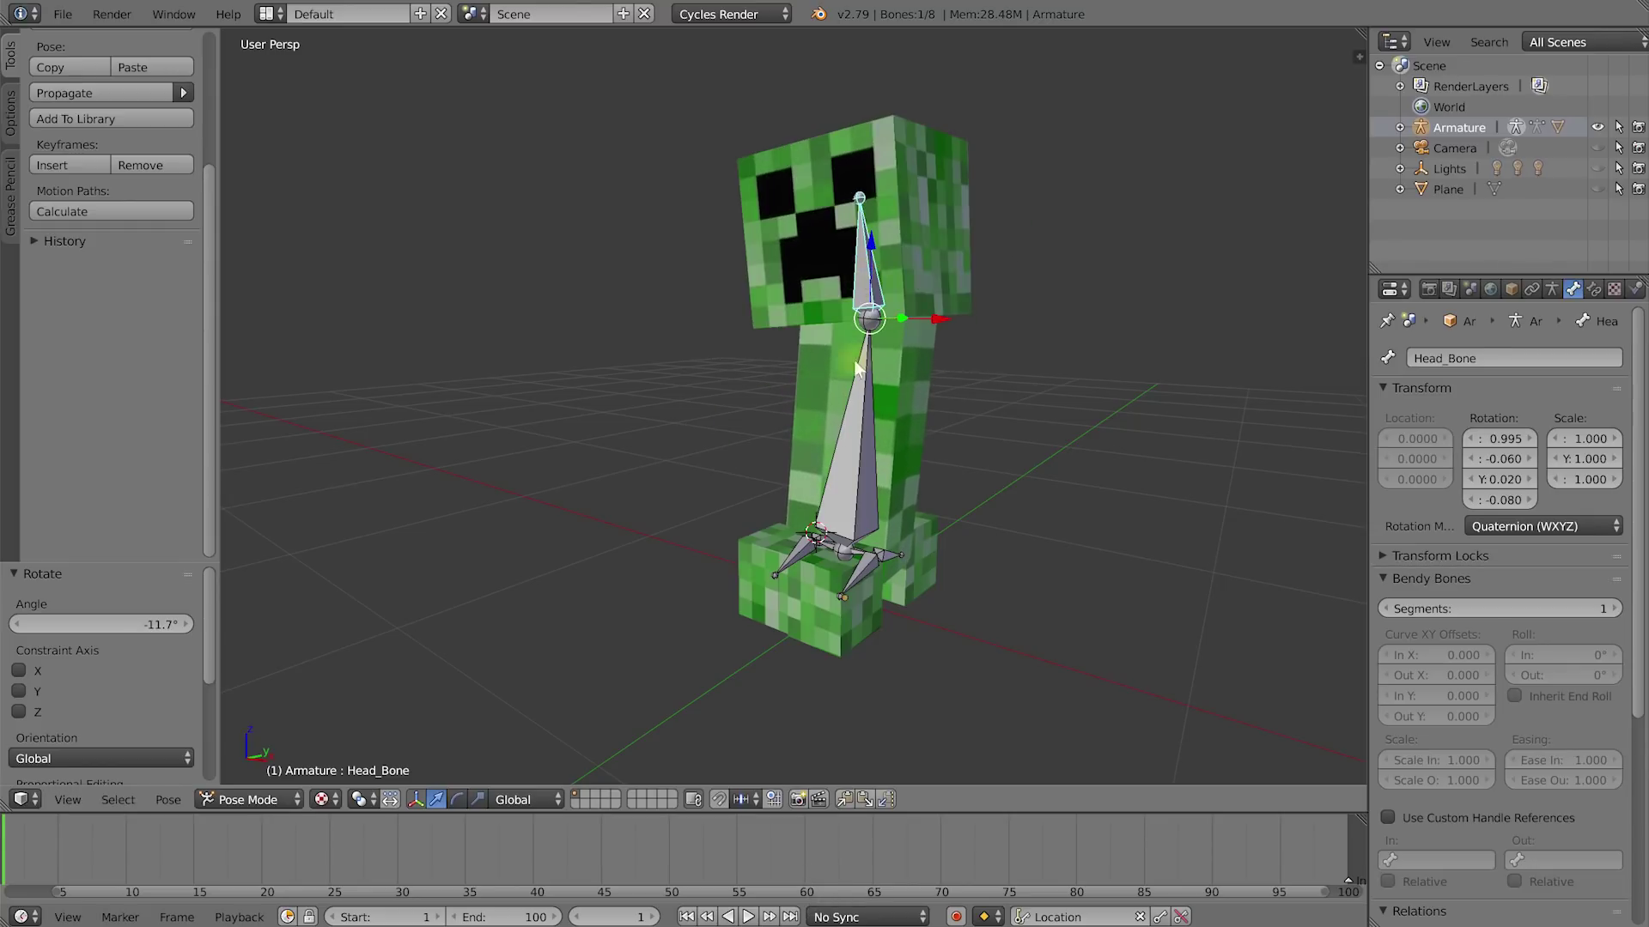
# Step: Rotate the Hip_Left bone by about -9.15° around the global X axis to test the feet's deformation
pyautogui.rightClick(859, 558)
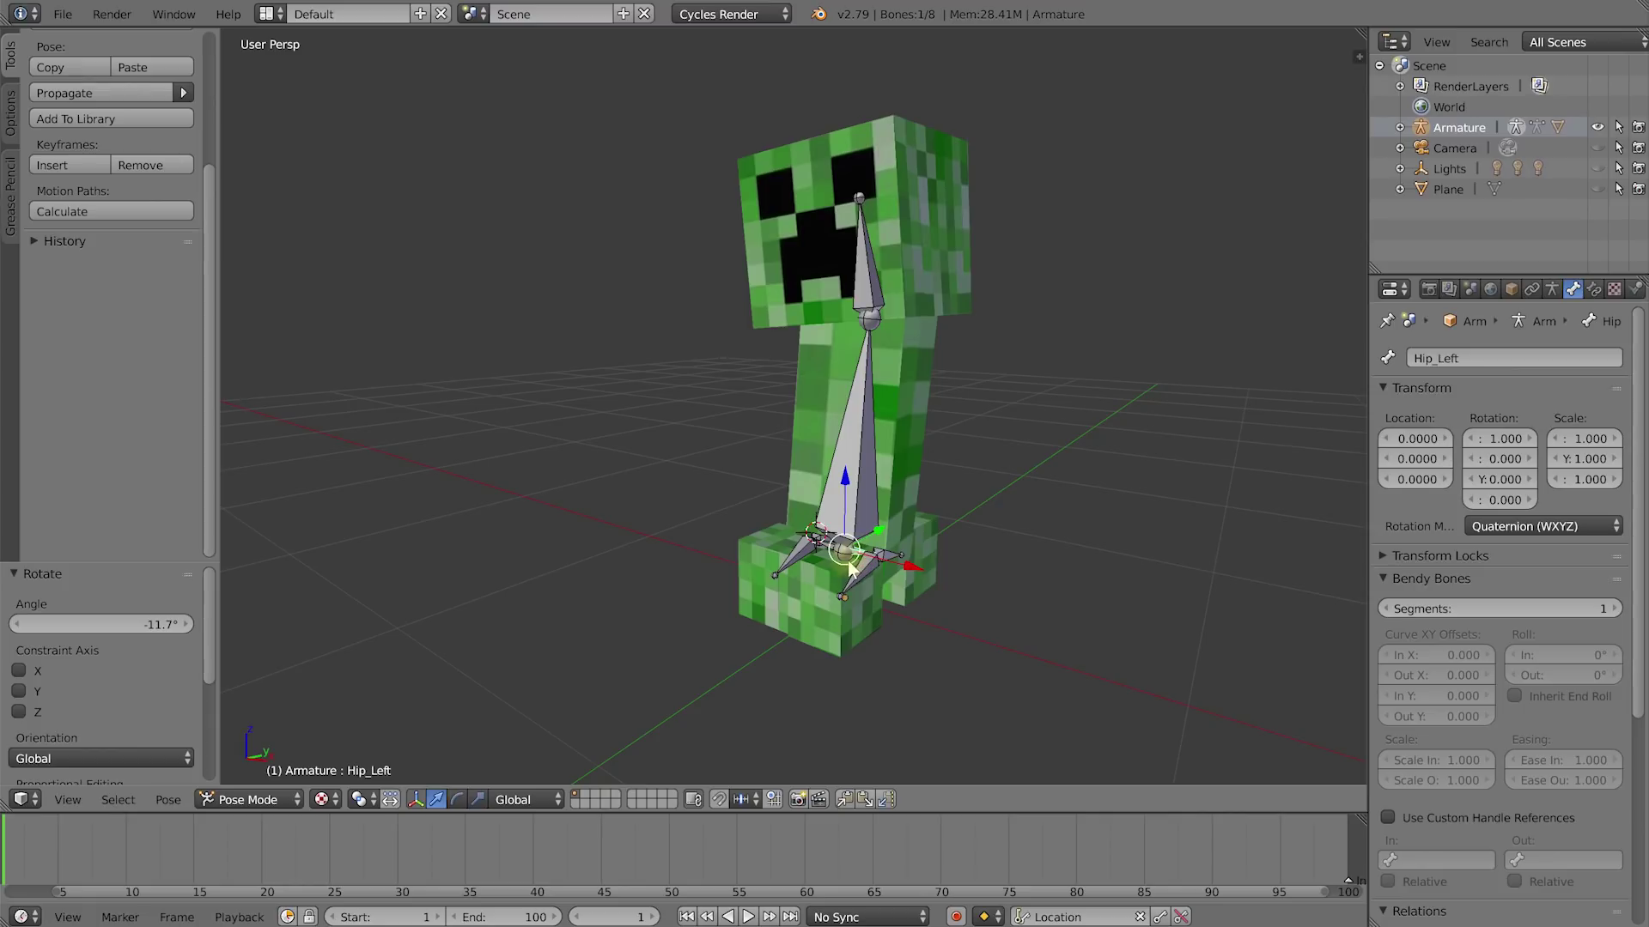
pyautogui.press('r')
pyautogui.press('x')
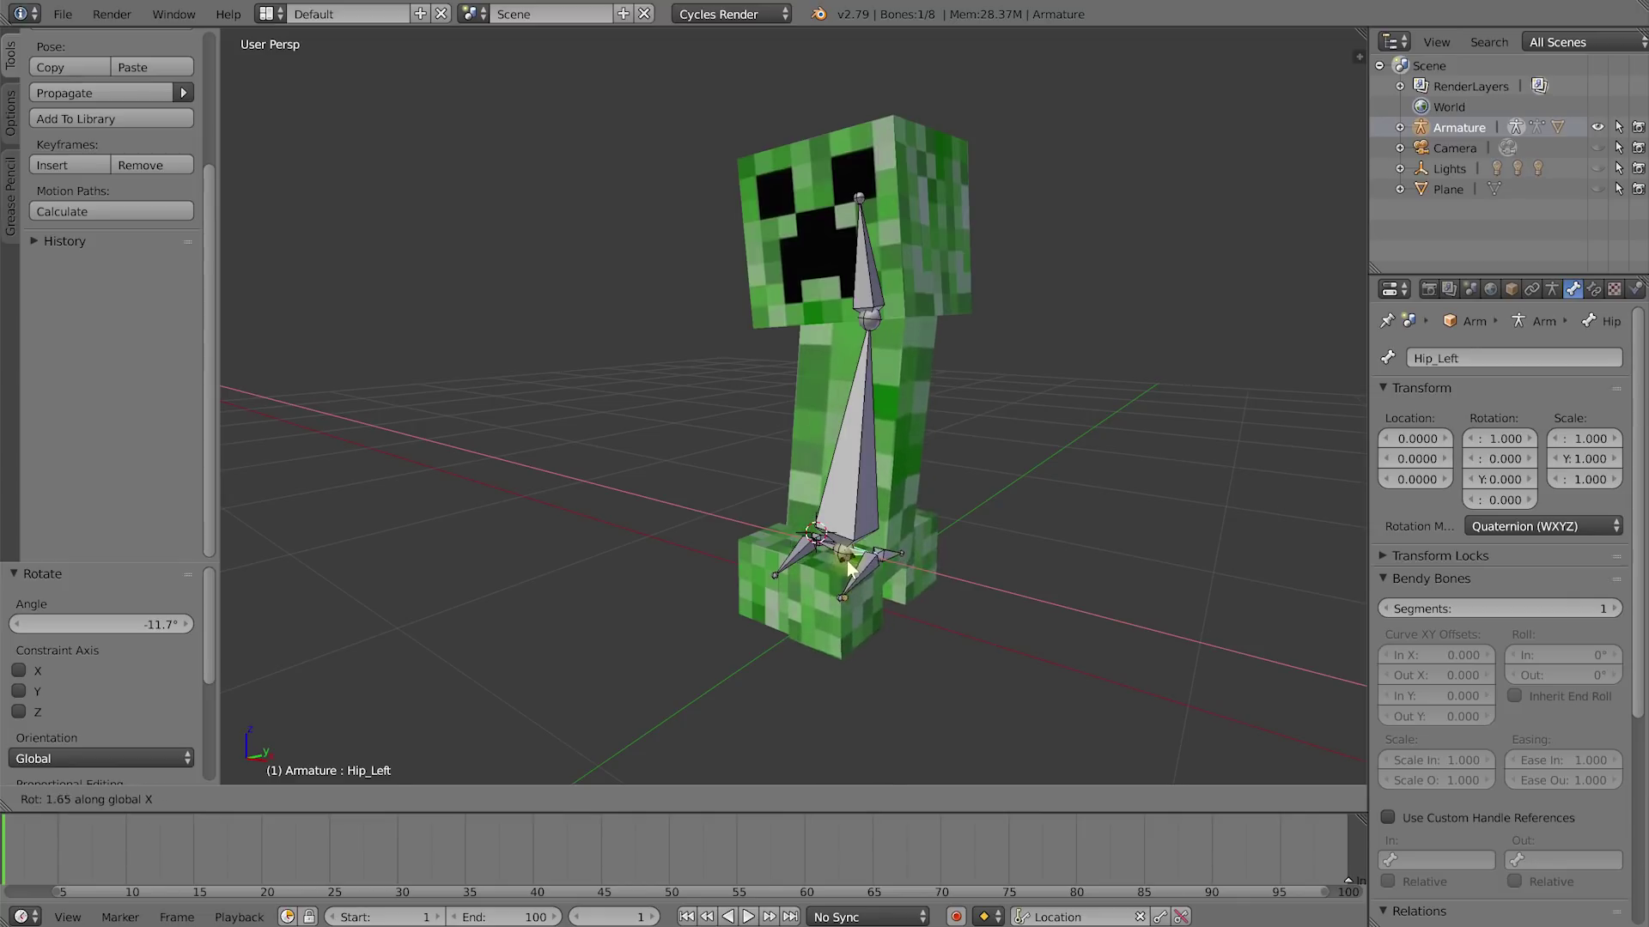
pyautogui.click(846, 560)
pyautogui.moveTo(884, 550); pyautogui.dragTo(939, 543, button='middle')
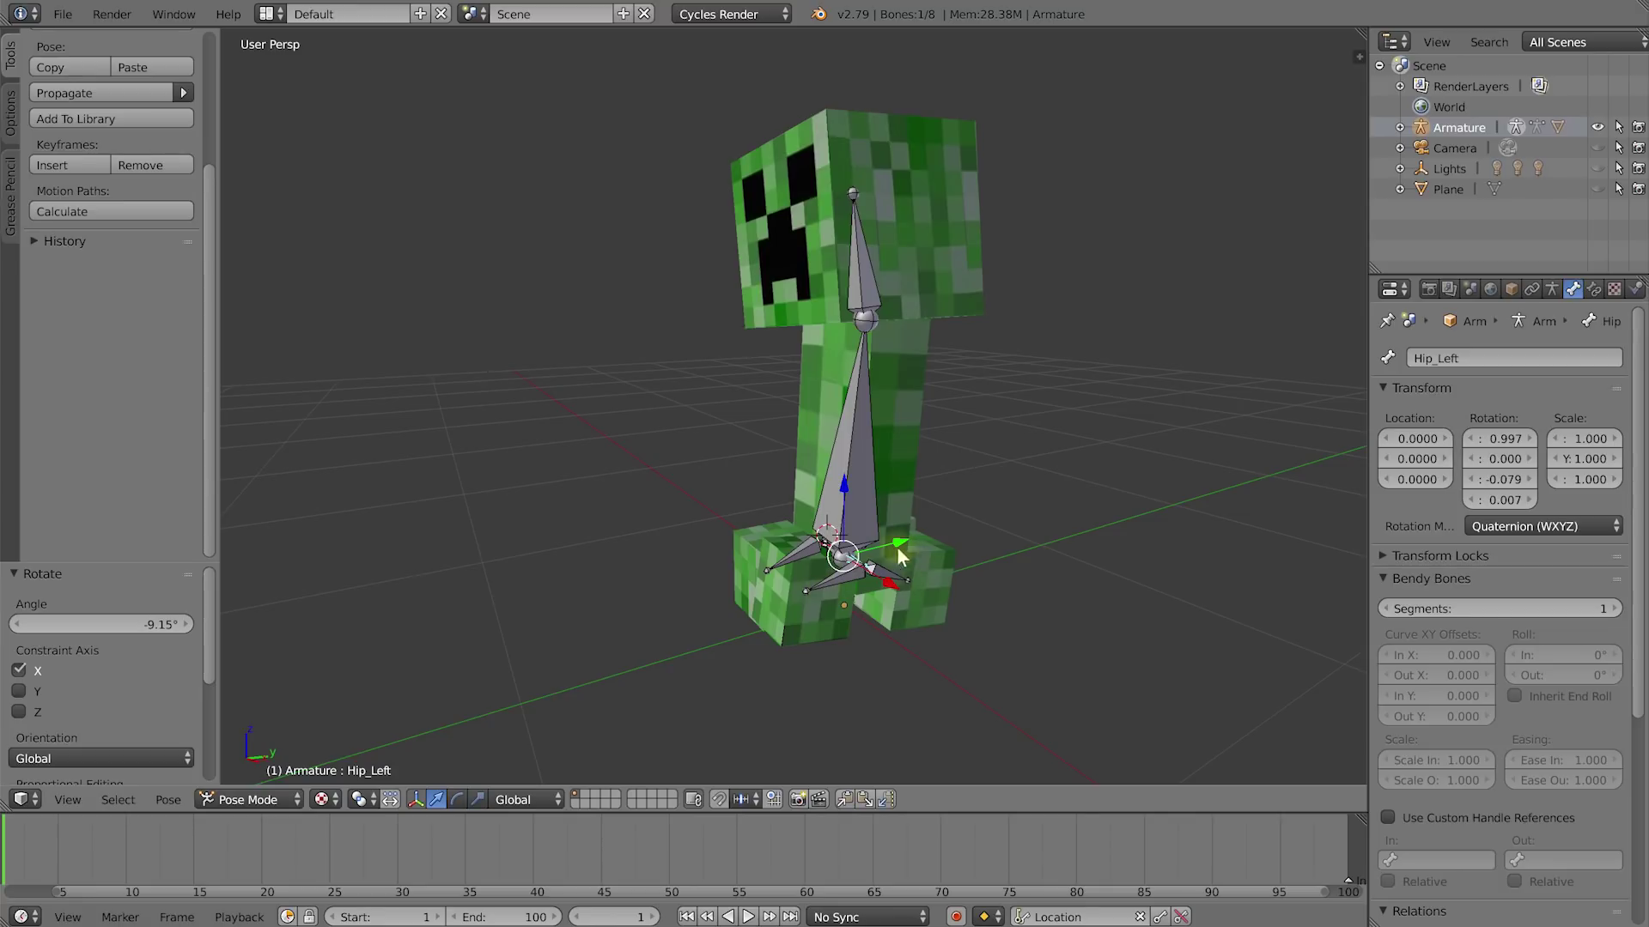
# Step: Switch the Creeper mesh to Weight Paint mode
pyautogui.rightClick(921, 255)
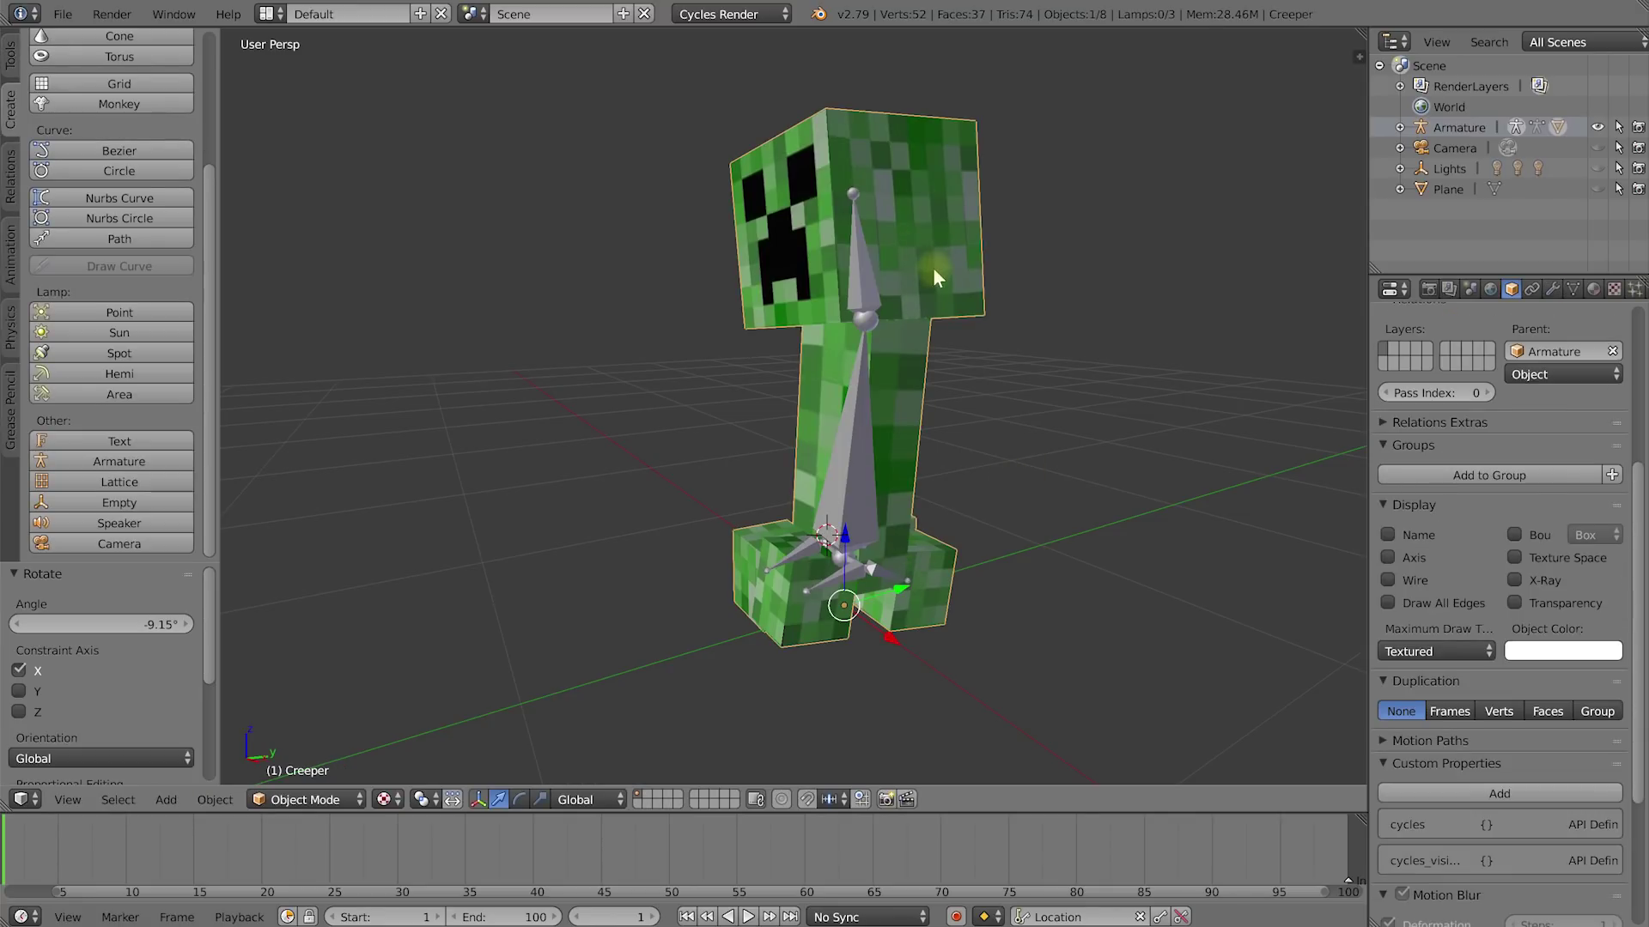
pyautogui.click(335, 798)
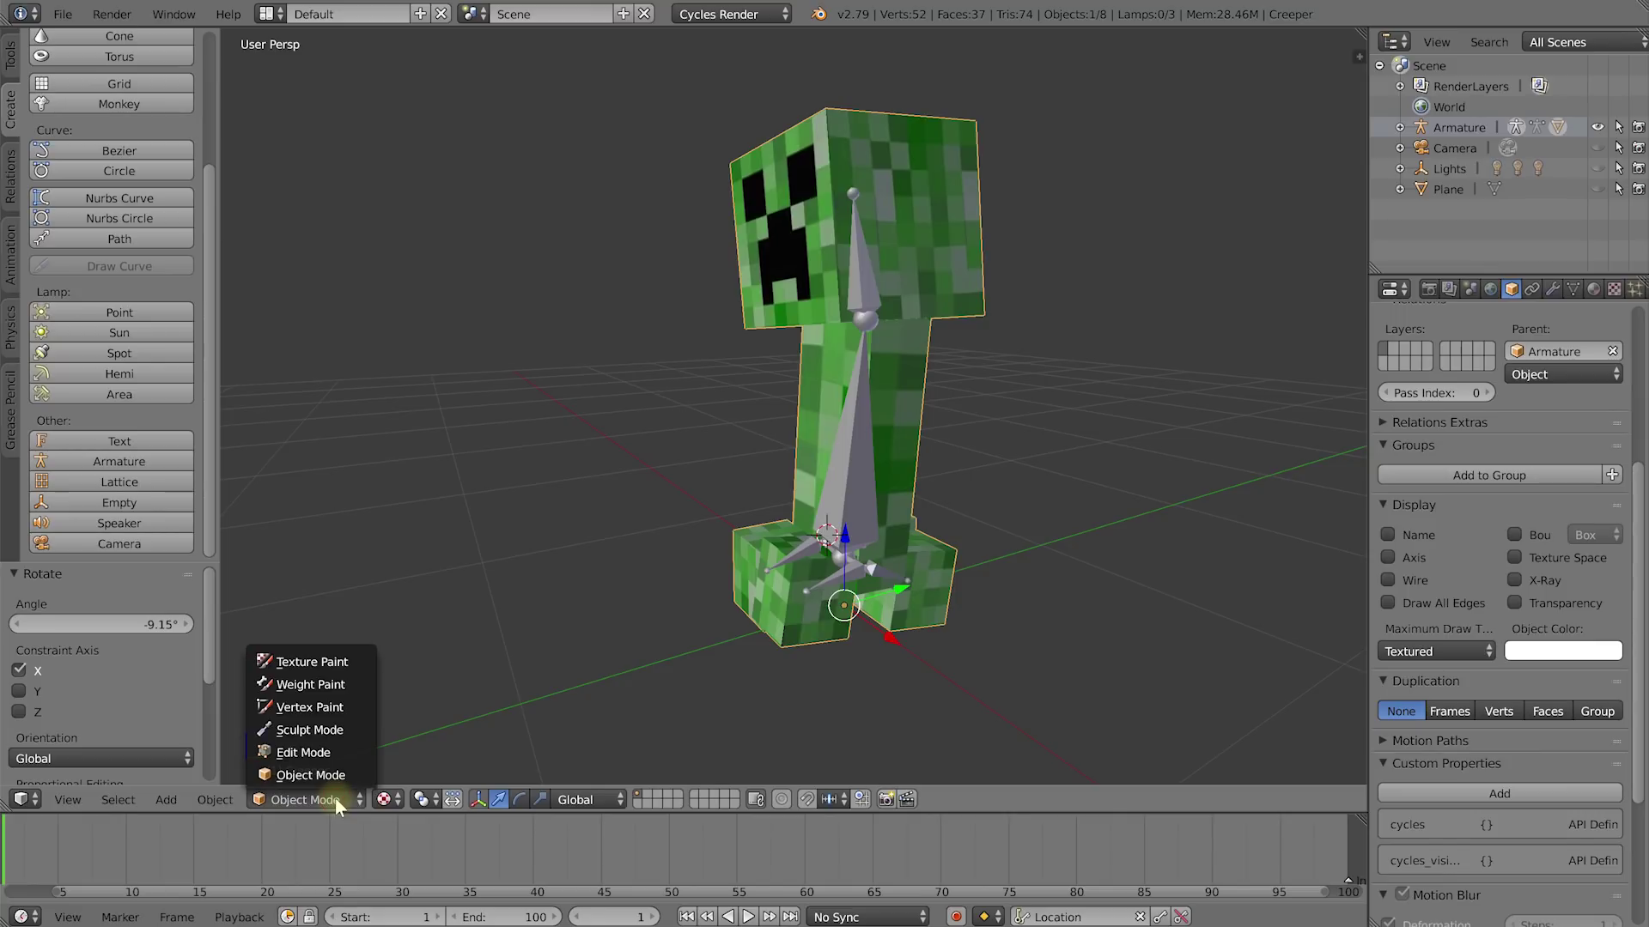
pyautogui.click(324, 687)
pyautogui.moveTo(723, 520); pyautogui.dragTo(759, 358, button='middle')
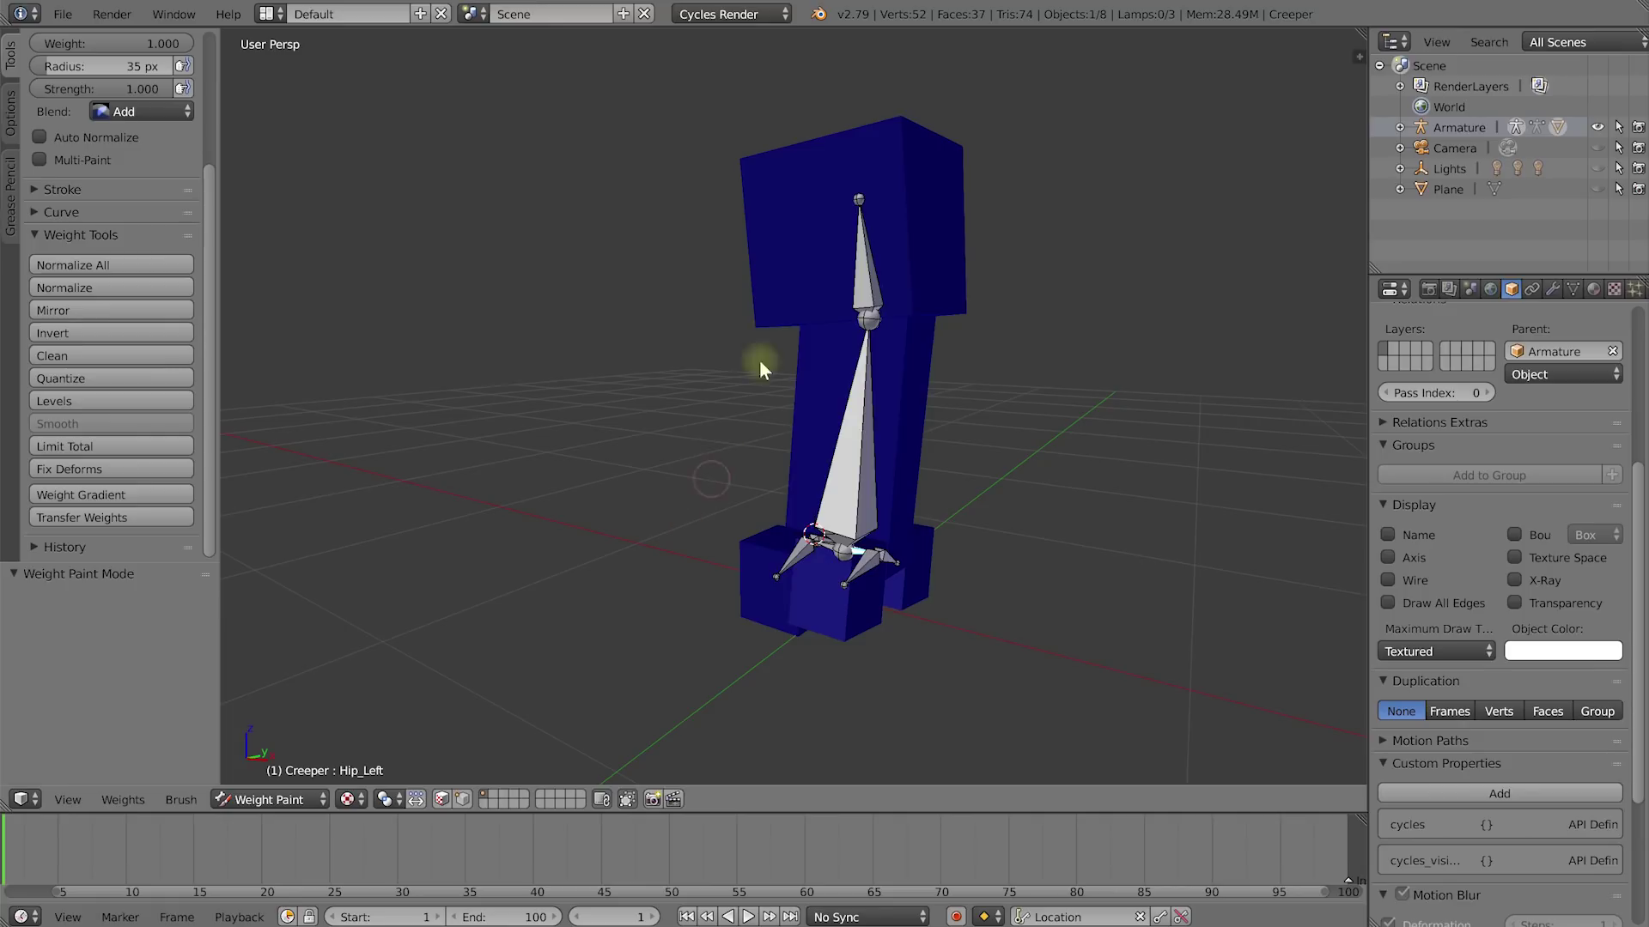
# Step: Examine the weight distribution of the spine, head, hip and foot bones on the Creeper mesh, ending on Back_Foot_Left
pyautogui.rightClick(854, 468)
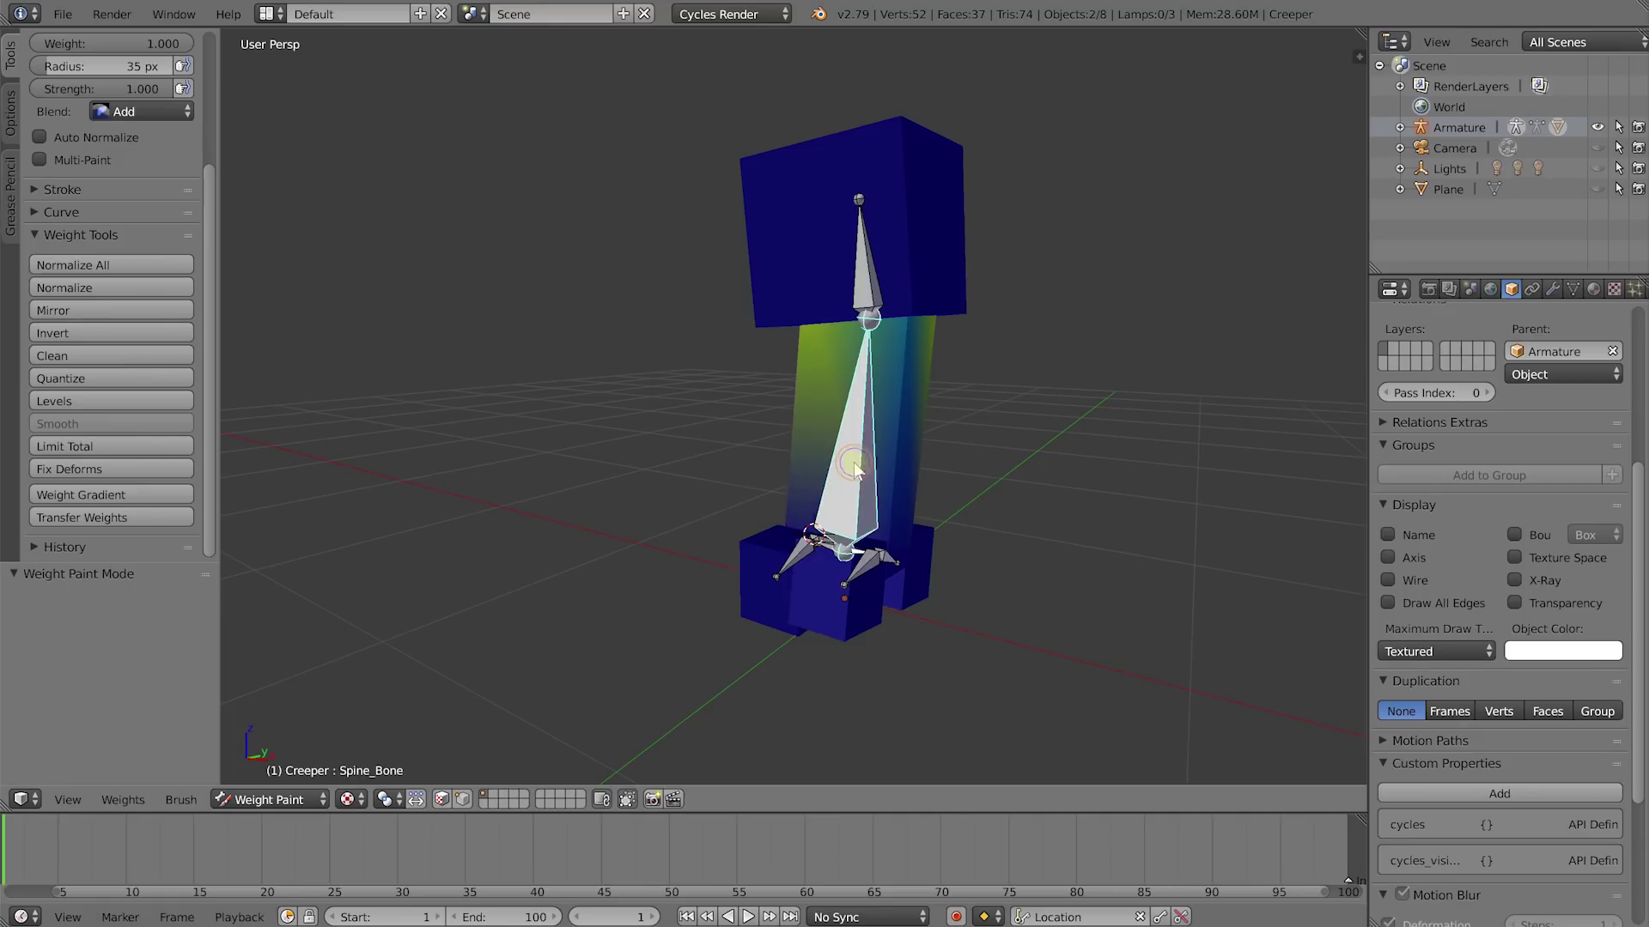
pyautogui.rightClick(858, 288)
pyautogui.moveTo(888, 208); pyautogui.dragTo(893, 215, button='middle')
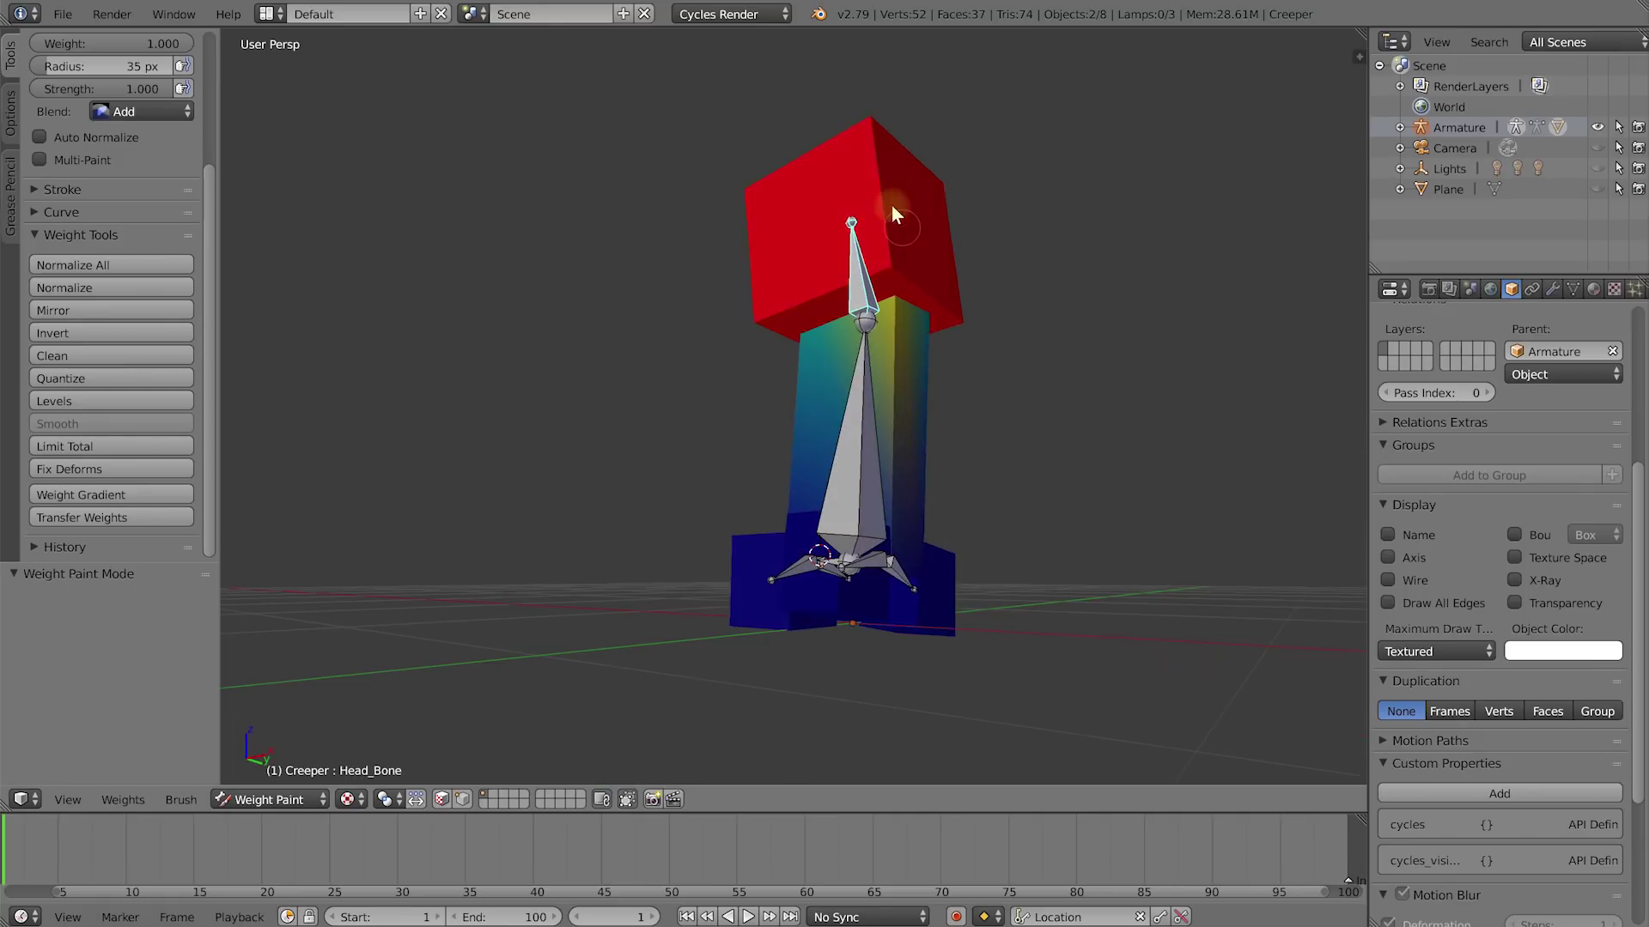
pyautogui.rightClick(871, 527)
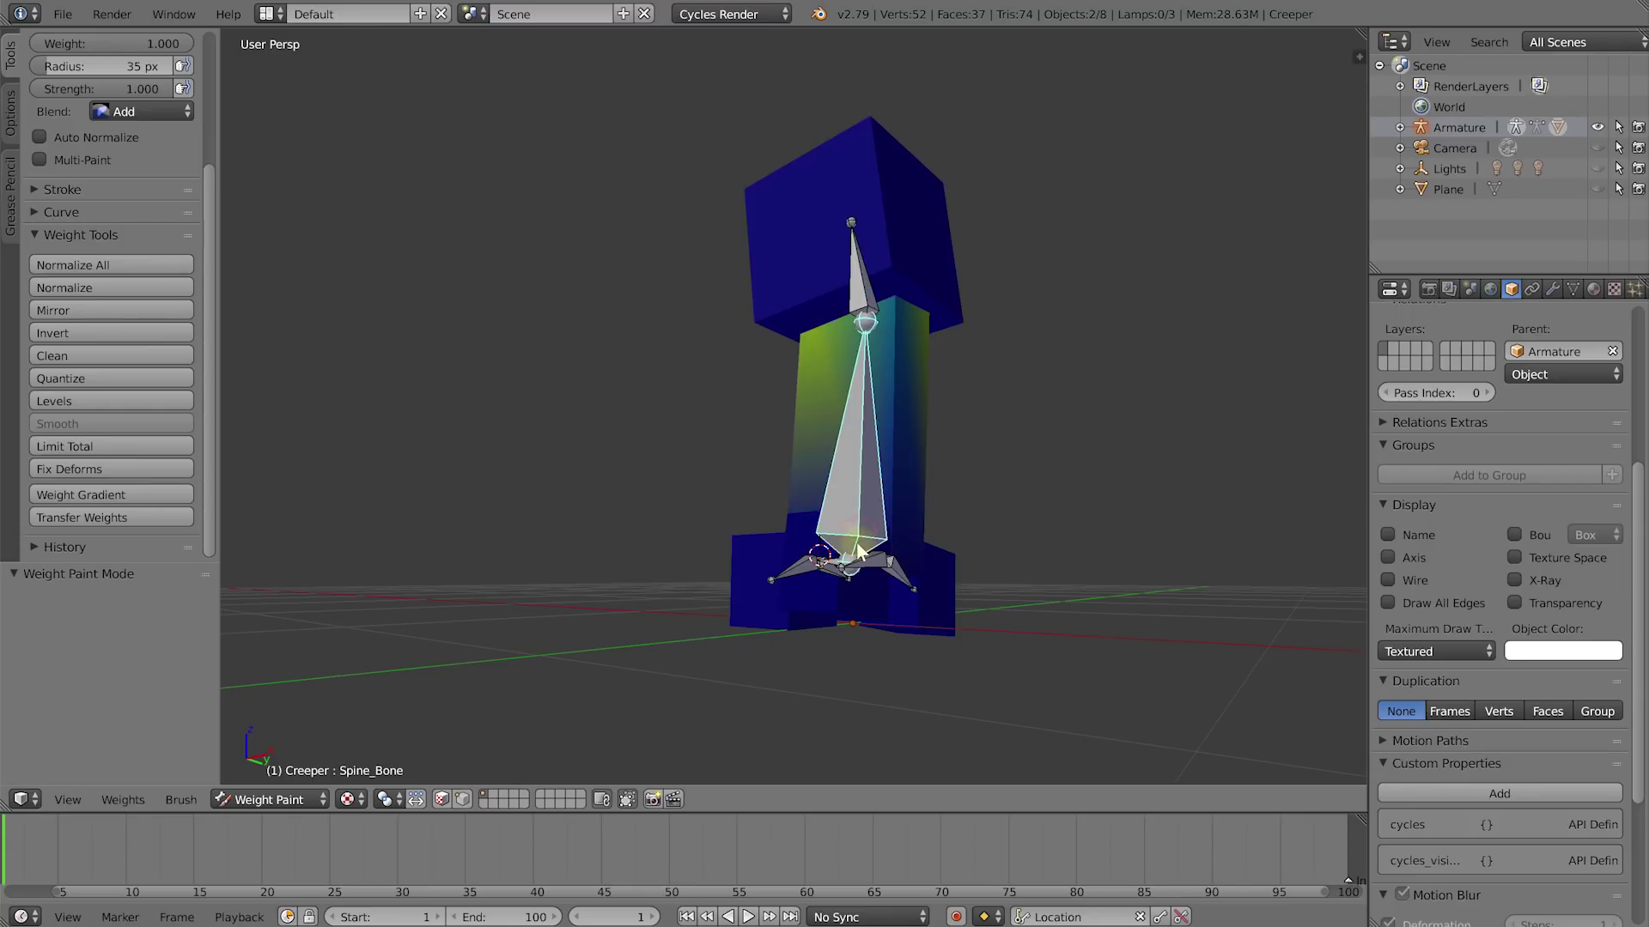
pyautogui.rightClick(853, 565)
pyautogui.rightClick(799, 571)
pyautogui.moveTo(790, 584)
pyautogui.mouseDown(button='middle')
pyautogui.moveTo(895, 579)
pyautogui.moveTo(868, 573)
pyautogui.moveTo(838, 486)
pyautogui.moveTo(903, 477)
pyautogui.moveTo(940, 605)
pyautogui.moveTo(843, 576)
pyautogui.moveTo(760, 594)
pyautogui.mouseUp(button='middle')
pyautogui.rightClick(867, 570)
pyautogui.rightClick(893, 575)
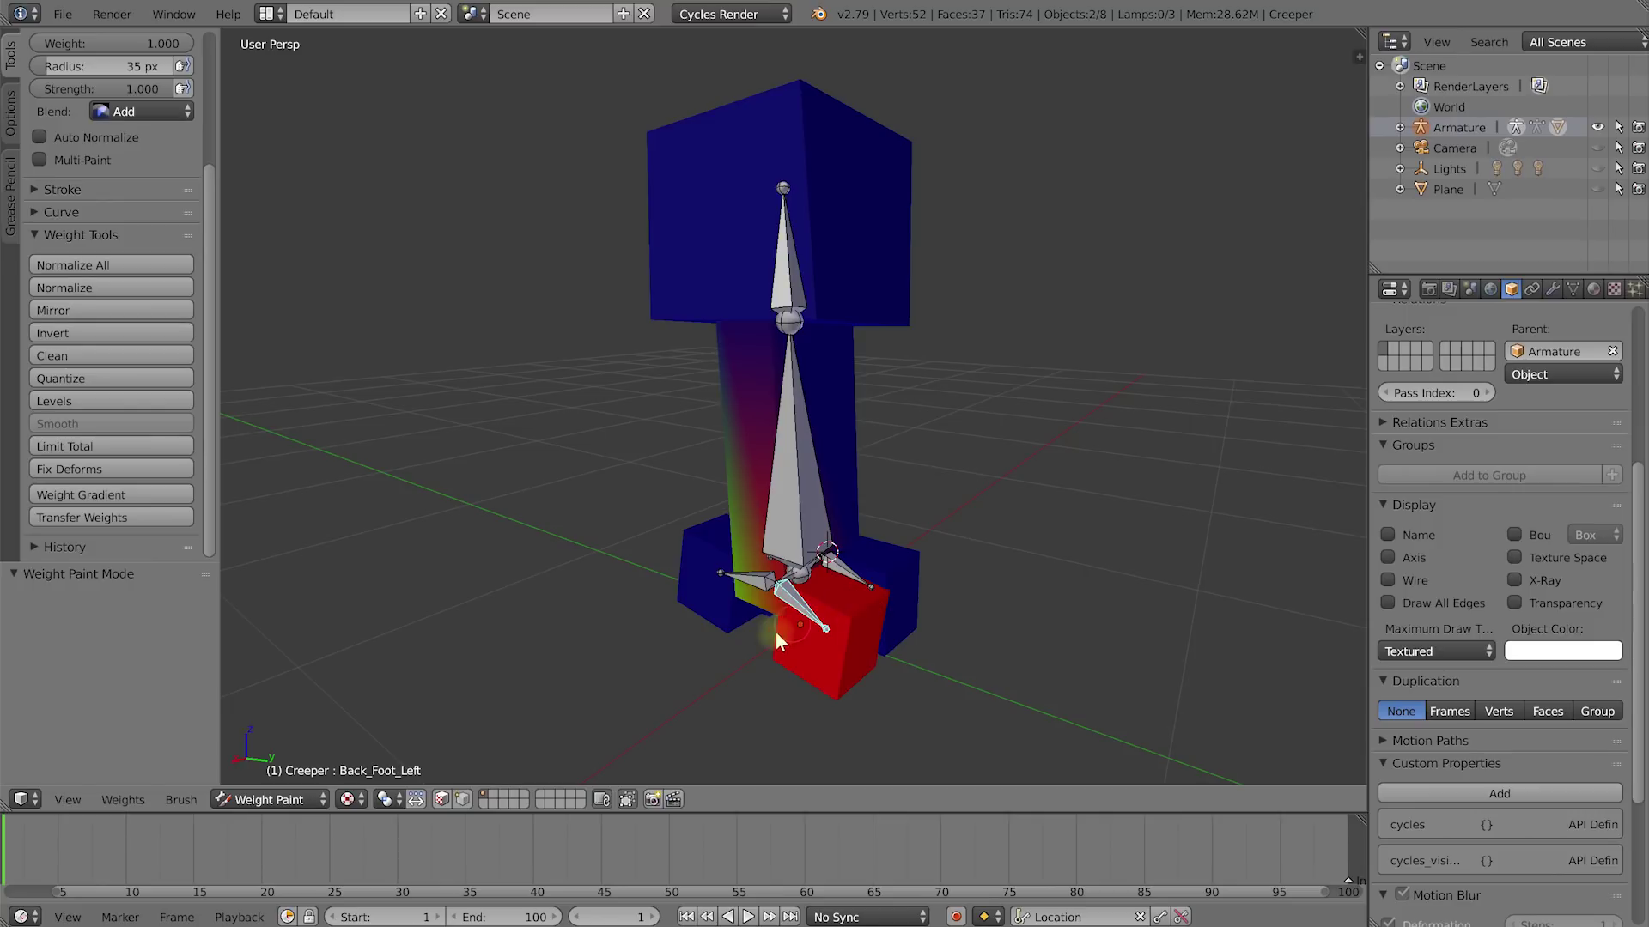
# Step: Rotate the Back_Foot_Left bone by about -27.7° to test how its weights deform the foot and body
pyautogui.moveTo(832, 621); pyautogui.dragTo(795, 609, button='middle')
pyautogui.moveTo(797, 599); pyautogui.dragTo(846, 611)
pyautogui.moveTo(872, 564); pyautogui.dragTo(847, 603, button='middle')
pyautogui.press('r')
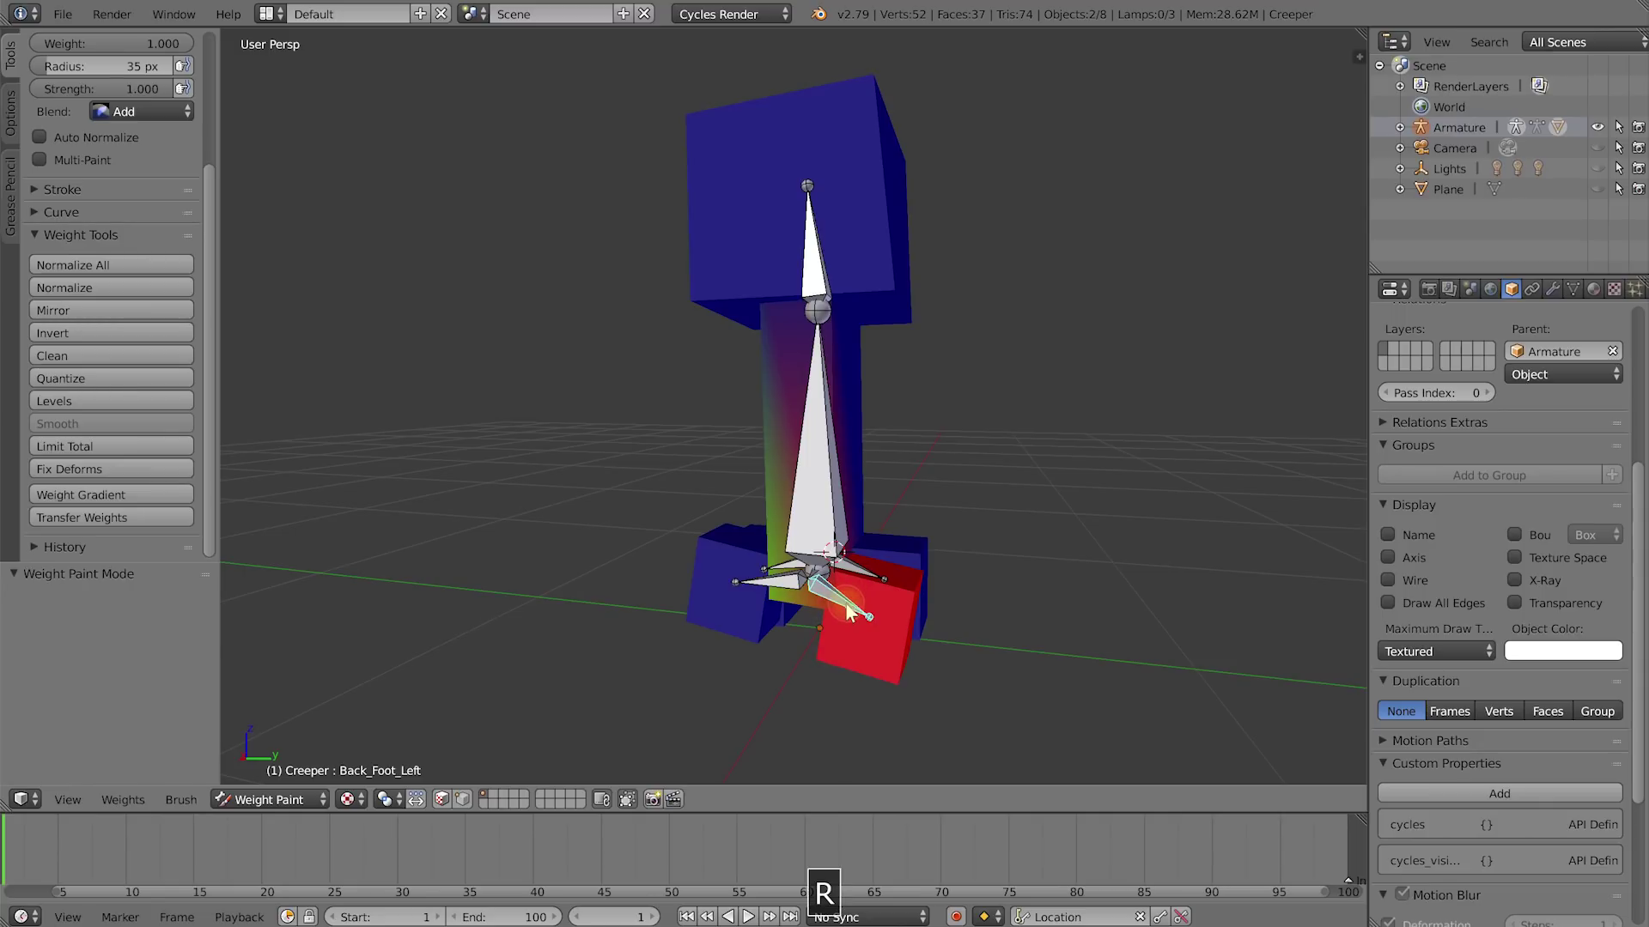
pyautogui.click(862, 585)
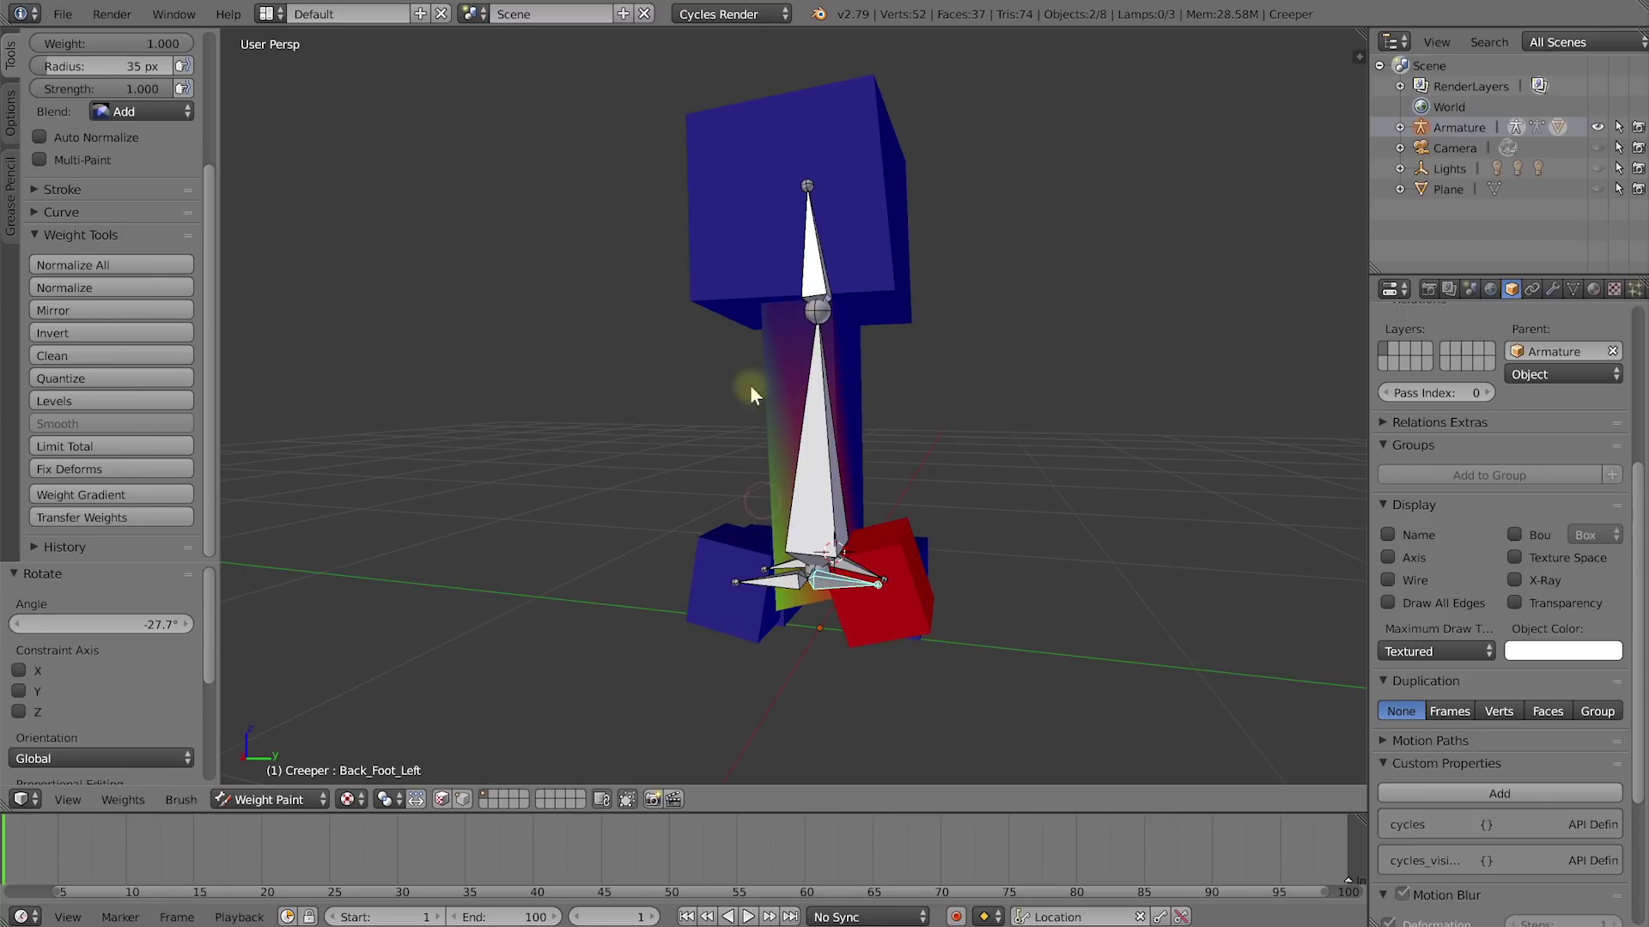
pyautogui.moveTo(763, 520); pyautogui.dragTo(807, 527, button='middle')
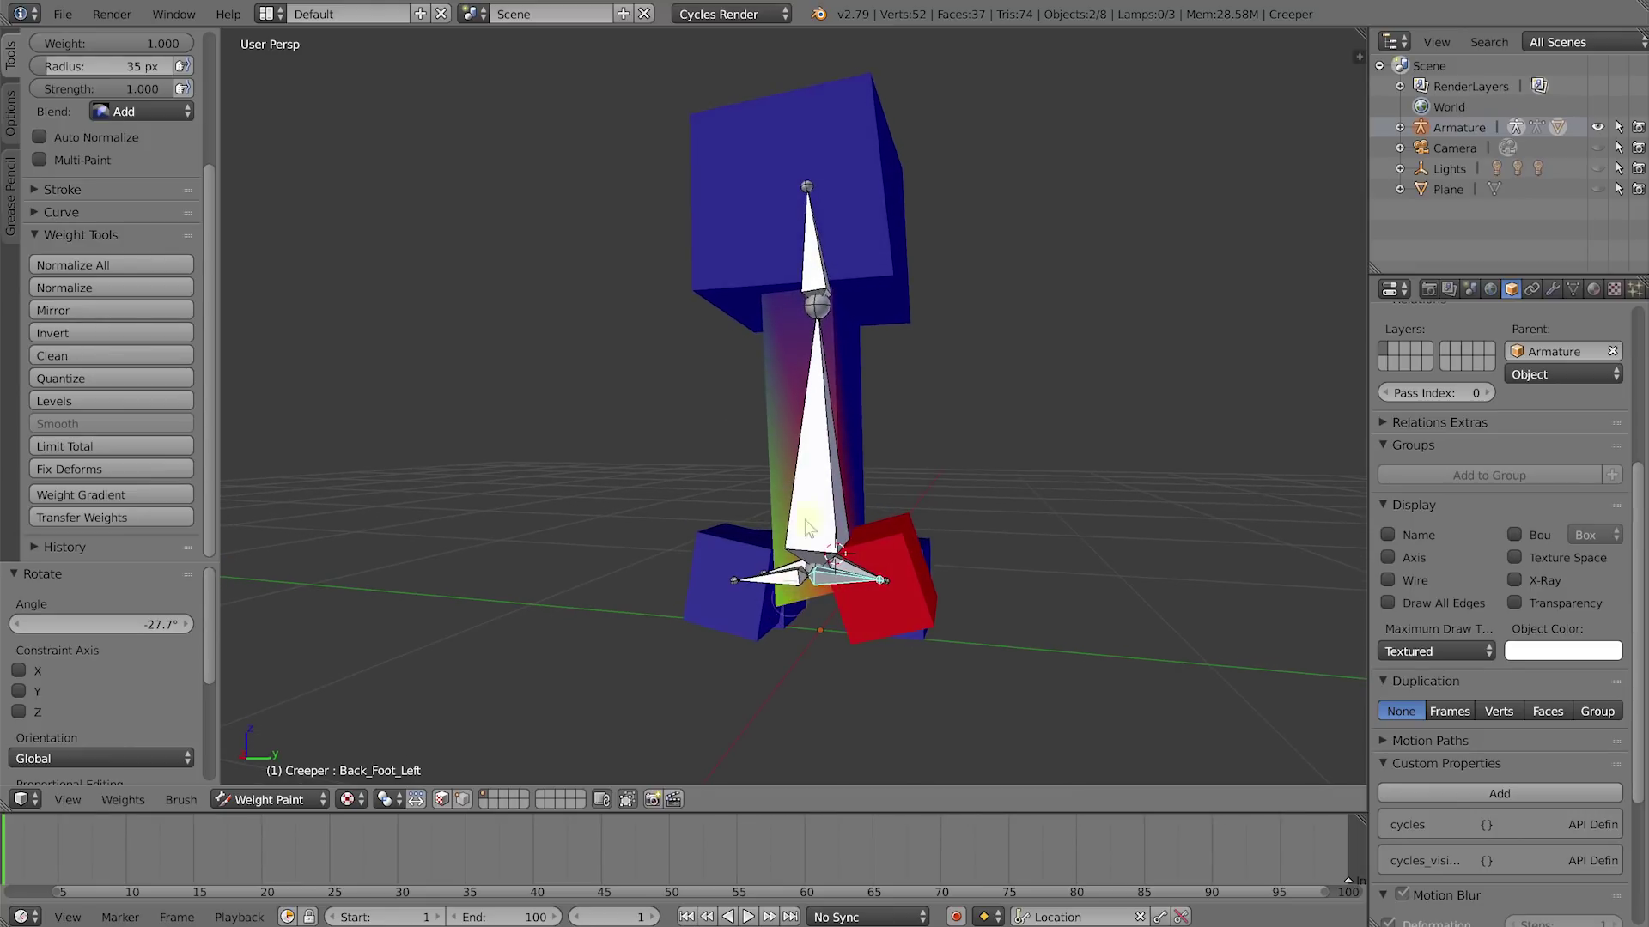
# Step: Rotate Head_Bone by about -11.9° and examine how its weights pull the top of the body from several angles
pyautogui.rightClick(818, 257)
pyautogui.moveTo(818, 258)
pyautogui.mouseDown(button='middle')
pyautogui.moveTo(800, 336)
pyautogui.moveTo(823, 276)
pyautogui.mouseUp(button='middle')
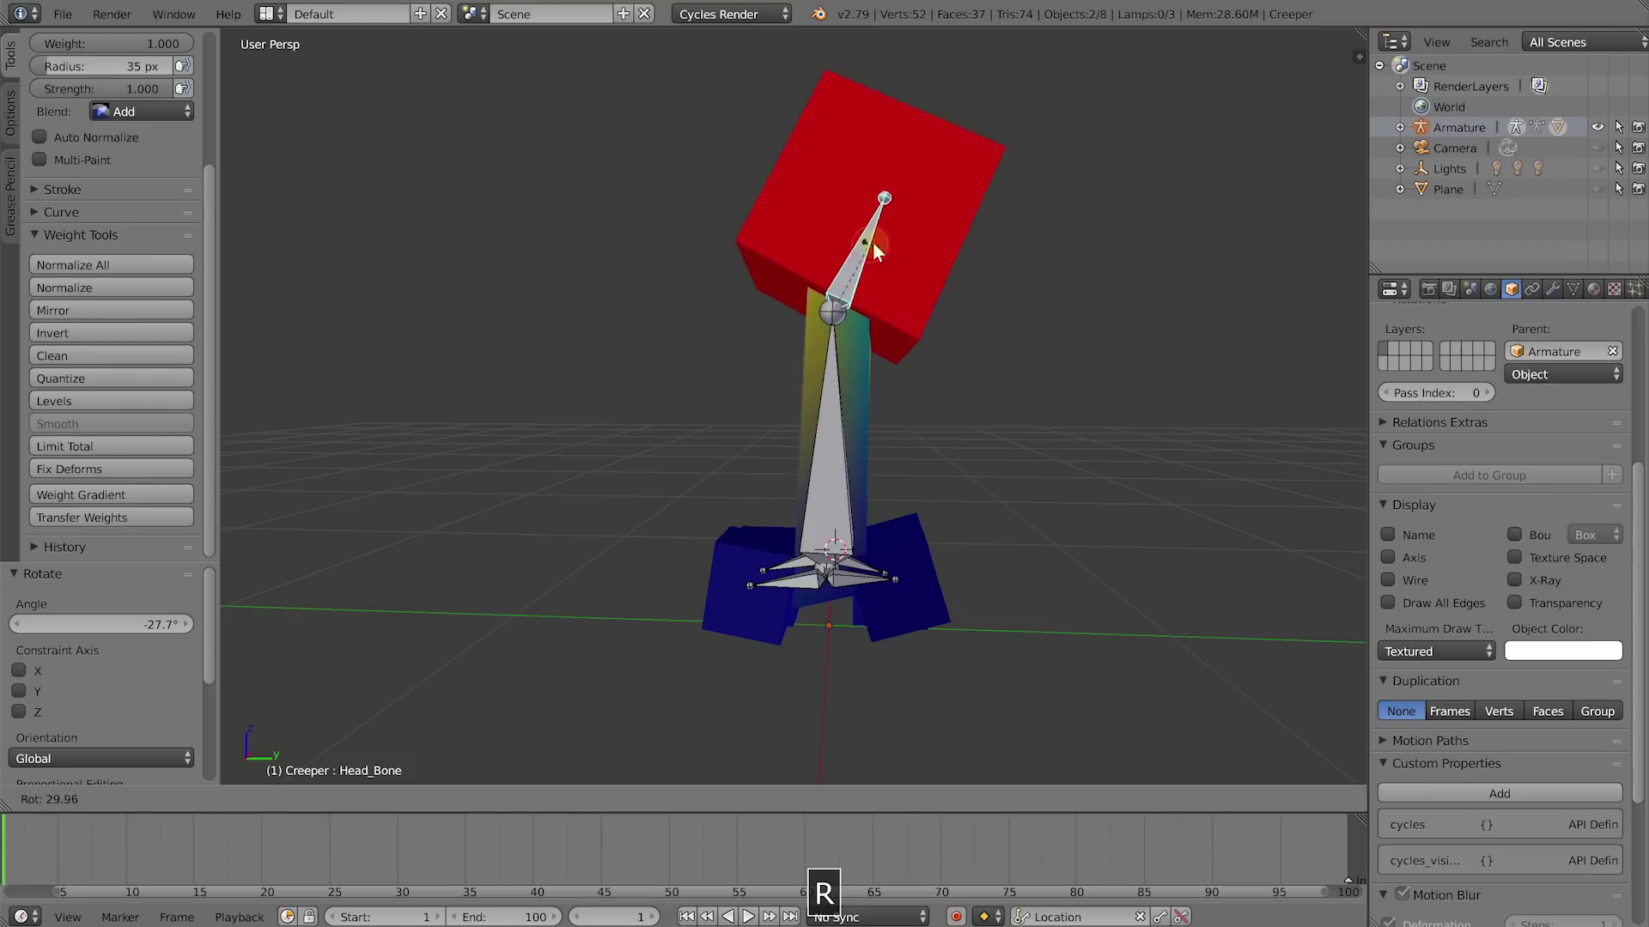
pyautogui.click(811, 249)
pyautogui.moveTo(813, 608); pyautogui.dragTo(810, 580, button='middle')
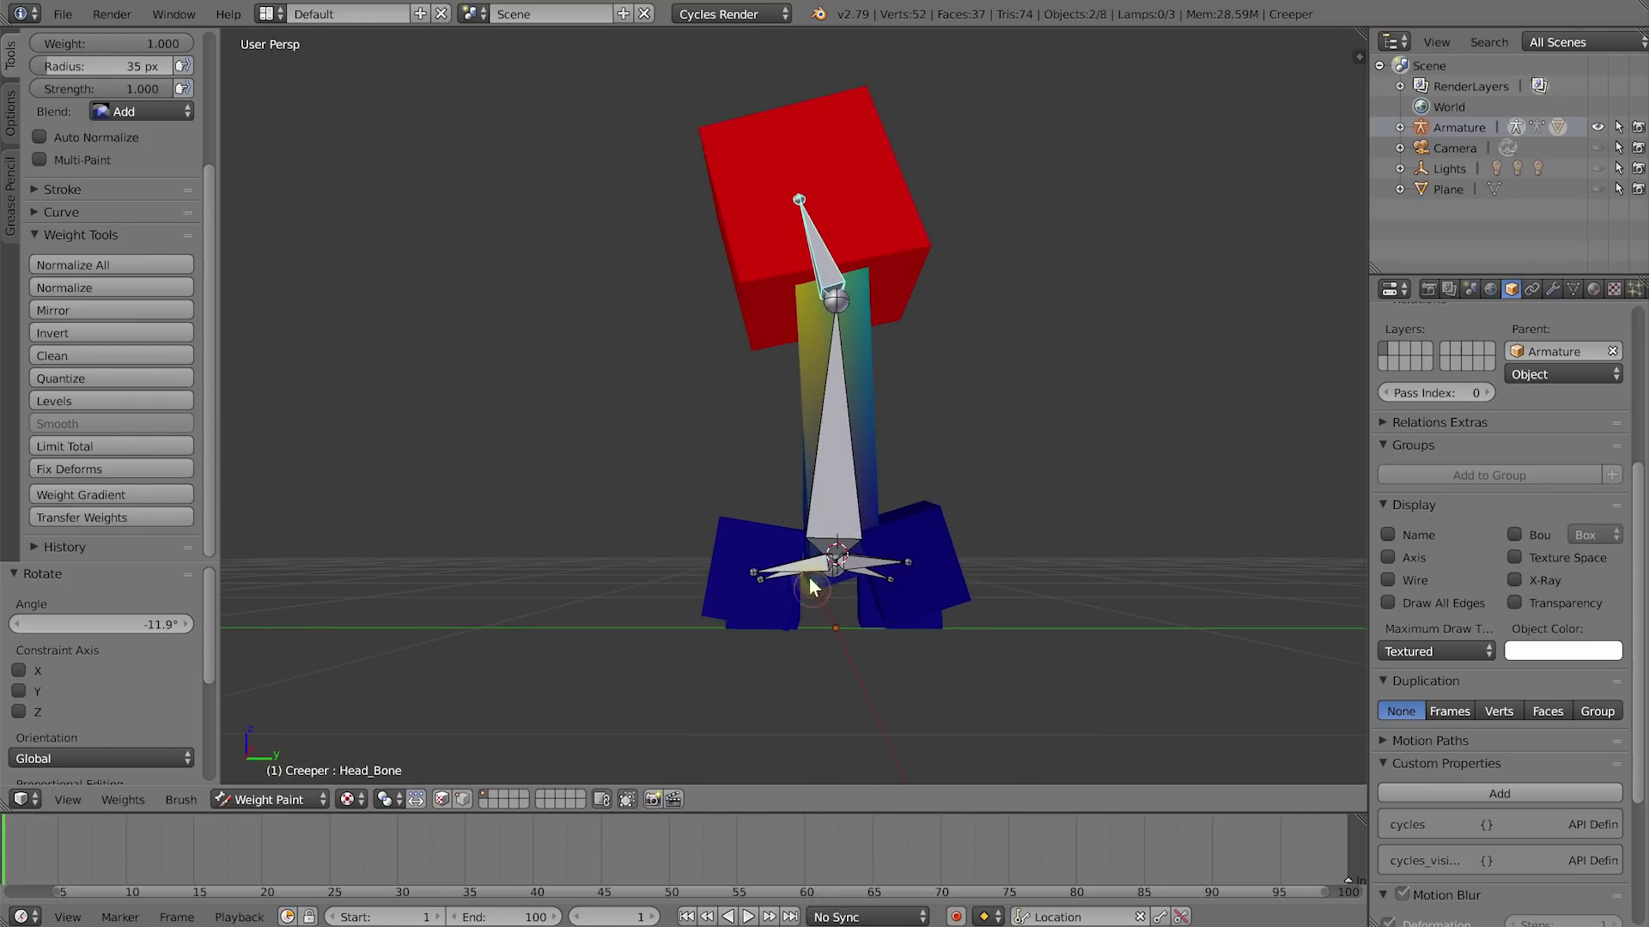
pyautogui.moveTo(807, 436); pyautogui.dragTo(893, 357, button='middle')
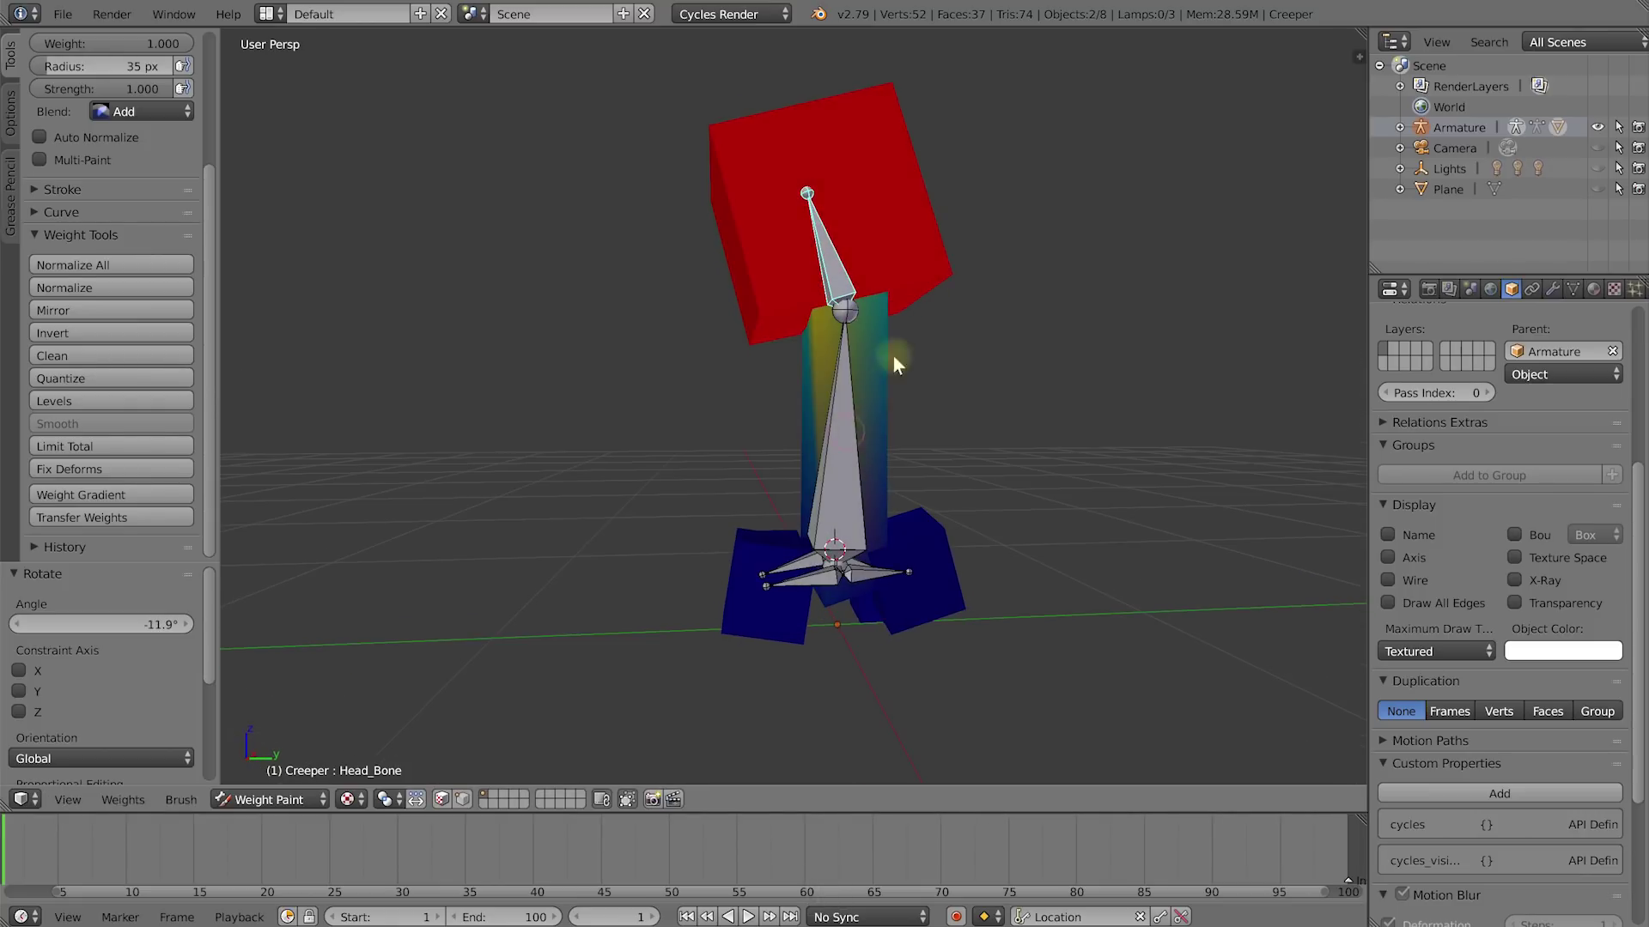
pyautogui.moveTo(873, 354); pyautogui.dragTo(811, 325, button='middle')
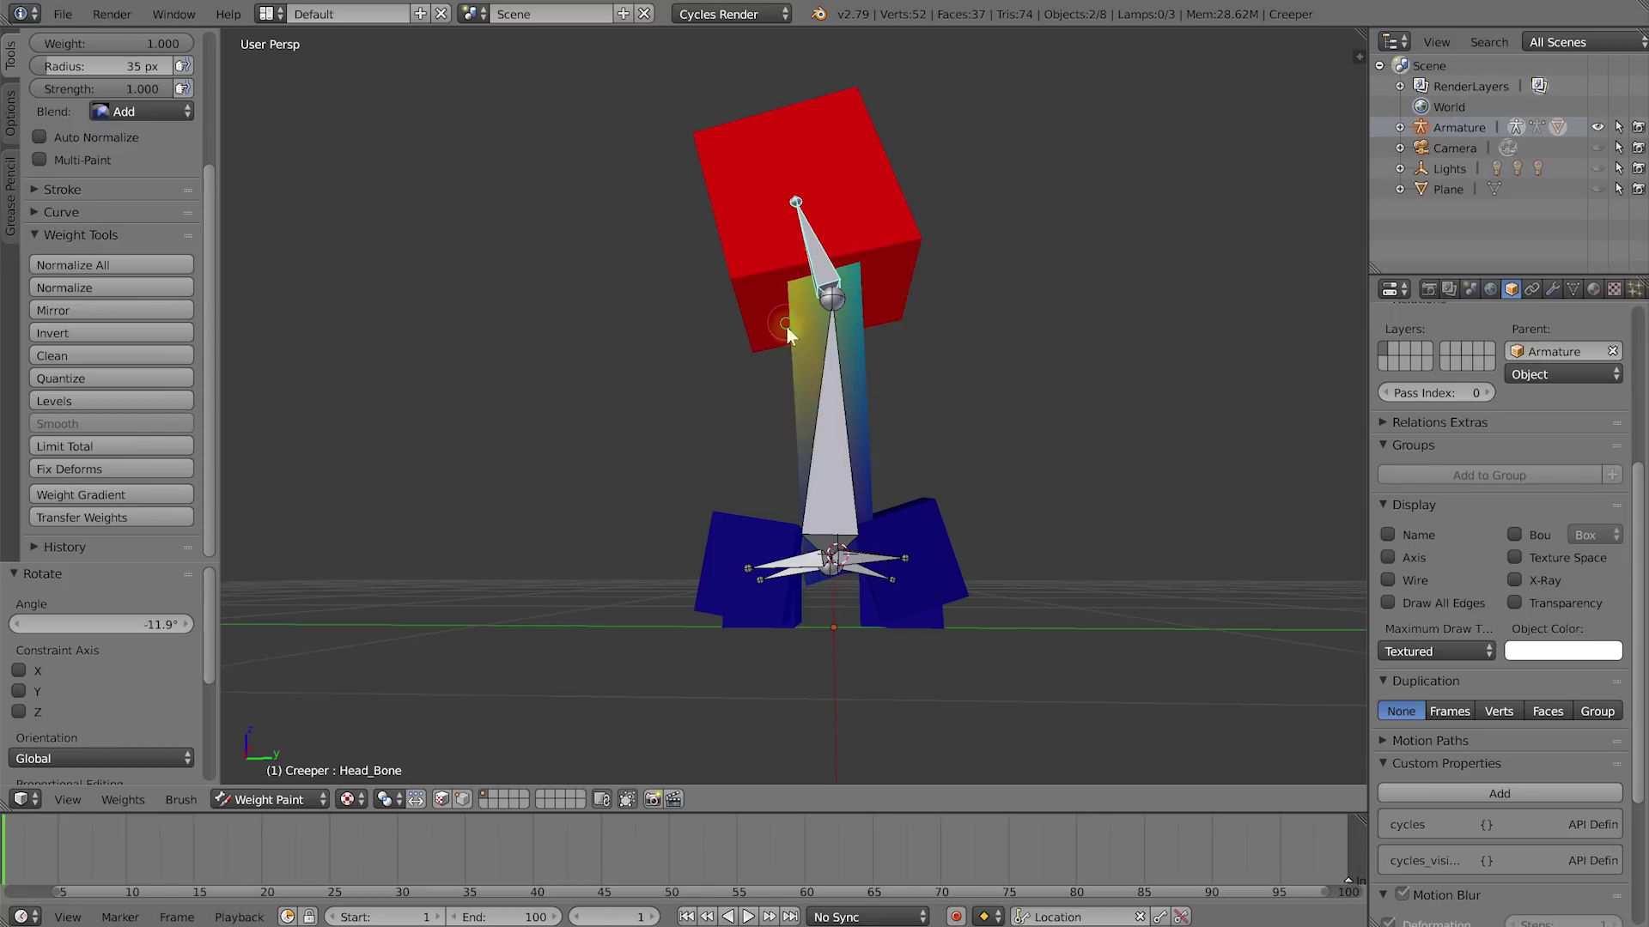
pyautogui.moveTo(786, 326); pyautogui.dragTo(770, 171, button='middle')
pyautogui.moveTo(737, 330); pyautogui.dragTo(738, 259, button='middle')
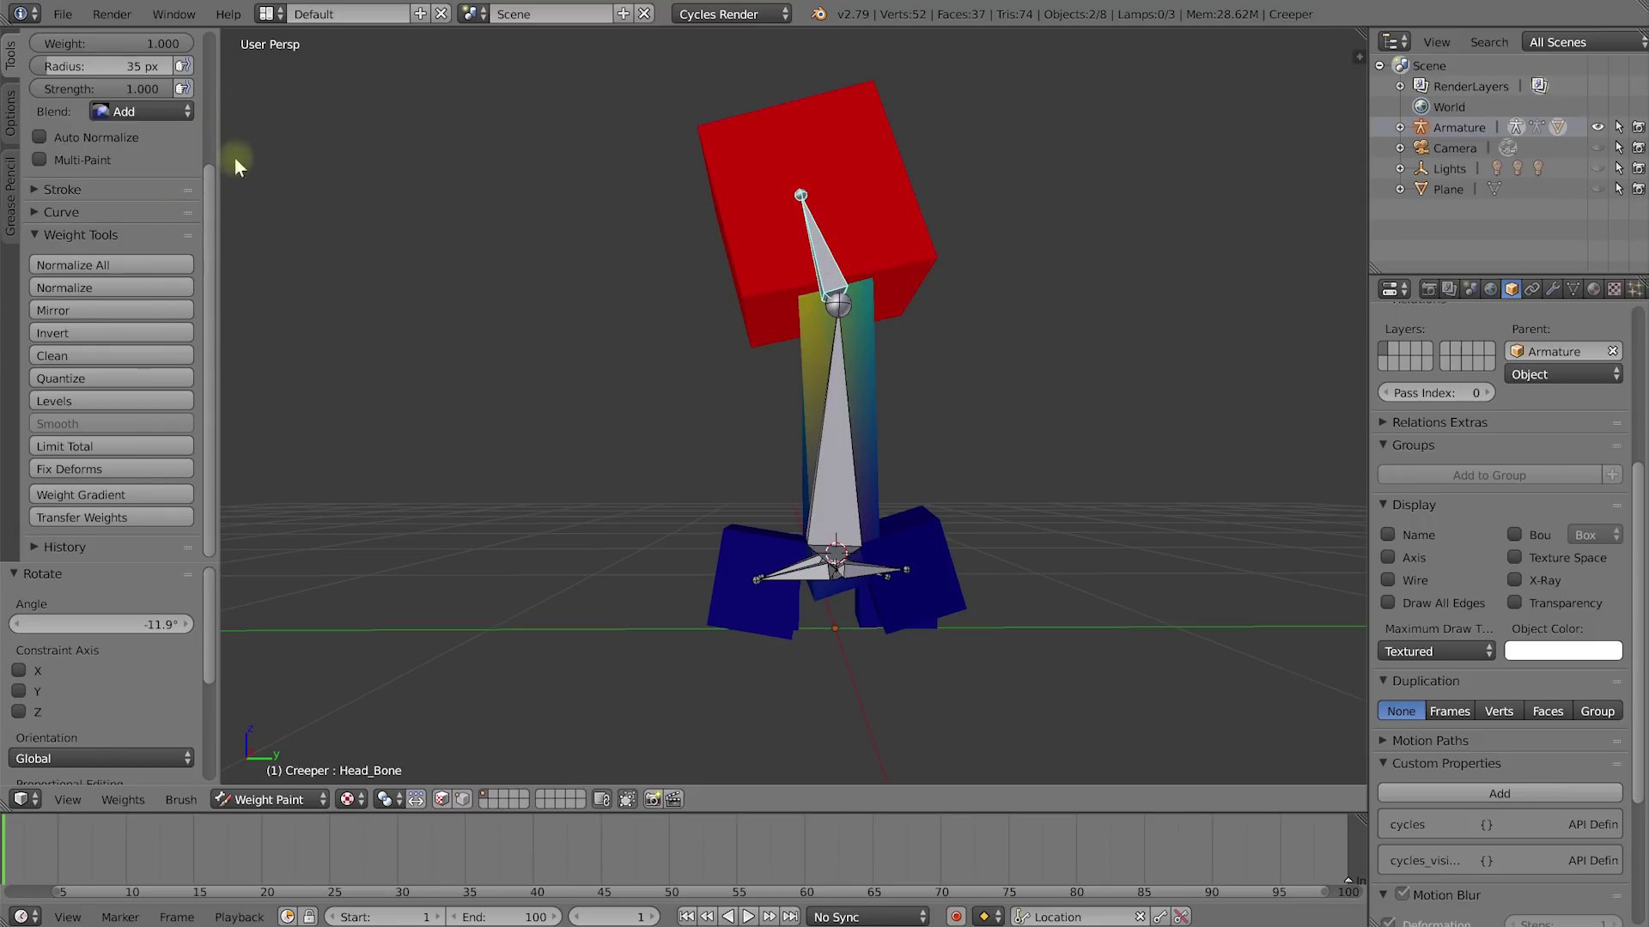
# Step: Set the weight brush's blending mode to Subtract and paint over the body's lower end for Head_Bone
pyautogui.moveTo(210, 189); pyautogui.dragTo(210, 48)
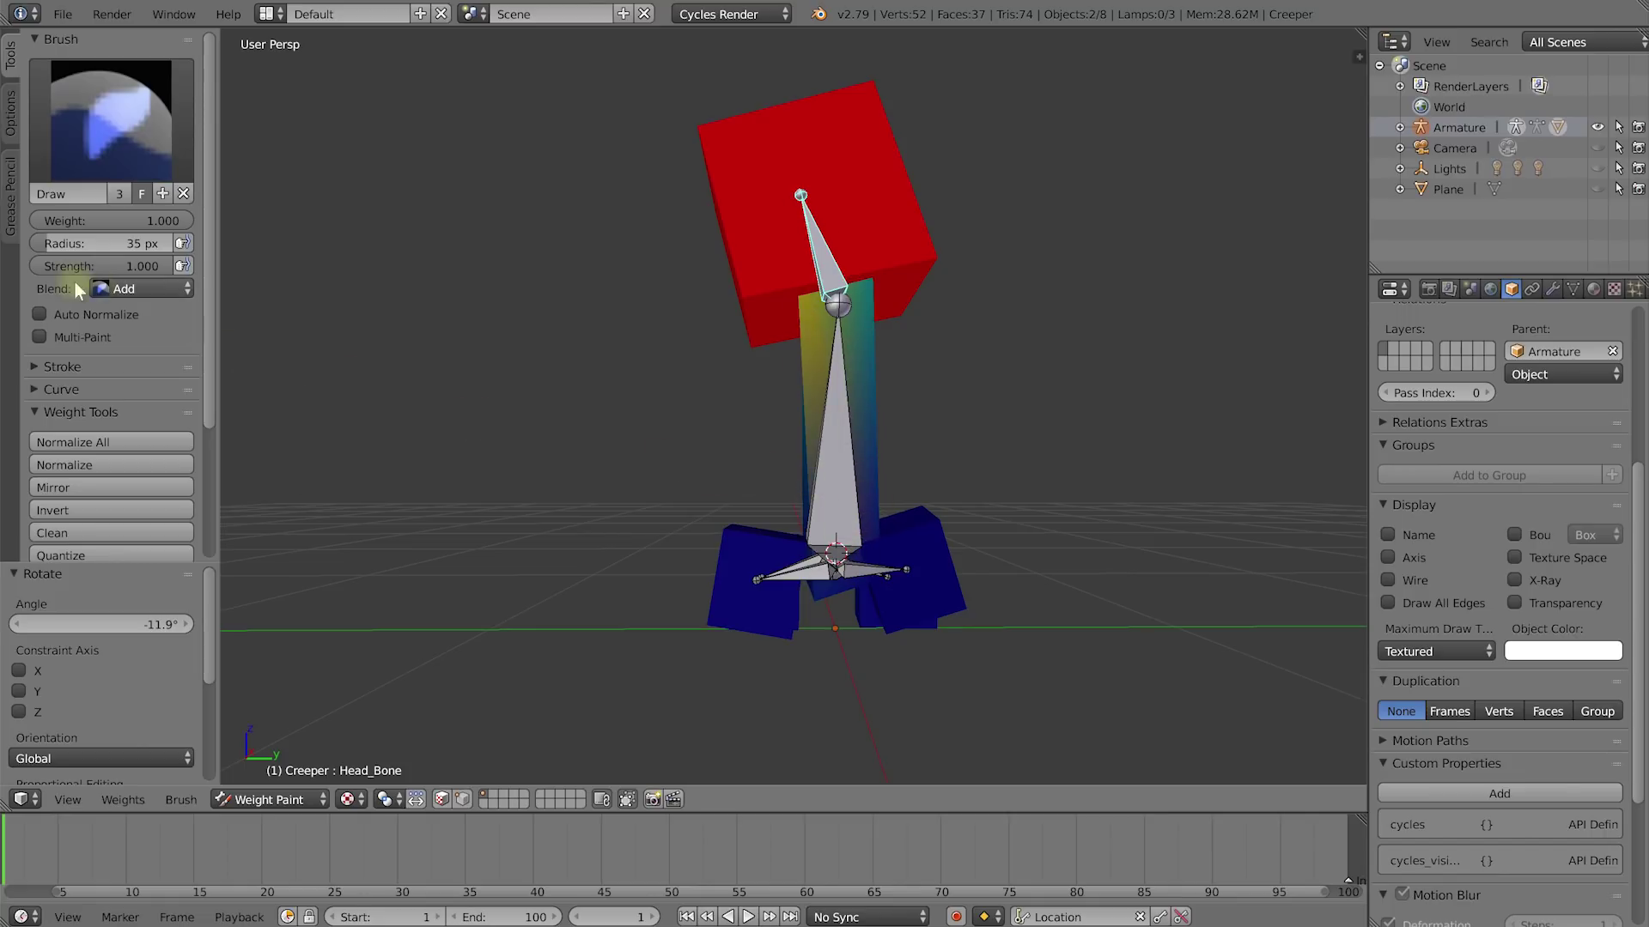
pyautogui.click(166, 285)
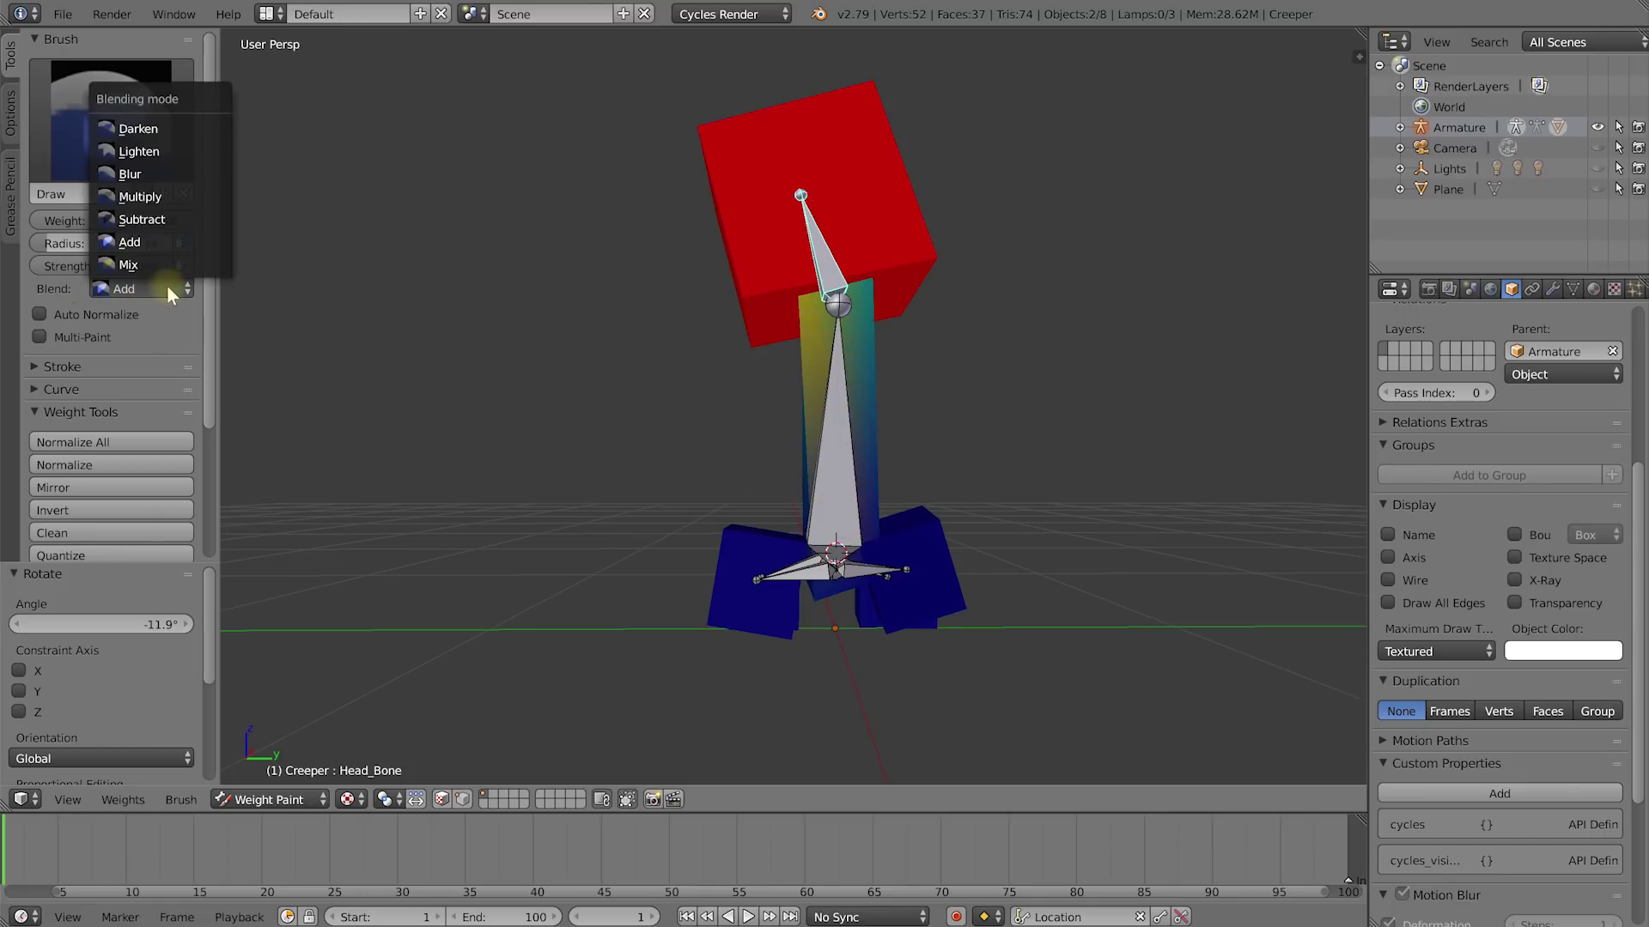
pyautogui.click(163, 220)
pyautogui.click(837, 610)
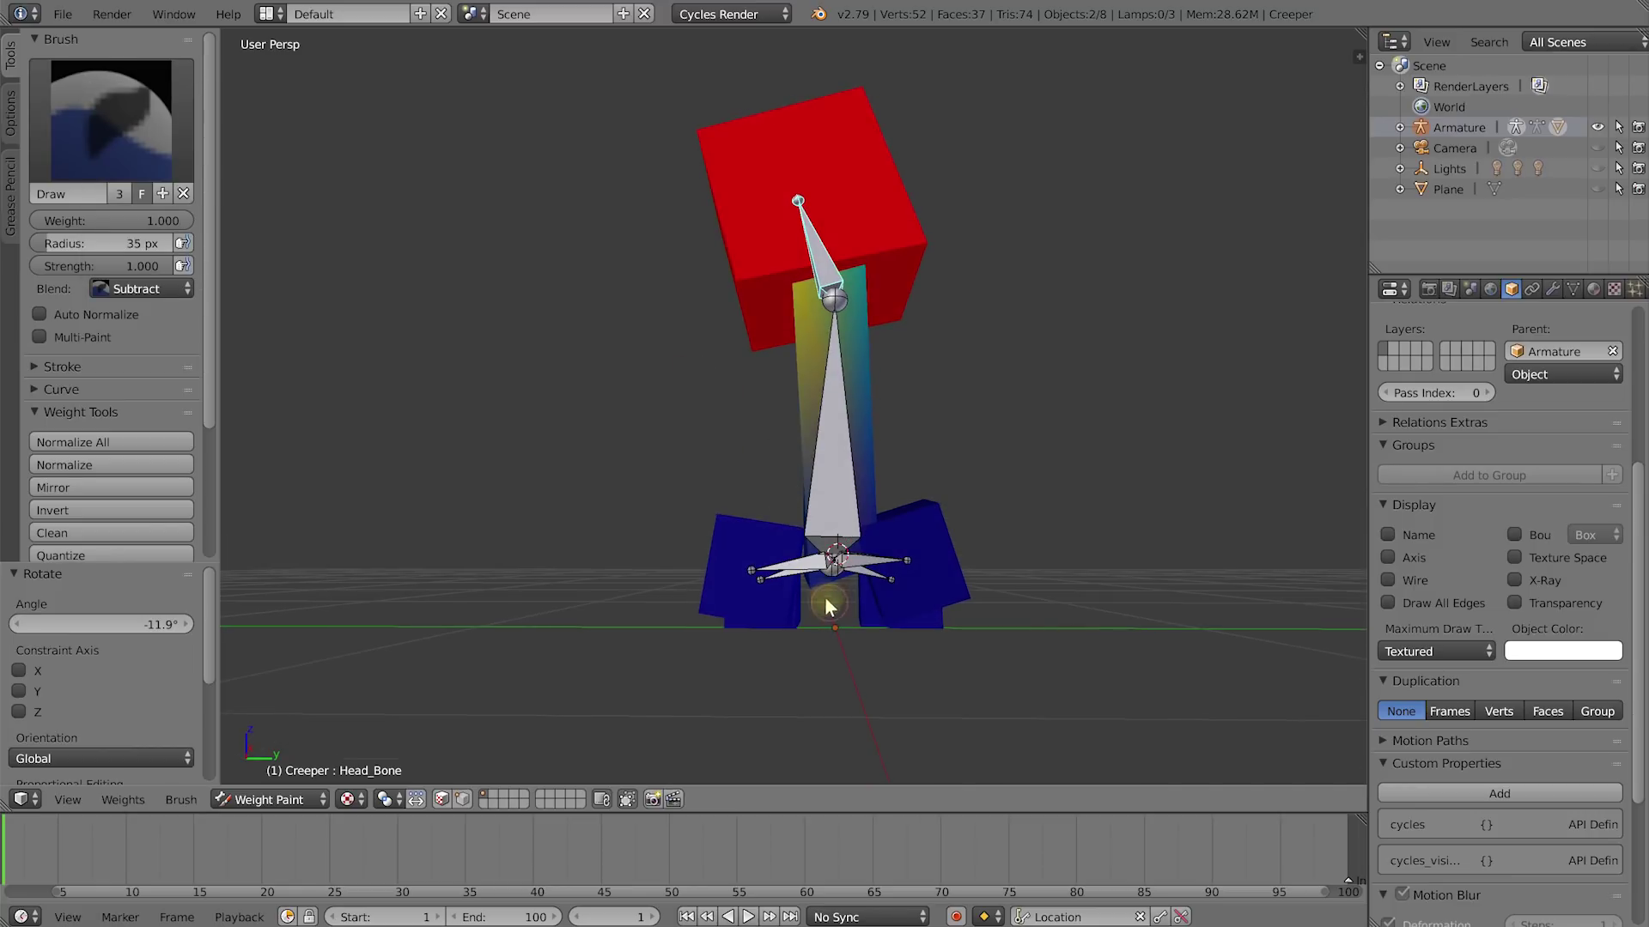
pyautogui.moveTo(815, 587); pyautogui.dragTo(816, 599)
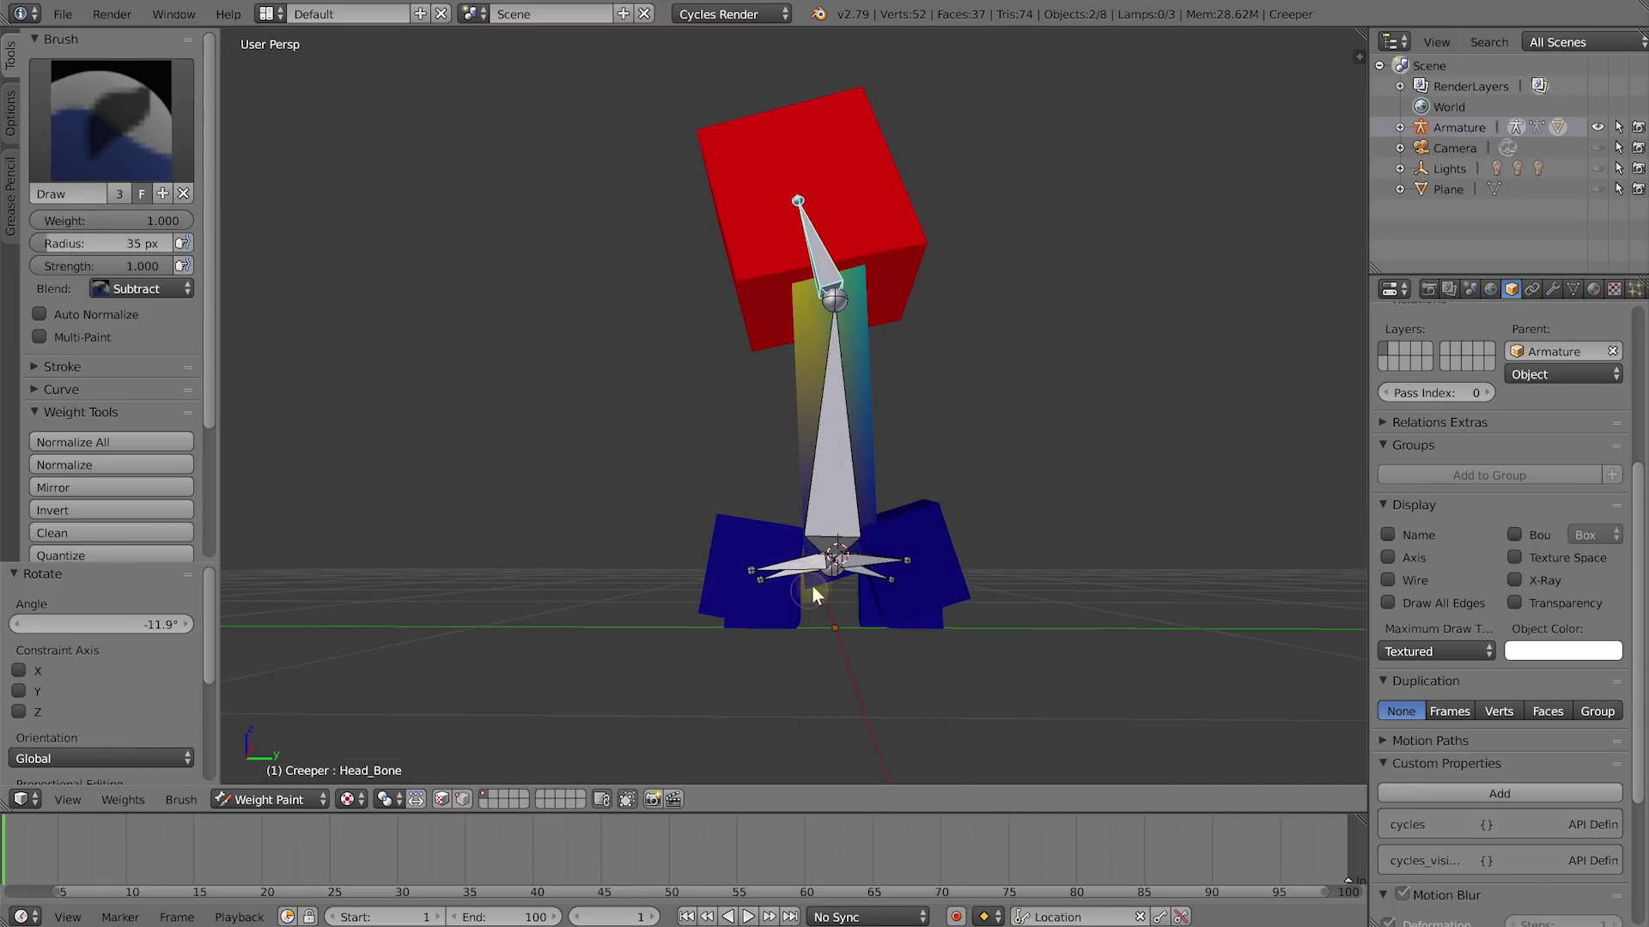
pyautogui.moveTo(848, 574); pyautogui.dragTo(838, 607, button='middle')
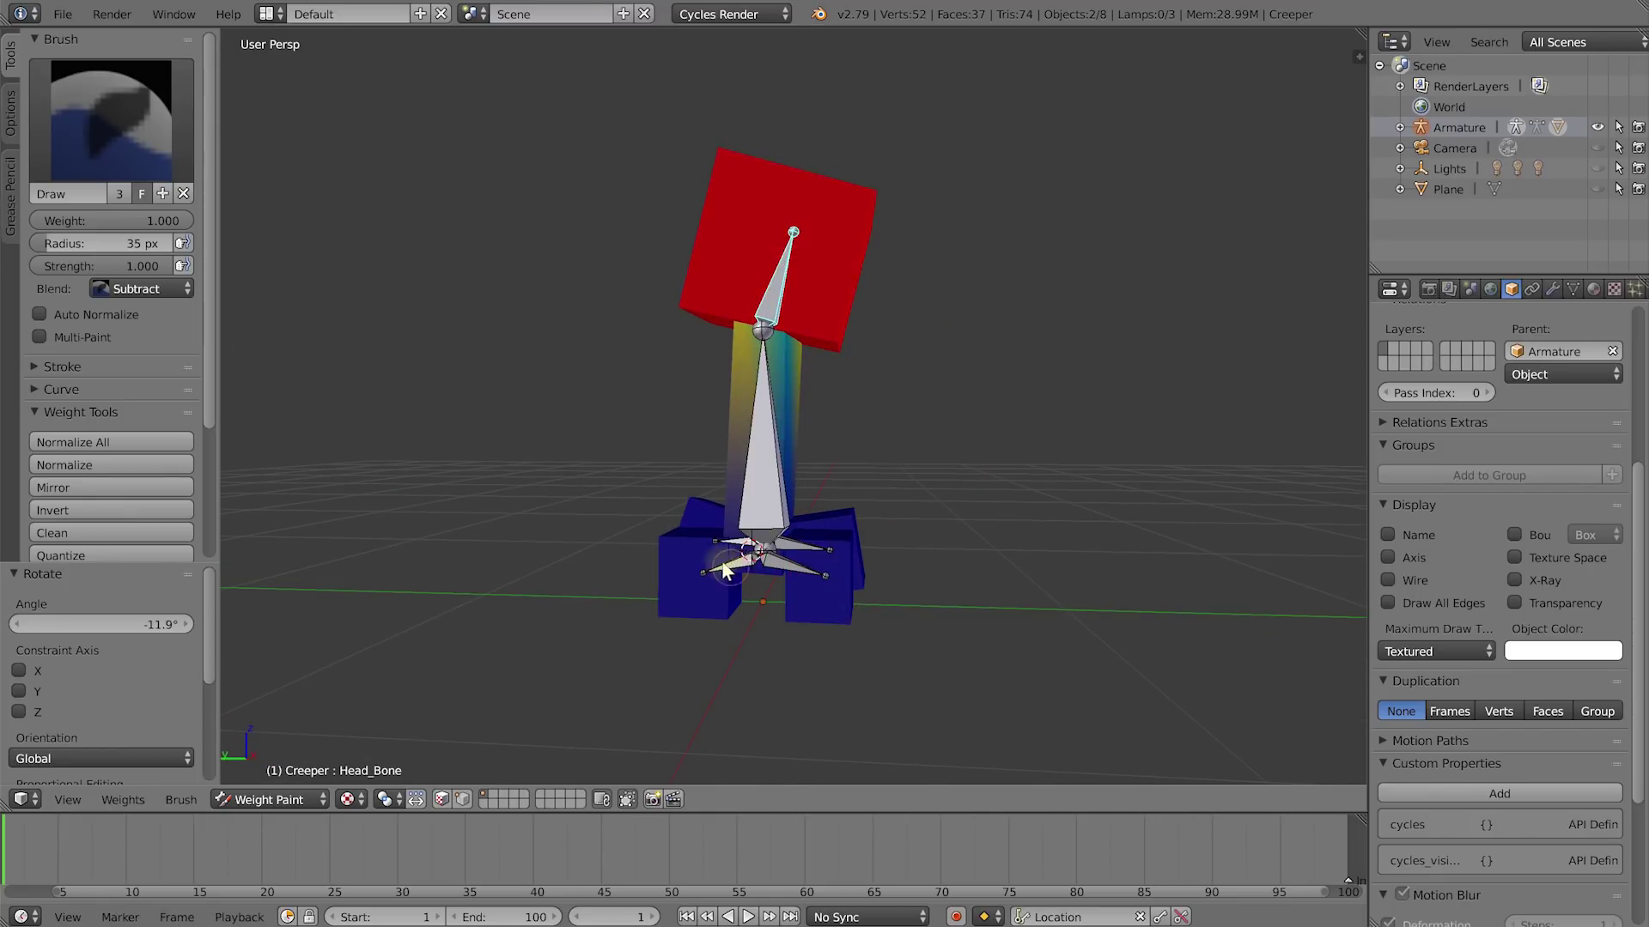
# Step: Erase Head_Bone's remaining influence on the Creeper's body by painting across the neck, keeping the head fully weighted
pyautogui.scroll(4, 769, 314)
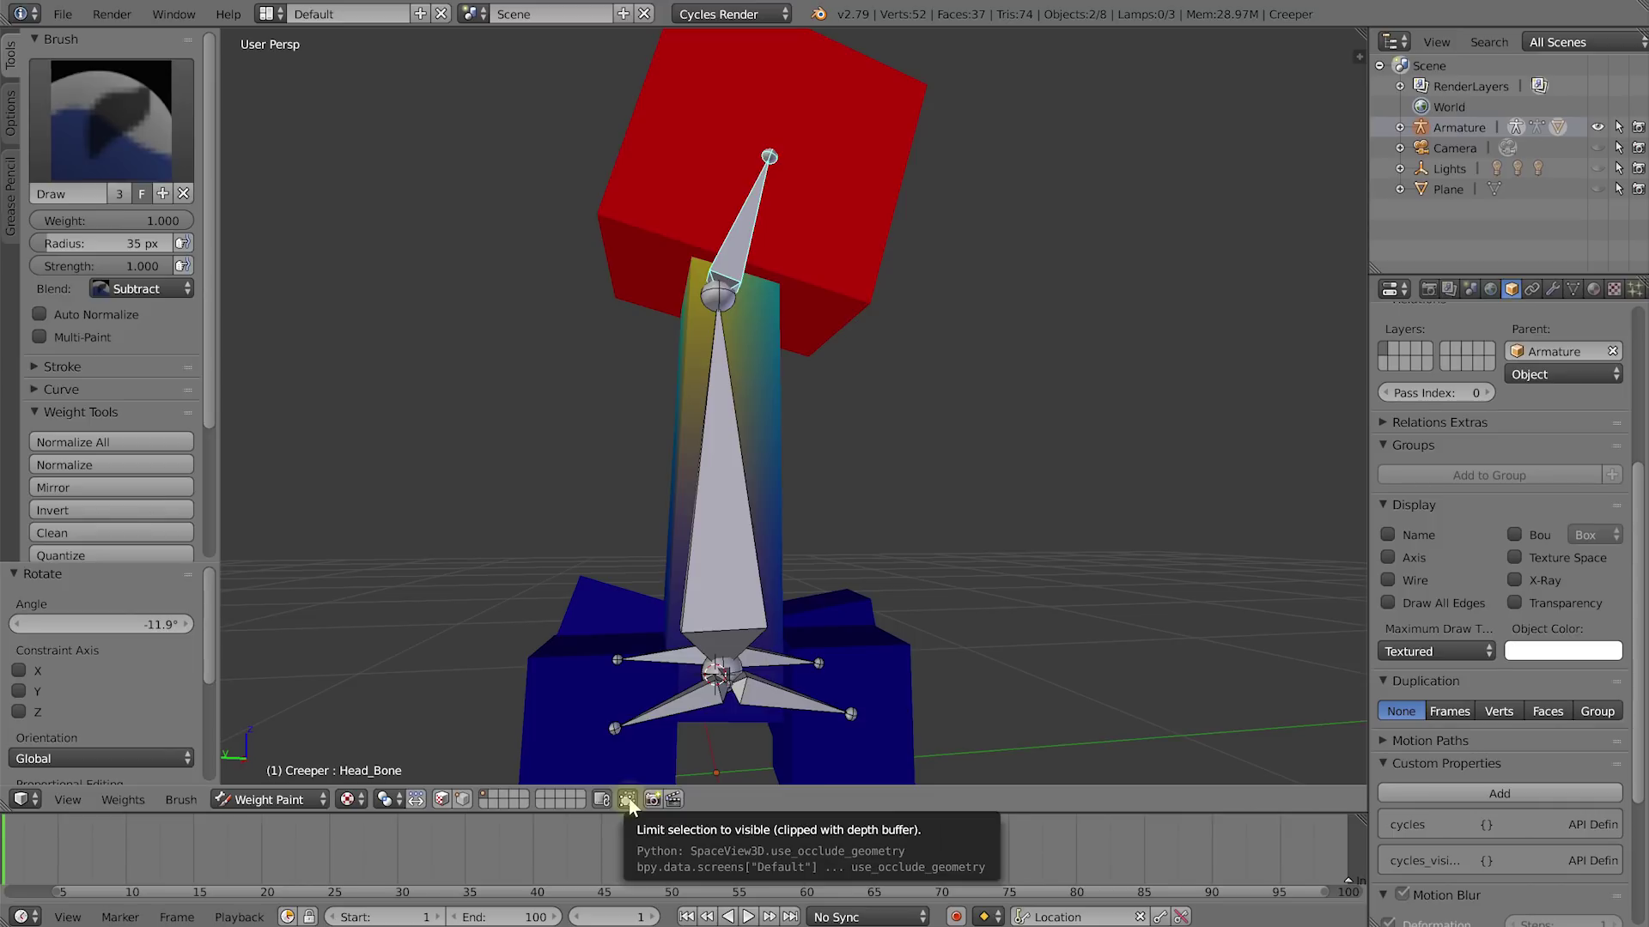
pyautogui.moveTo(693, 383); pyautogui.dragTo(692, 217, button='middle')
pyautogui.moveTo(699, 265)
pyautogui.mouseDown()
pyautogui.moveTo(687, 182)
pyautogui.moveTo(775, 247)
pyautogui.mouseUp()
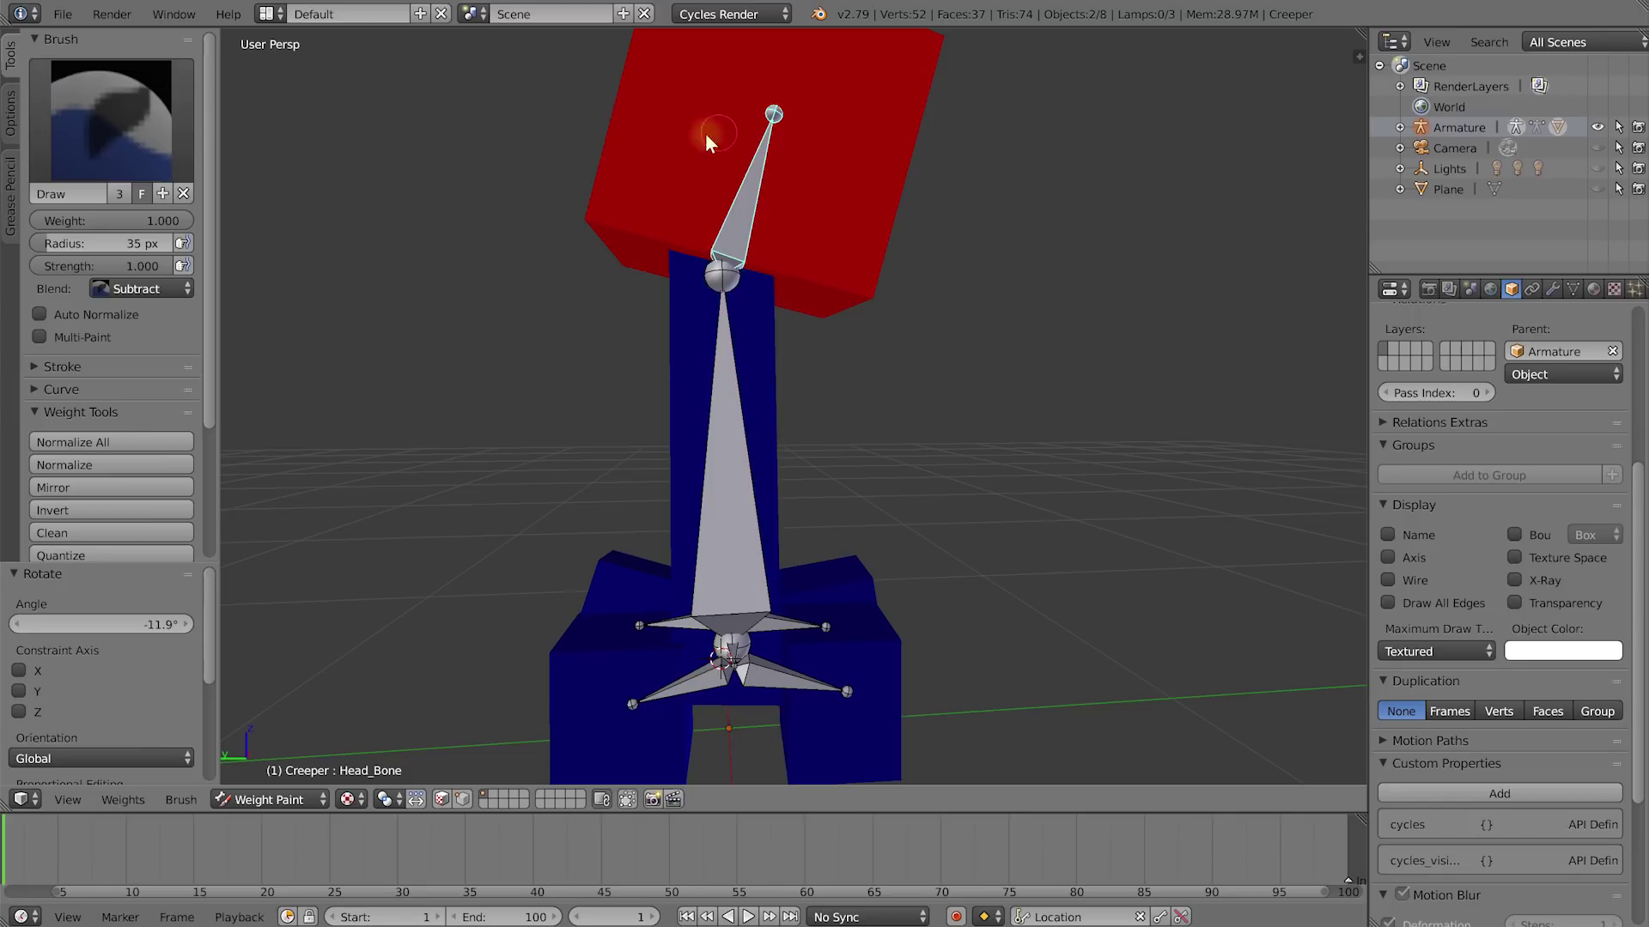
pyautogui.moveTo(655, 589); pyautogui.dragTo(783, 678, button='middle')
pyautogui.scroll(-1, 783, 679)
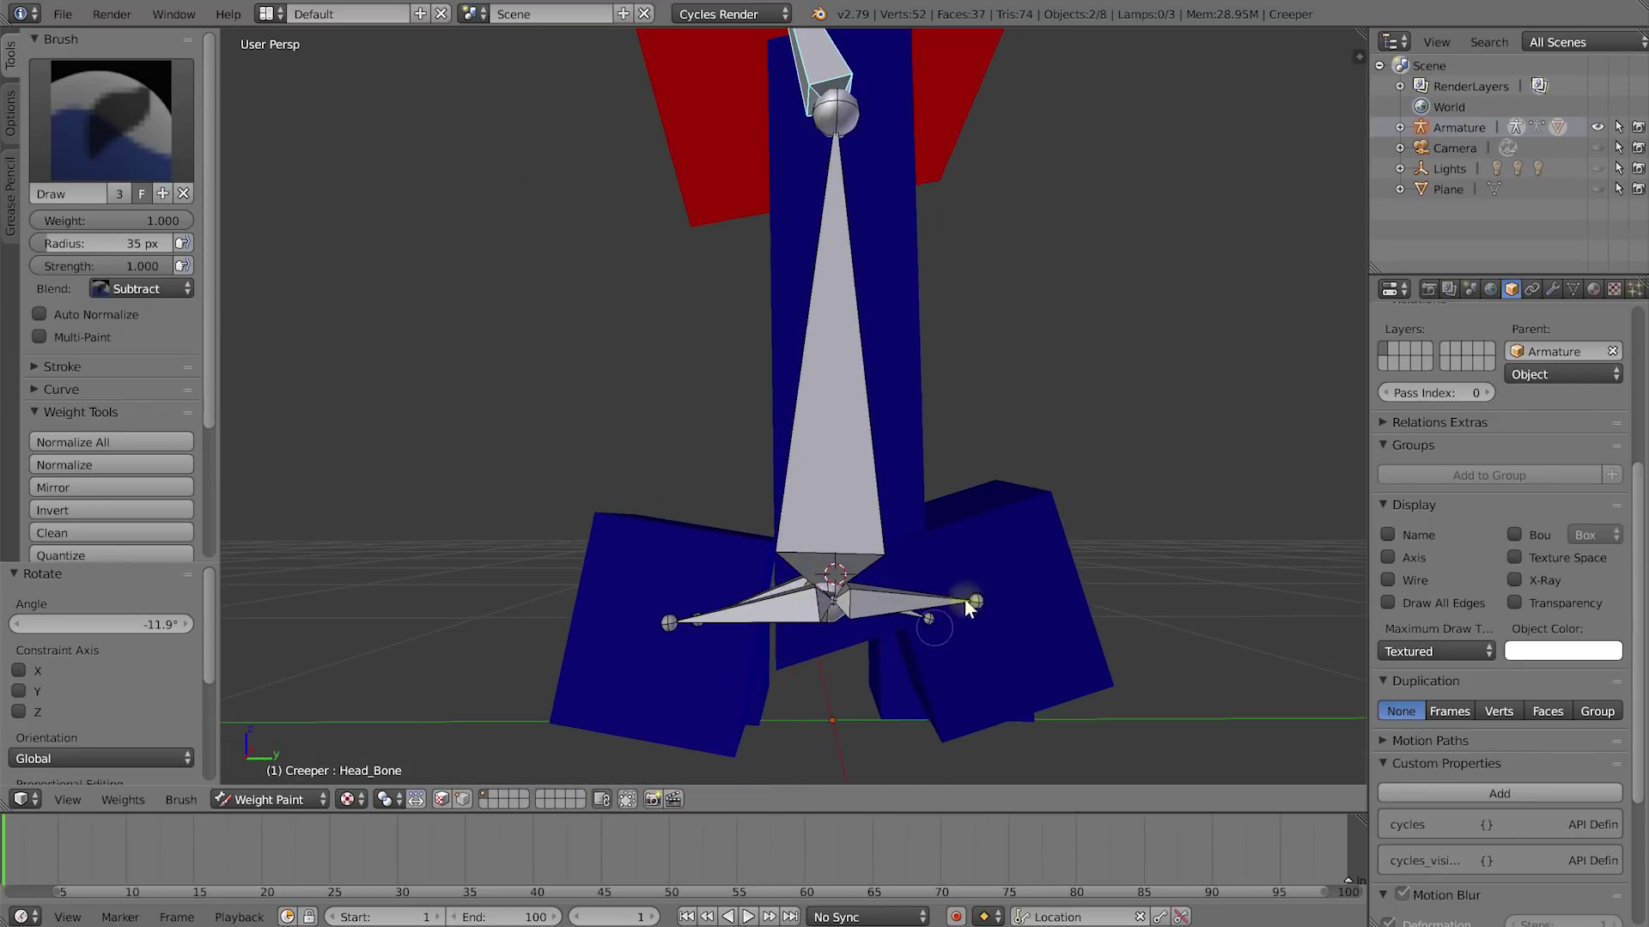
pyautogui.keyDown('shift'); pyautogui.moveTo(919, 378); pyautogui.dragTo(901, 405, button='middle'); pyautogui.keyUp('shift')
pyautogui.scroll(-3, 867, 434)
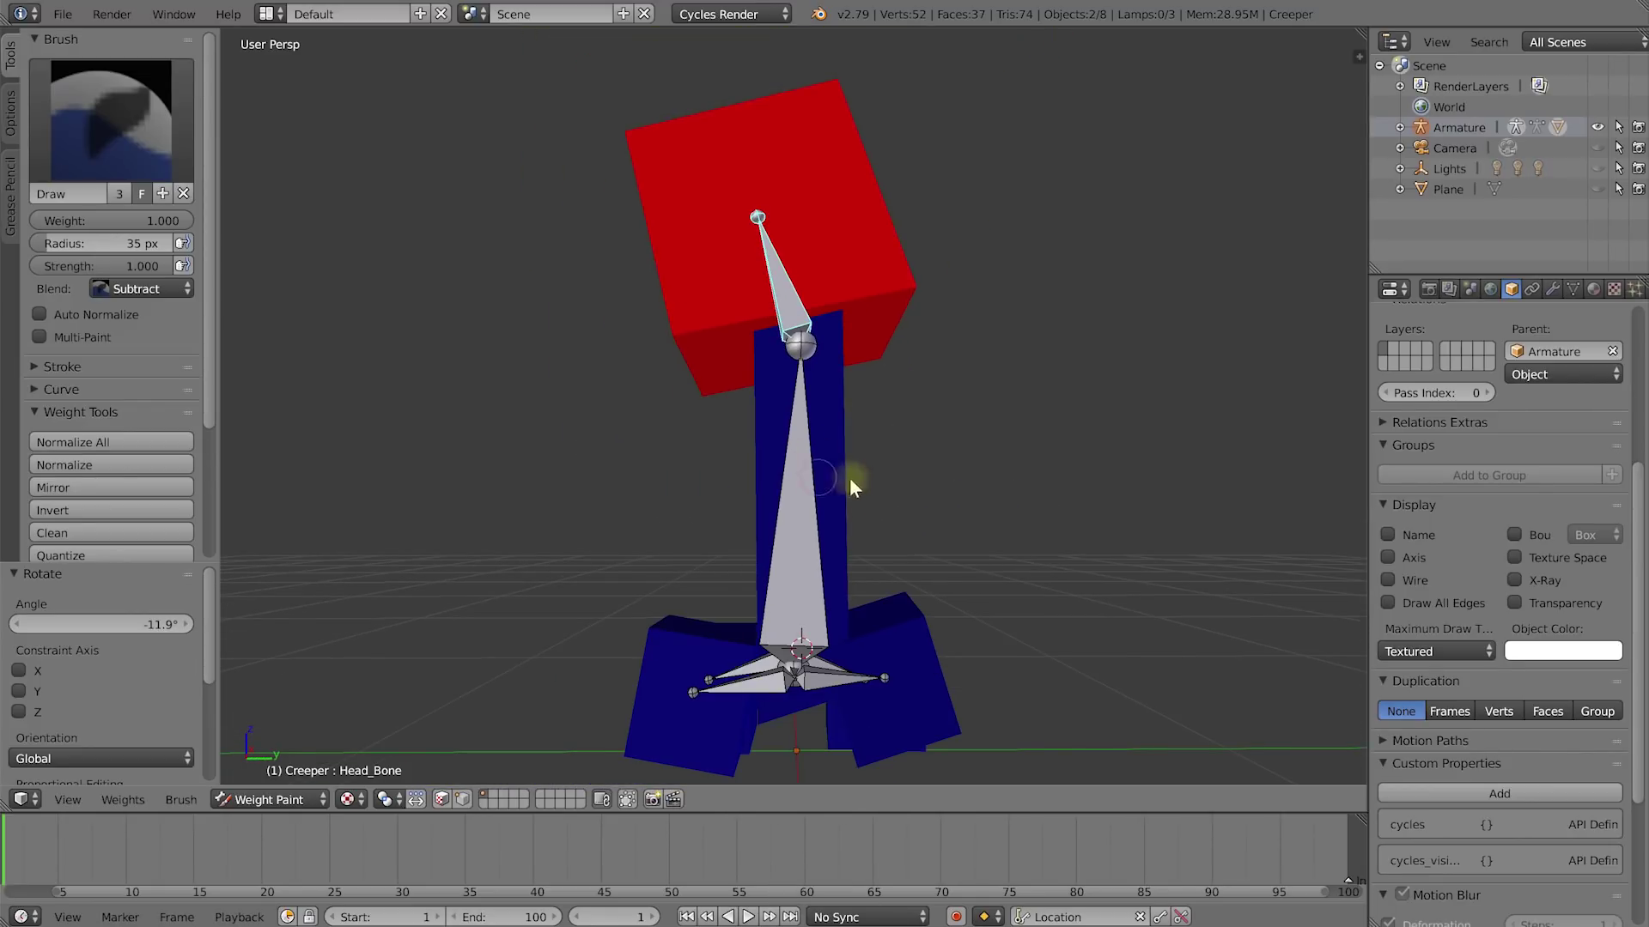
# Step: Test the corrected head weights by rotating Head_Bone about 70.4°, and clear the bone's pose rotation
pyautogui.click(796, 263)
pyautogui.press('r')
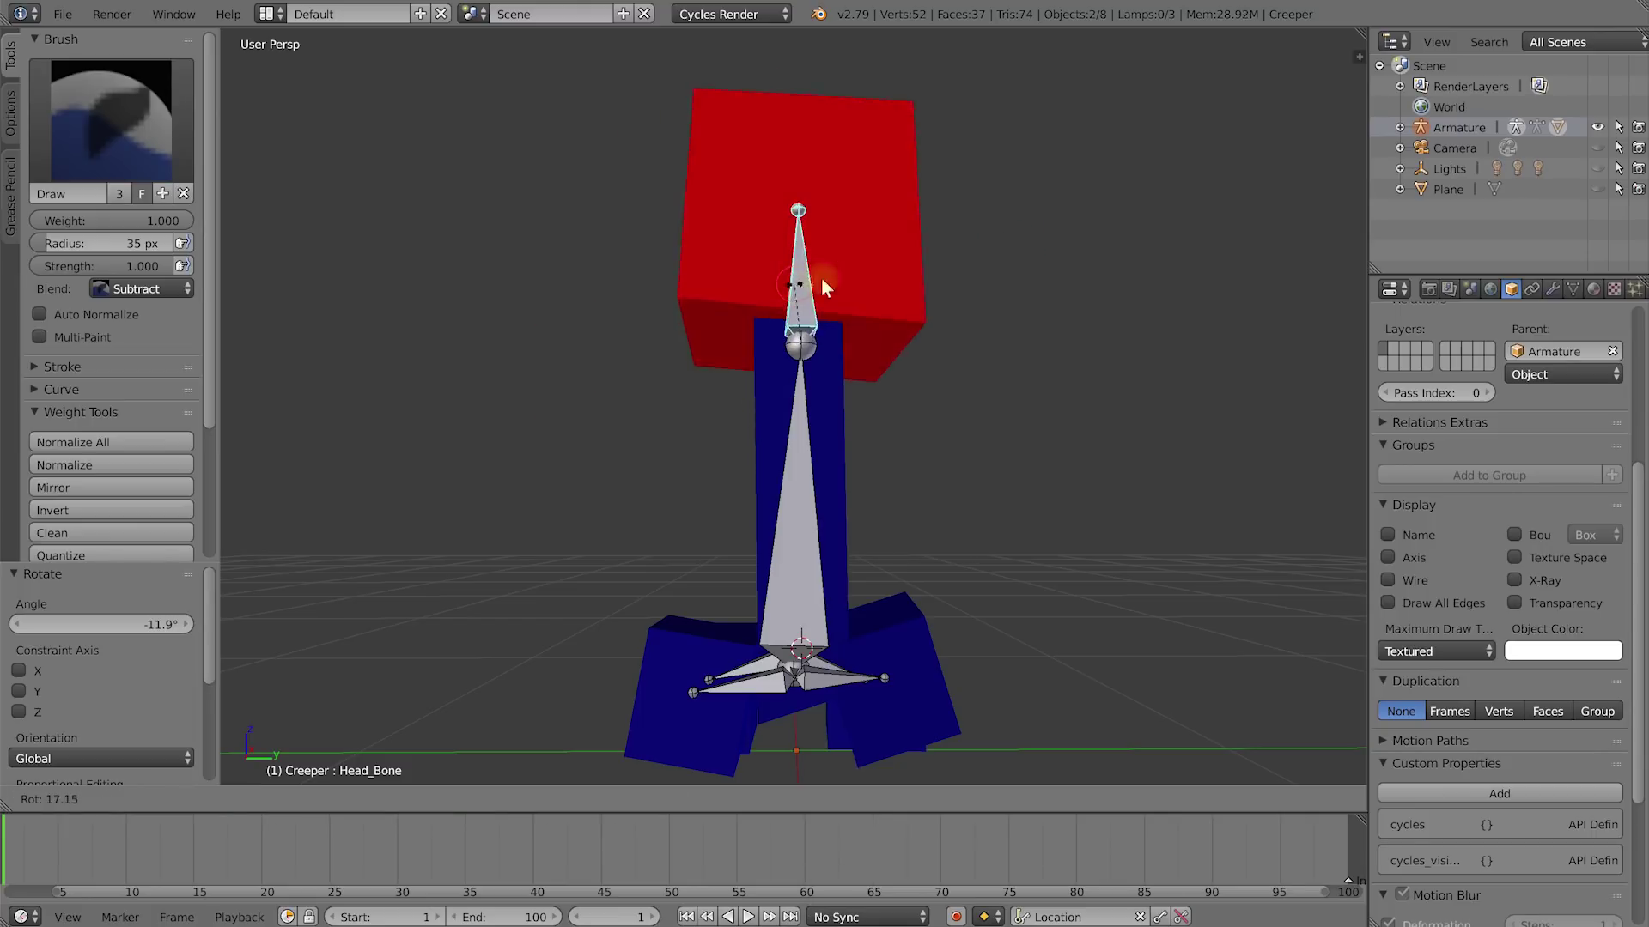
pyautogui.click(893, 359)
pyautogui.moveTo(883, 354)
pyautogui.mouseDown(button='middle')
pyautogui.moveTo(915, 376)
pyautogui.moveTo(872, 323)
pyautogui.moveTo(777, 293)
pyautogui.moveTo(907, 373)
pyautogui.moveTo(853, 374)
pyautogui.moveTo(877, 326)
pyautogui.mouseUp(button='middle')
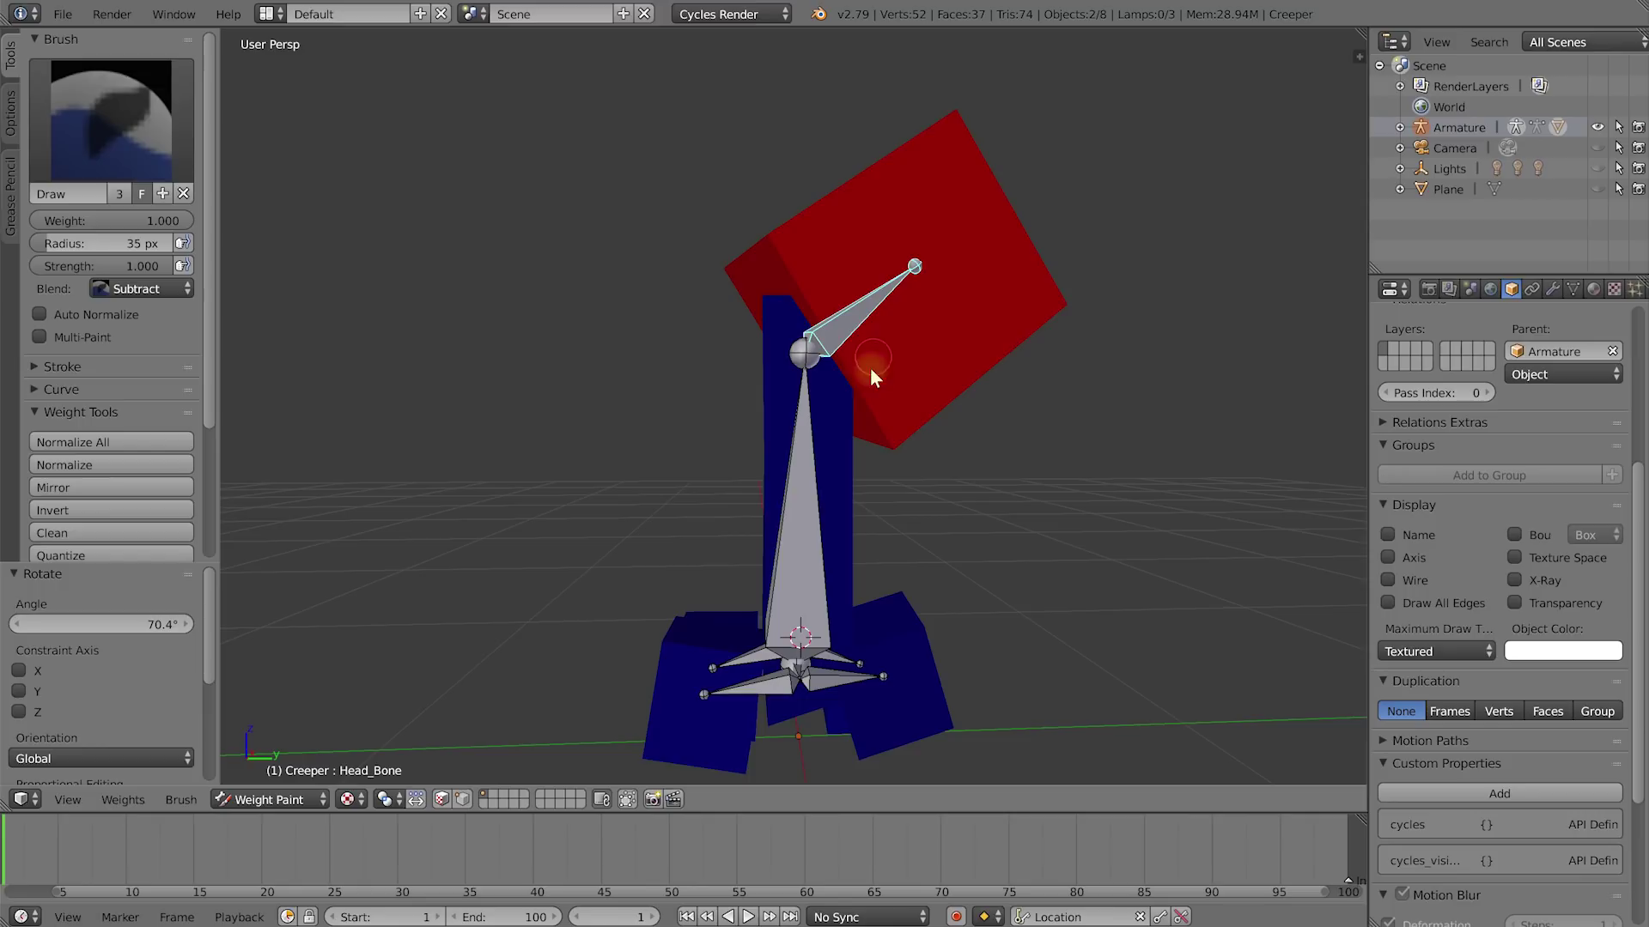
pyautogui.hotkey('alt', 'r')
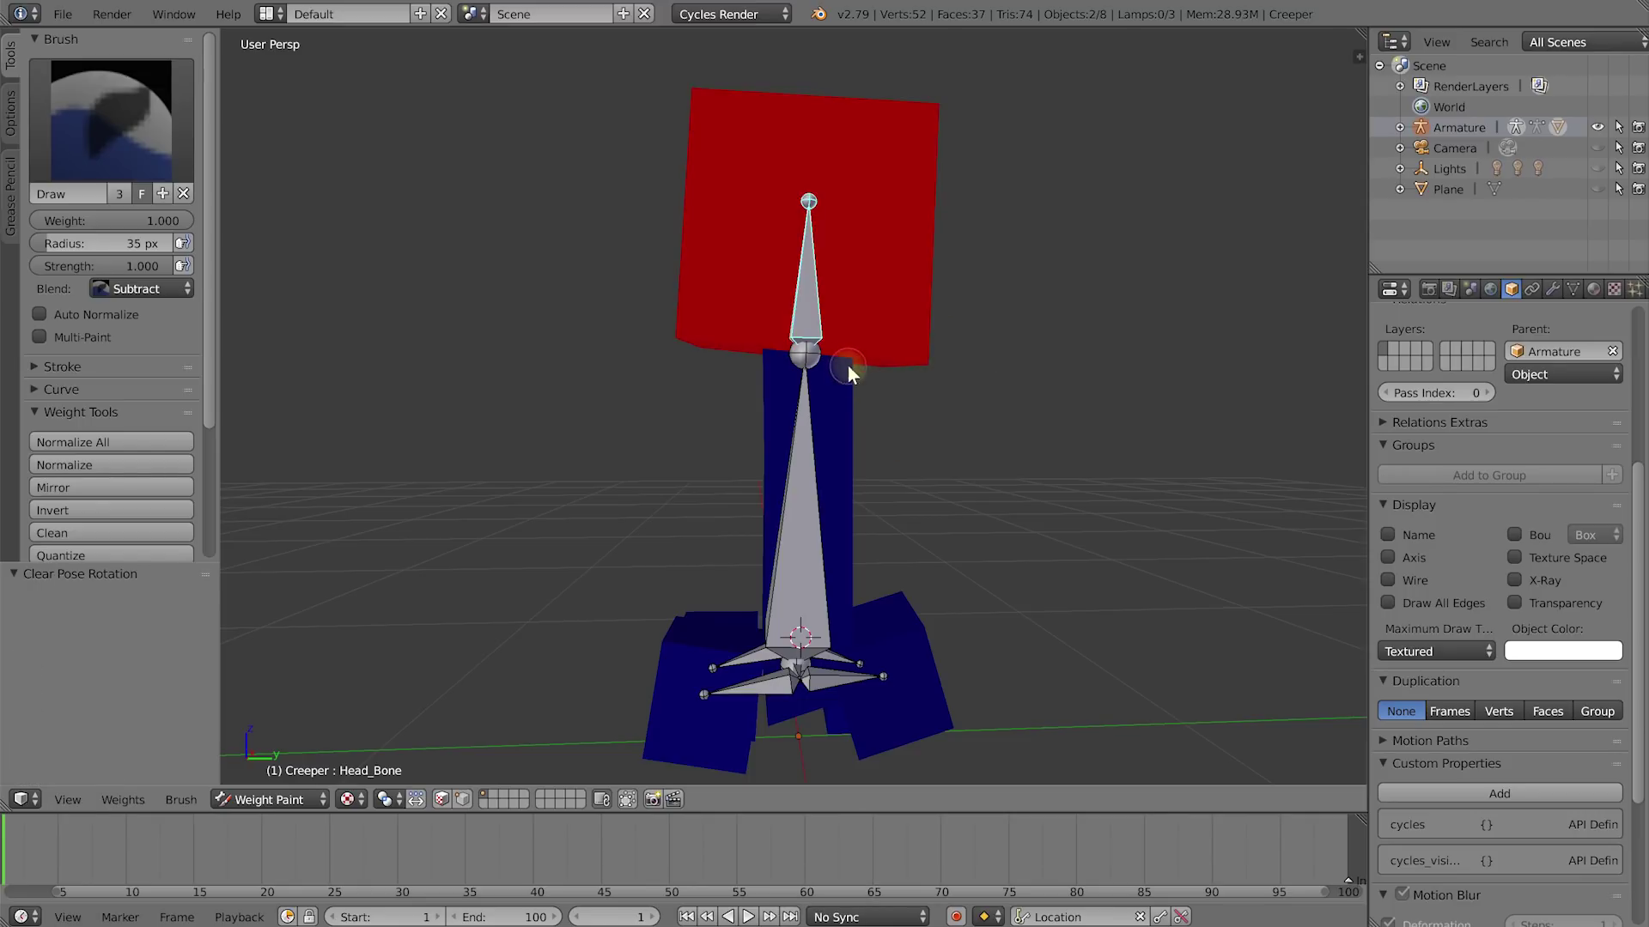
pyautogui.moveTo(857, 464); pyautogui.dragTo(878, 461, button='middle')
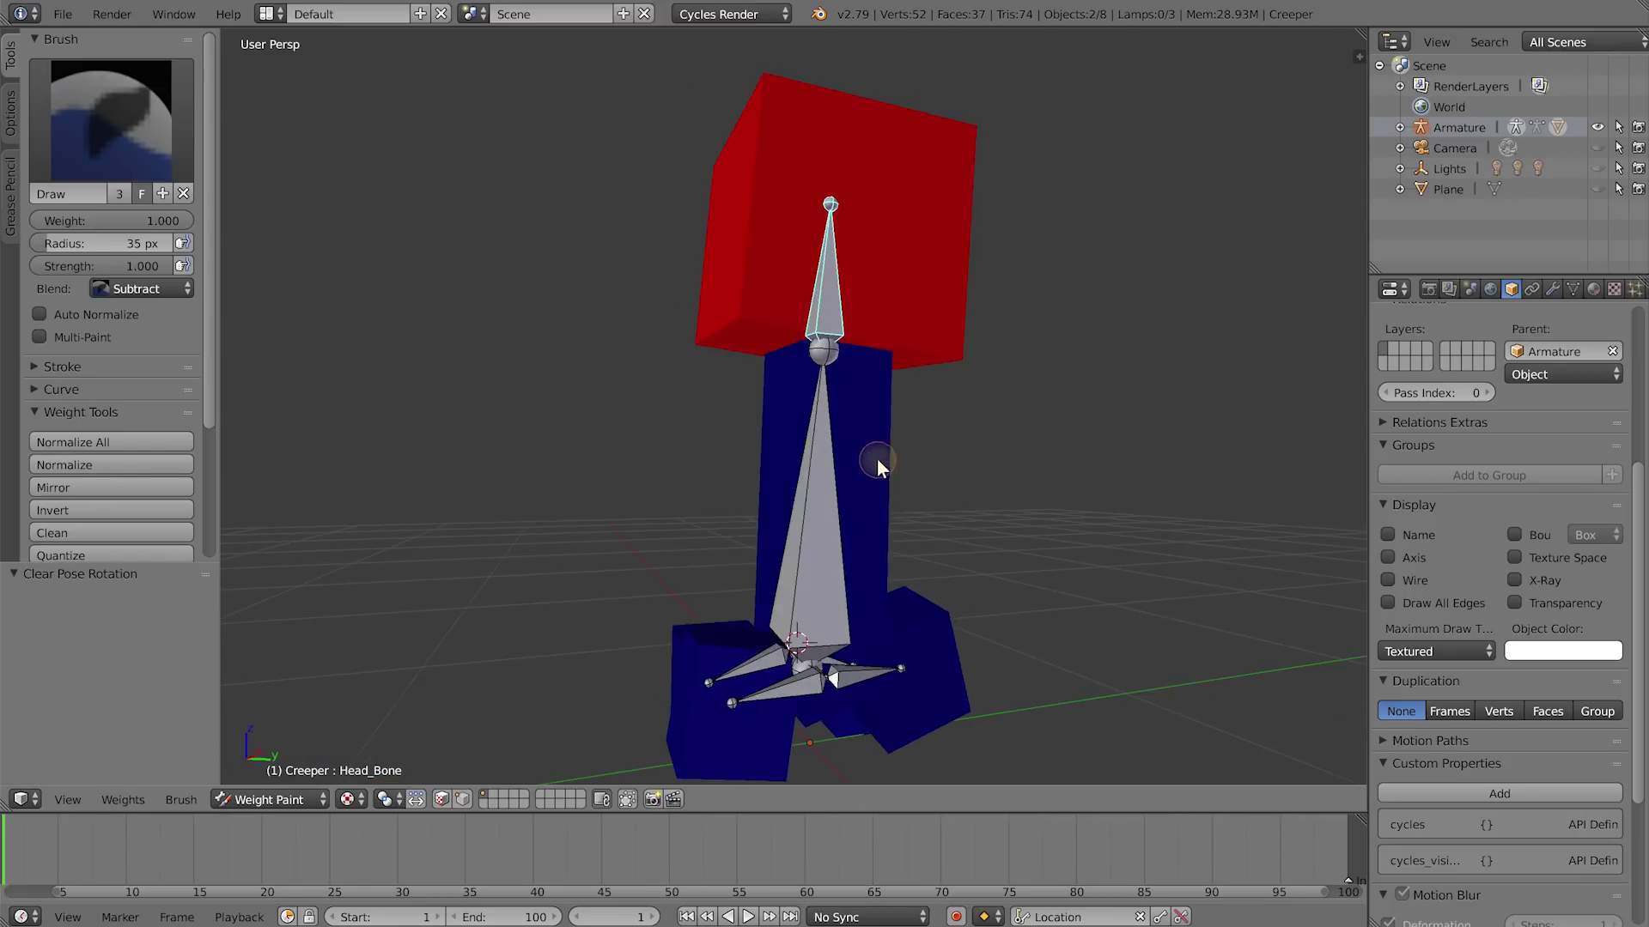
# Step: Select Spine_Bone, set the brush's blending mode to Add, and paint full weight along the Creeper's body from neck to base
pyautogui.rightClick(815, 519)
pyautogui.moveTo(891, 559); pyautogui.dragTo(785, 488, button='middle')
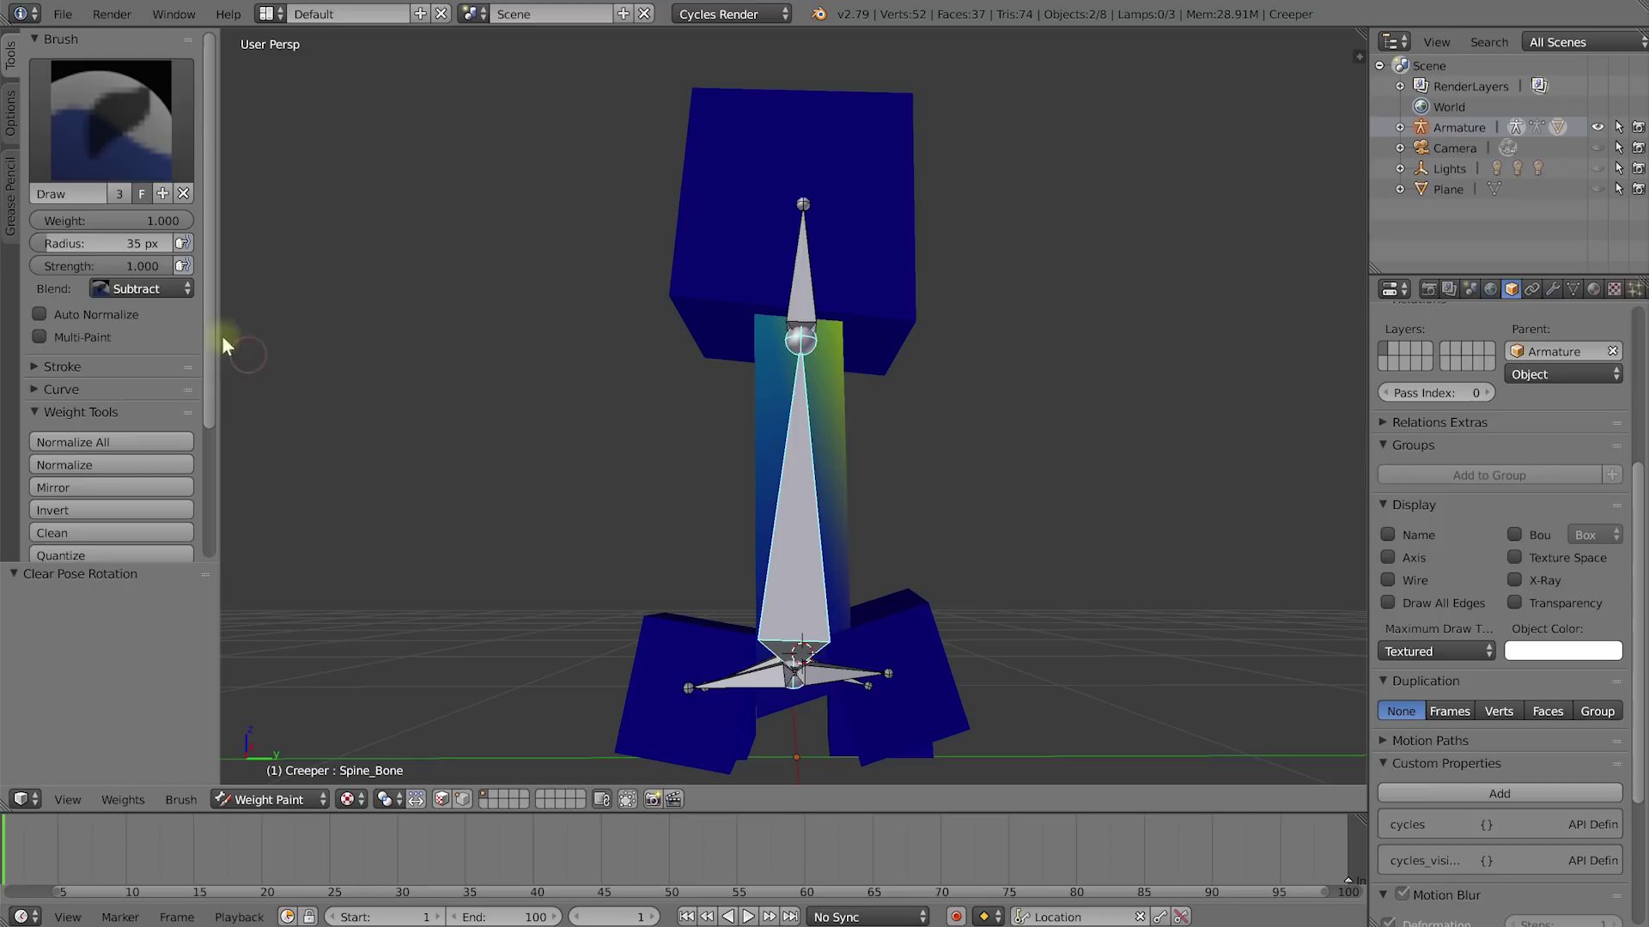
pyautogui.click(132, 291)
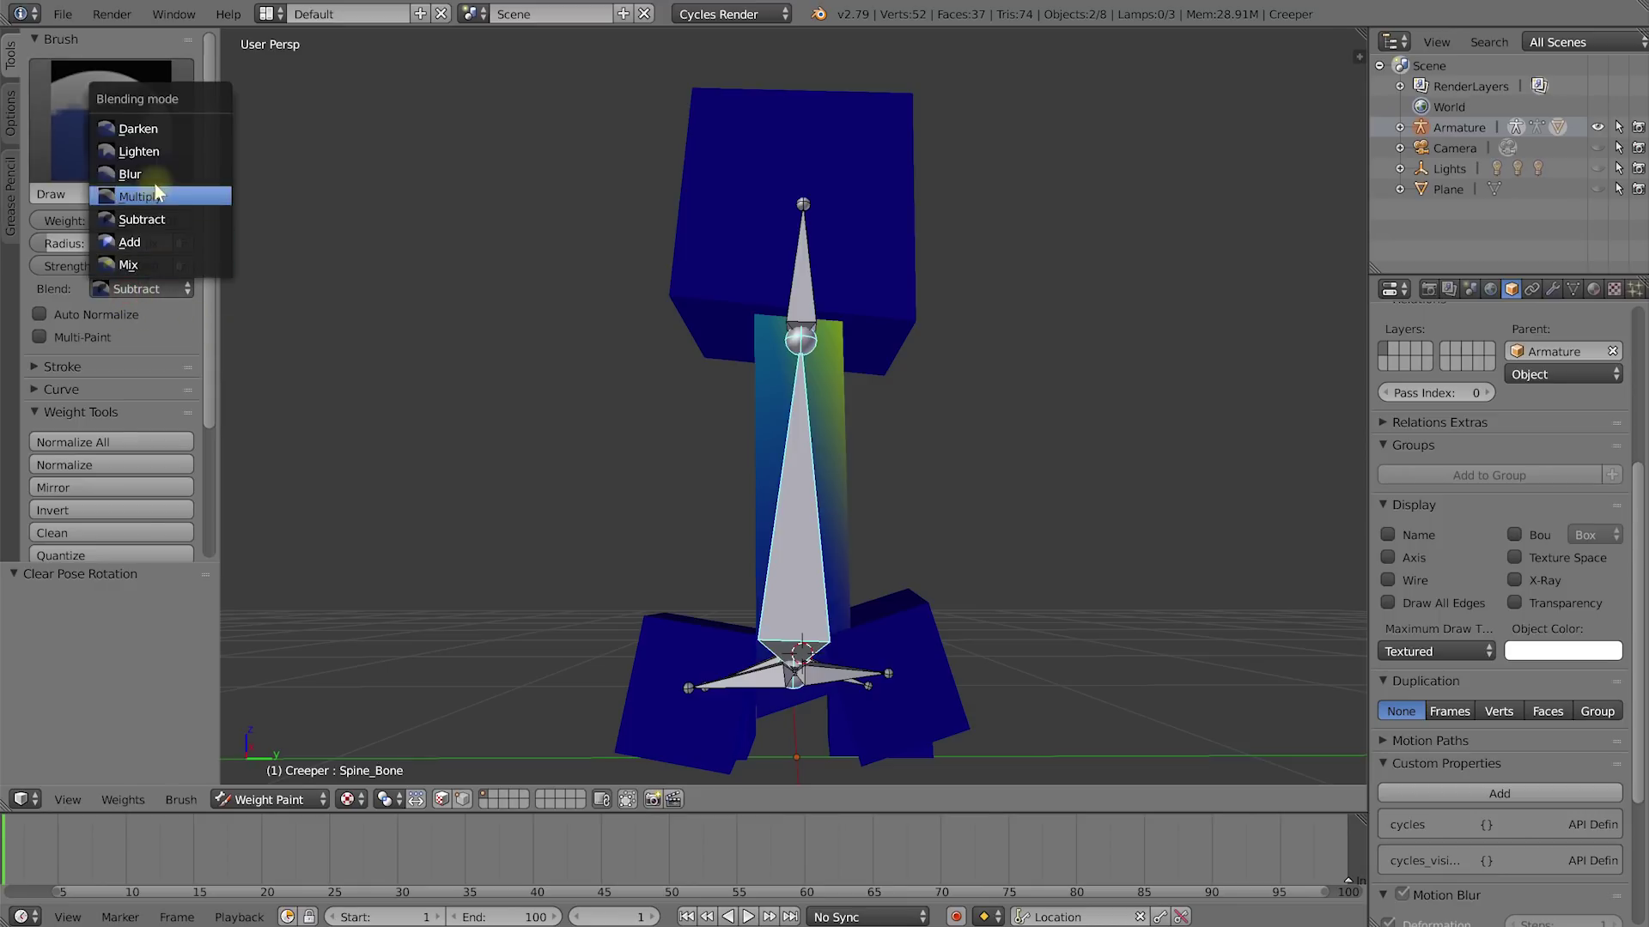
pyautogui.click(138, 242)
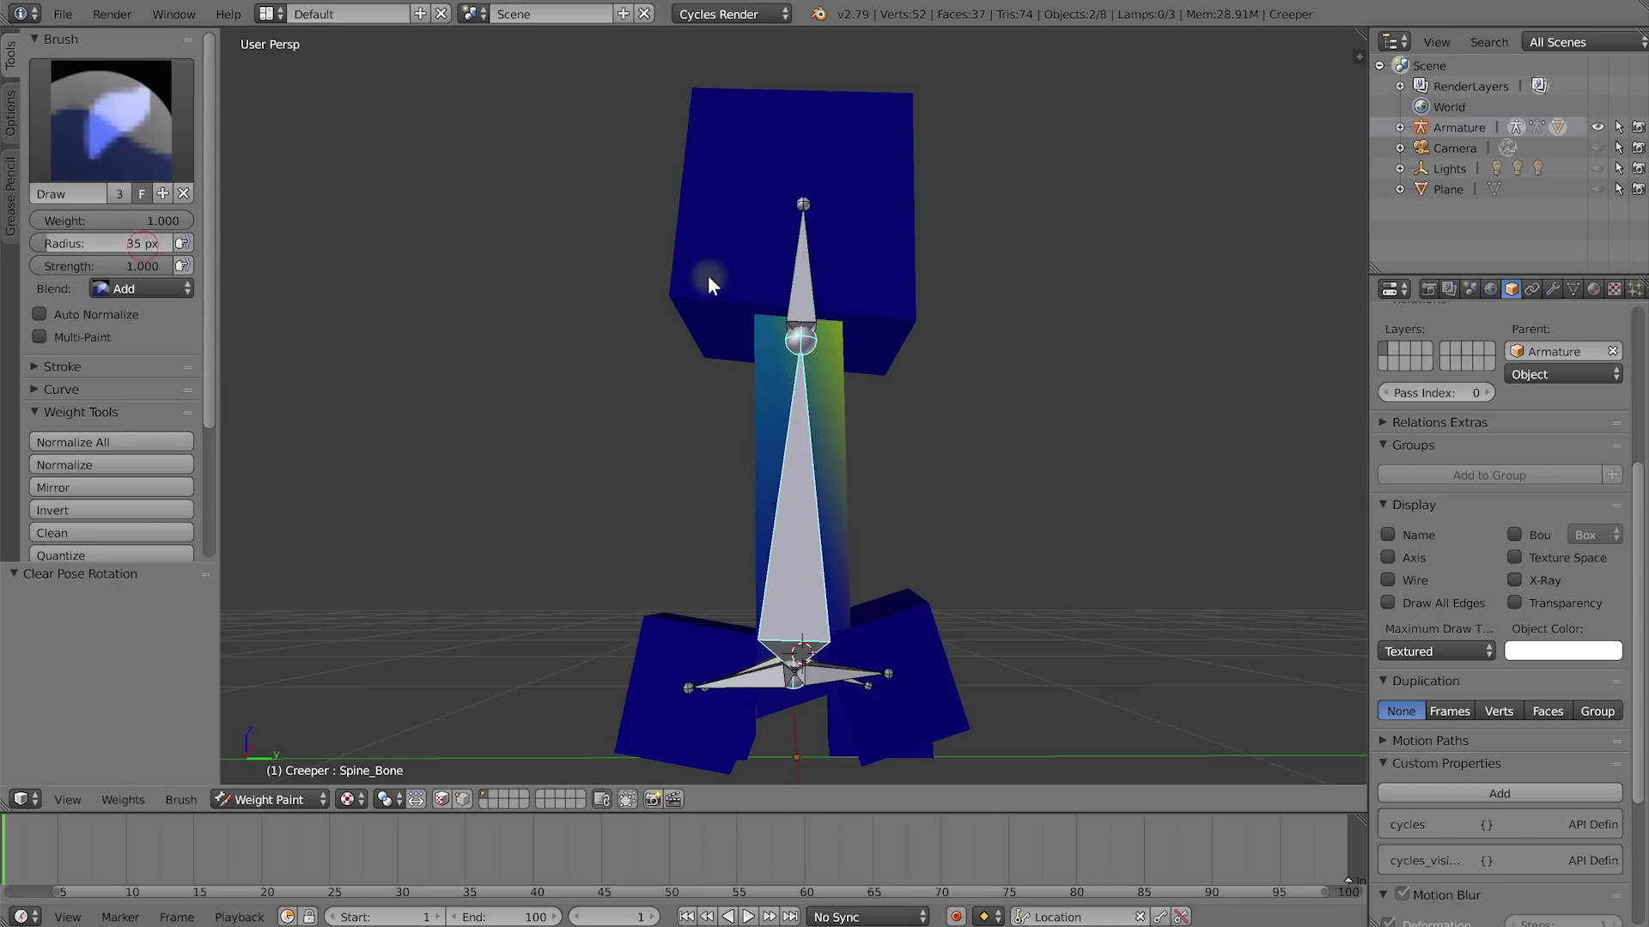
pyautogui.click(754, 288)
pyautogui.moveTo(830, 272)
pyautogui.mouseDown()
pyautogui.moveTo(848, 305)
pyautogui.moveTo(832, 414)
pyautogui.moveTo(846, 691)
pyautogui.moveTo(782, 716)
pyautogui.moveTo(763, 676)
pyautogui.moveTo(807, 621)
pyautogui.moveTo(817, 659)
pyautogui.mouseUp()
pyautogui.moveTo(822, 699); pyautogui.dragTo(860, 675, button='middle')
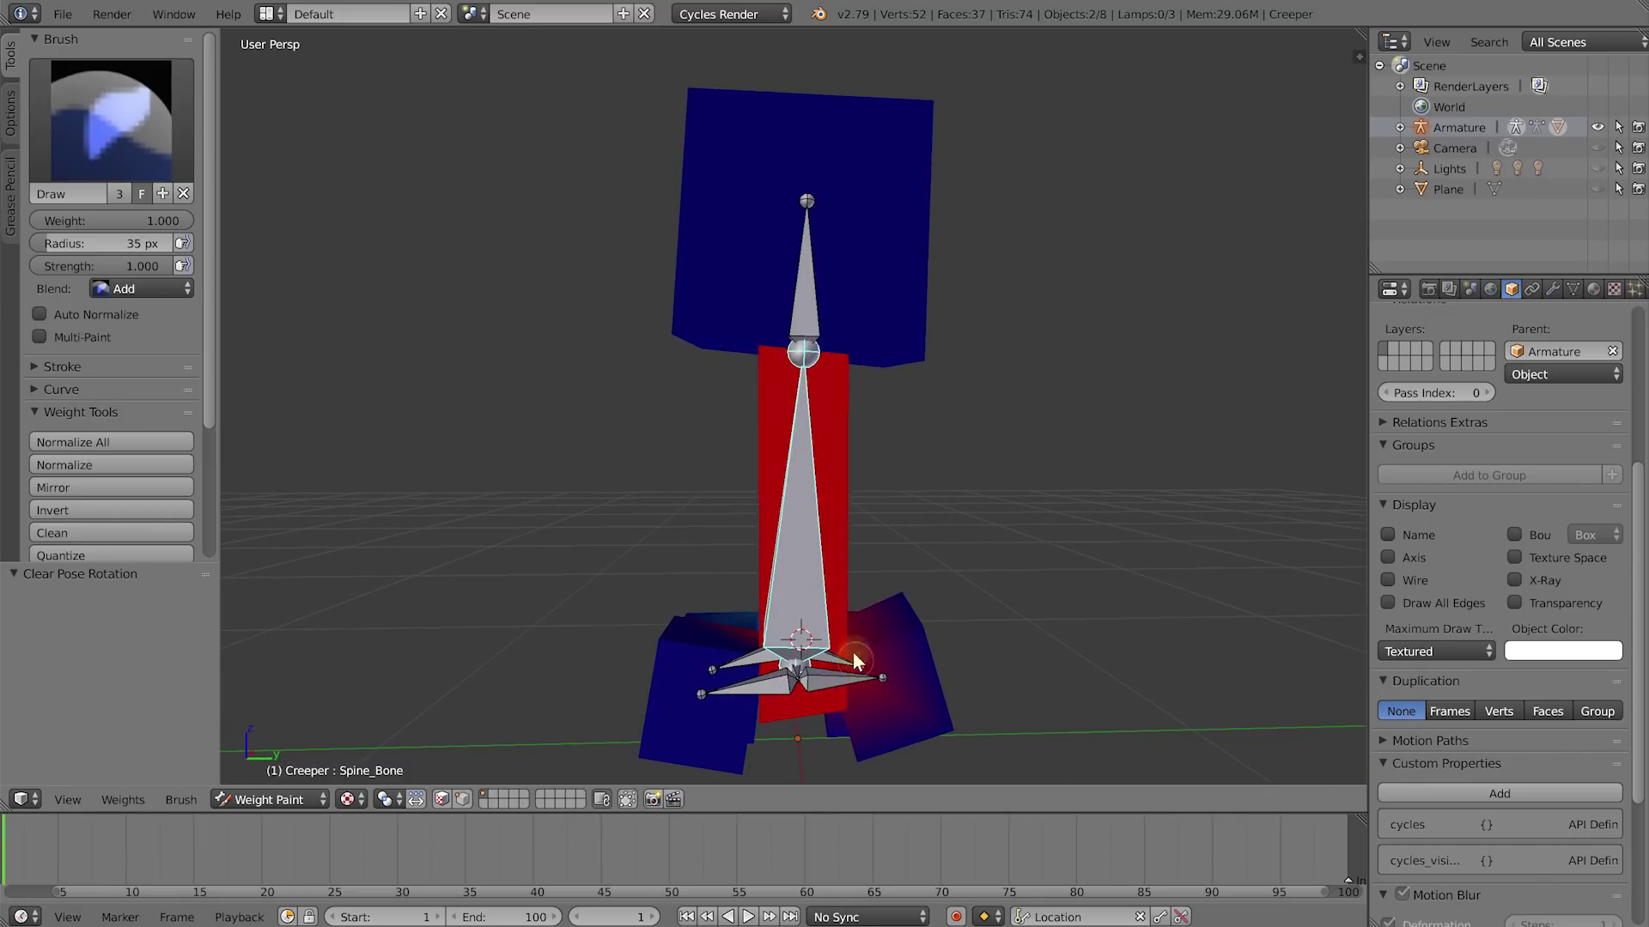
# Step: Set the weight brush's blending mode to Subtract and erase Spine_Bone's influence from the Creeper's feet around the body's base
pyautogui.moveTo(854, 672)
pyautogui.mouseDown(button='middle')
pyautogui.moveTo(815, 631)
pyautogui.moveTo(755, 635)
pyautogui.moveTo(837, 644)
pyautogui.moveTo(832, 668)
pyautogui.mouseUp(button='middle')
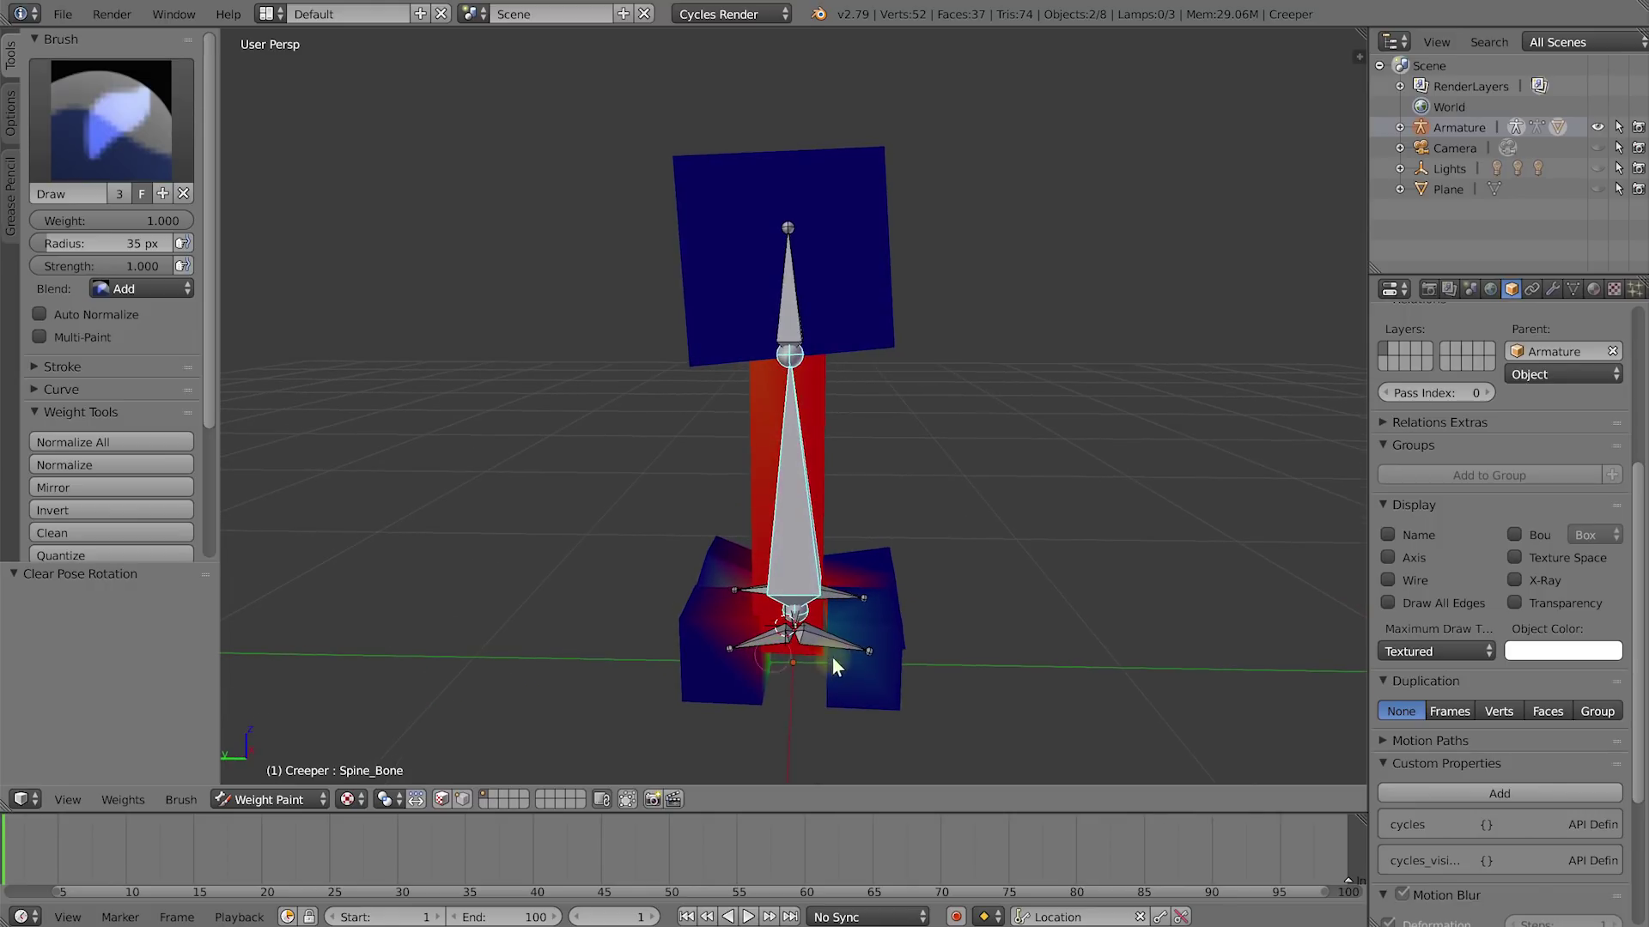
pyautogui.click(148, 289)
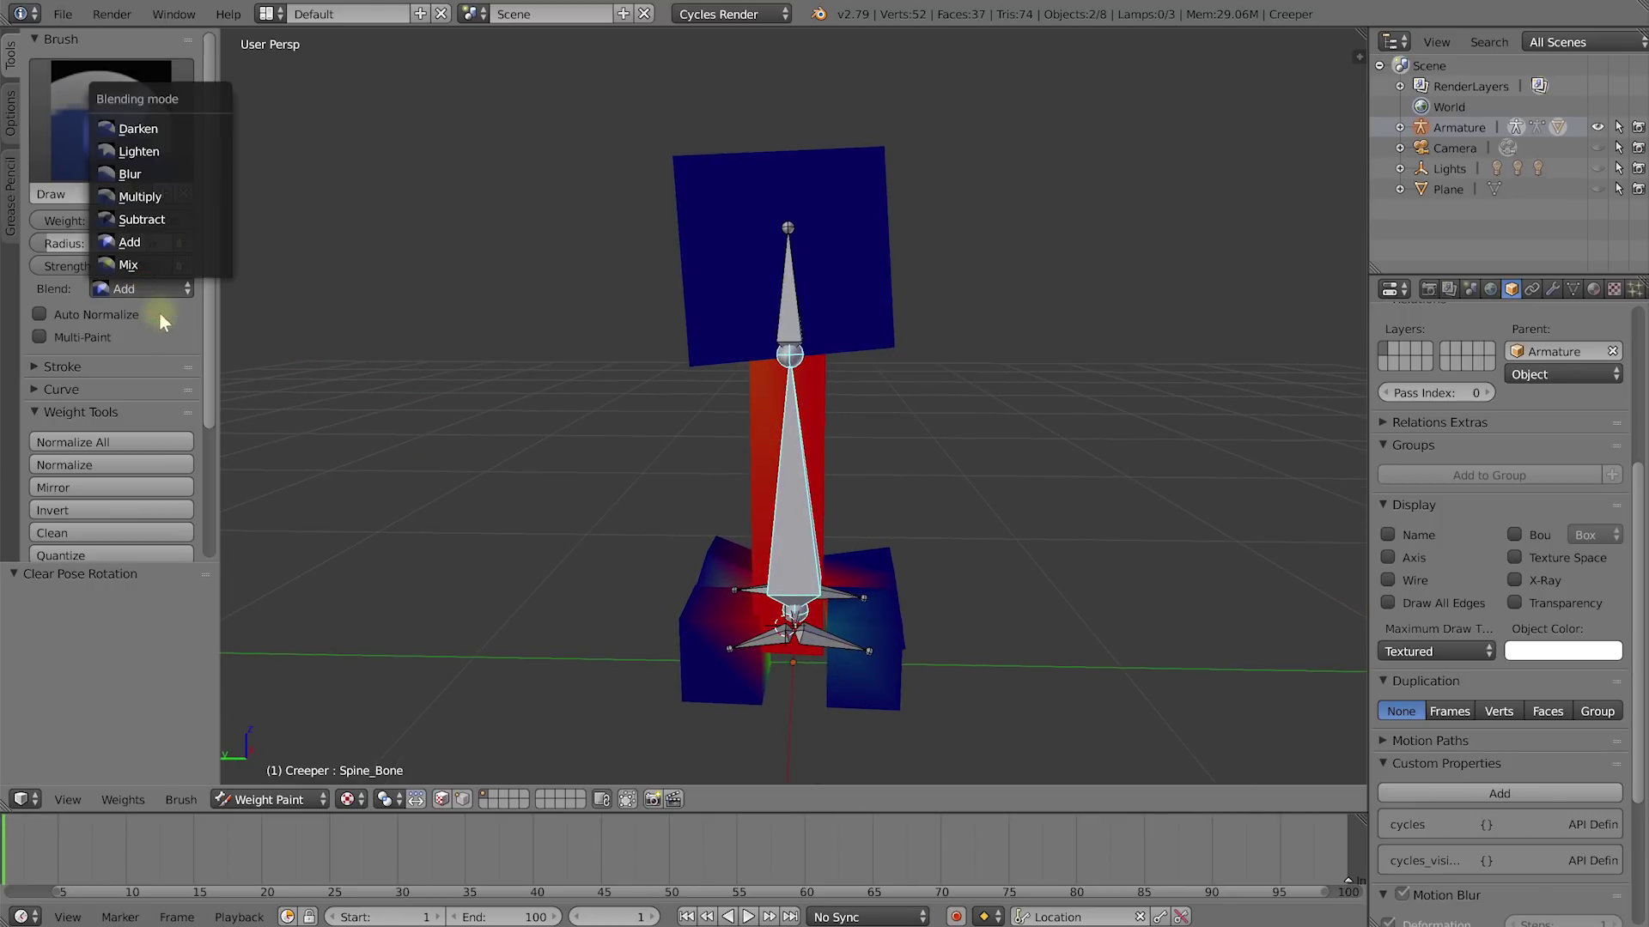
pyautogui.click(167, 224)
pyautogui.scroll(3, 824, 692)
pyautogui.keyDown('shift'); pyautogui.scroll(-3, 808, 601); pyautogui.keyUp('shift')
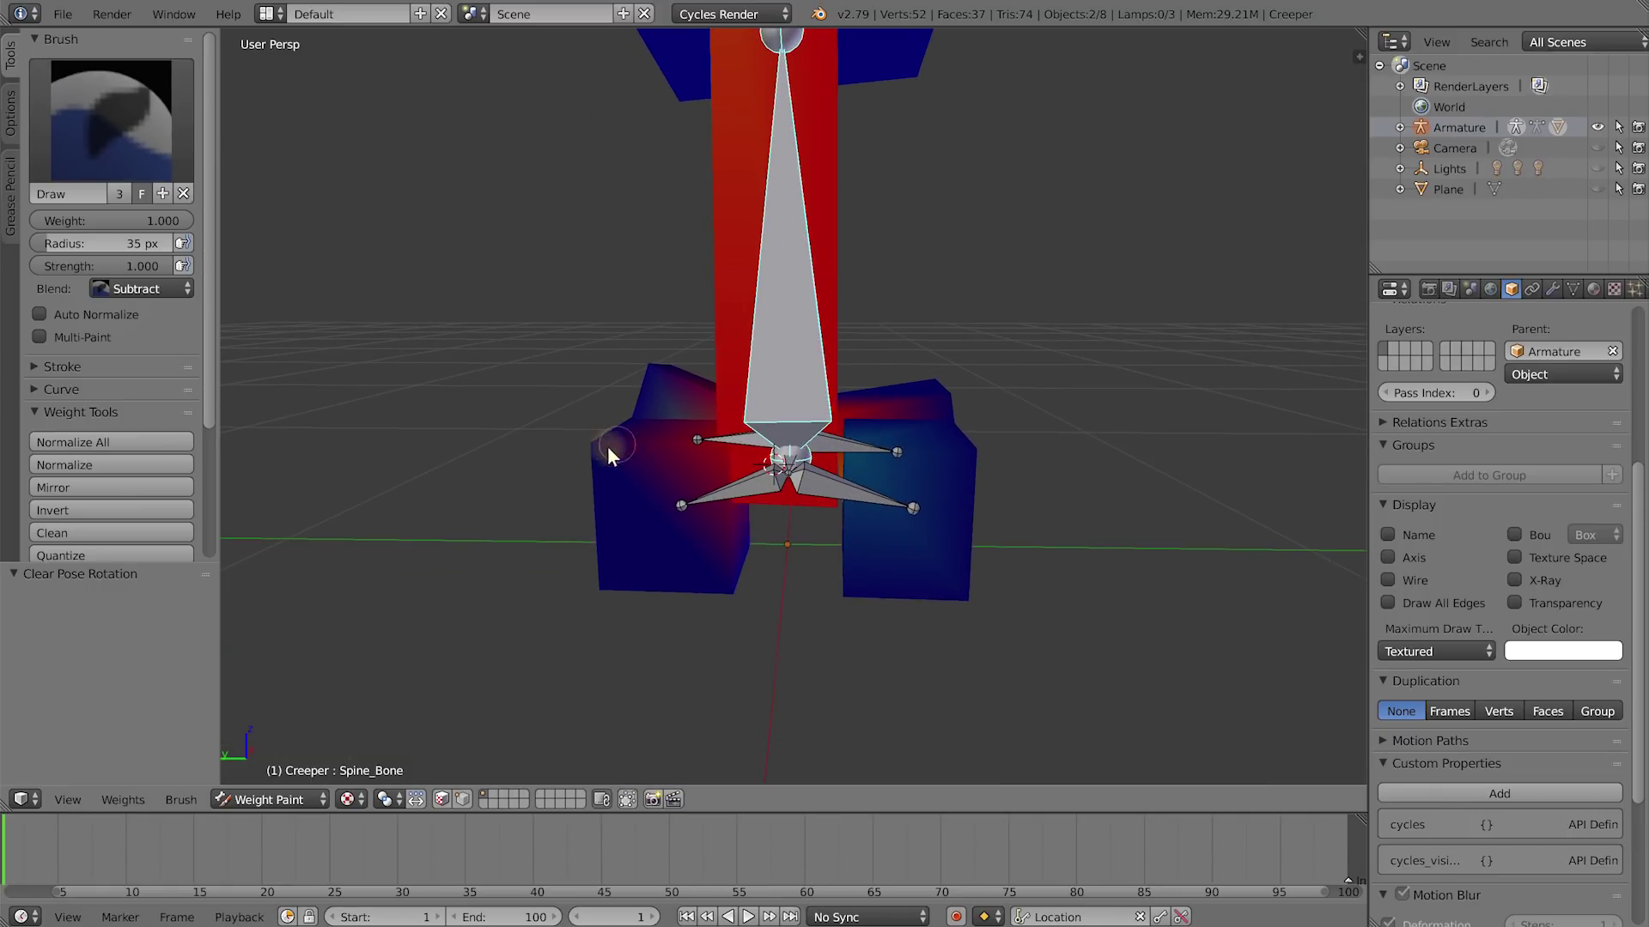
pyautogui.moveTo(711, 443); pyautogui.dragTo(727, 438)
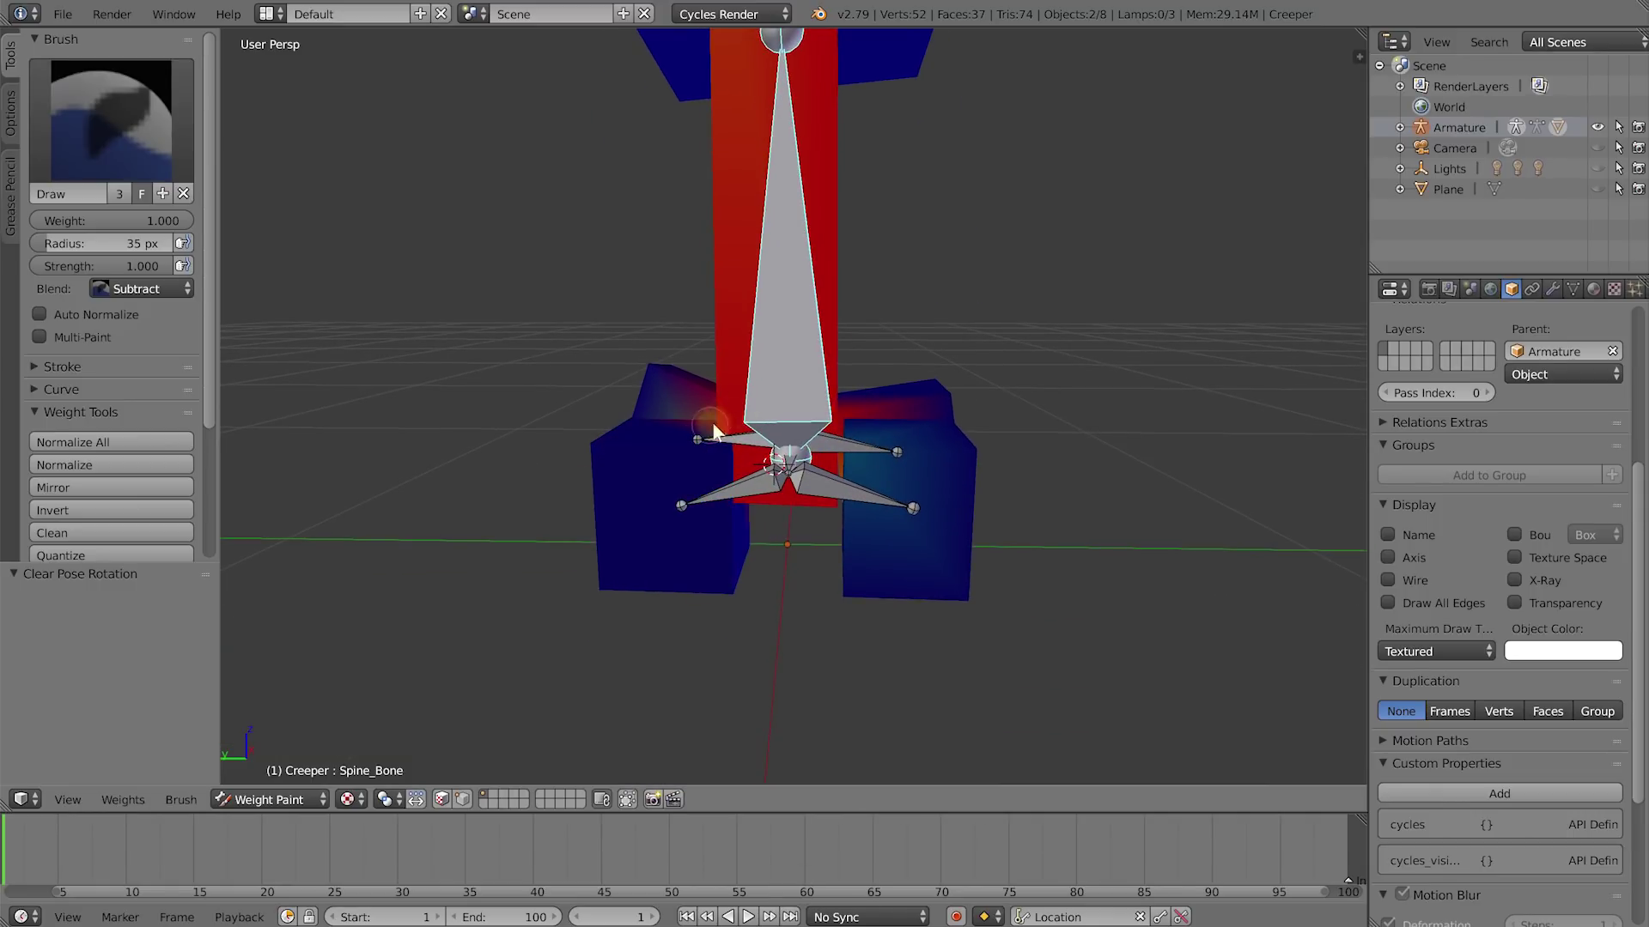
pyautogui.moveTo(824, 420); pyautogui.dragTo(902, 421)
pyautogui.moveTo(859, 420)
pyautogui.mouseDown(button='middle')
pyautogui.moveTo(1080, 474)
pyautogui.moveTo(963, 472)
pyautogui.mouseUp(button='middle')
pyautogui.moveTo(964, 472); pyautogui.dragTo(970, 668)
pyautogui.moveTo(970, 640); pyautogui.dragTo(951, 563, button='middle')
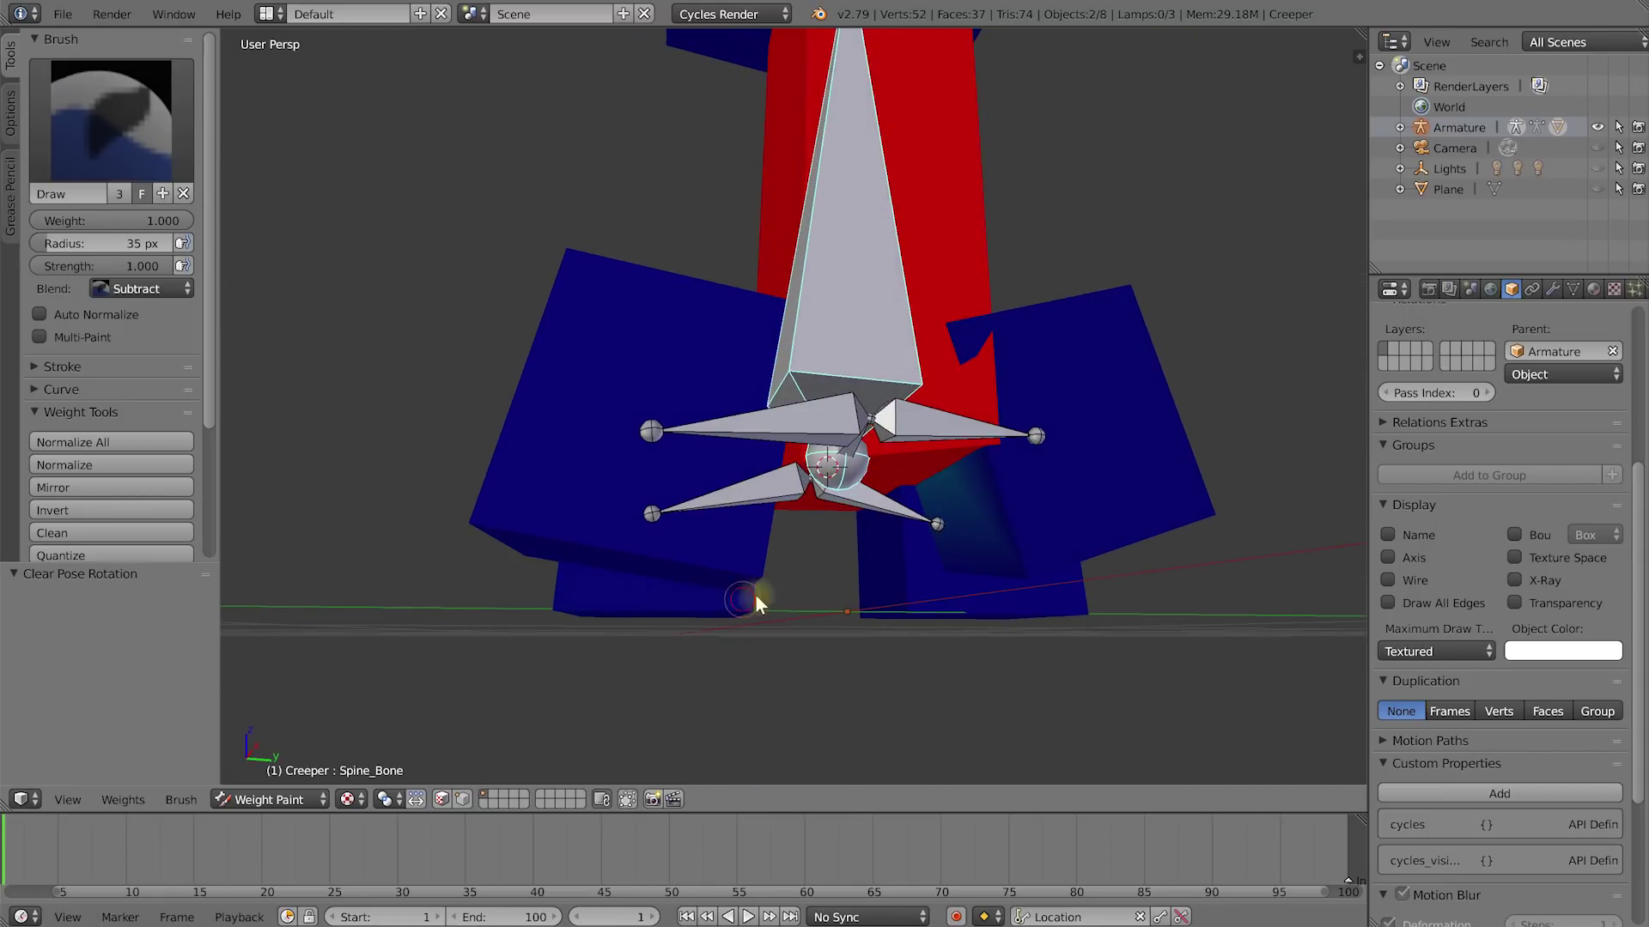
# Step: Set the brush's blending mode to Add and paint full Spine_Bone weight on the body's upper corner just below the head
pyautogui.moveTo(894, 354); pyautogui.dragTo(756, 447, button='middle')
pyautogui.keyDown('shift'); pyautogui.moveTo(793, 171); pyautogui.dragTo(826, 207, button='middle'); pyautogui.keyUp('shift')
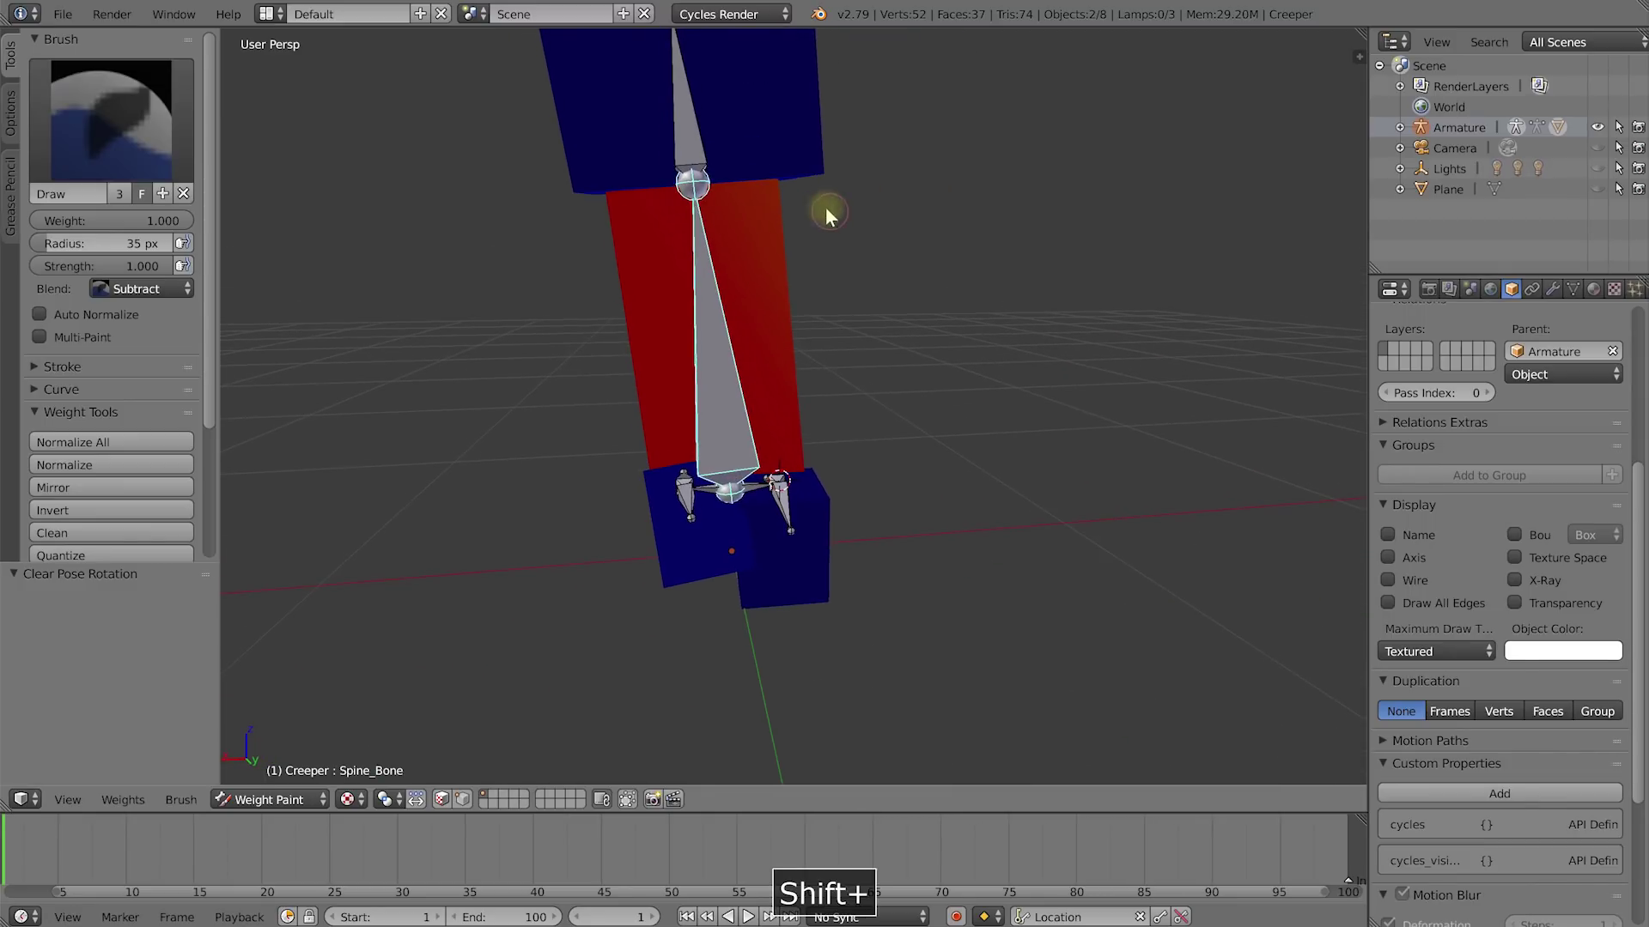
pyautogui.click(167, 288)
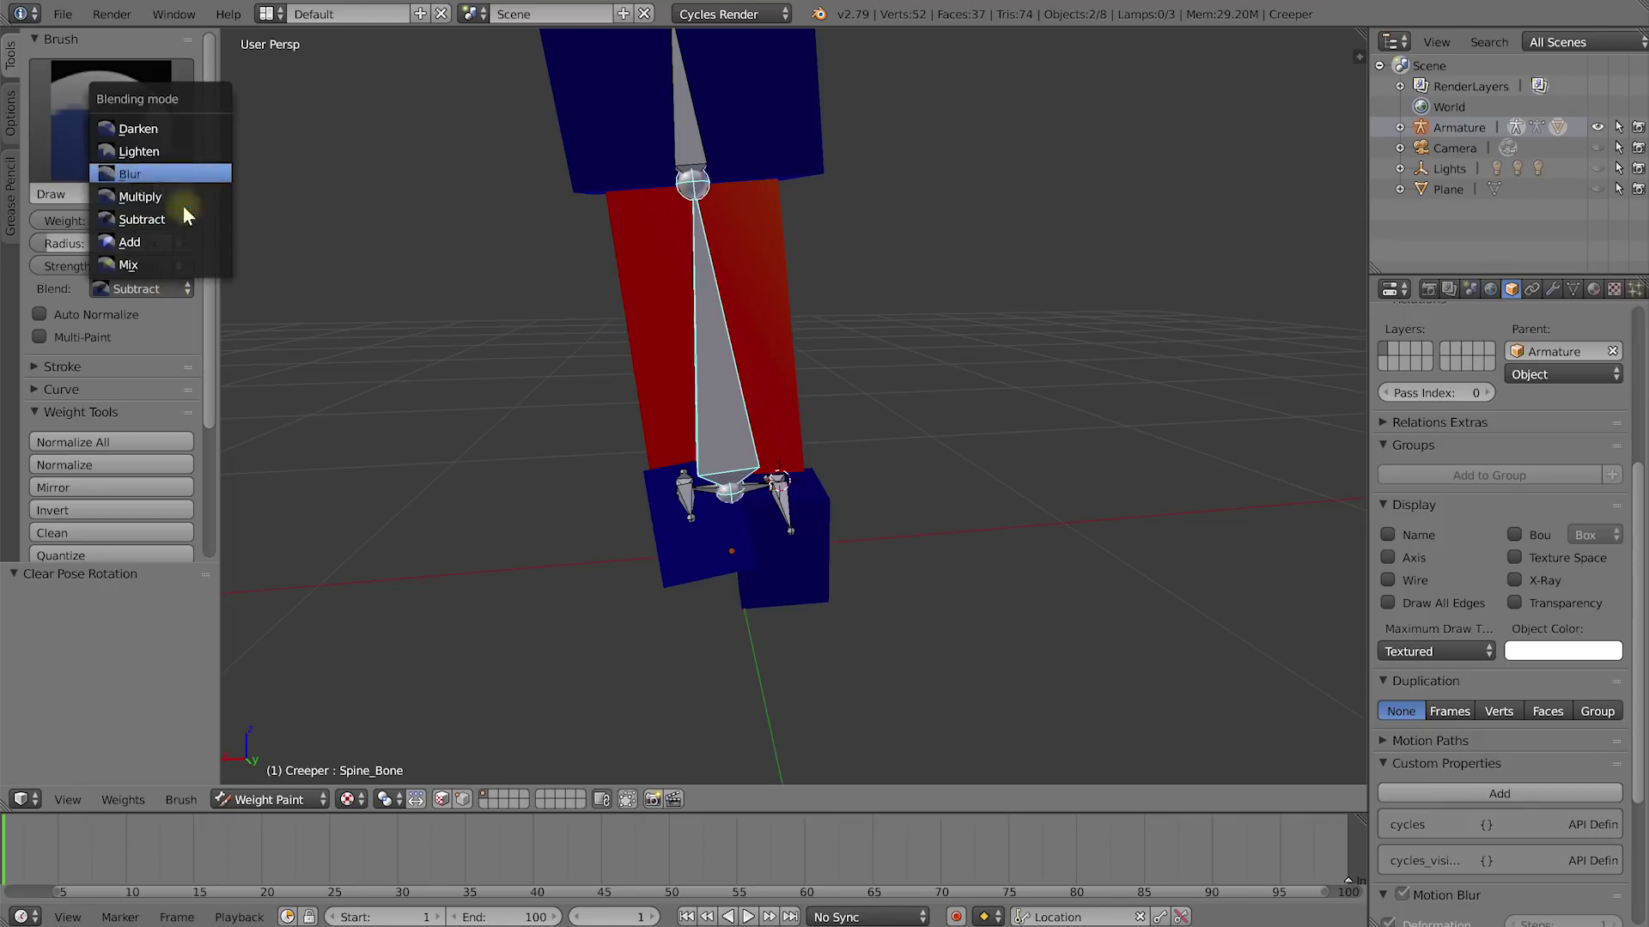
pyautogui.click(130, 242)
pyautogui.click(773, 208)
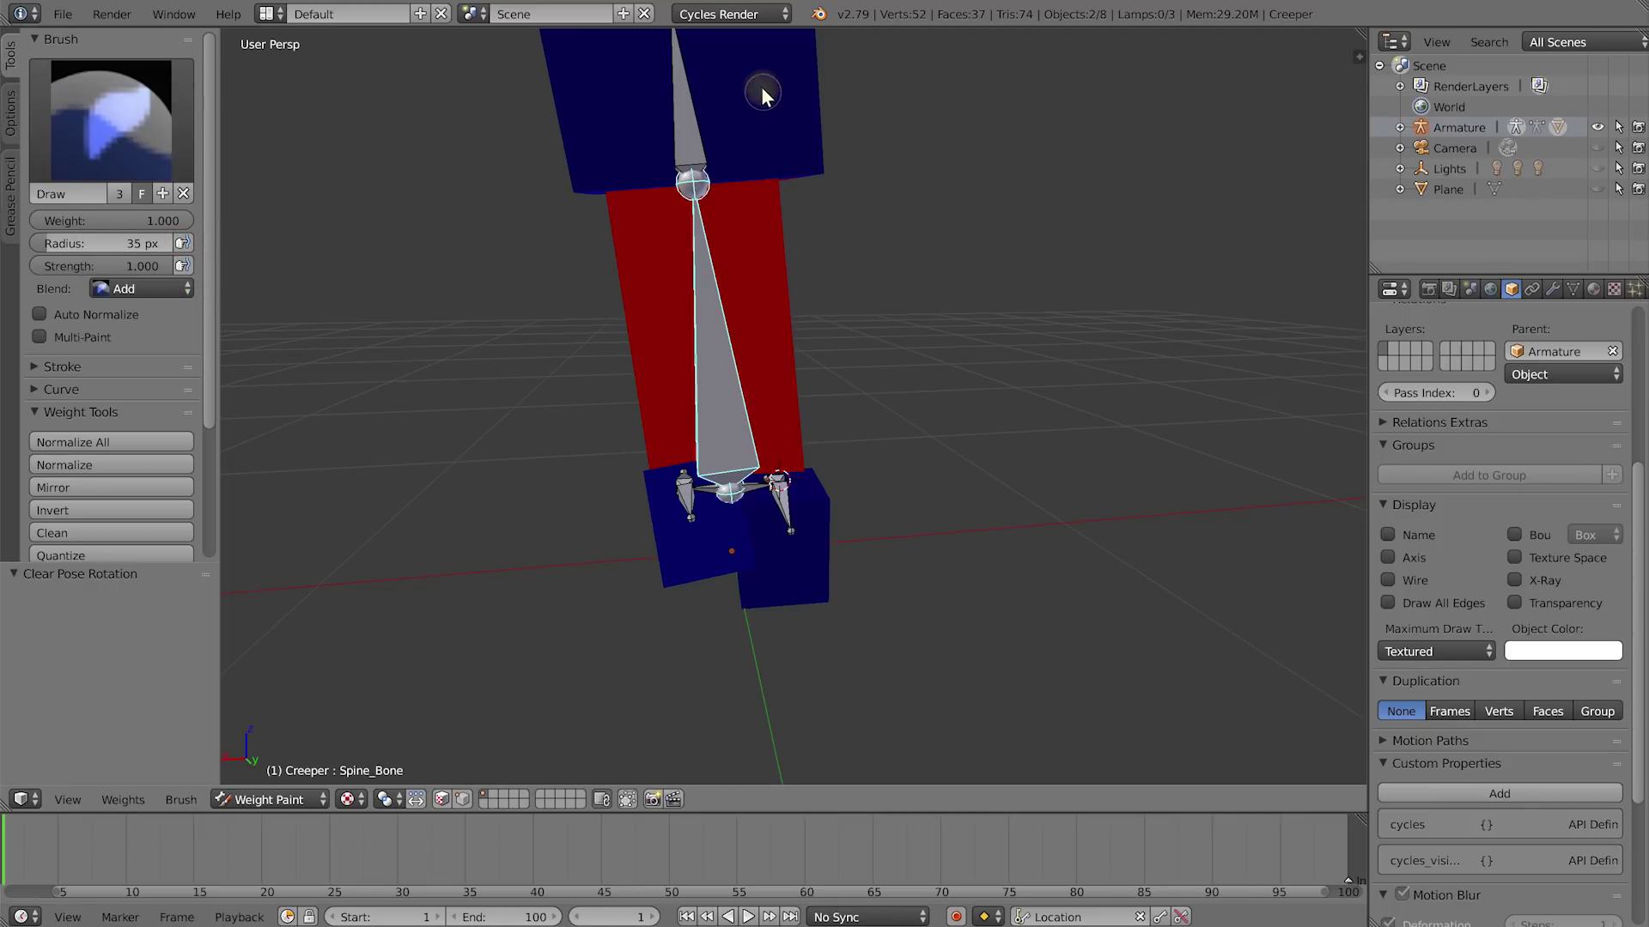
# Step: Set the brush's blending mode to Subtract and erase Spine_Bone's stray influence from the head's lower corner and the remaining foot area
pyautogui.moveTo(812, 187); pyautogui.dragTo(807, 231, button='middle')
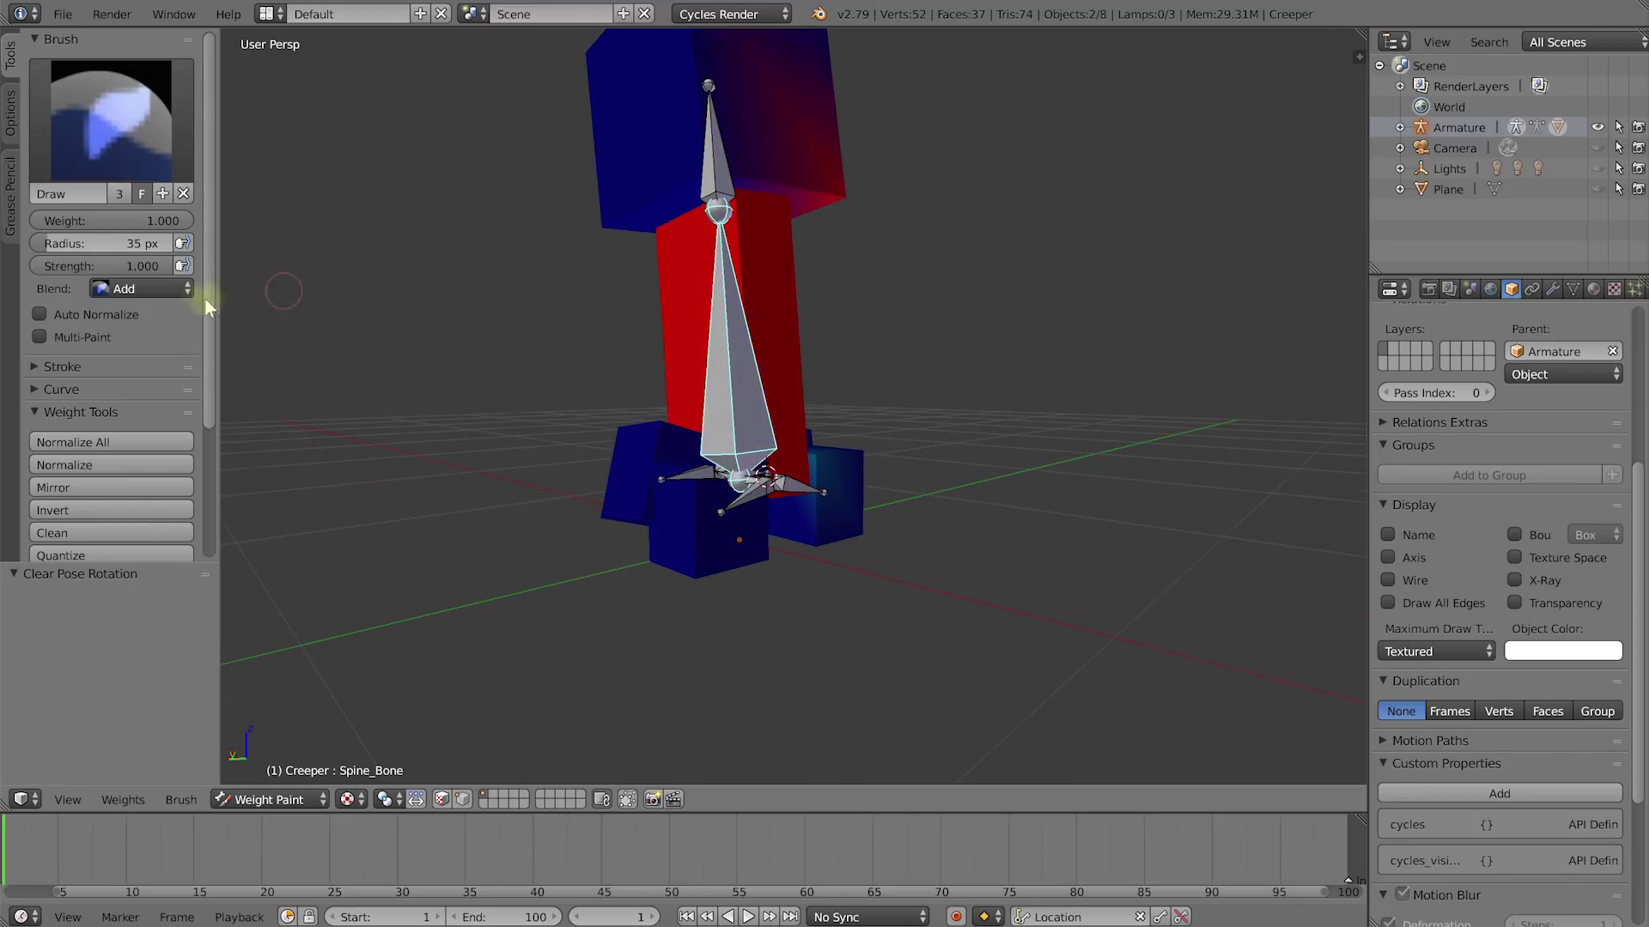
pyautogui.moveTo(138, 221)
pyautogui.mouseDown()
pyautogui.moveTo(30, 221)
pyautogui.moveTo(190, 221)
pyautogui.mouseUp()
pyautogui.moveTo(853, 266)
pyautogui.mouseDown(button='middle')
pyautogui.moveTo(853, 281)
pyautogui.moveTo(894, 254)
pyautogui.mouseUp(button='middle')
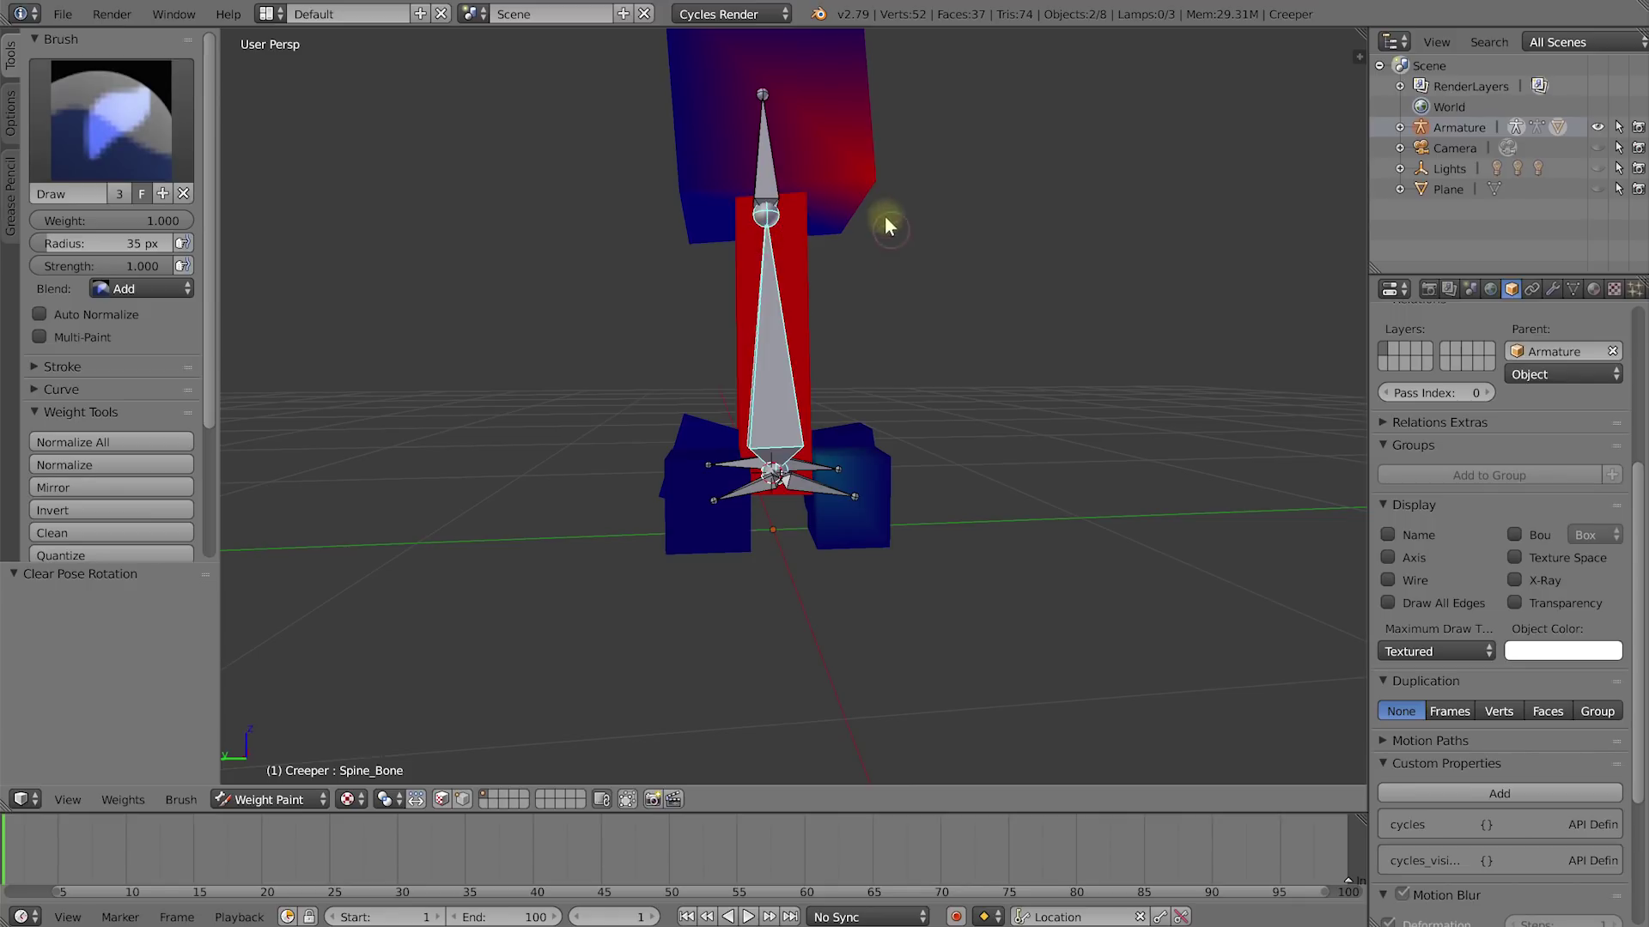
pyautogui.click(171, 290)
pyautogui.click(146, 227)
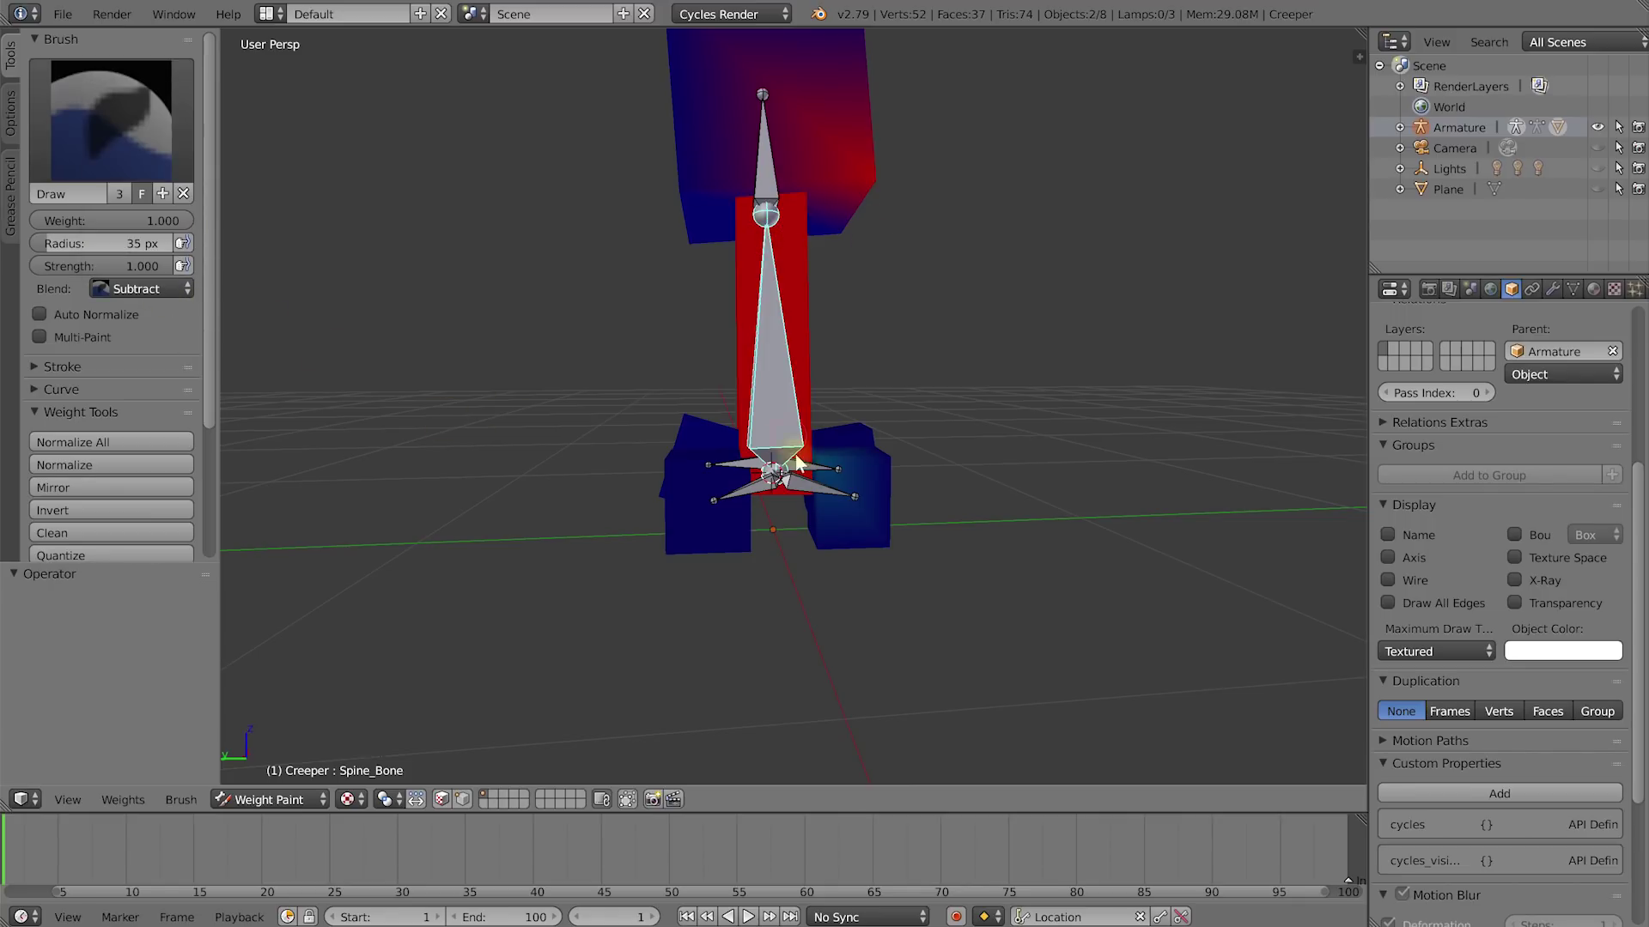
pyautogui.moveTo(864, 197); pyautogui.dragTo(875, 215)
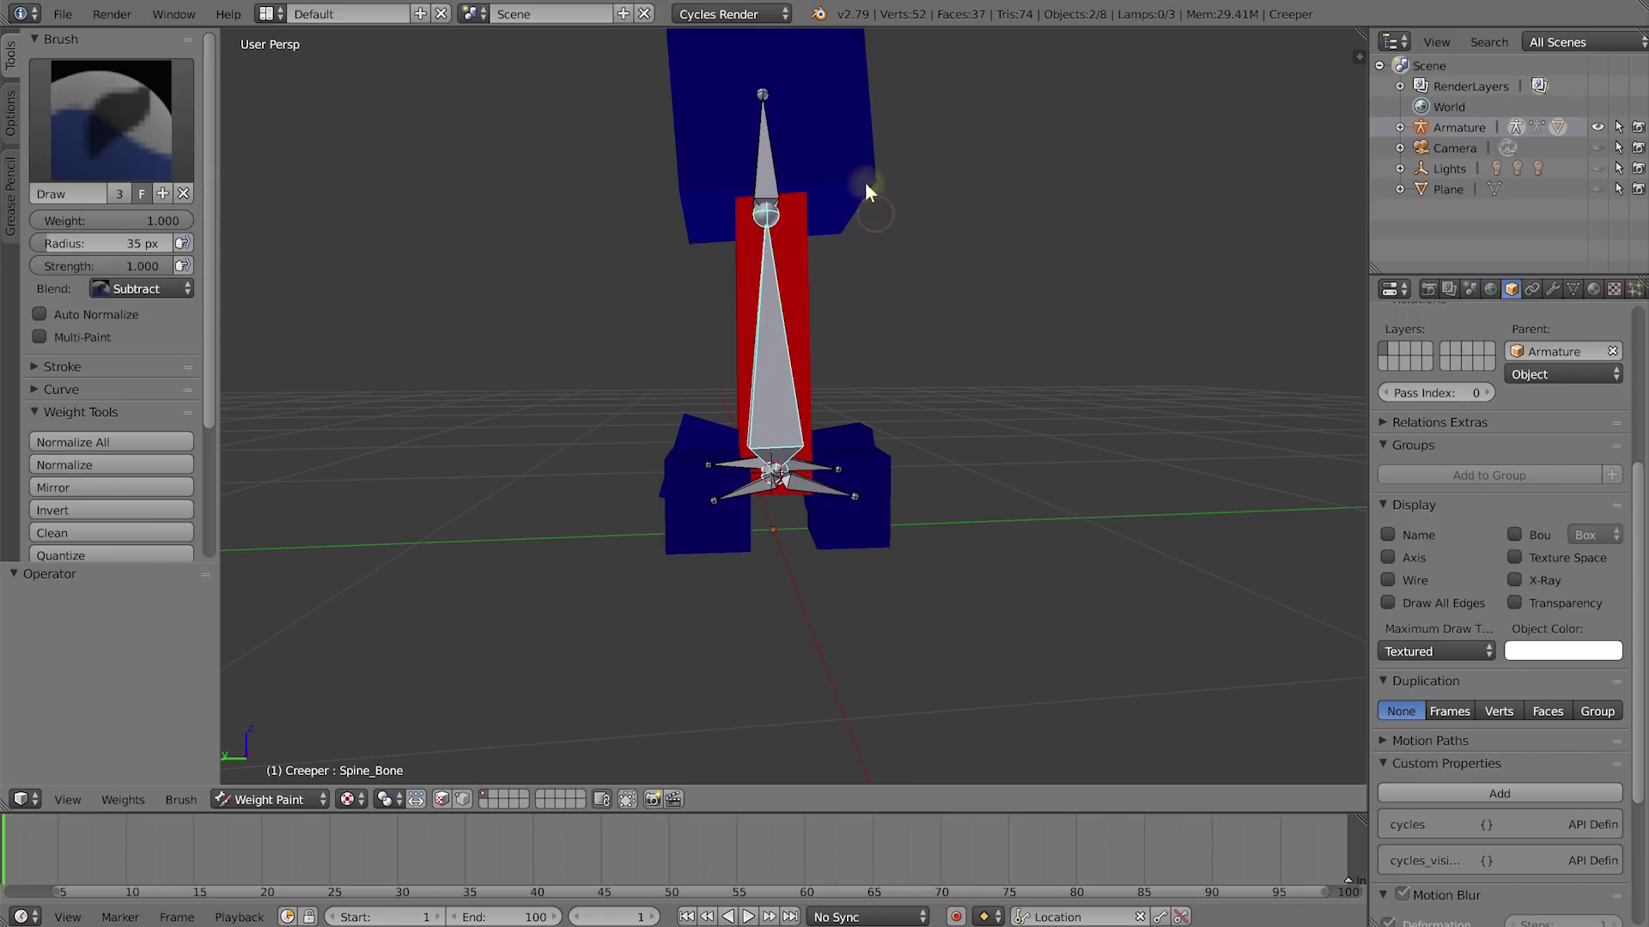
# Step: Test the corrected body weights by rotating Spine_Bone about -6.72°, and clear the bone's pose rotation
pyautogui.moveTo(916, 307); pyautogui.dragTo(971, 368, button='middle')
pyautogui.scroll(3, 949, 357)
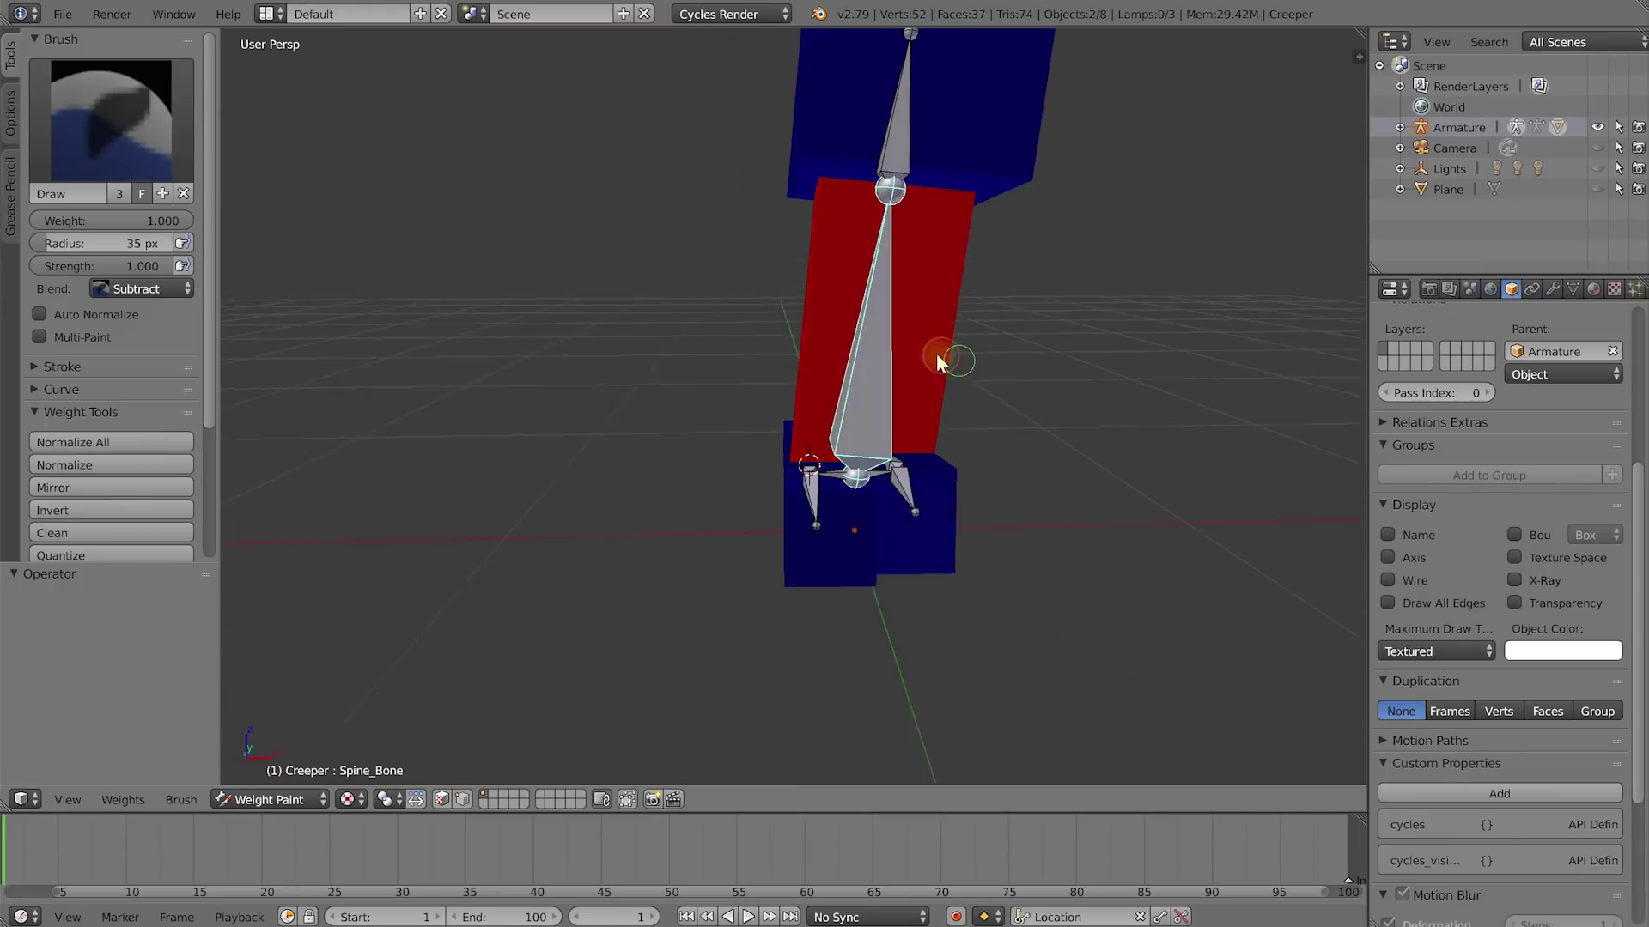
pyautogui.click(873, 367)
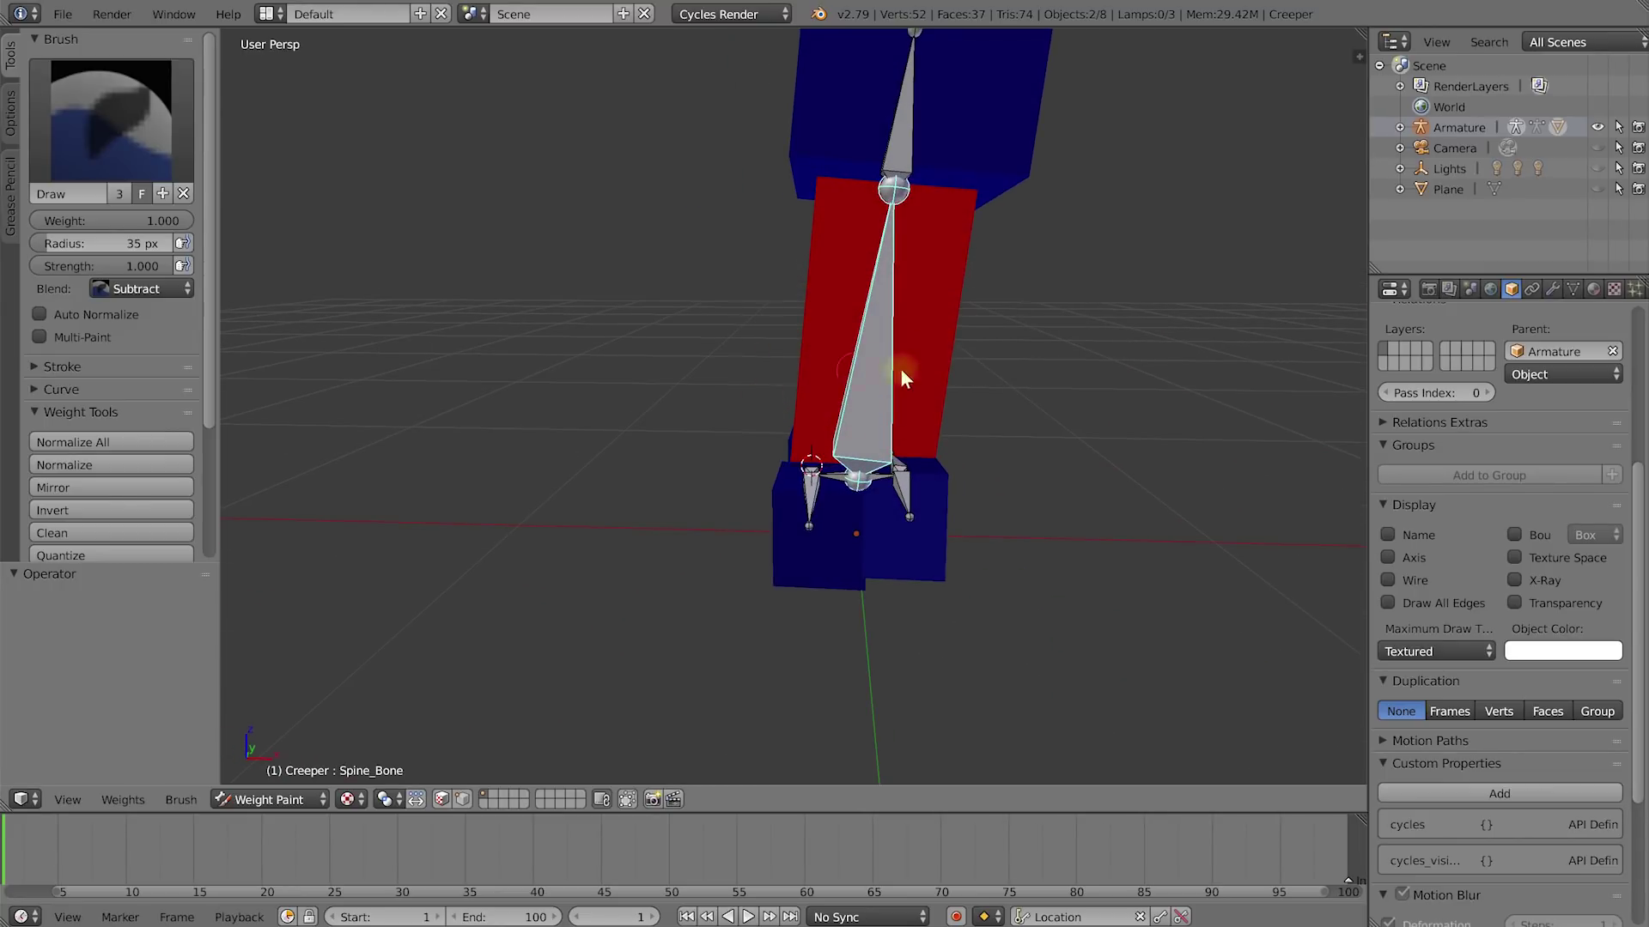
pyautogui.moveTo(859, 369); pyautogui.dragTo(891, 357, button='middle')
pyautogui.press('r')
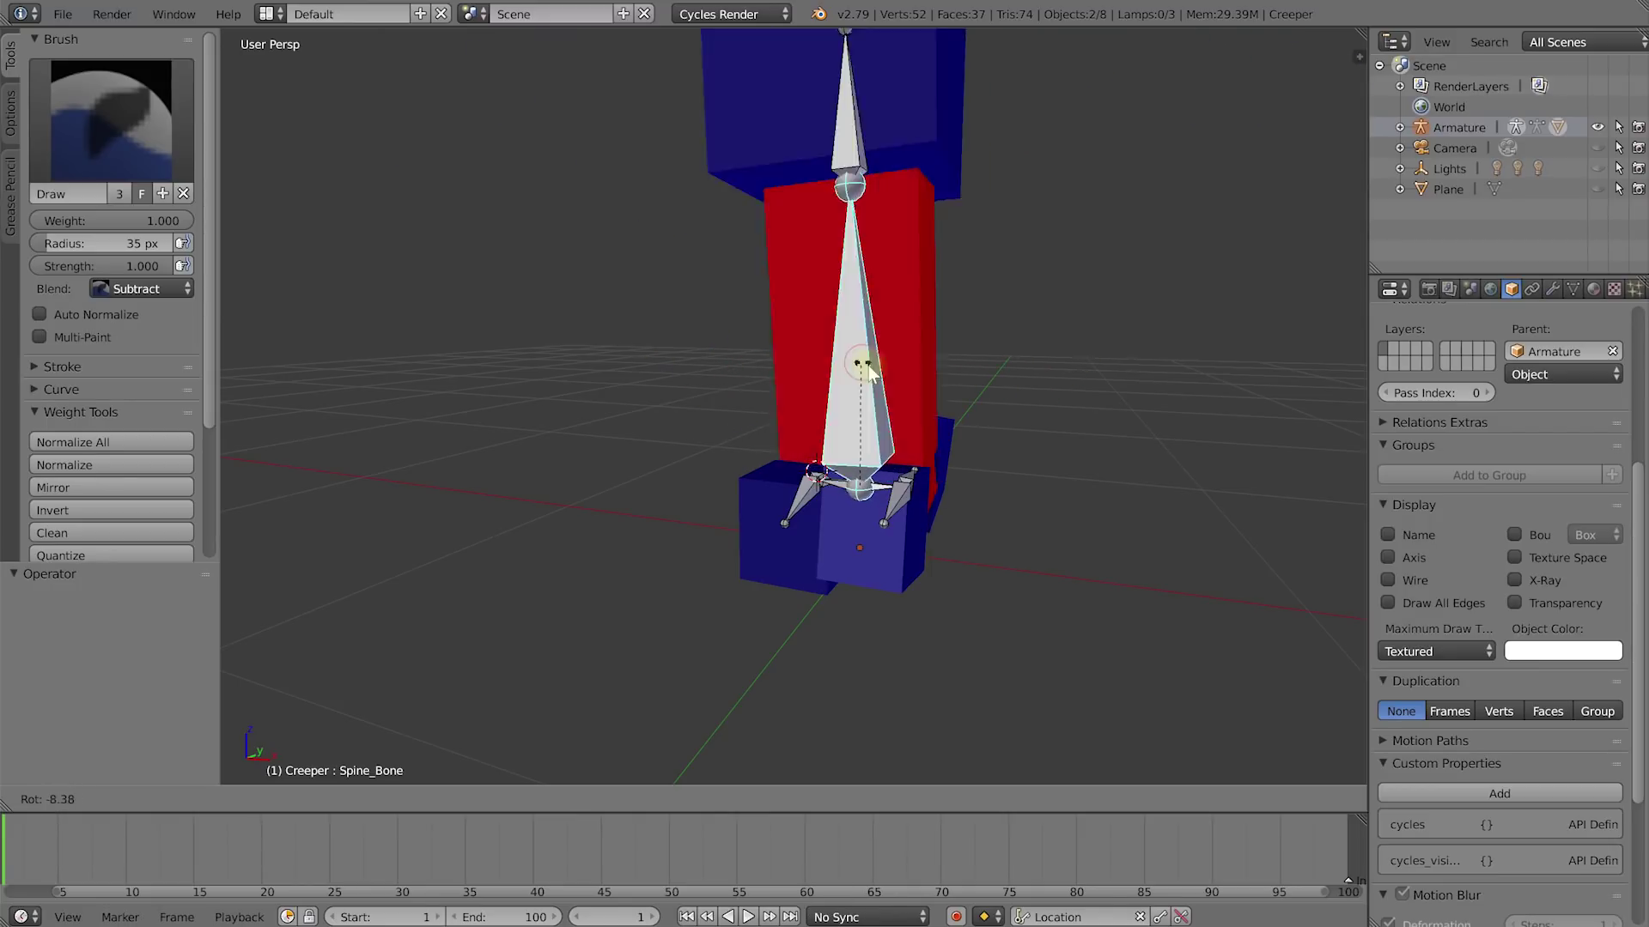
pyautogui.click(784, 345)
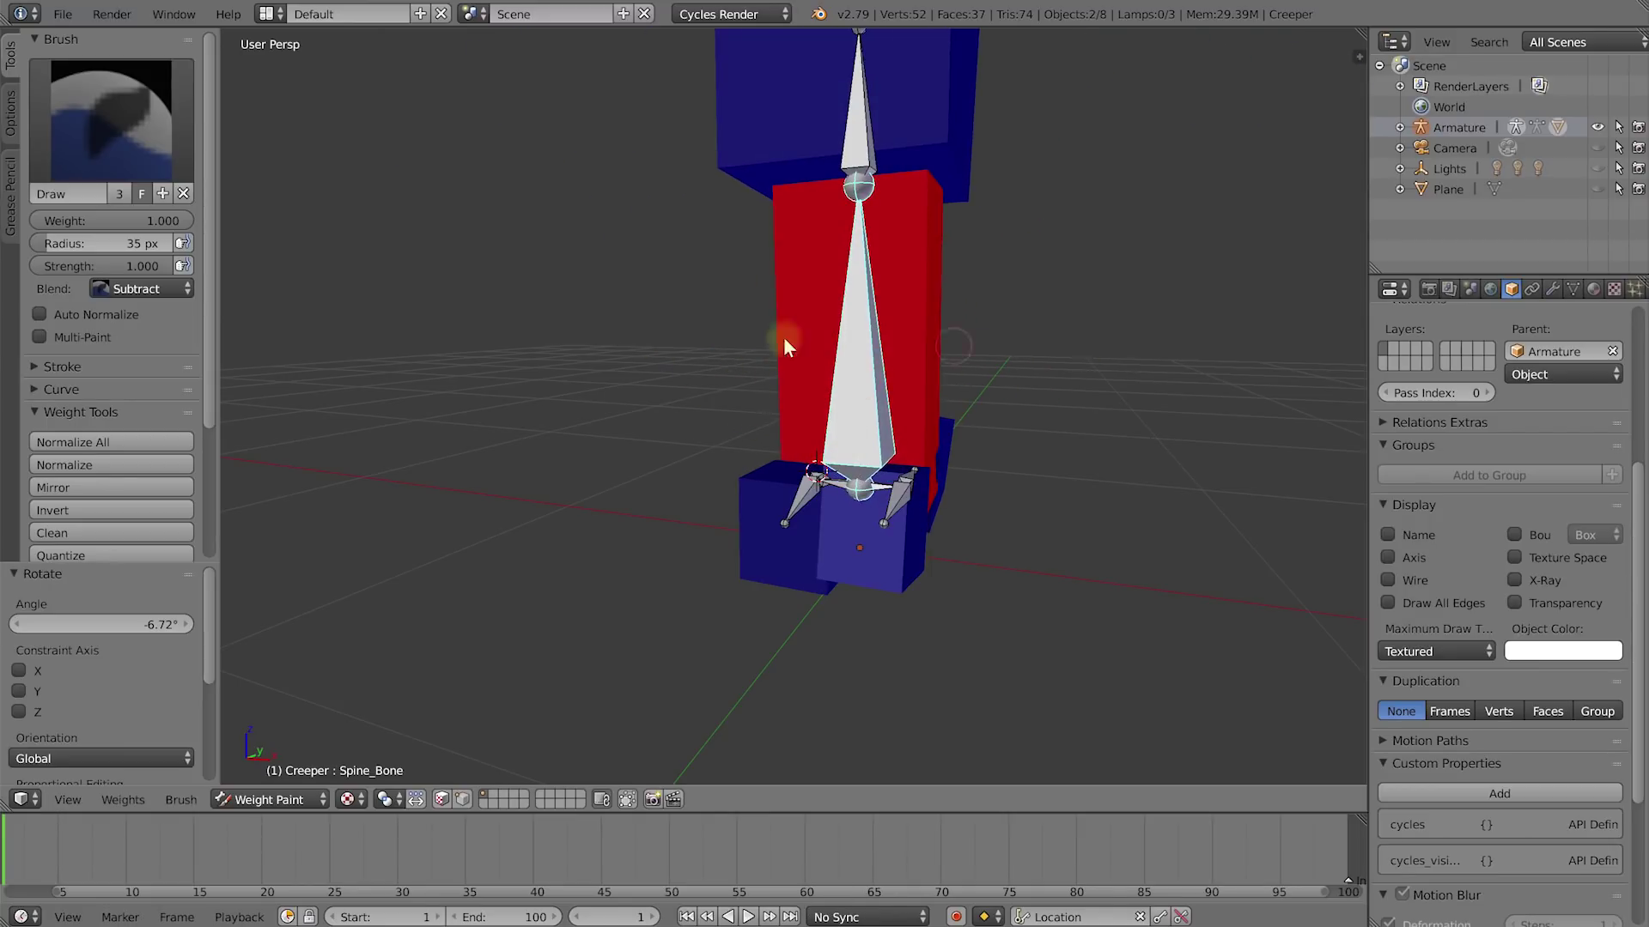
pyautogui.hotkey('alt', 'r')
# Step: Select the foot bones one after another and examine each one's weight influence on the Creeper's feet from several angles
pyautogui.moveTo(947, 439); pyautogui.dragTo(885, 515, button='middle')
pyautogui.scroll(2, 885, 515)
pyautogui.rightClick(915, 519)
pyautogui.moveTo(1011, 528)
pyautogui.mouseDown(button='middle')
pyautogui.moveTo(822, 503)
pyautogui.moveTo(992, 525)
pyautogui.mouseUp(button='middle')
pyautogui.rightClick(785, 534)
pyautogui.moveTo(777, 534); pyautogui.dragTo(814, 536, button='middle')
pyautogui.rightClick(835, 520)
pyautogui.moveTo(864, 462); pyautogui.dragTo(957, 549, button='middle')
pyautogui.rightClick(953, 549)
pyautogui.moveTo(1006, 604); pyautogui.dragTo(909, 584, button='middle')
pyautogui.rightClick(907, 579)
pyautogui.moveTo(857, 646); pyautogui.dragTo(986, 471, button='middle')
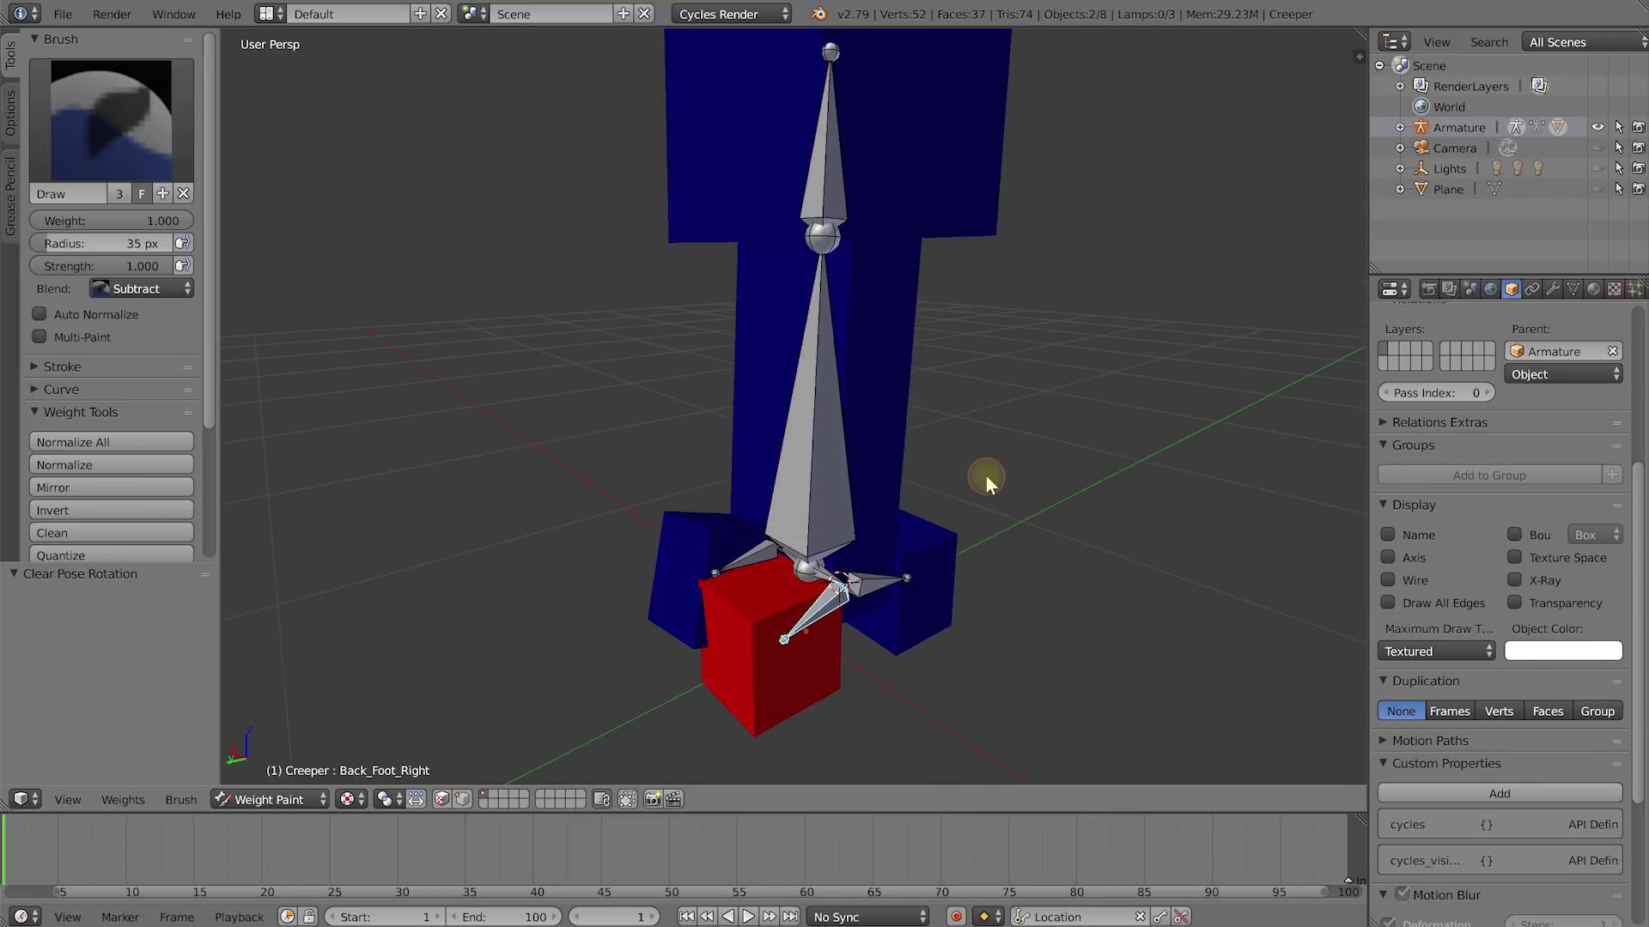
# Step: Test the hip and foot bones by trying rotations on them, ending with a 14.5° rotation of a foot bone
pyautogui.rightClick(859, 592)
pyautogui.press('r')
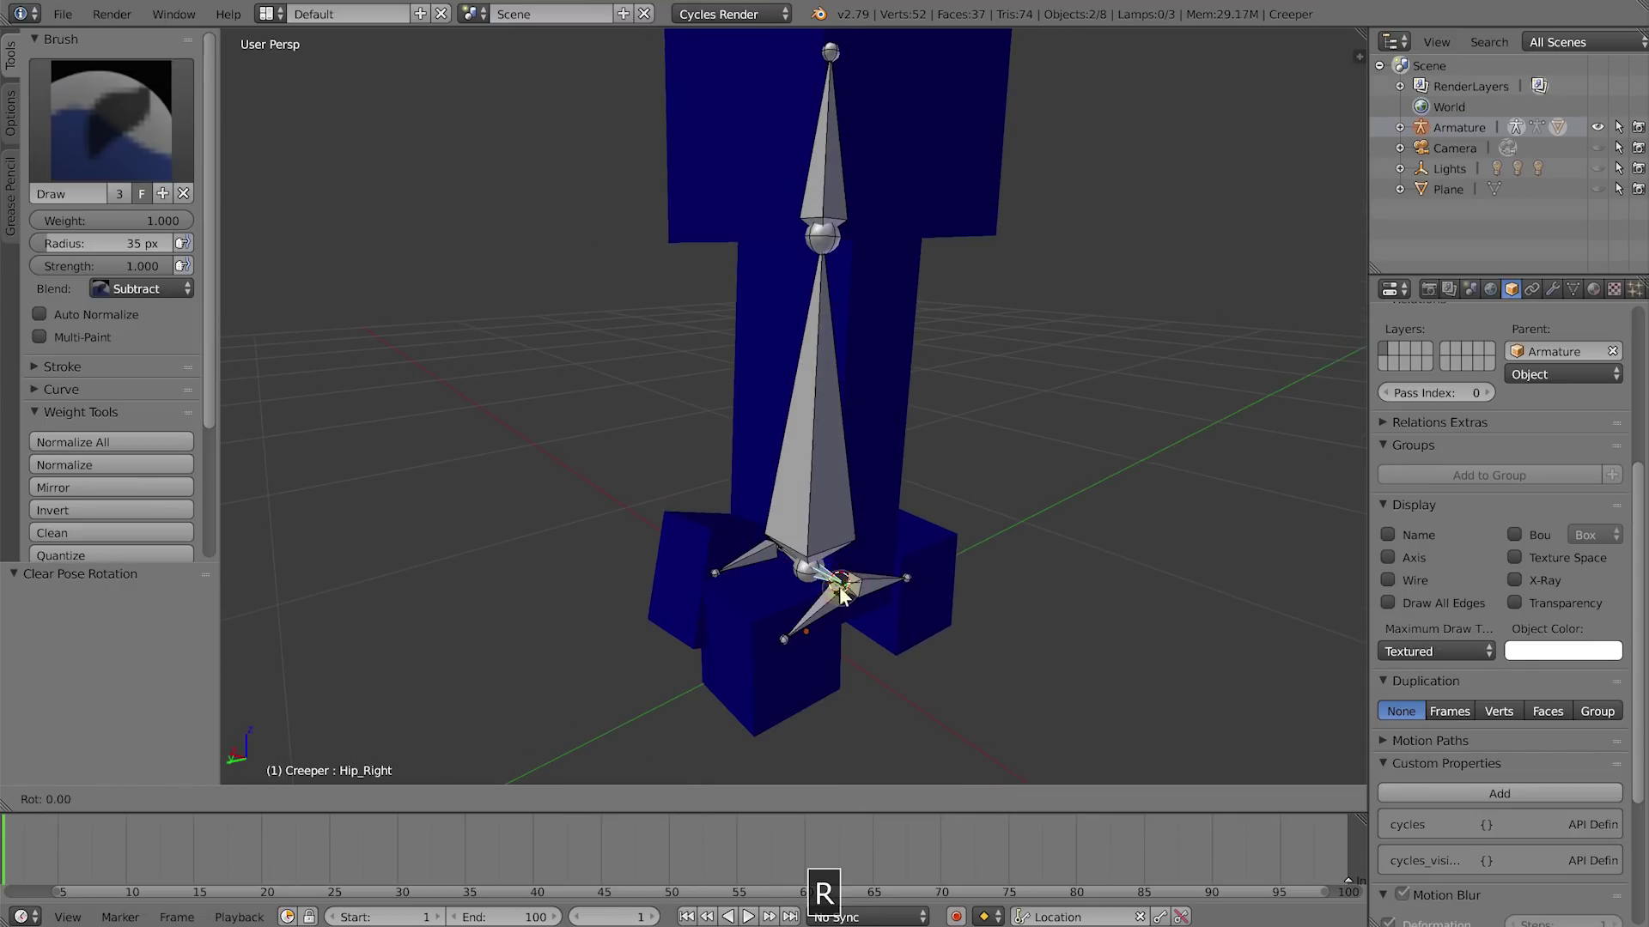
pyautogui.rightClick(743, 565)
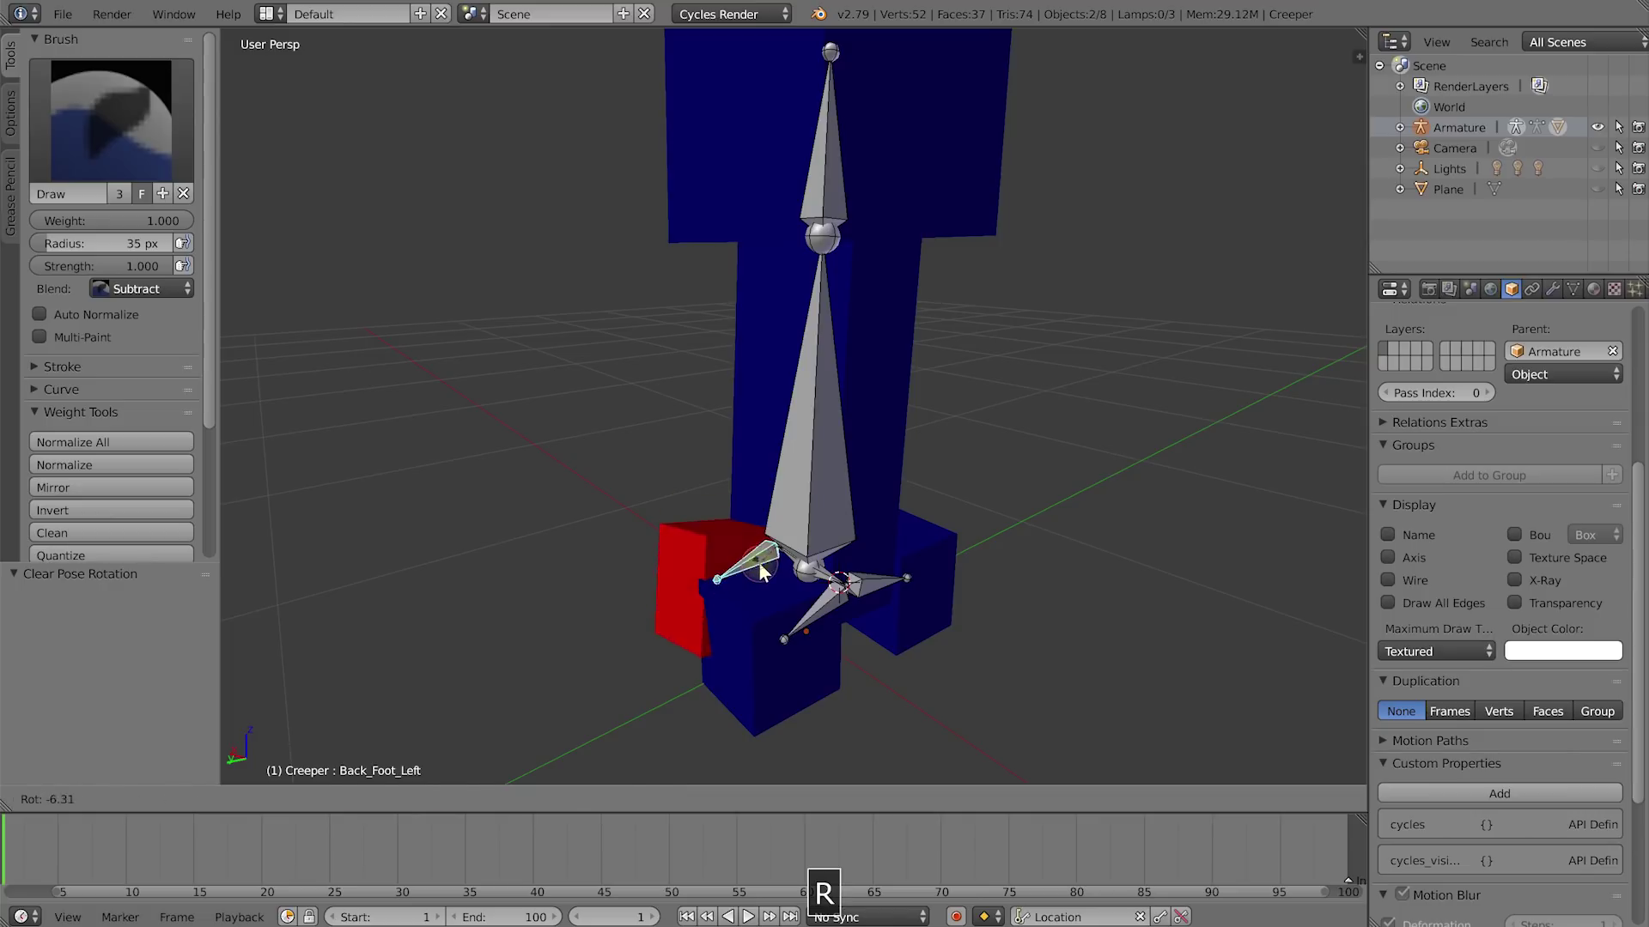
pyautogui.rightClick(820, 516)
pyautogui.moveTo(866, 584); pyautogui.dragTo(786, 603, button='middle')
pyautogui.rightClick(736, 589)
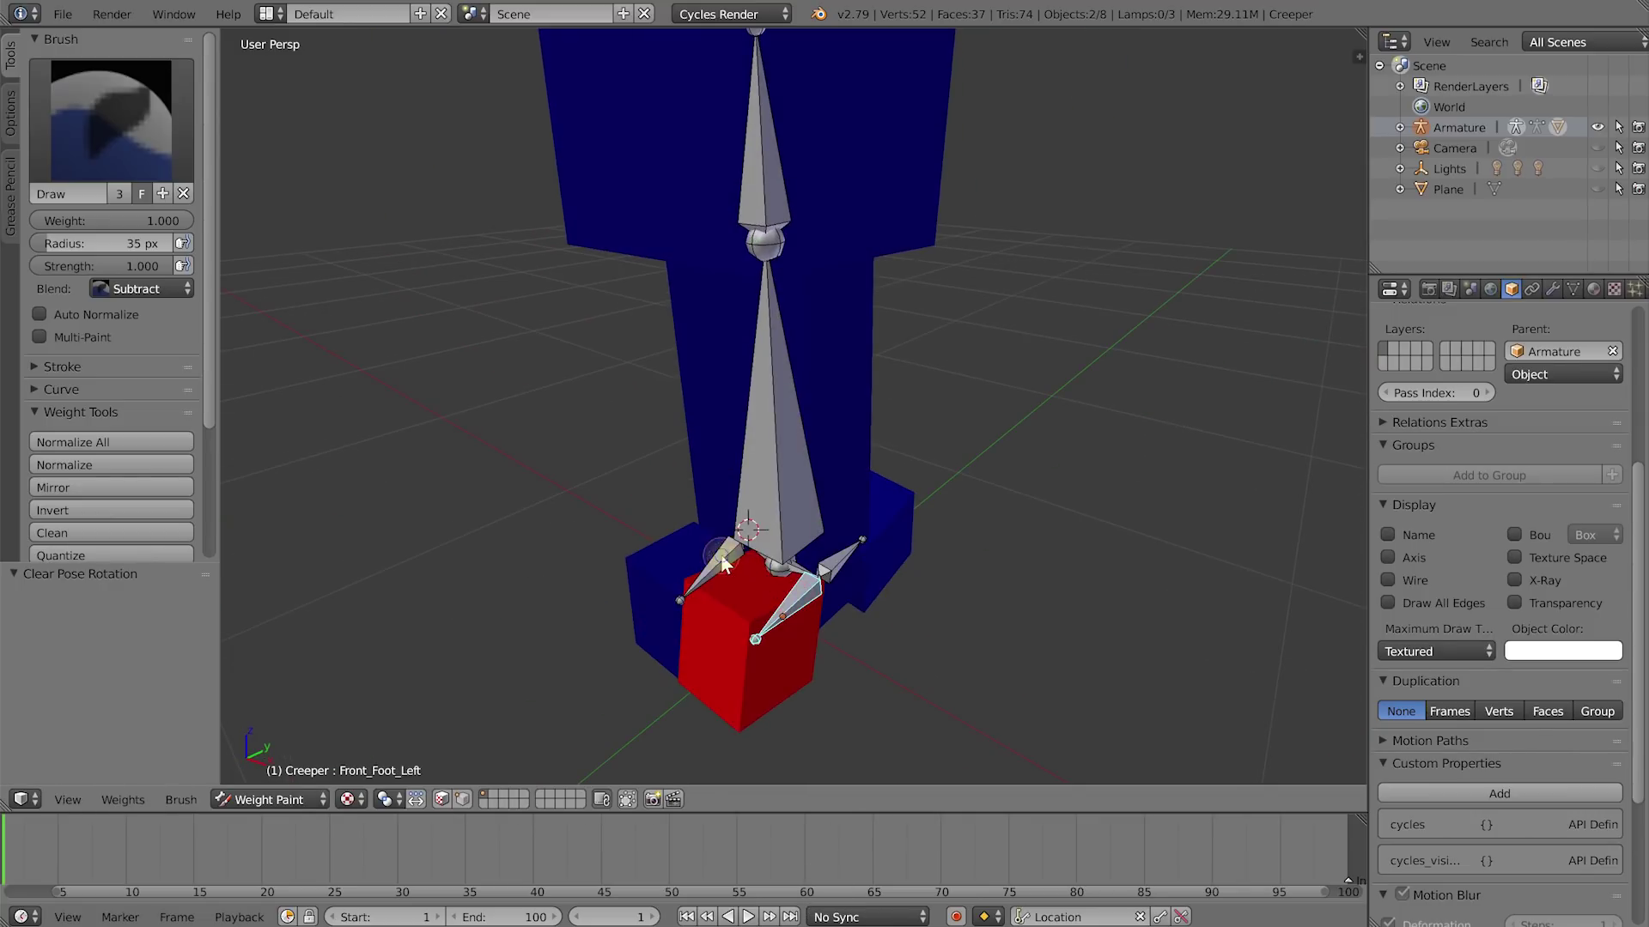
pyautogui.rightClick(724, 564)
pyautogui.press('r')
pyautogui.click(742, 585)
# Step: Try rotating Spine_Bone to check how the body and head follow it, and cancel the rotation
pyautogui.moveTo(740, 577); pyautogui.dragTo(797, 526, button='middle')
pyautogui.rightClick(797, 525)
pyautogui.press('r')
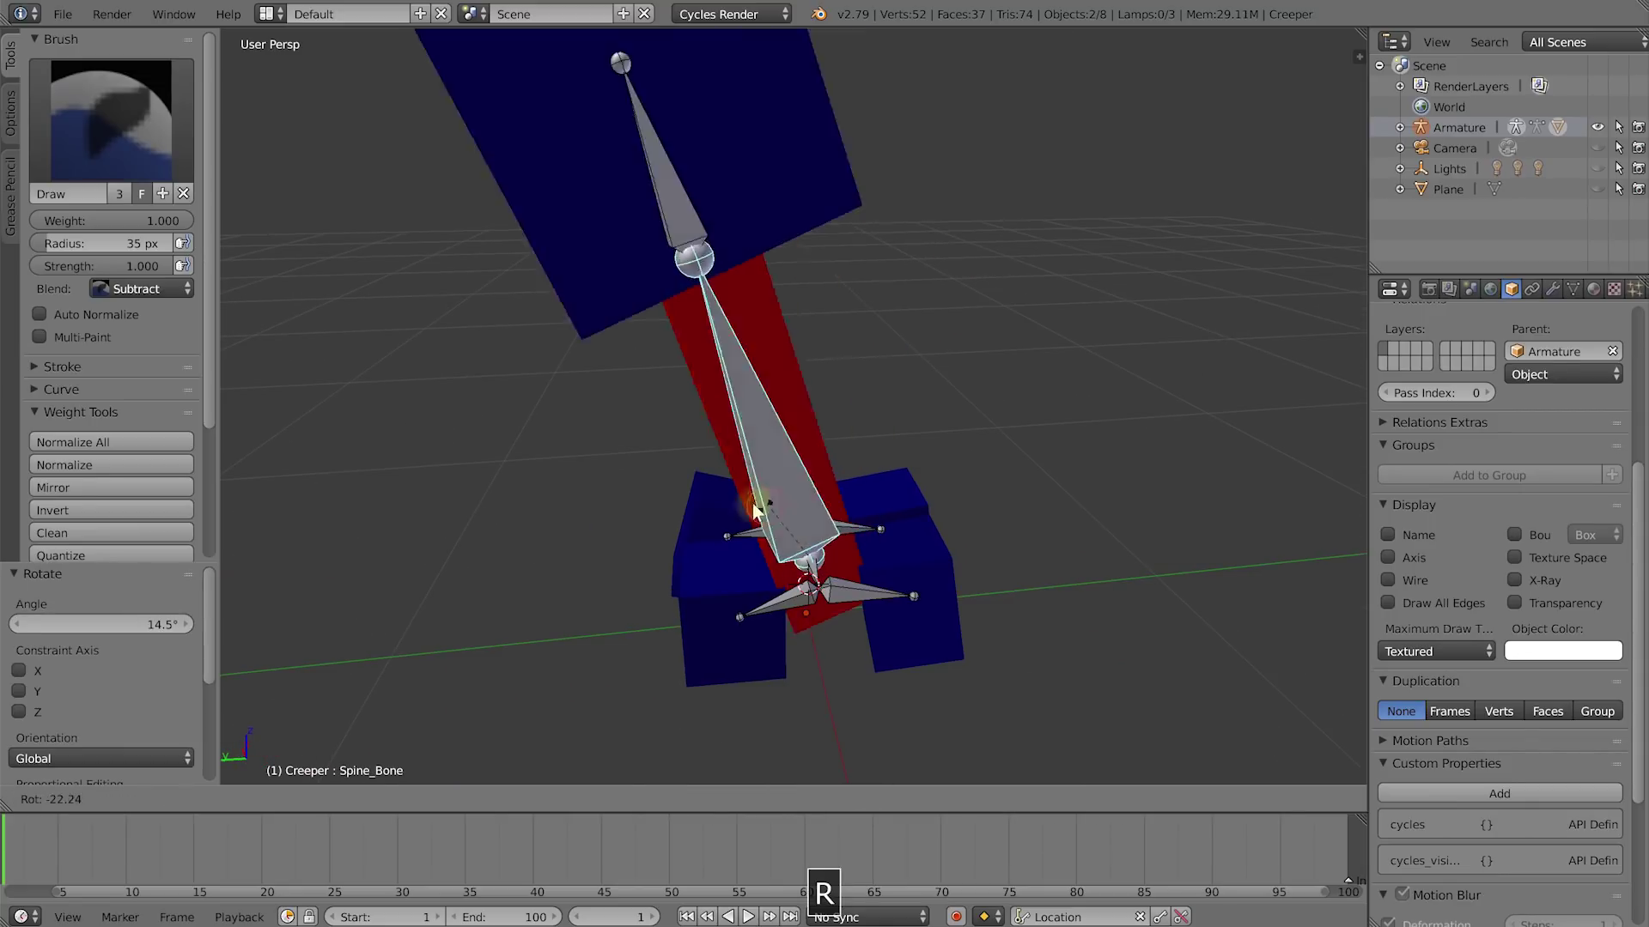
pyautogui.rightClick(754, 502)
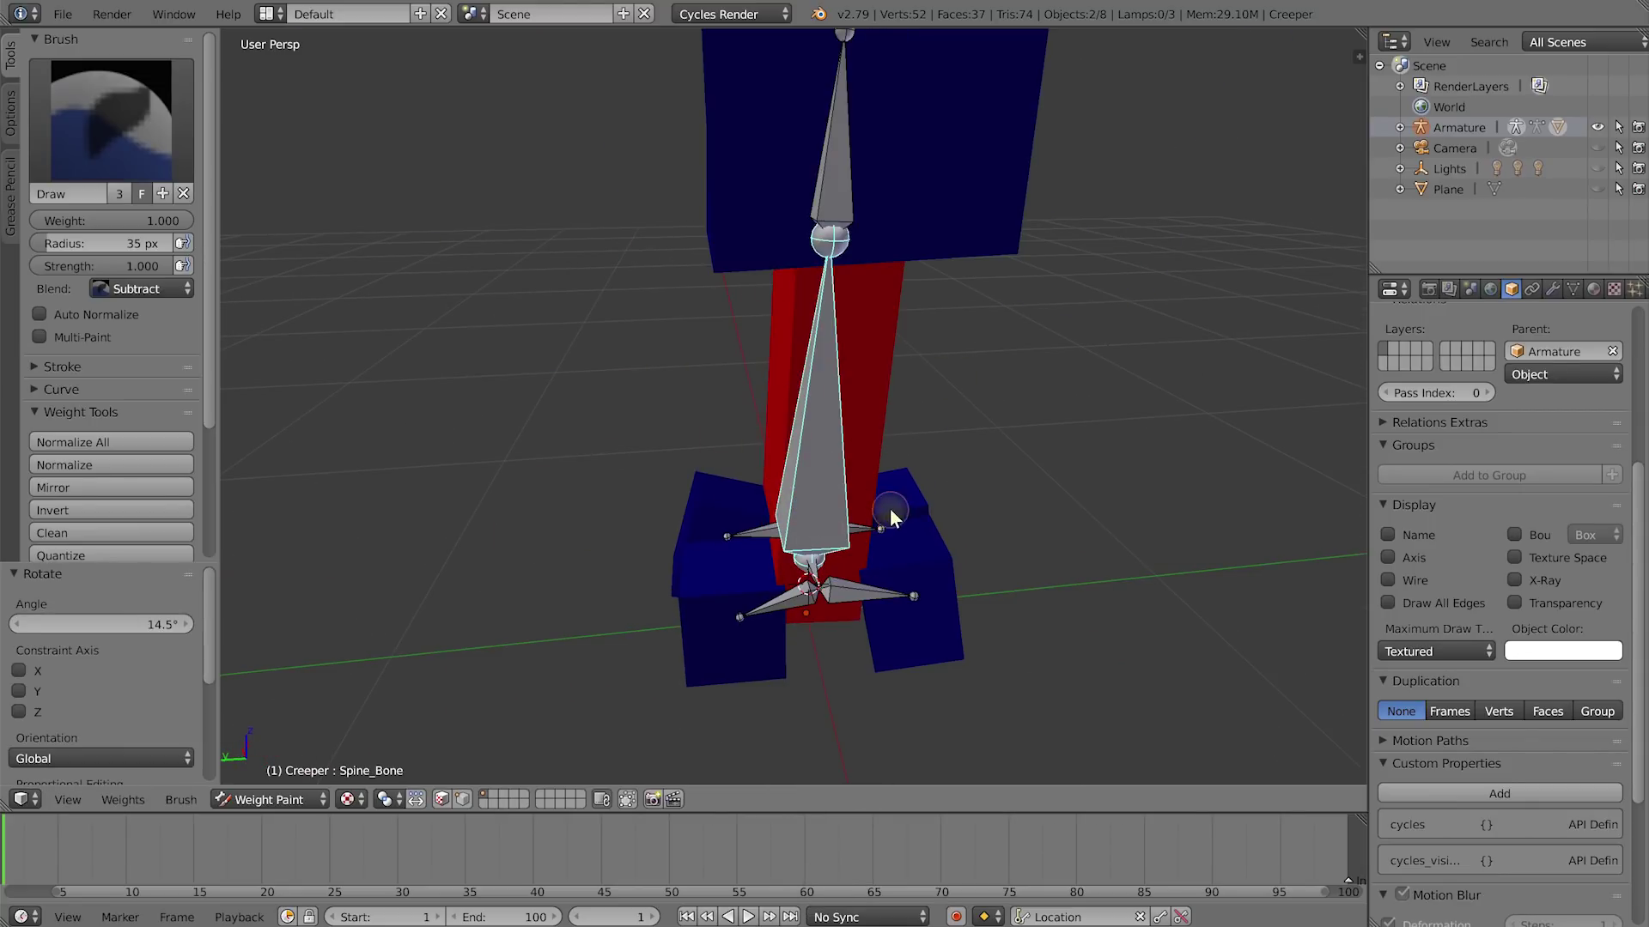
# Step: Select all bones of the armature and clear their pose rotations
pyautogui.press('a')
pyautogui.press('a')
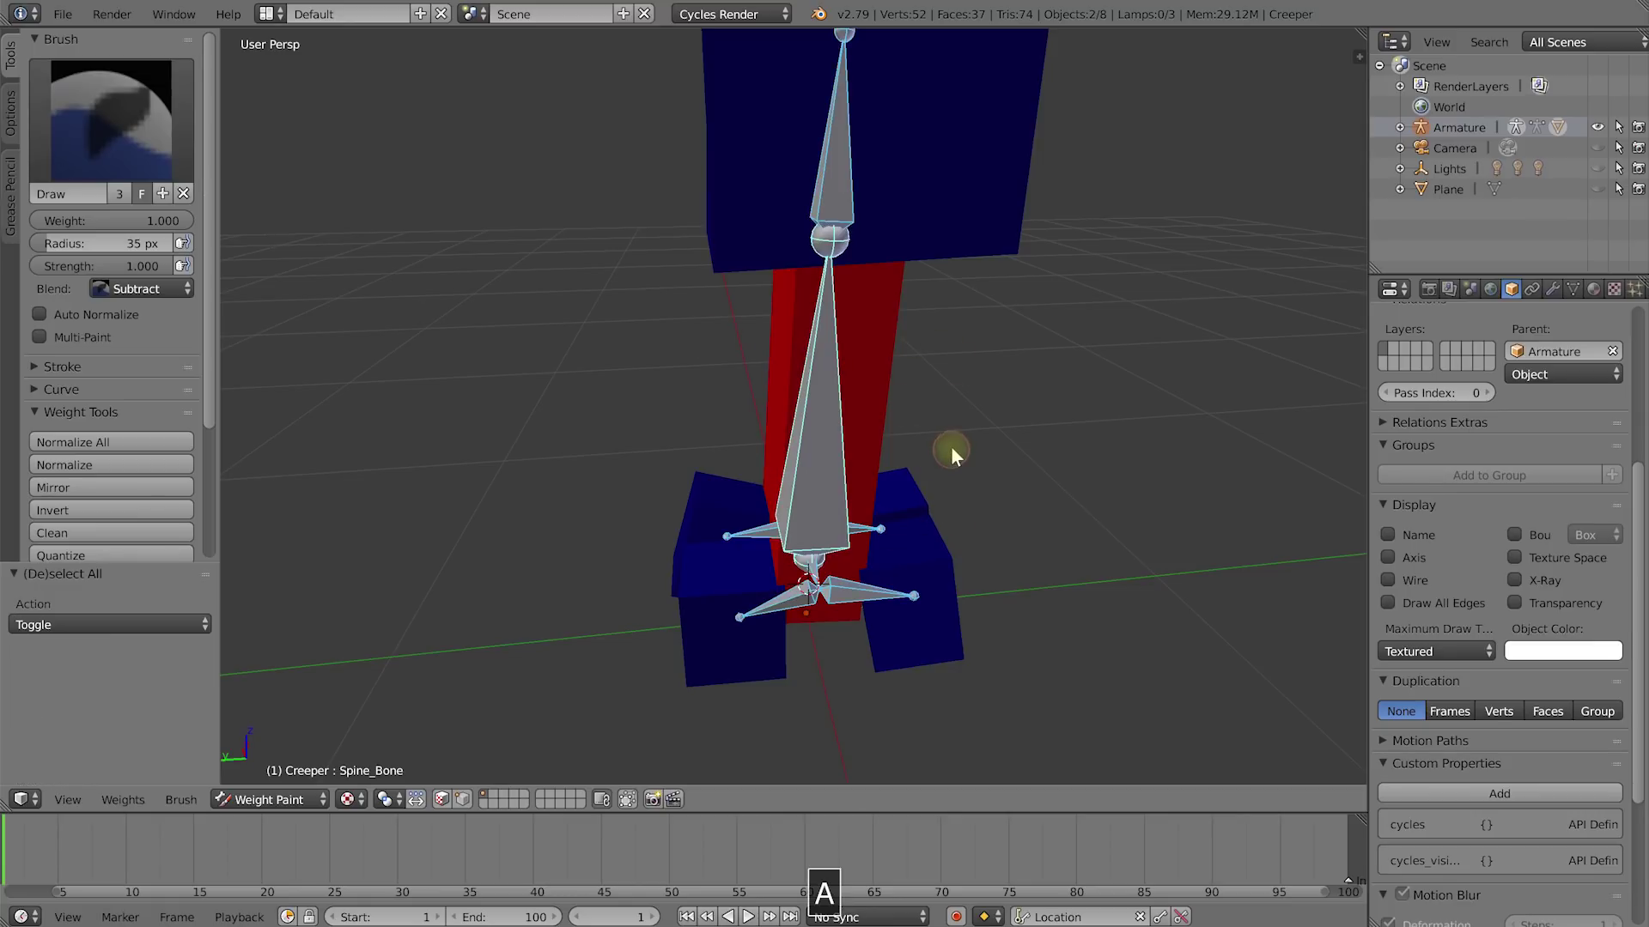
pyautogui.hotkey('alt', 'r')
pyautogui.moveTo(783, 502); pyautogui.dragTo(868, 405, button='middle')
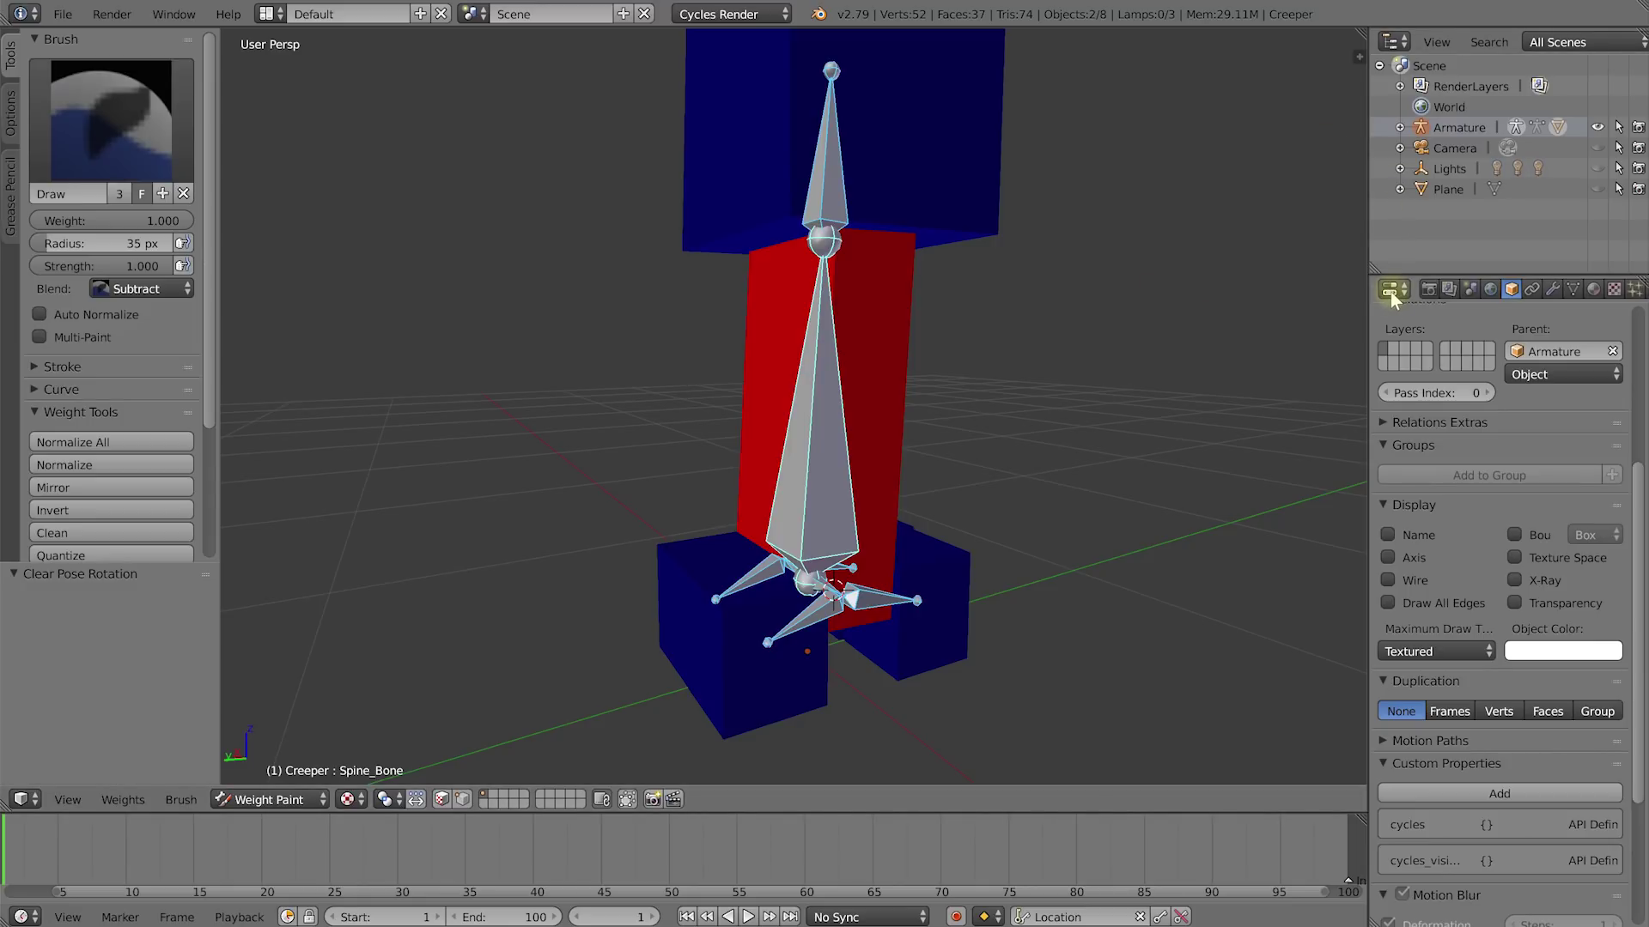
# Step: Examine the weights stored in the Creeper mesh's vertex groups, including Head_Bone, both hip groups and the foot groups
pyautogui.click(1573, 288)
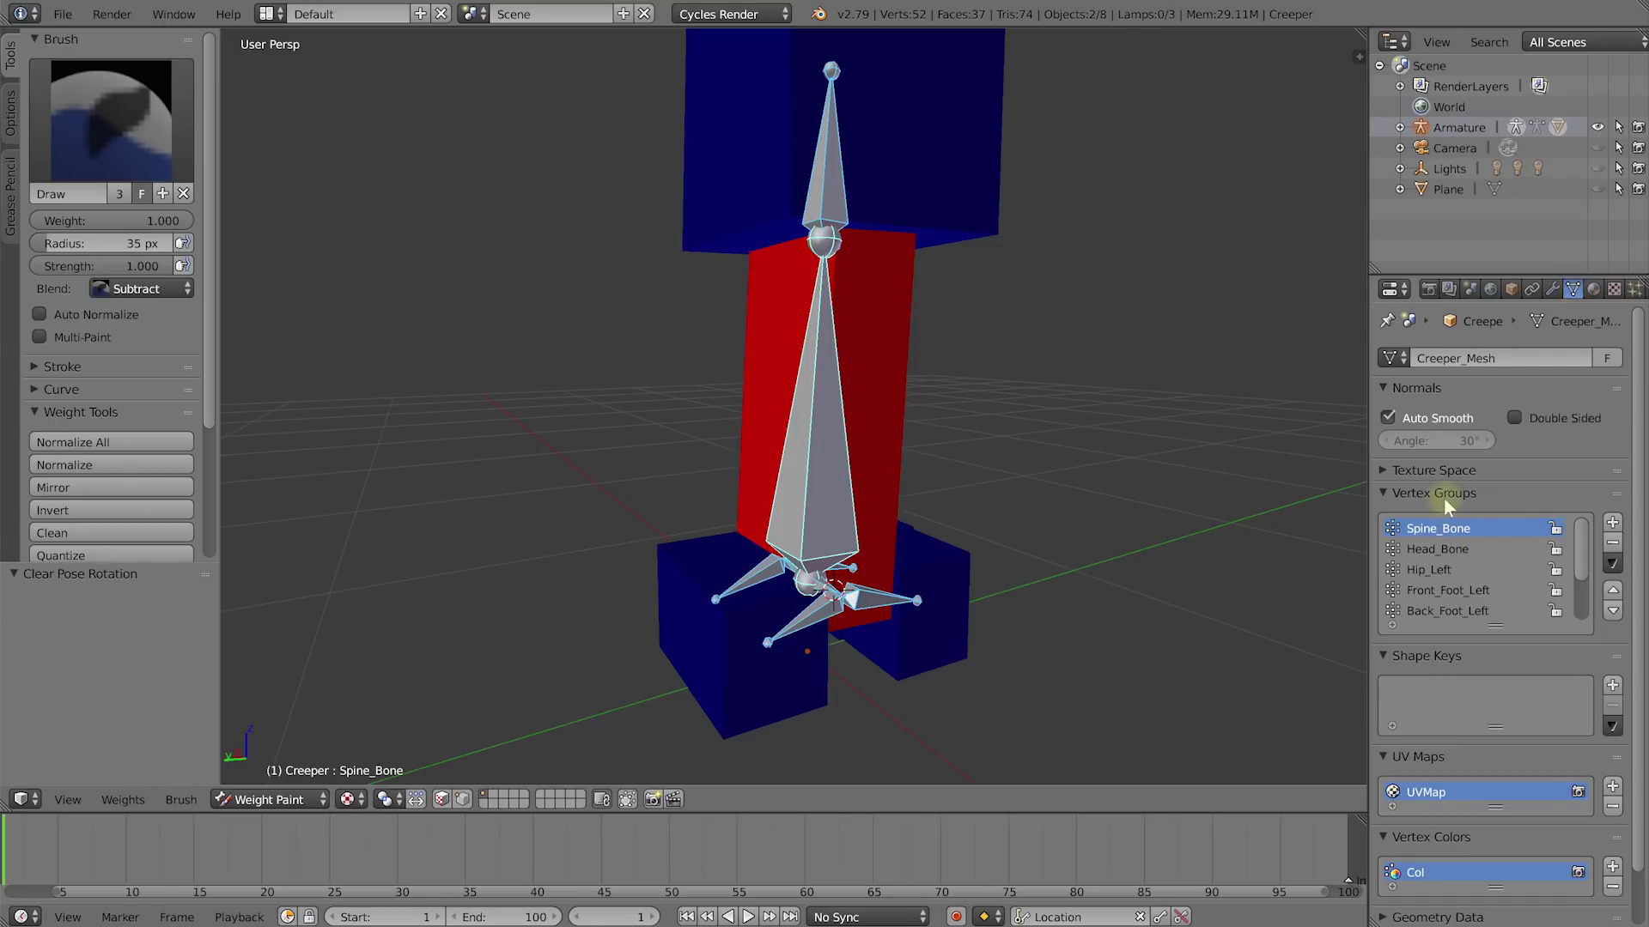
pyautogui.click(1421, 549)
pyautogui.click(1429, 570)
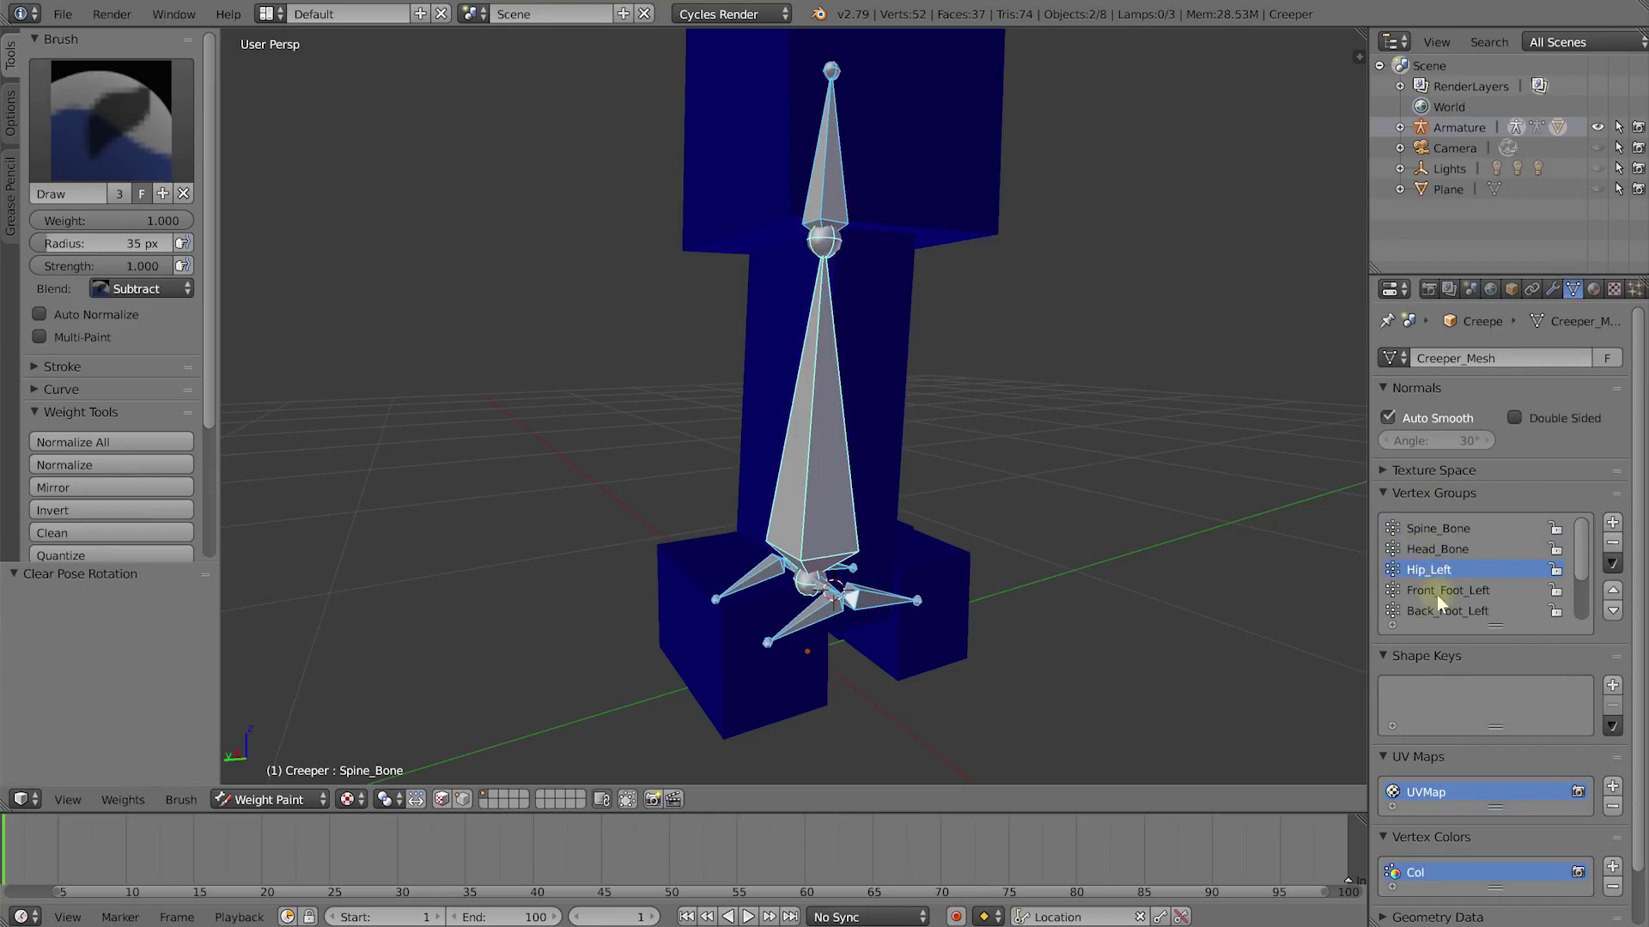
pyautogui.click(1434, 611)
pyautogui.click(1435, 591)
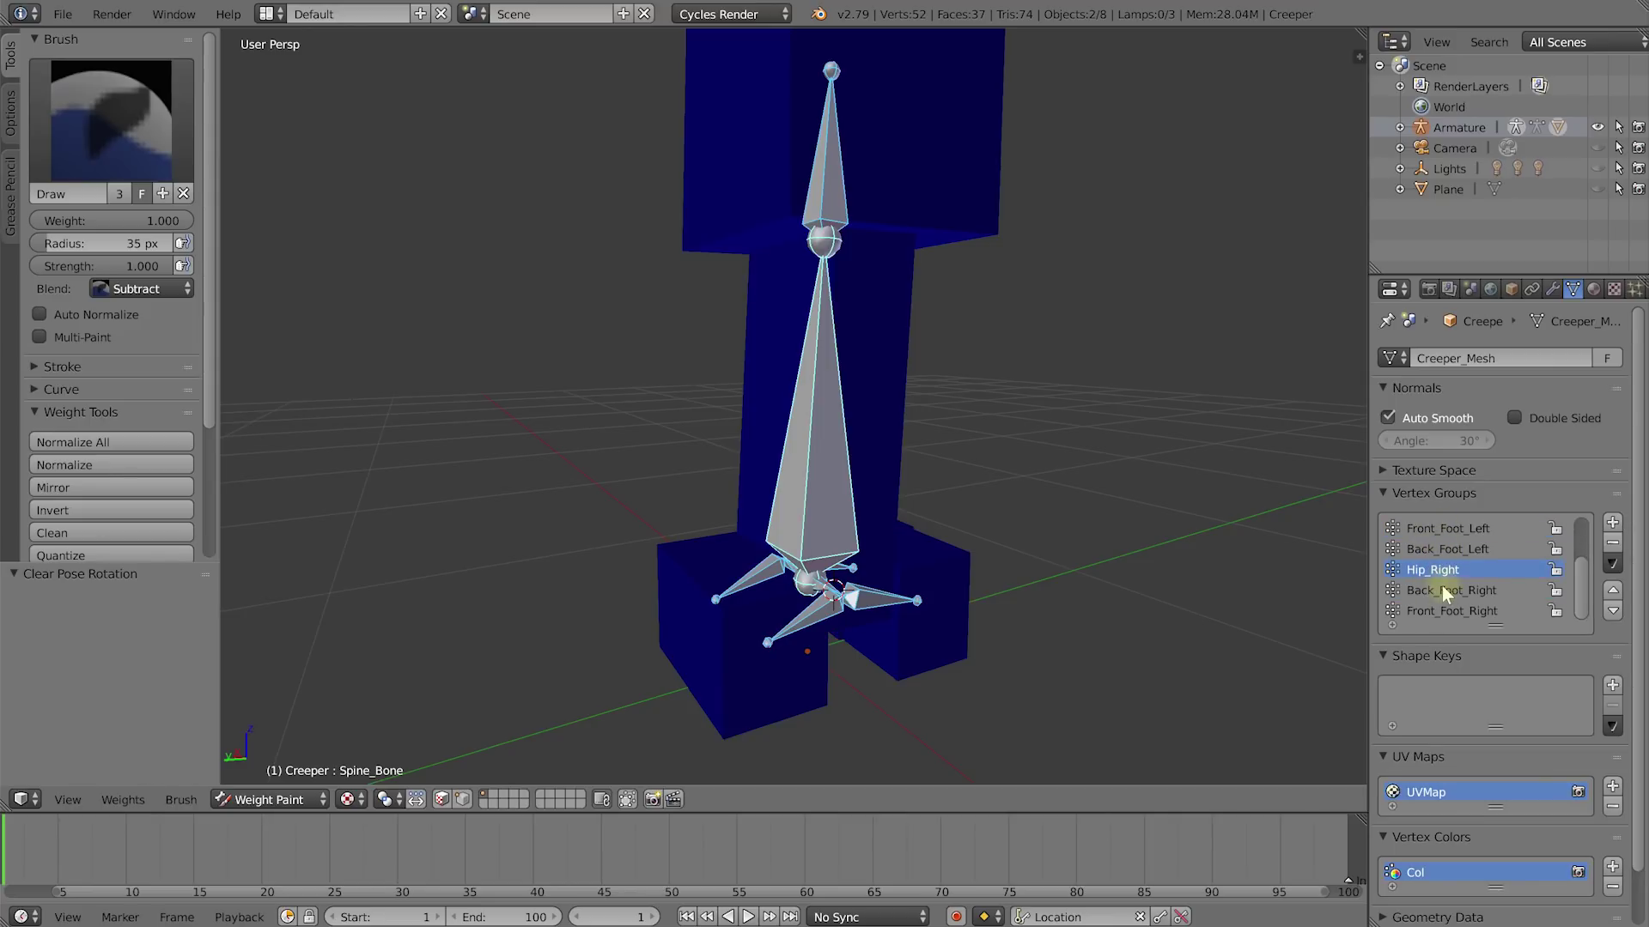
pyautogui.keyDown('ctrl'); pyautogui.scroll(4, 1443, 557); pyautogui.keyUp('ctrl')
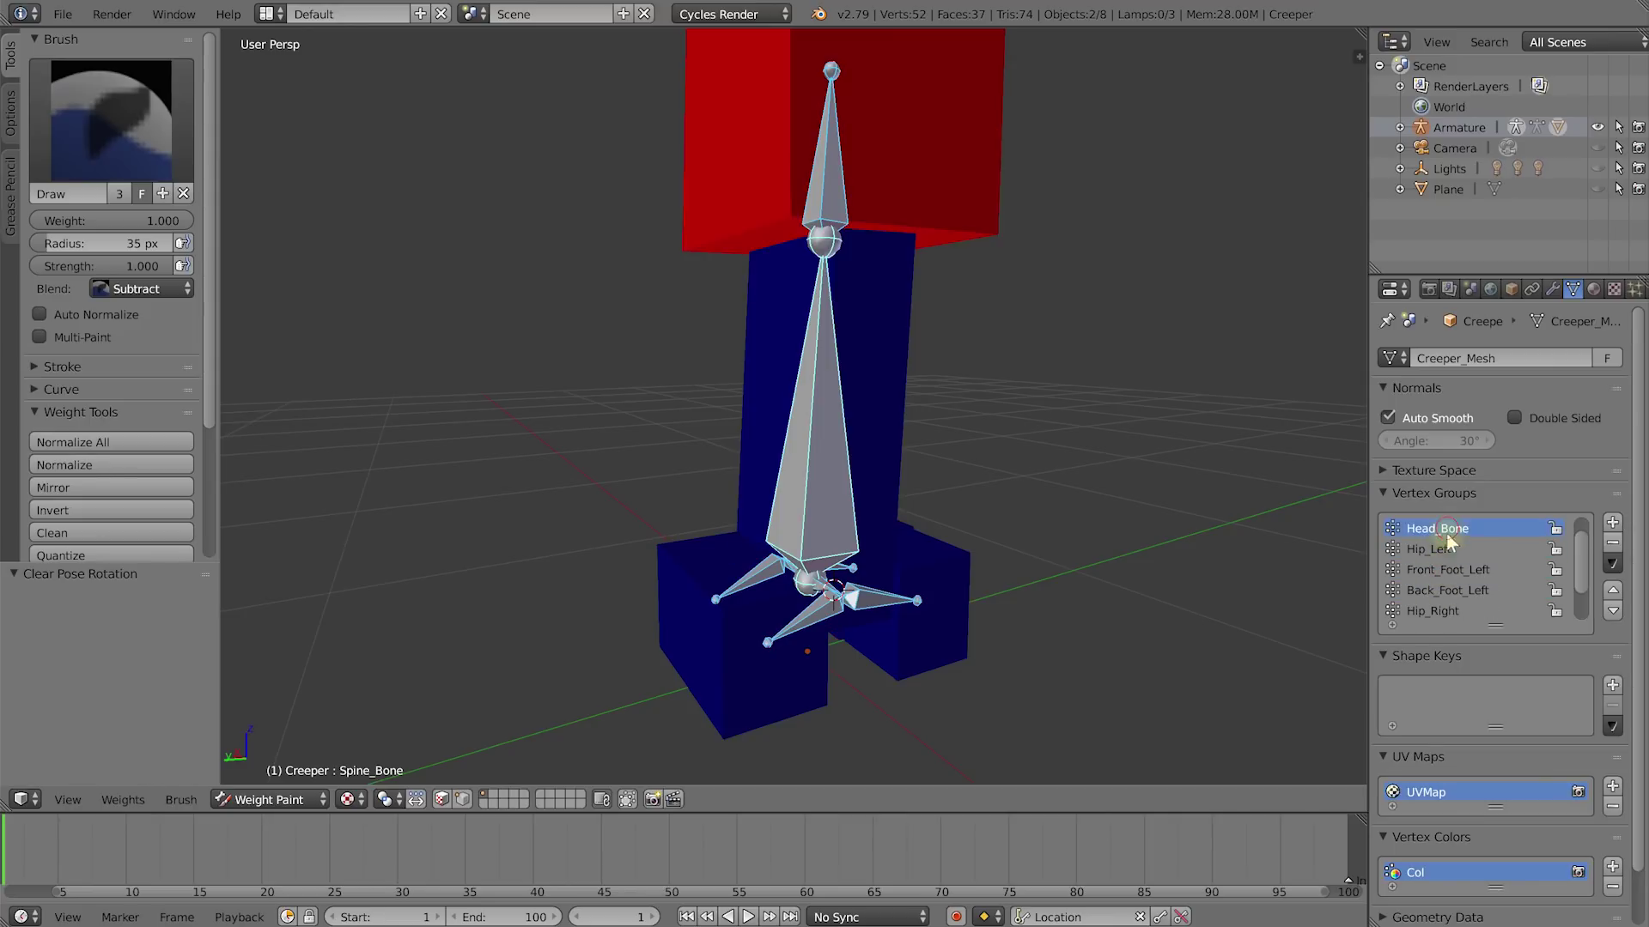
pyautogui.click(1453, 531)
pyautogui.keyDown('ctrl'); pyautogui.scroll(-7, 1430, 567); pyautogui.keyUp('ctrl')
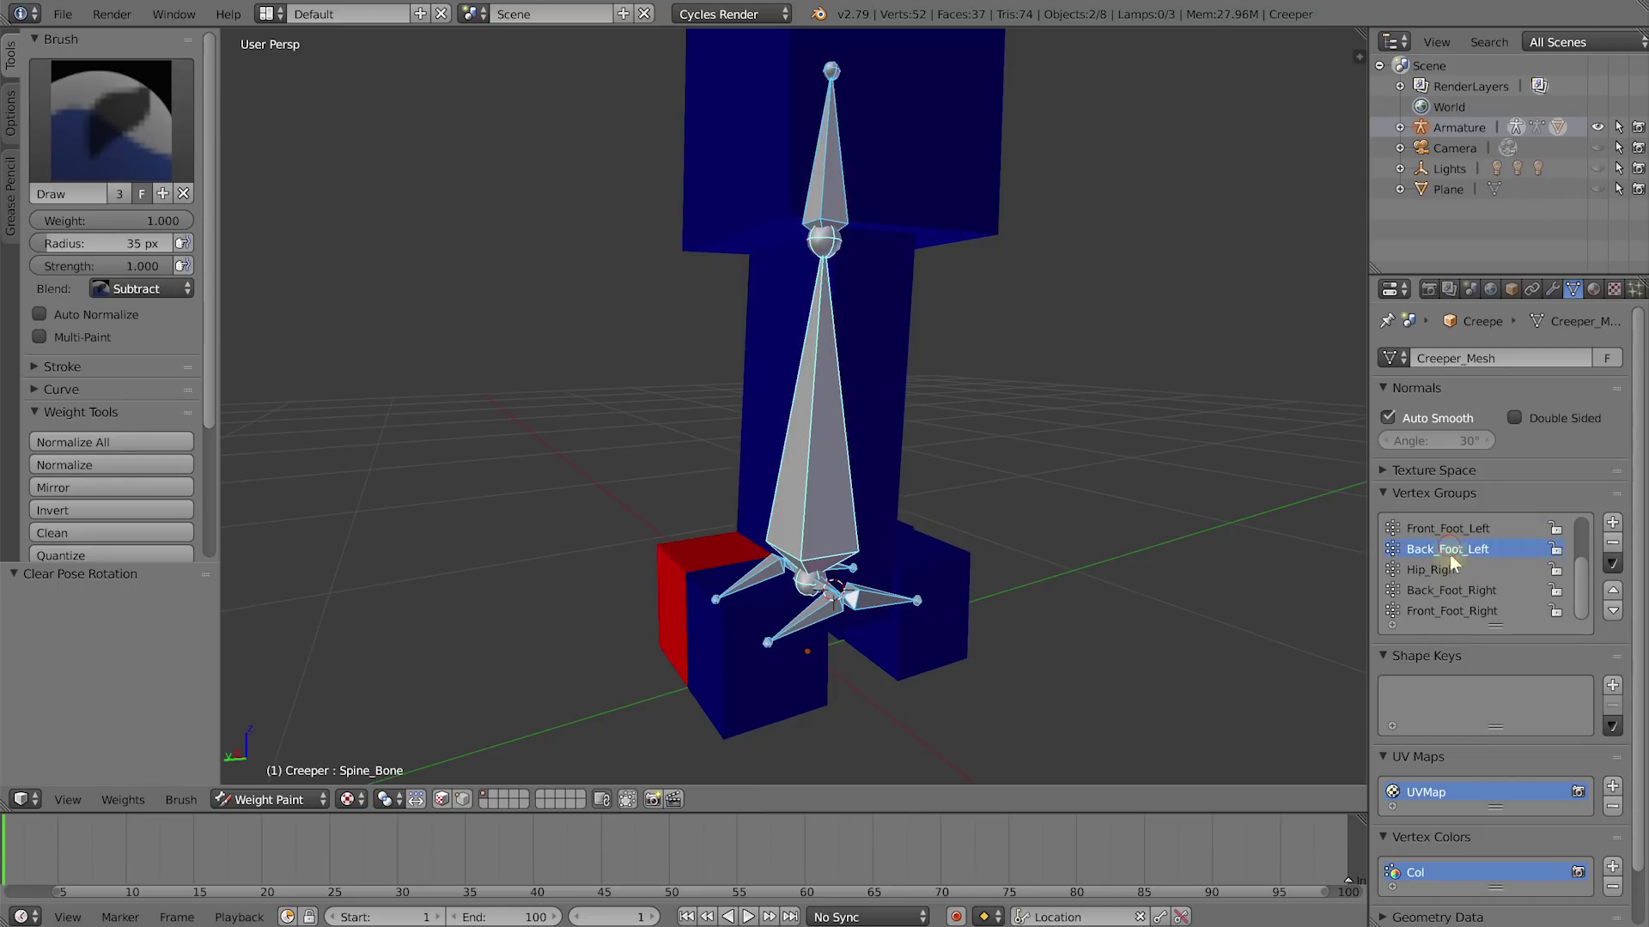
# Step: Leave Weight Paint mode on the Creeper and put the armature in Pose Mode with Spine_Bone selected
pyautogui.moveTo(846, 429); pyautogui.dragTo(890, 372, button='middle')
pyautogui.click(306, 800)
pyautogui.click(296, 771)
pyautogui.moveTo(1099, 521); pyautogui.dragTo(806, 491, button='middle')
pyautogui.rightClick(840, 535)
pyautogui.hotkey('ctrl', 'Tab')
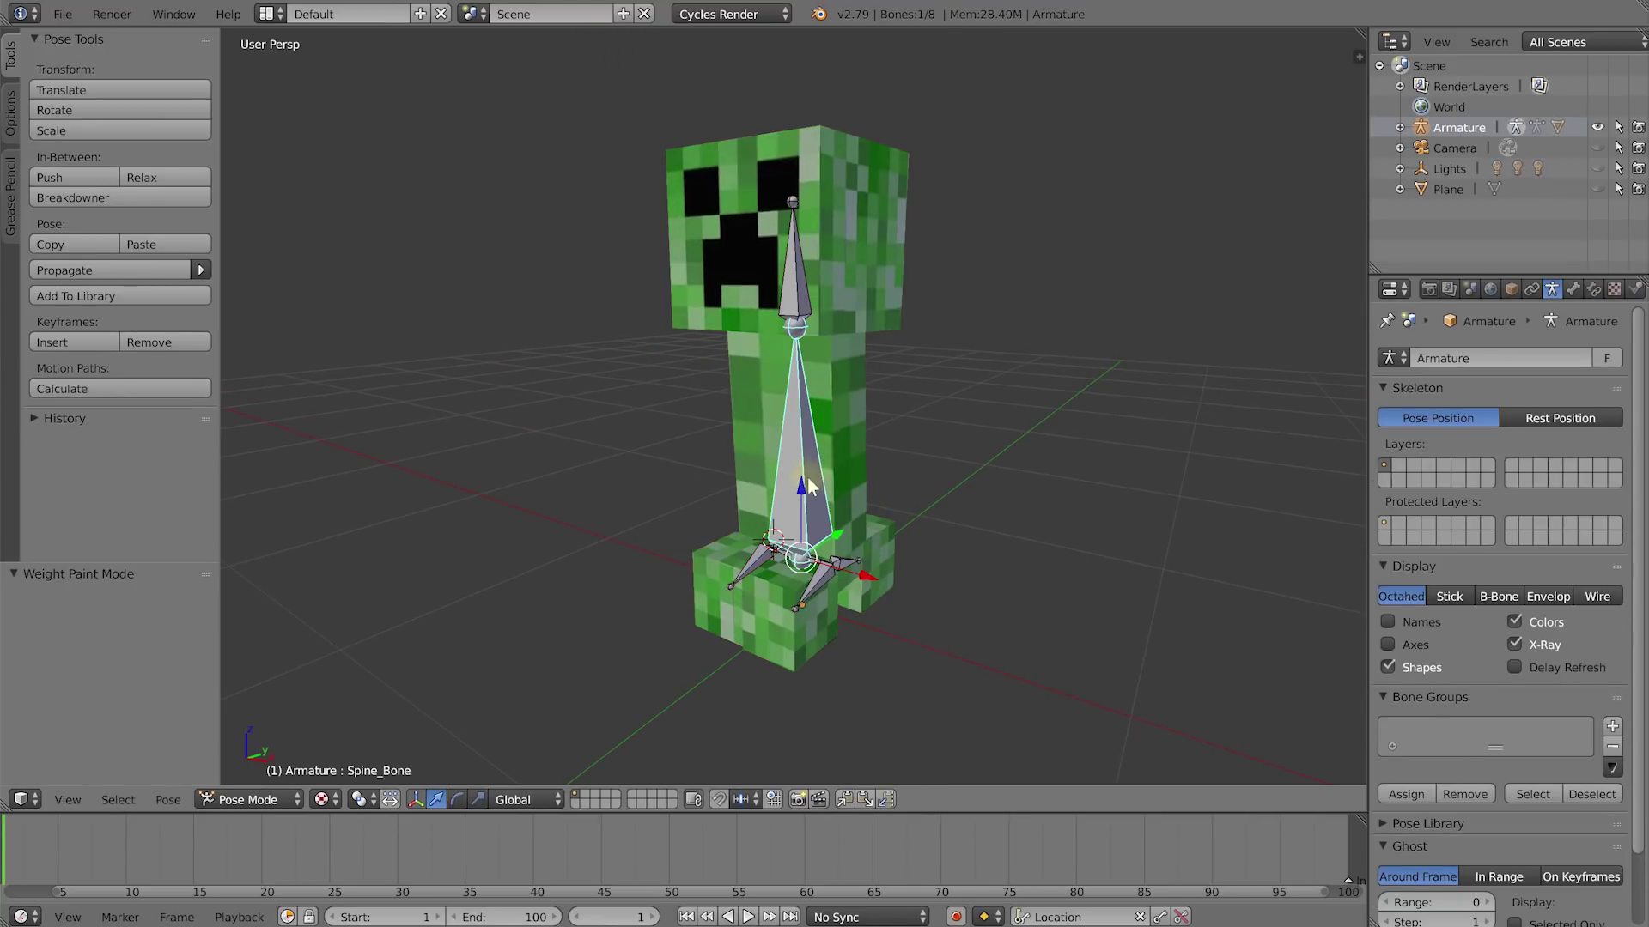
pyautogui.click(258, 800)
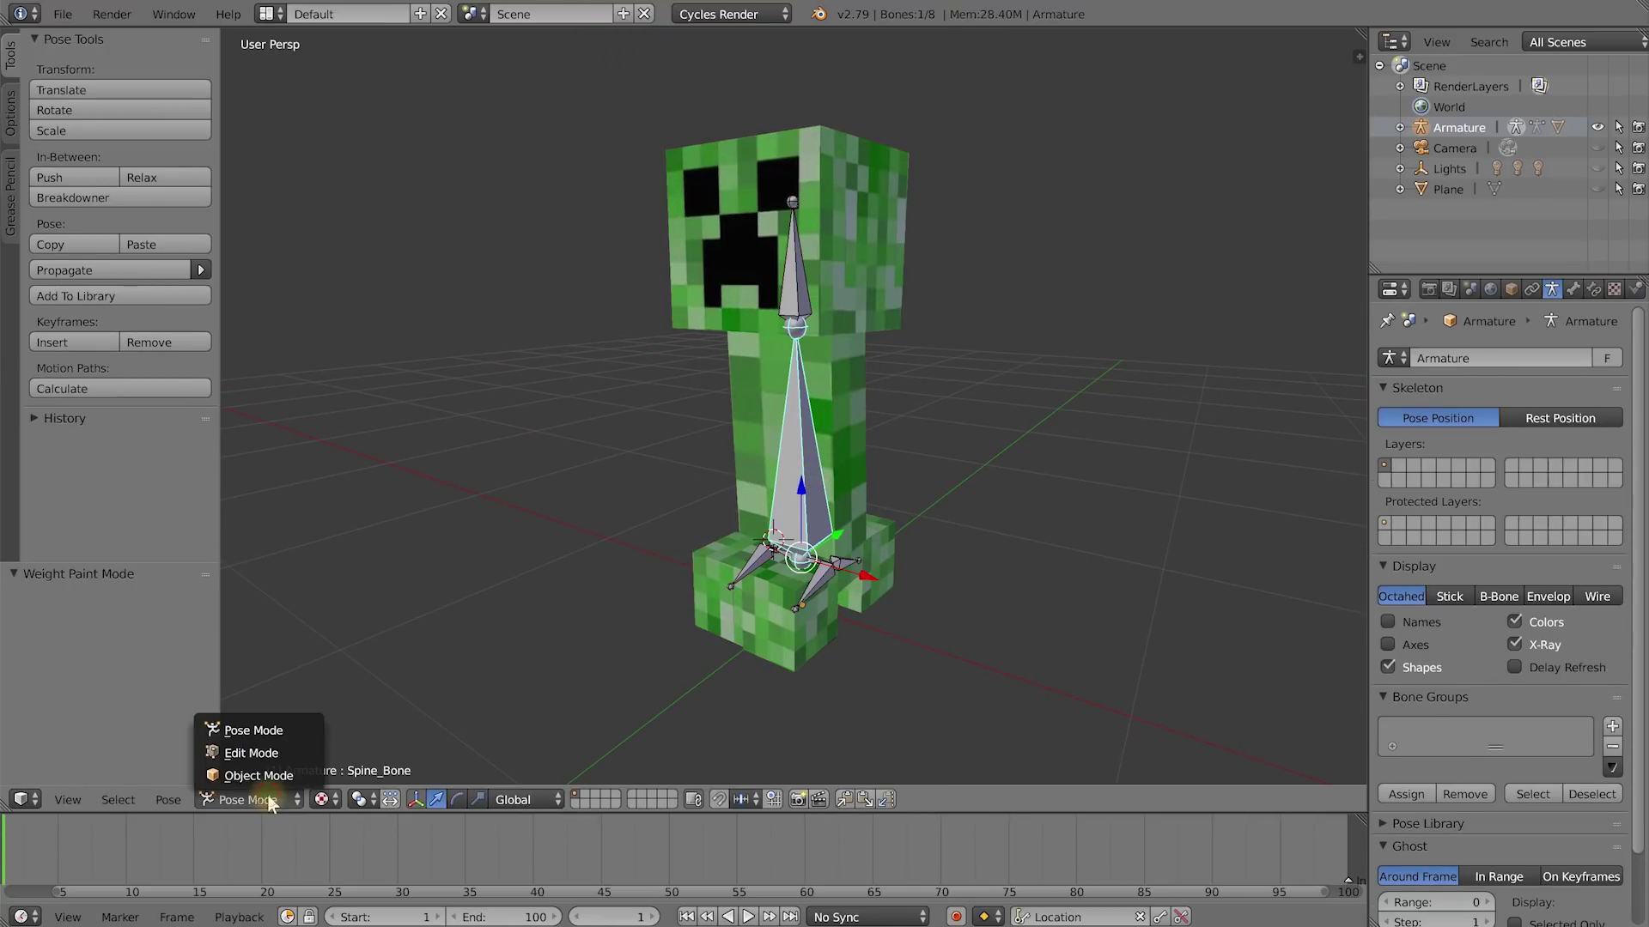
pyautogui.click(284, 730)
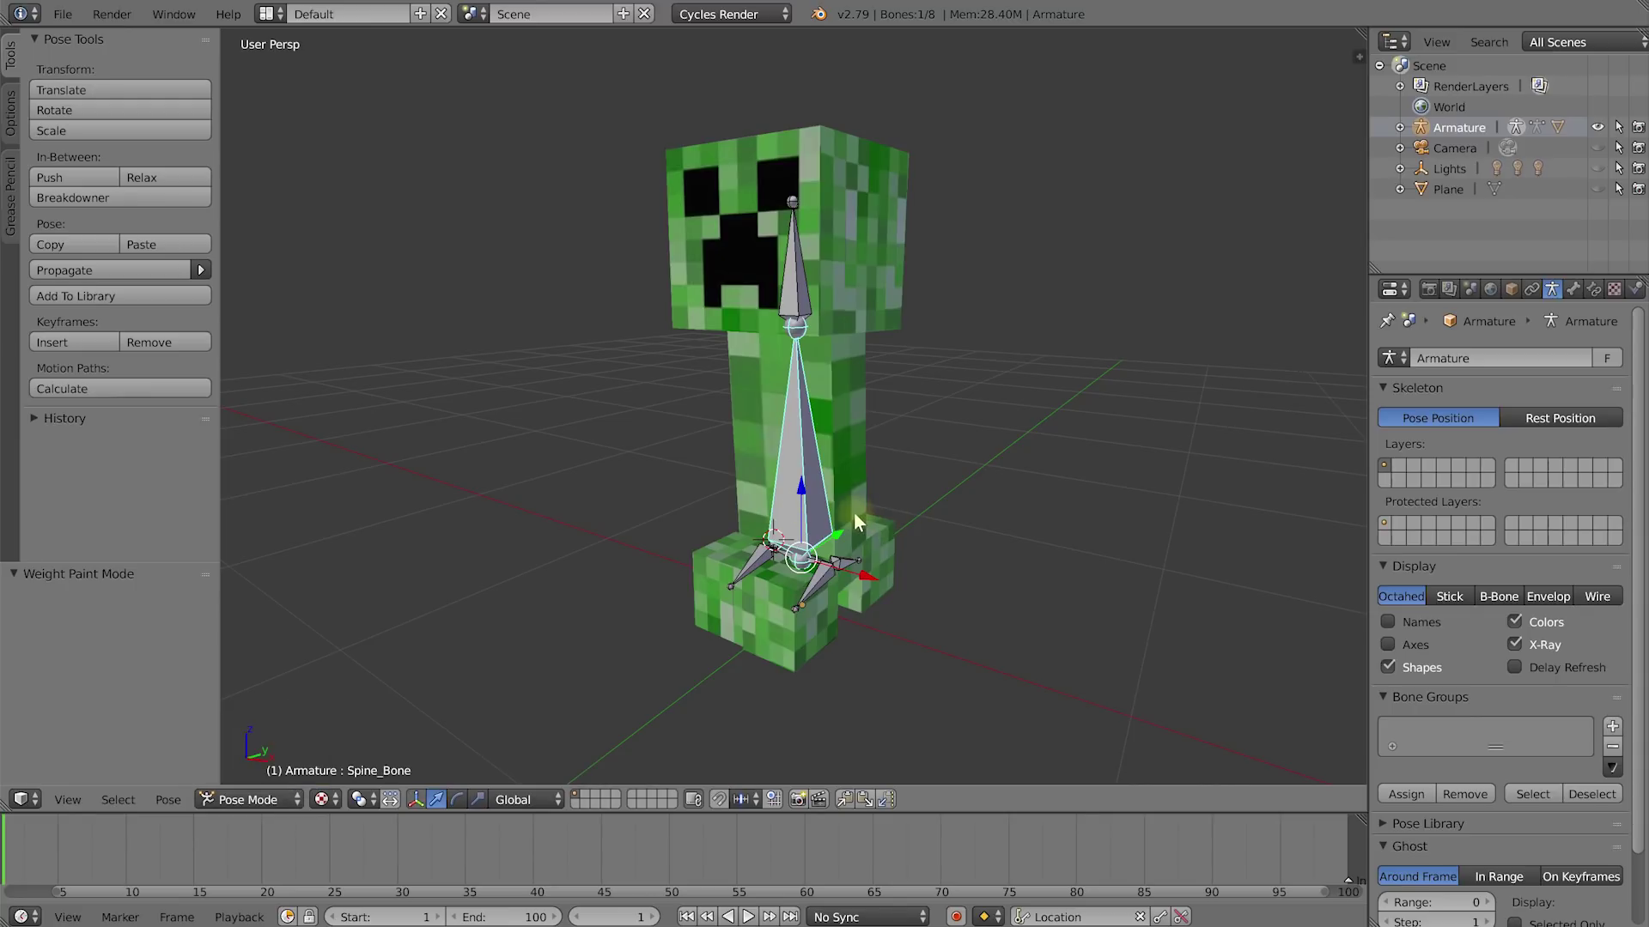
# Step: Pose the Creeper's body leaning forward by rotating Spine_Bone around the global X axis
pyautogui.press('r')
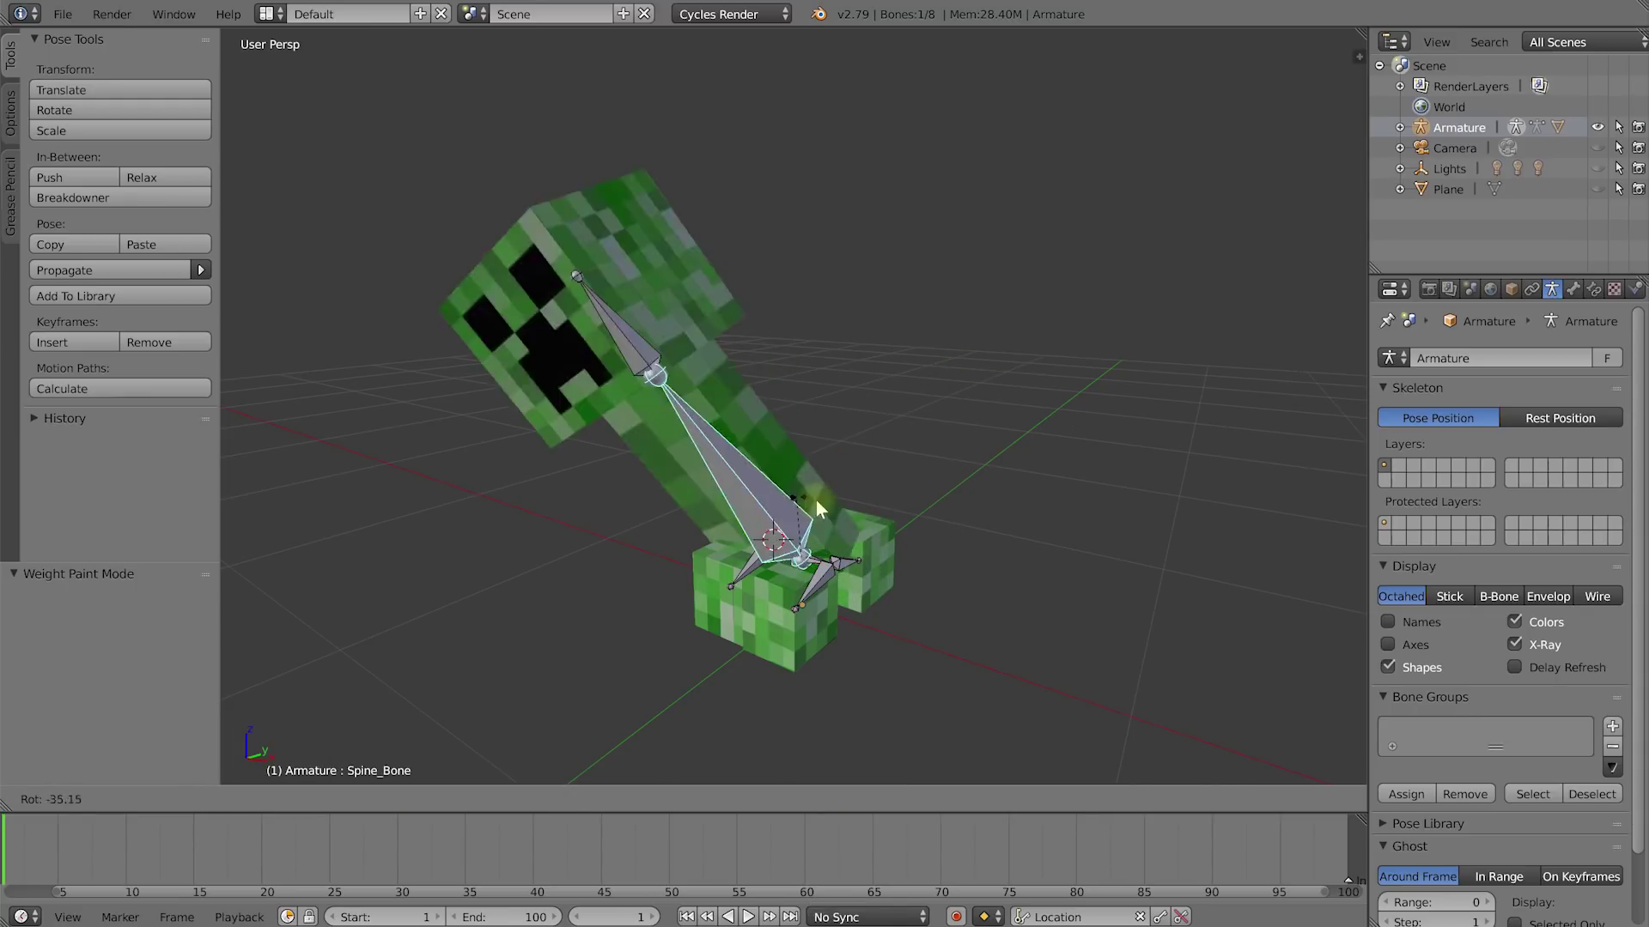
pyautogui.press('x')
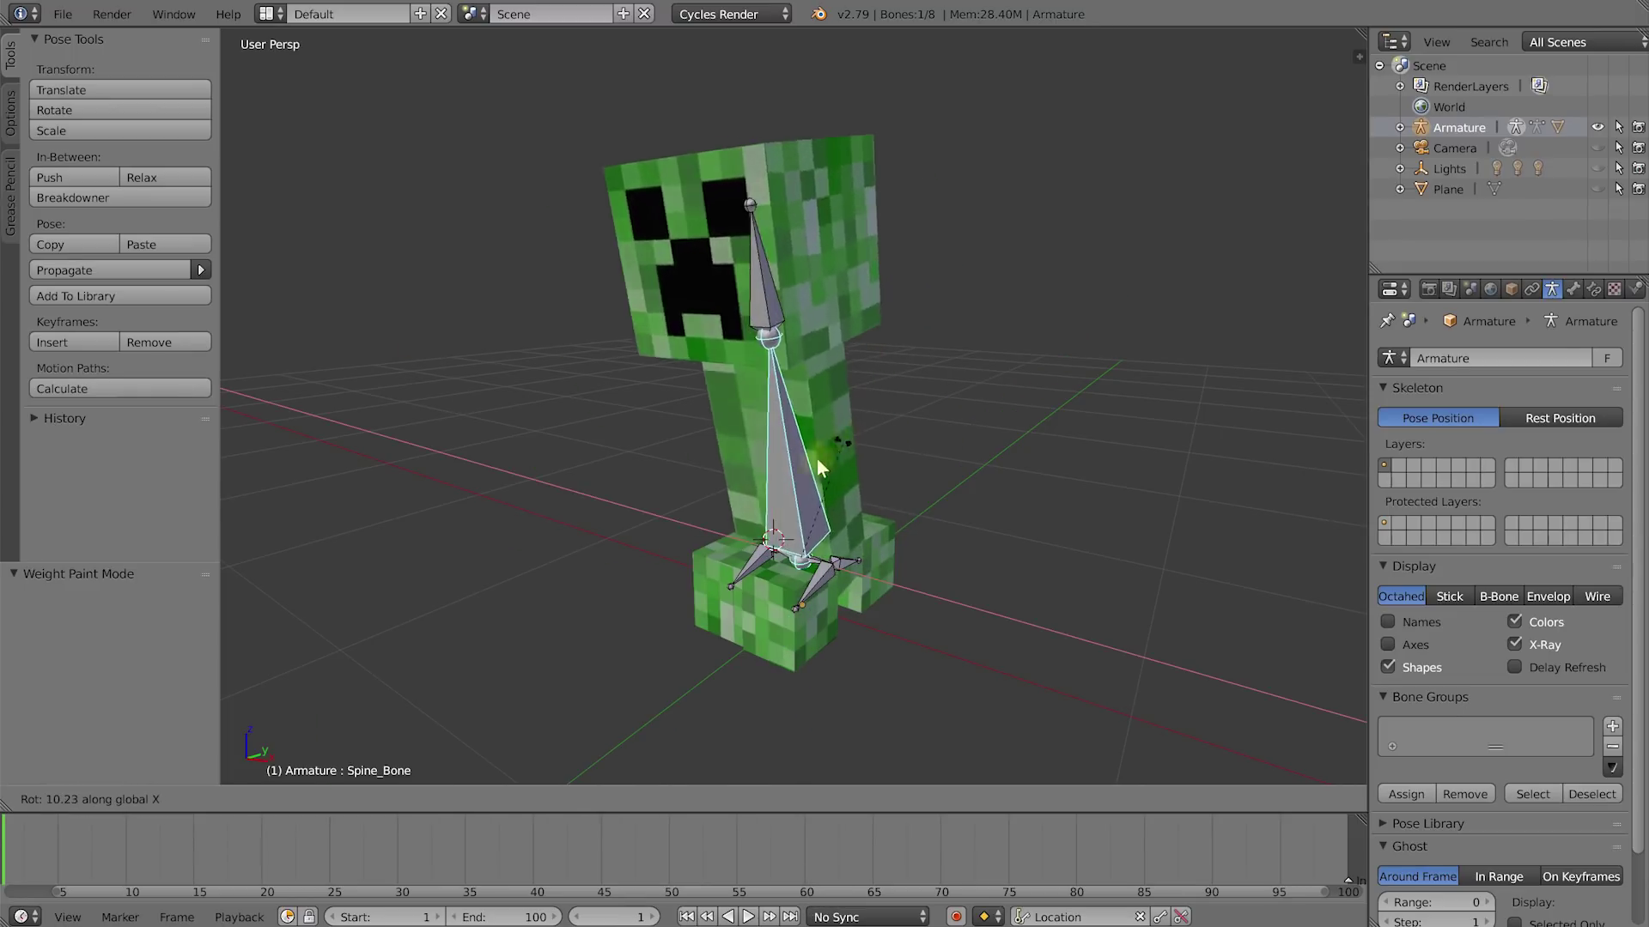
pyautogui.click(796, 413)
# Step: Select Head_Bone and rotate it -24.5° around the global X axis
pyautogui.rightClick(735, 312)
pyautogui.press('r')
pyautogui.press('x')
pyautogui.click(758, 310)
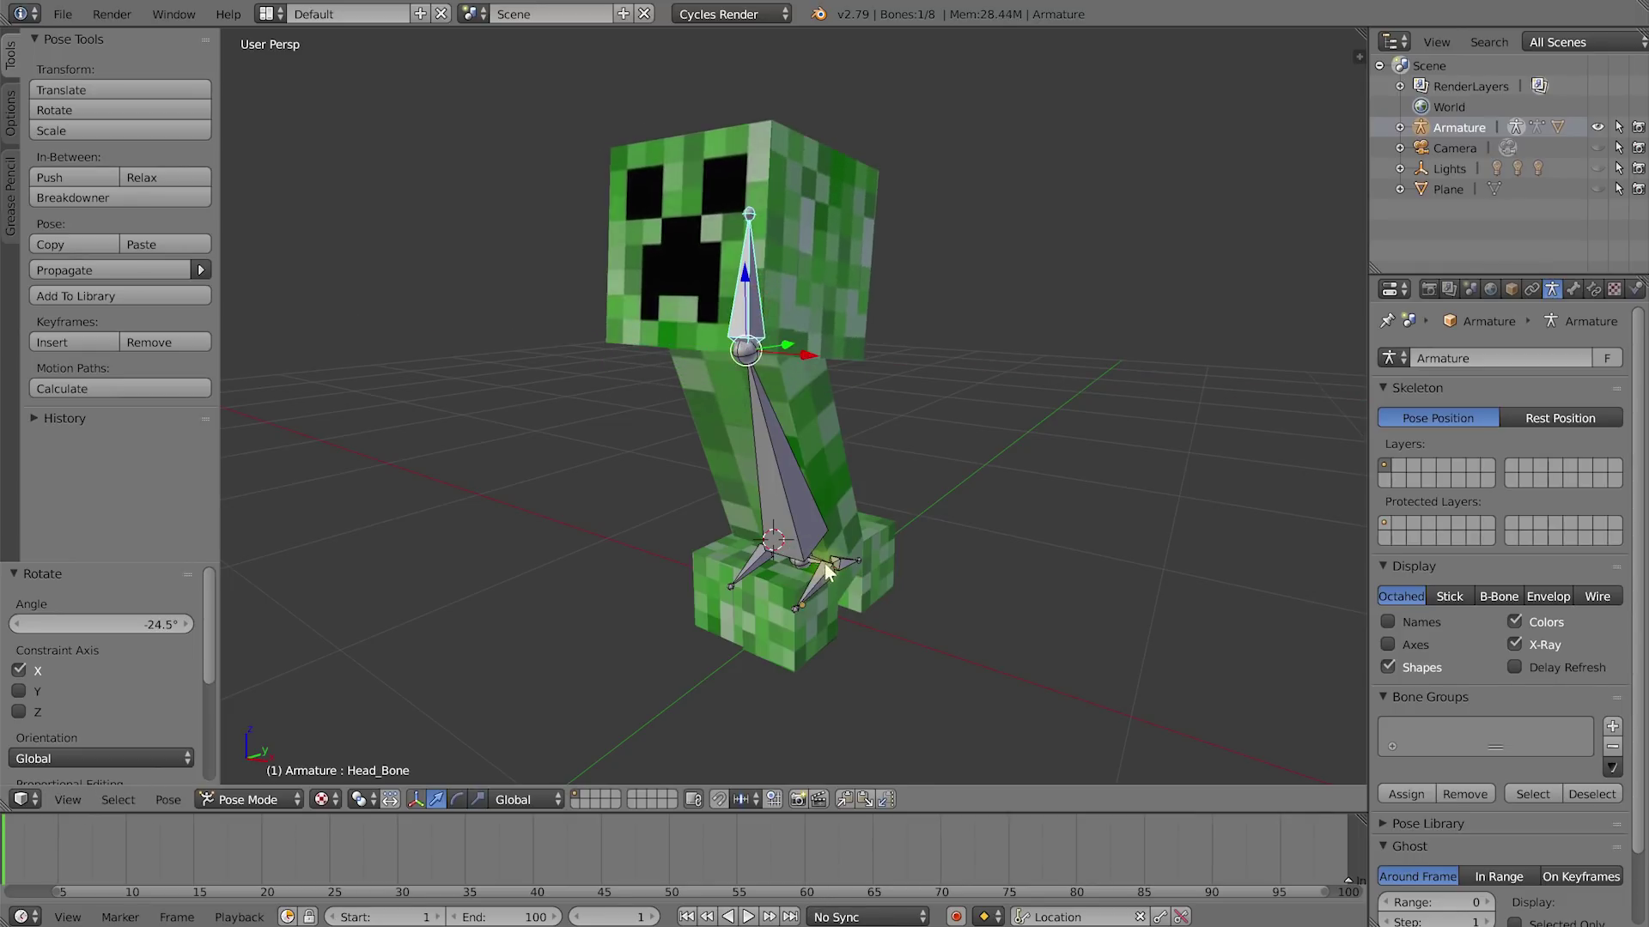
# Step: Select Hip_Left and rotate it 15.8° around the global X axis
pyautogui.rightClick(812, 558)
pyautogui.press('r')
pyautogui.press('x')
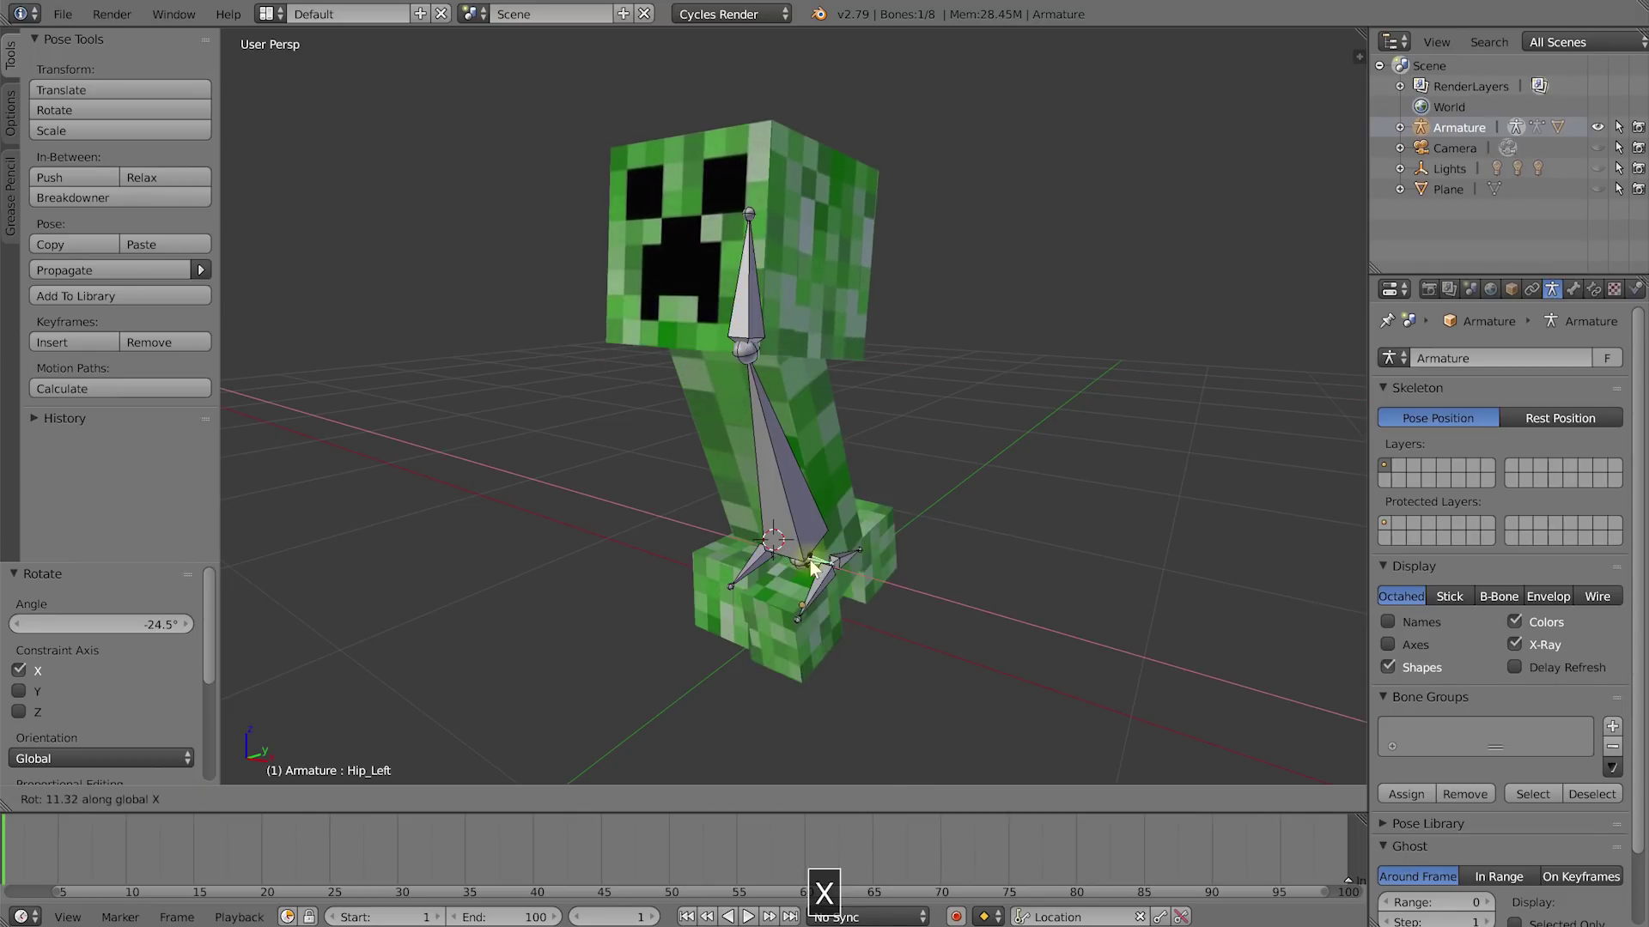
pyautogui.click(794, 569)
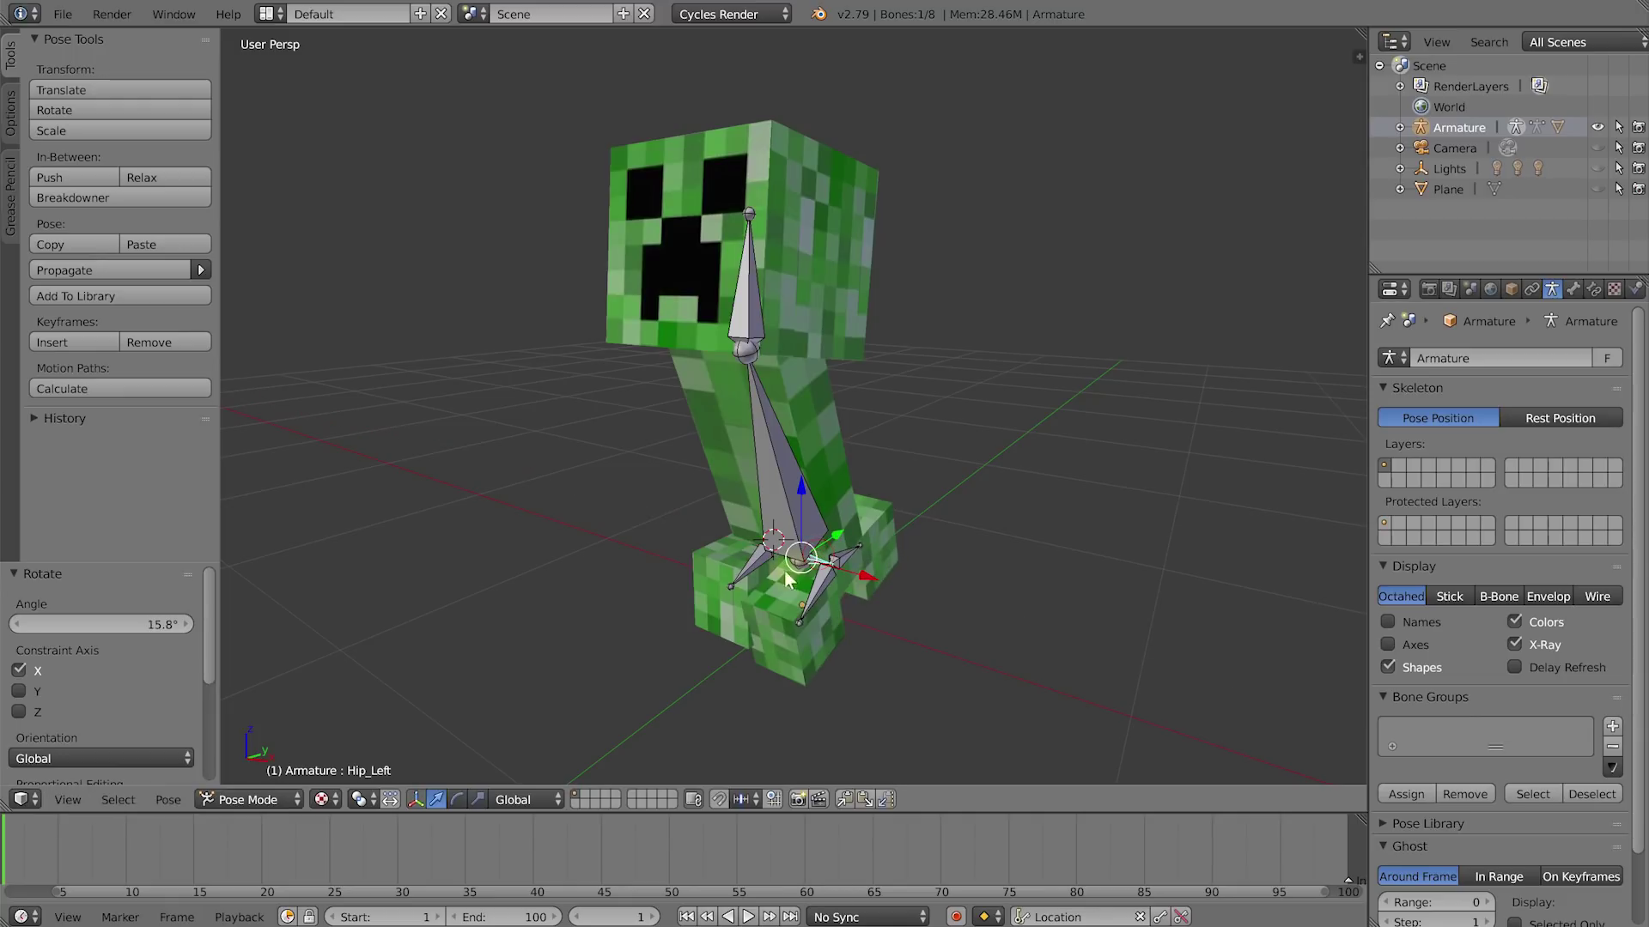
# Step: Select Hip_Right and rotate it slightly around the global X axis to pose the opposite hip
pyautogui.moveTo(718, 585); pyautogui.dragTo(787, 570, button='middle')
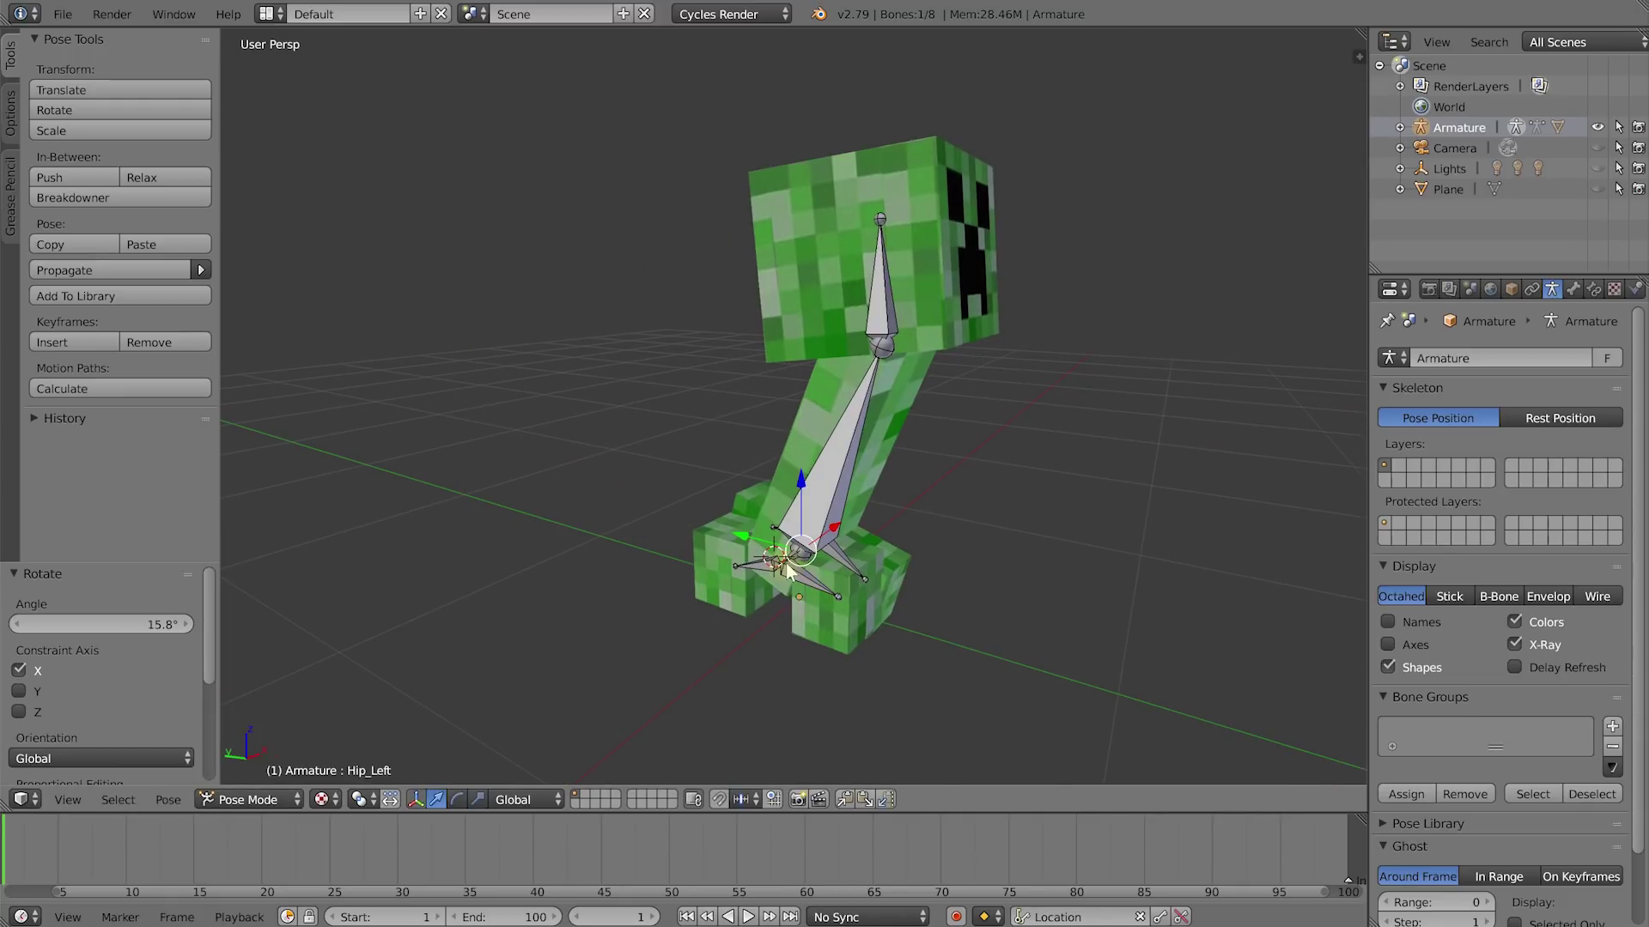
pyautogui.press('r')
pyautogui.press('x')
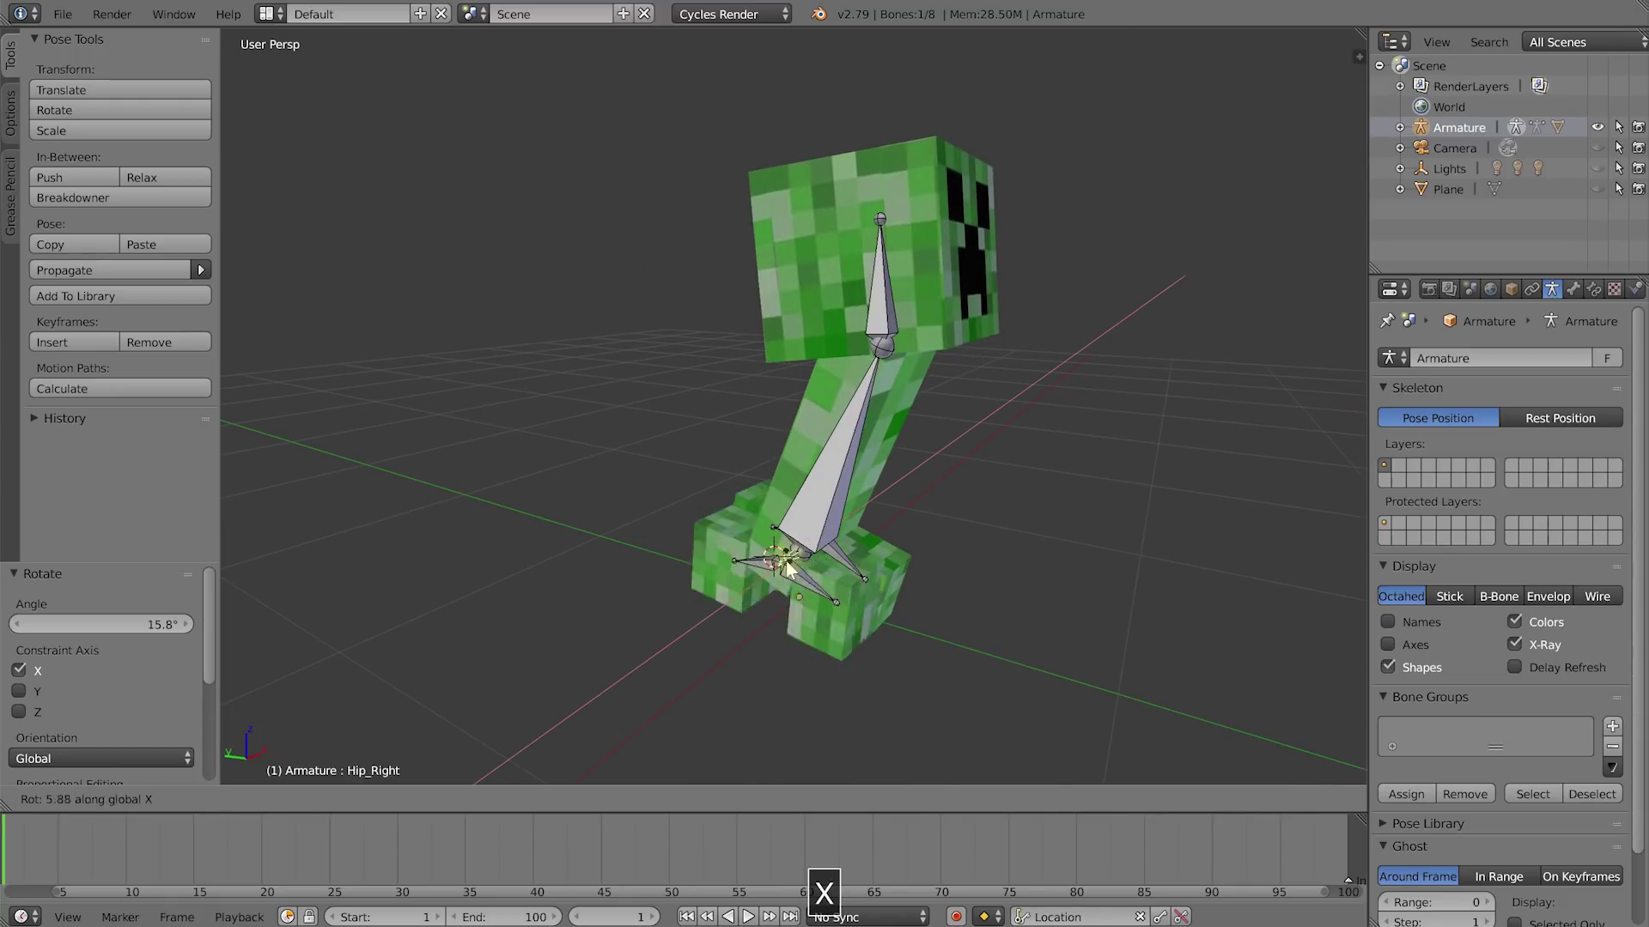
pyautogui.click(789, 568)
# Step: Select Back_Foot_Left and tilt the foot by rotating the bone around the global X axis
pyautogui.moveTo(955, 559); pyautogui.dragTo(811, 562, button='middle')
pyautogui.rightClick(837, 578)
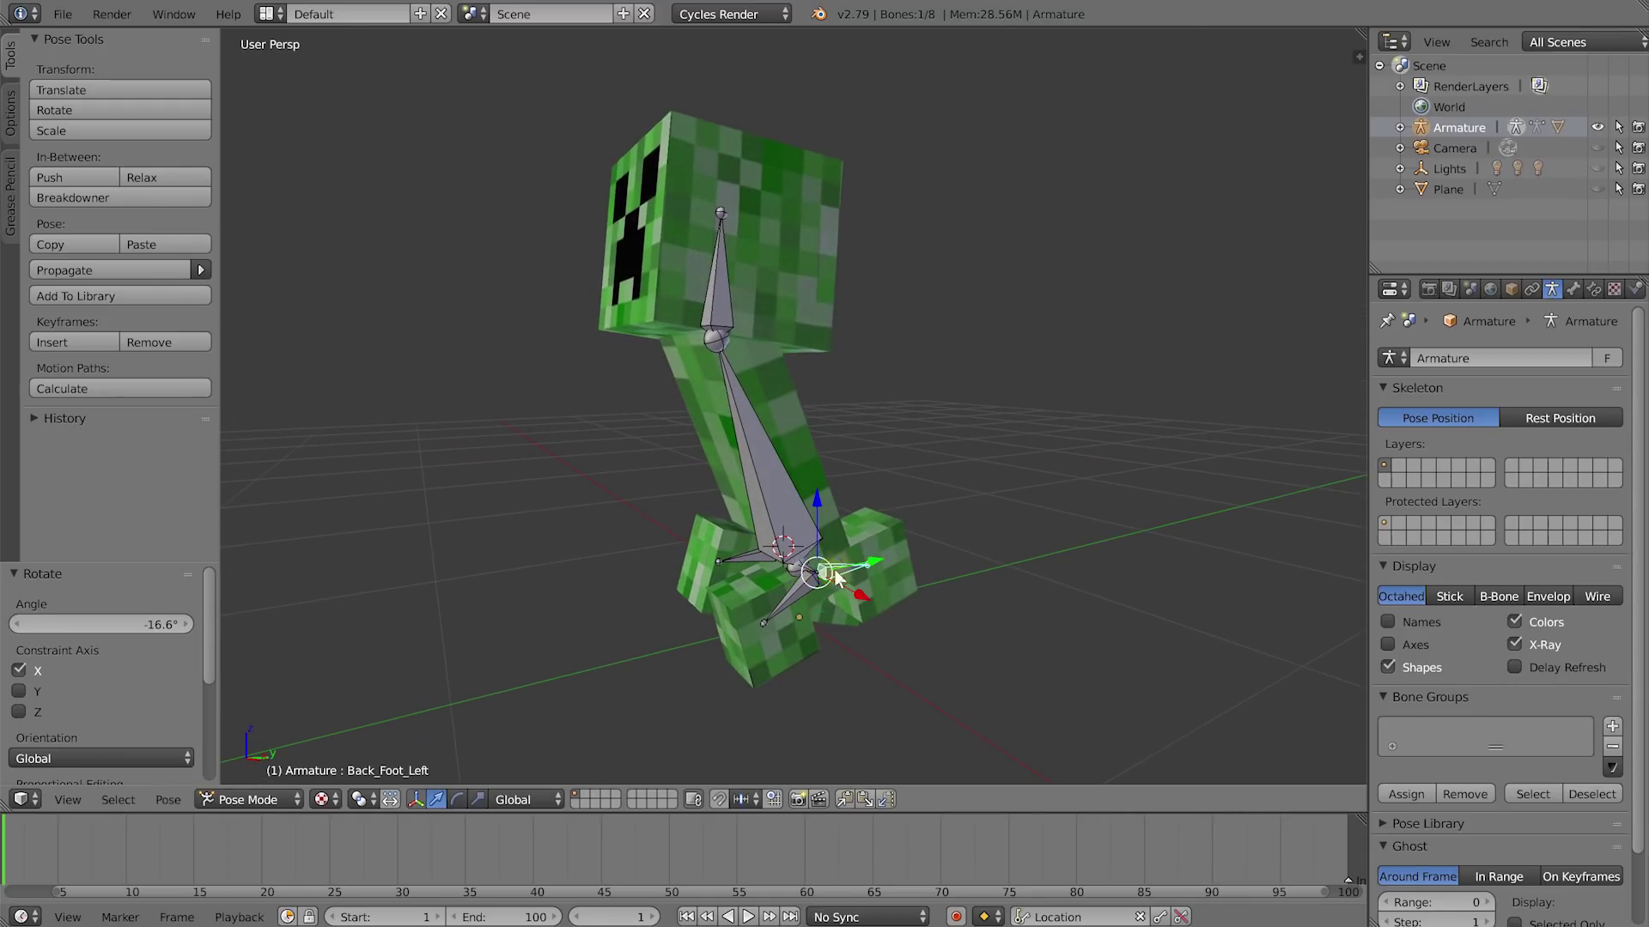
pyautogui.press('r')
pyautogui.press('x')
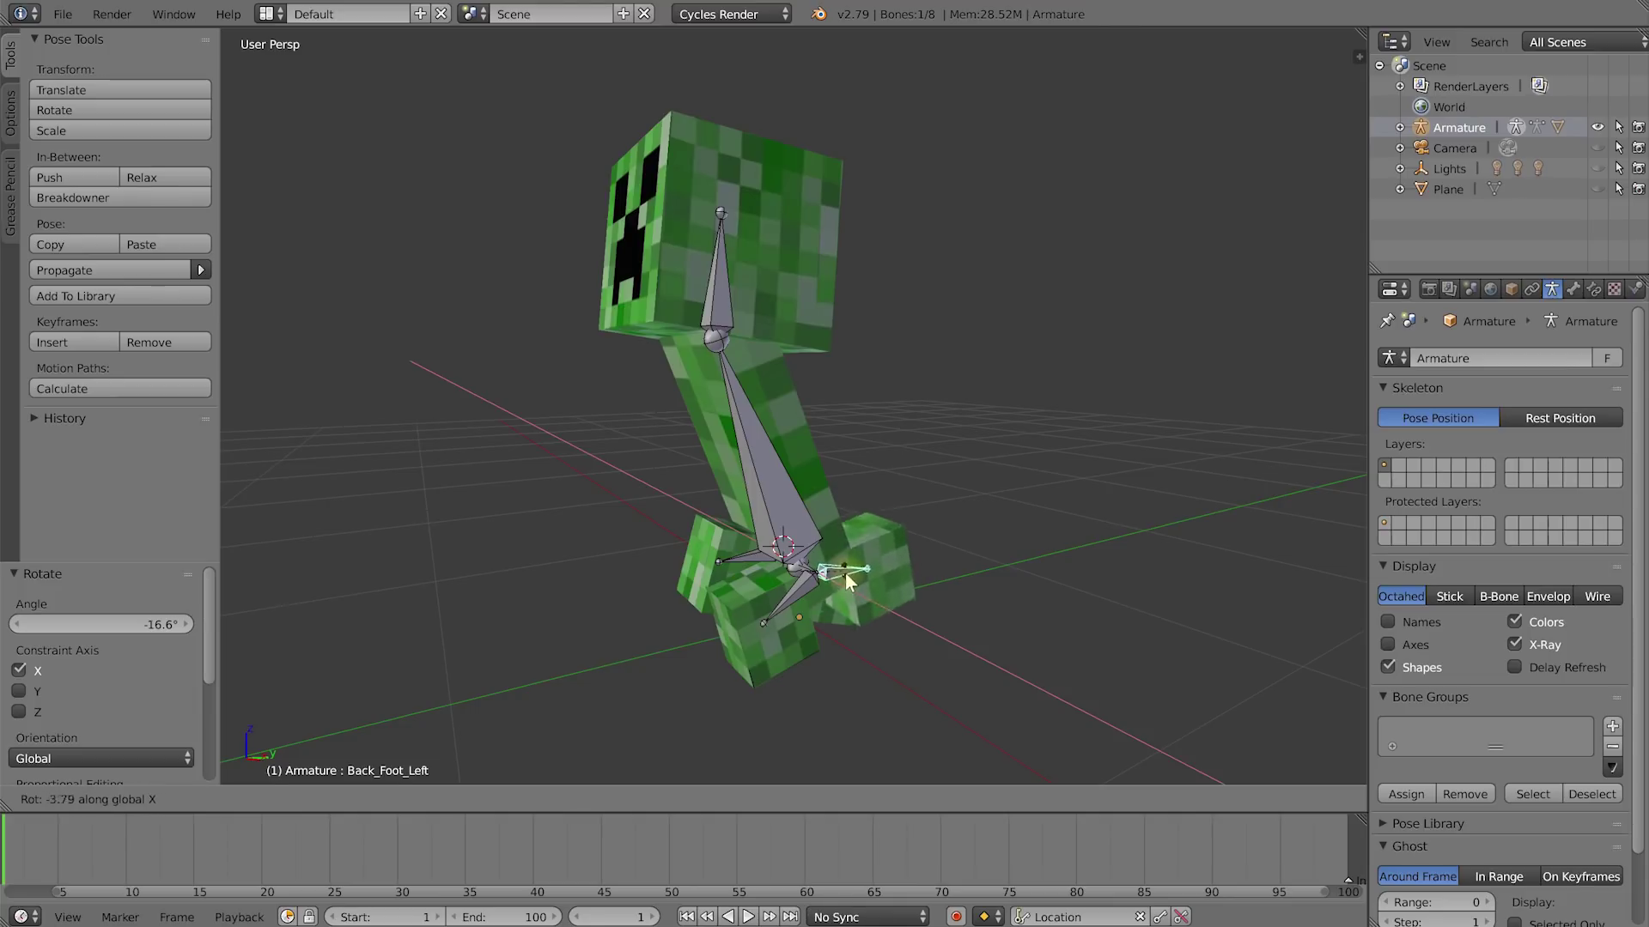
pyautogui.click(845, 570)
# Step: Select the Front_Foot_Right bone of the armature for posing
pyautogui.moveTo(872, 575); pyautogui.dragTo(811, 575, button='middle')
pyautogui.rightClick(821, 563)
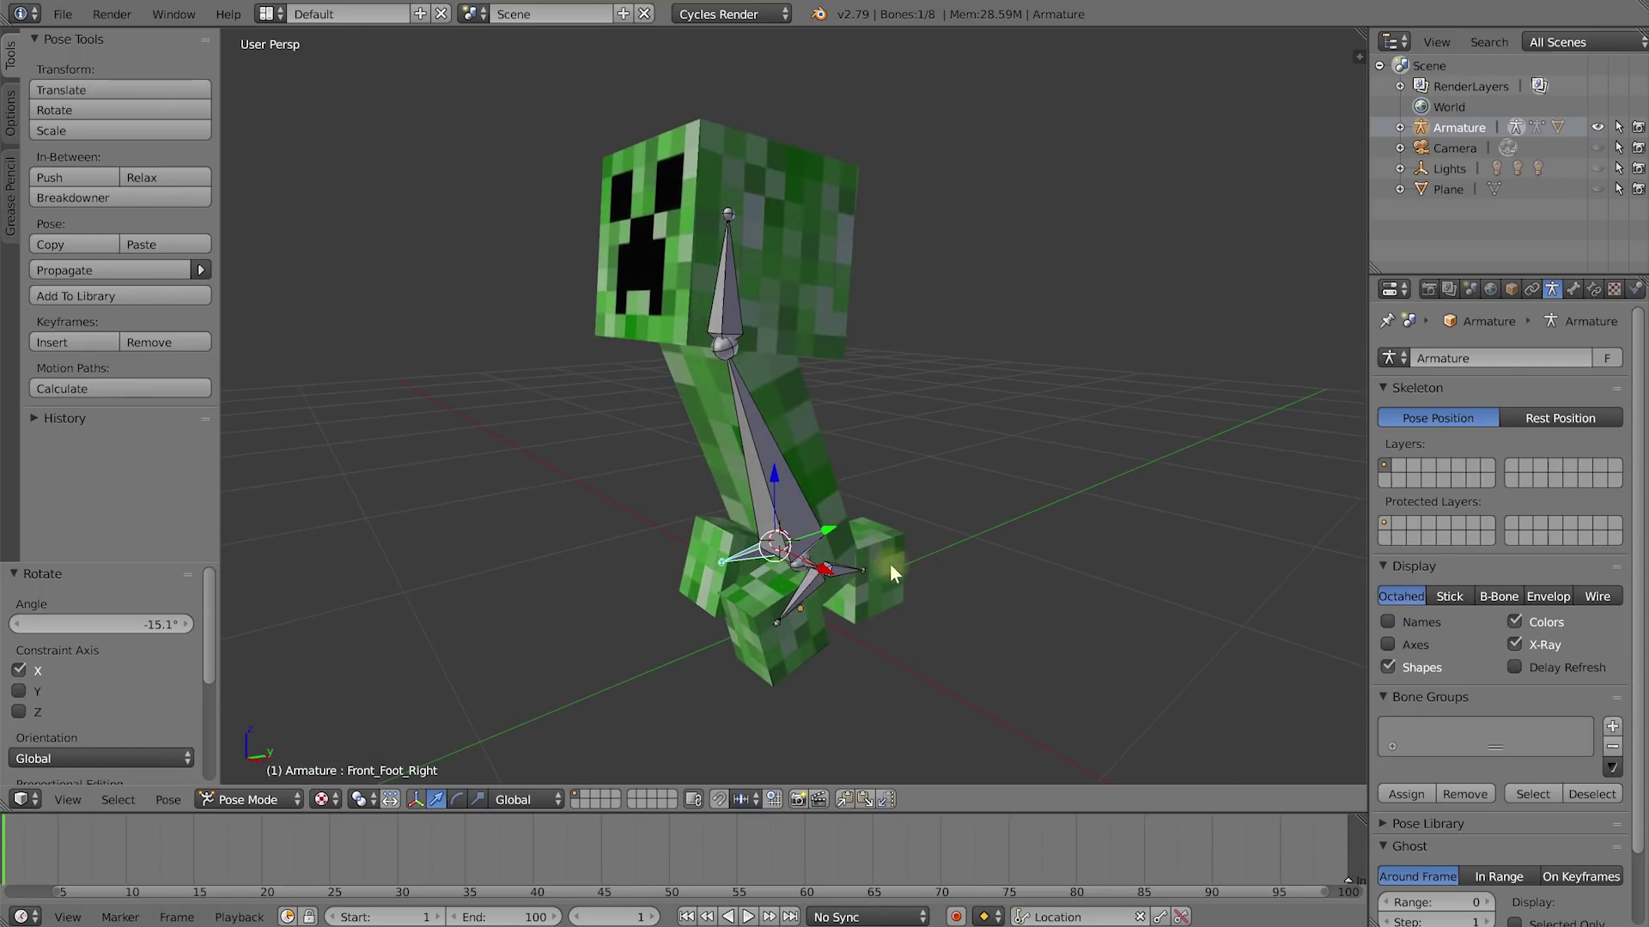